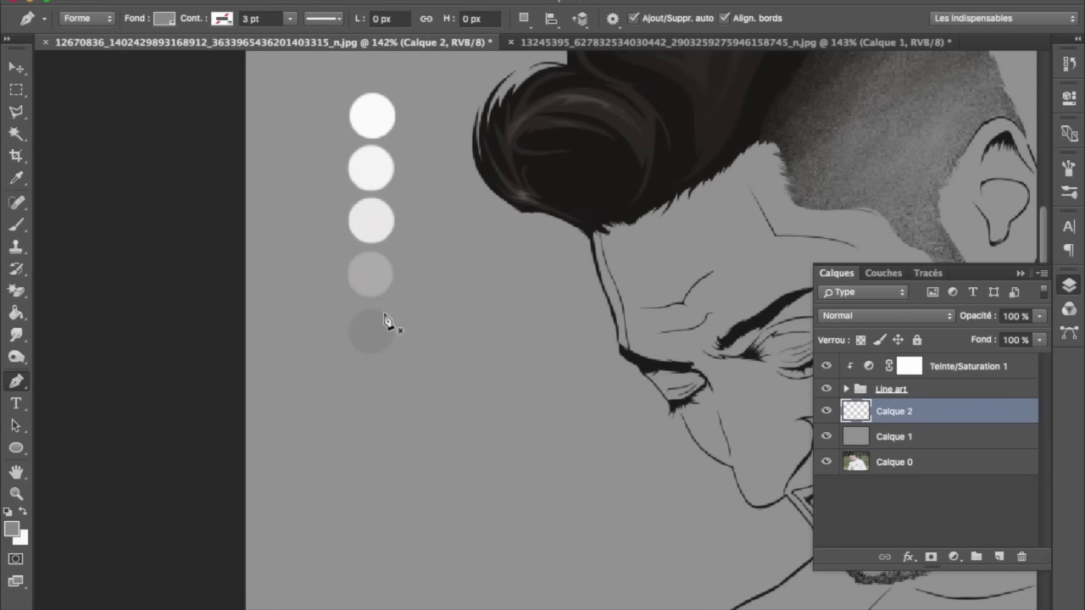
# Pan the working portrait document over to the line-art head.
pyautogui.hscroll(5, 386, 320)
pyautogui.scroll(2, 386, 320)
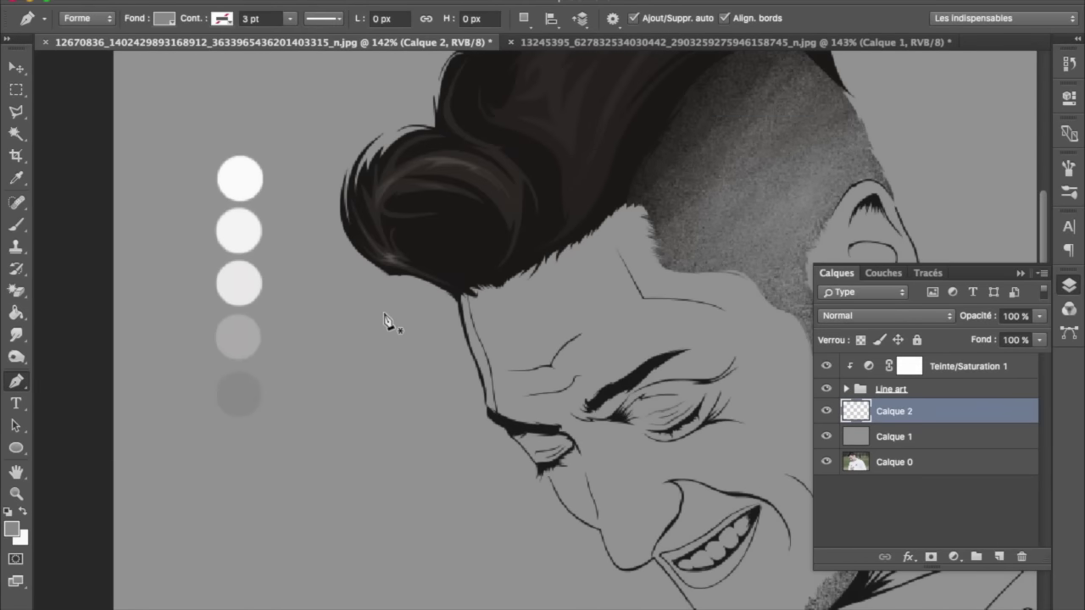
# Set the foreground colour to the light grey sampled from the third swatch circle.
pyautogui.click(16, 224)
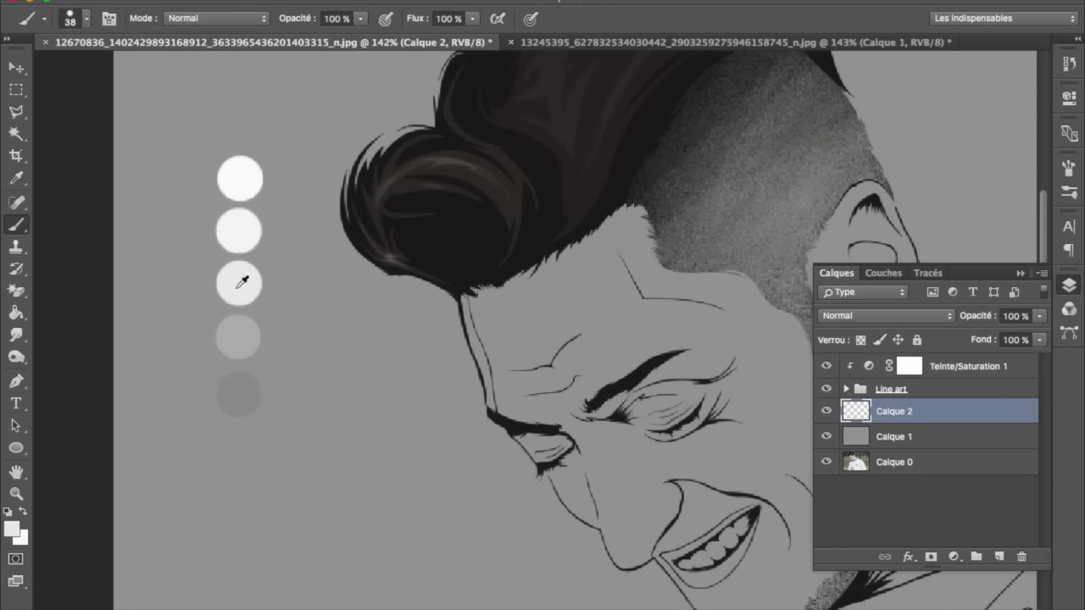
pyautogui.click(6, 531)
pyautogui.click(300, 149)
pyautogui.click(296, 147)
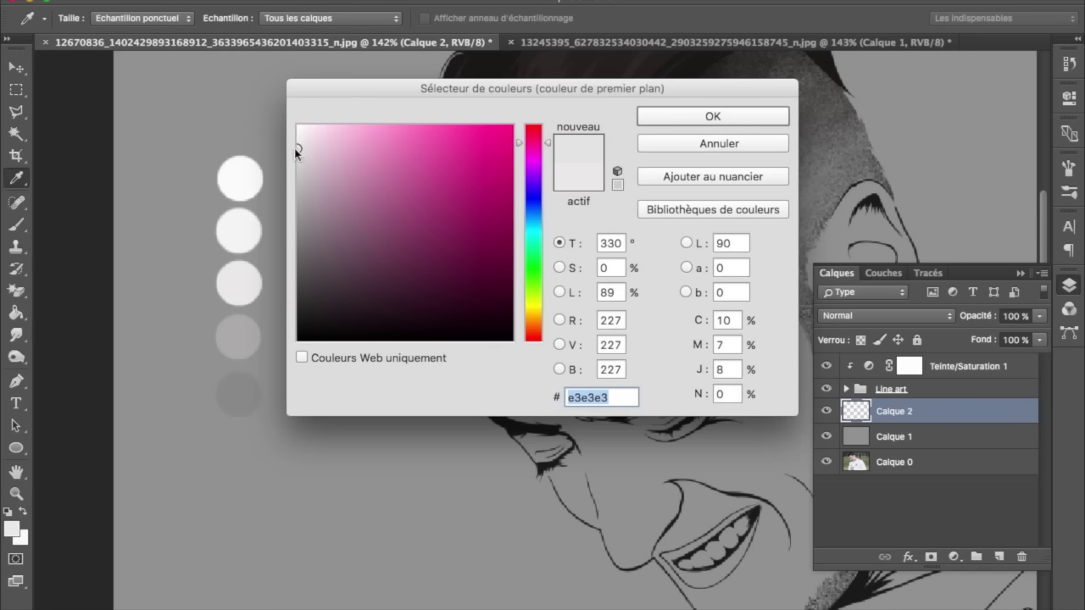
pyautogui.press('Return')
# Start a new light grey Pen shape layer on the canvas.
pyautogui.press('p')
pyautogui.scroll(2, 395, 393)
pyautogui.scroll(2, 477, 314)
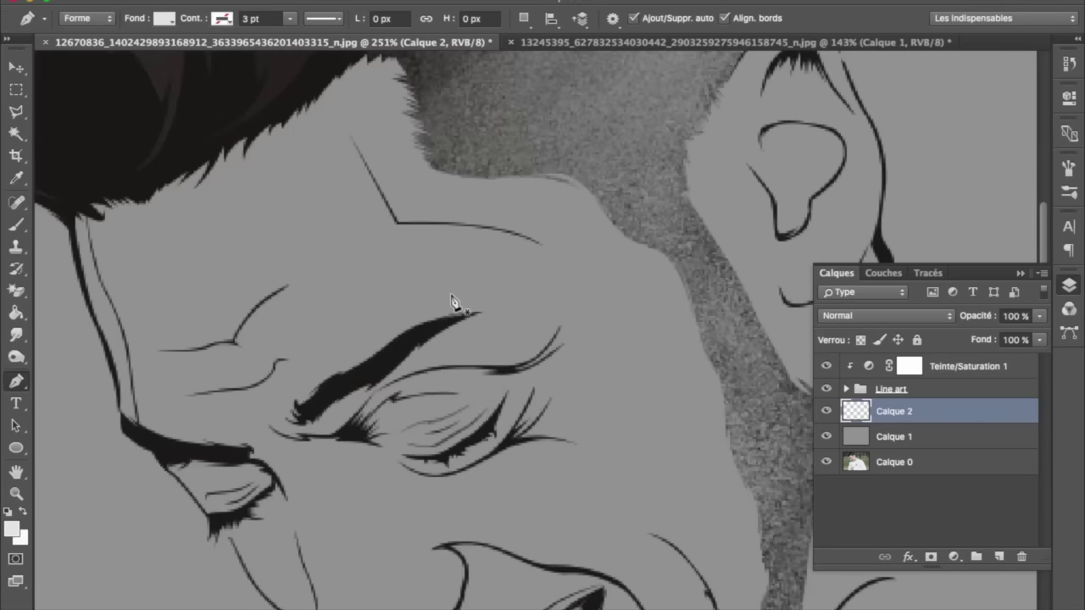
pyautogui.scroll(2, 452, 302)
pyautogui.click(432, 364)
# Fill the Calque 1 background layer with an orange-brown colour.
pyautogui.click(966, 463)
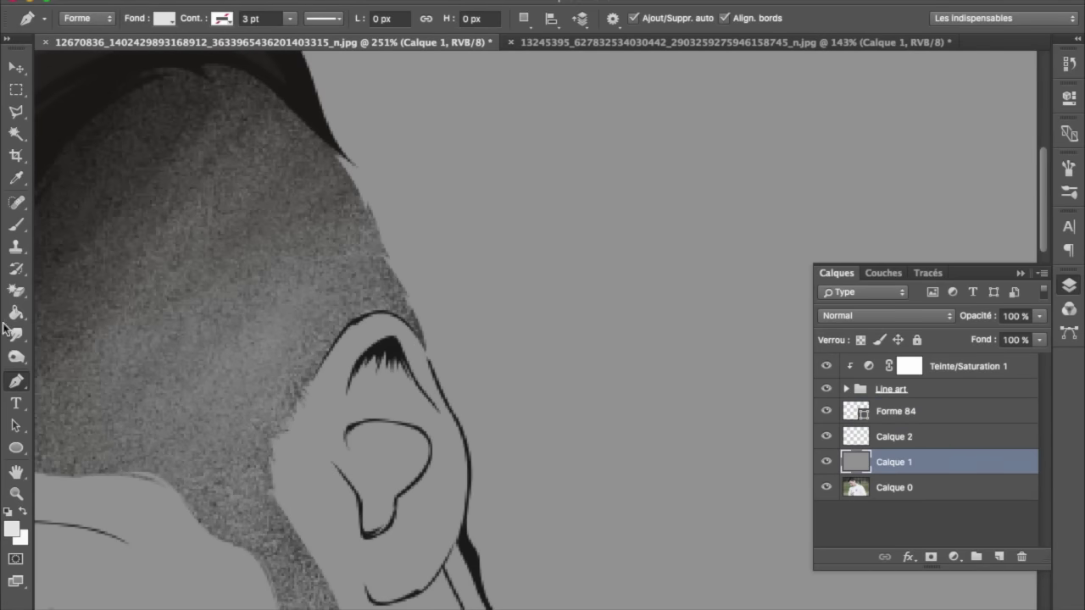
pyautogui.press('g')
pyautogui.click(12, 527)
pyautogui.click(443, 271)
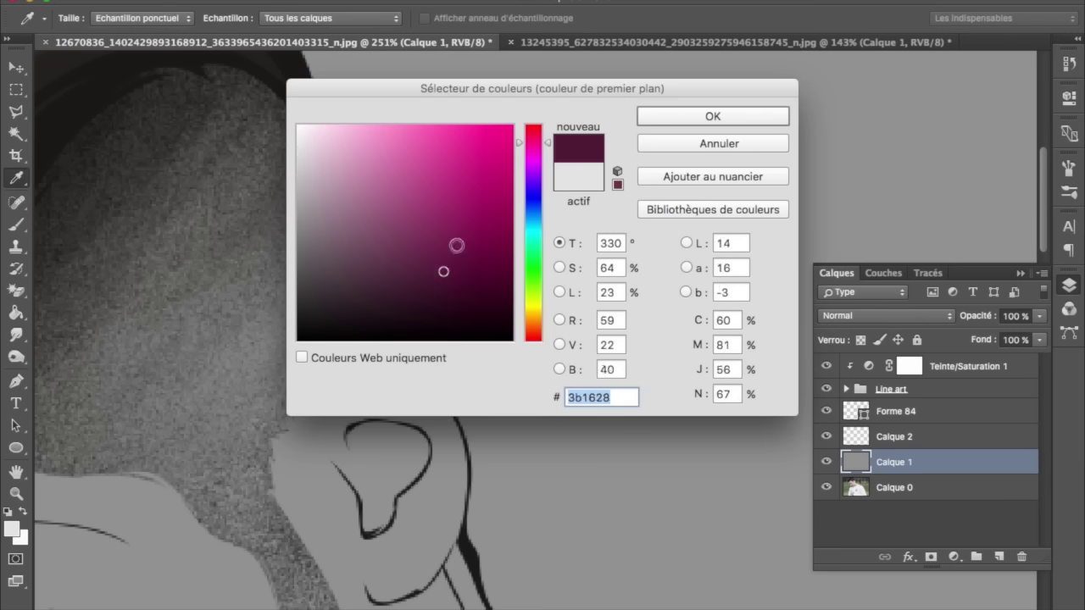
pyautogui.click(533, 315)
pyautogui.click(455, 243)
pyautogui.press('Return')
pyautogui.click(462, 241)
pyautogui.scroll(-3, 462, 241)
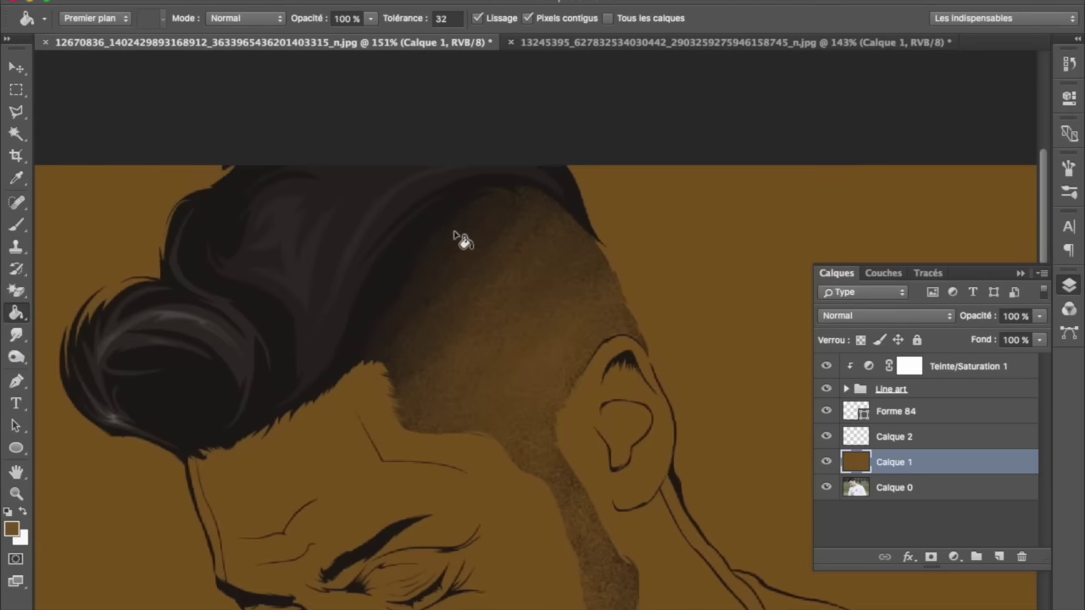
pyautogui.click(15, 380)
pyautogui.scroll(1, 503, 484)
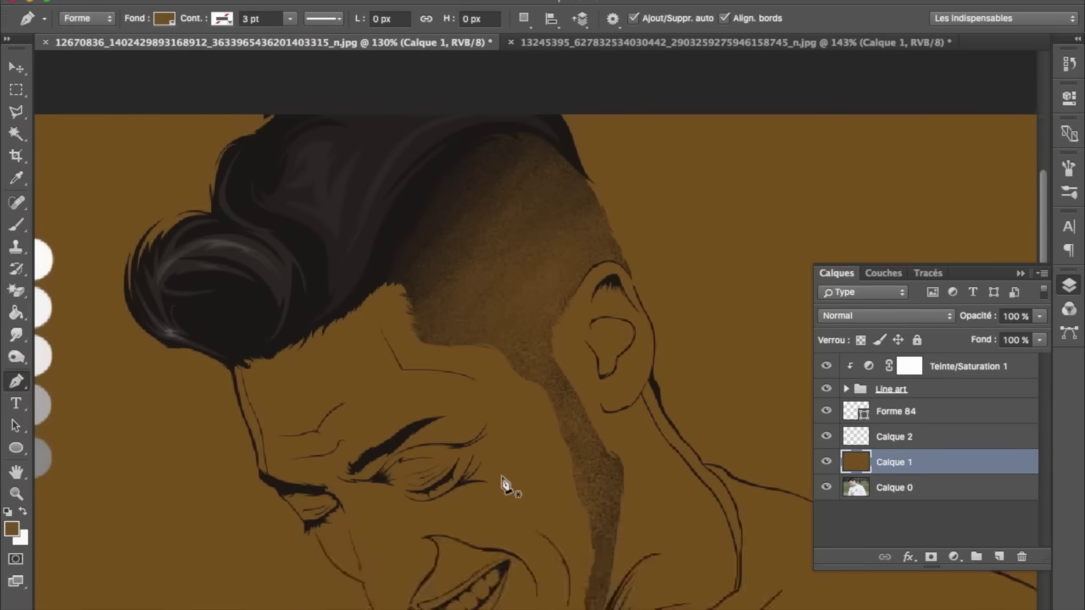
# On Forme 84, start the skin outline at the ear top and run it up the hairline.
pyautogui.scroll(2, 503, 484)
pyautogui.click(885, 414)
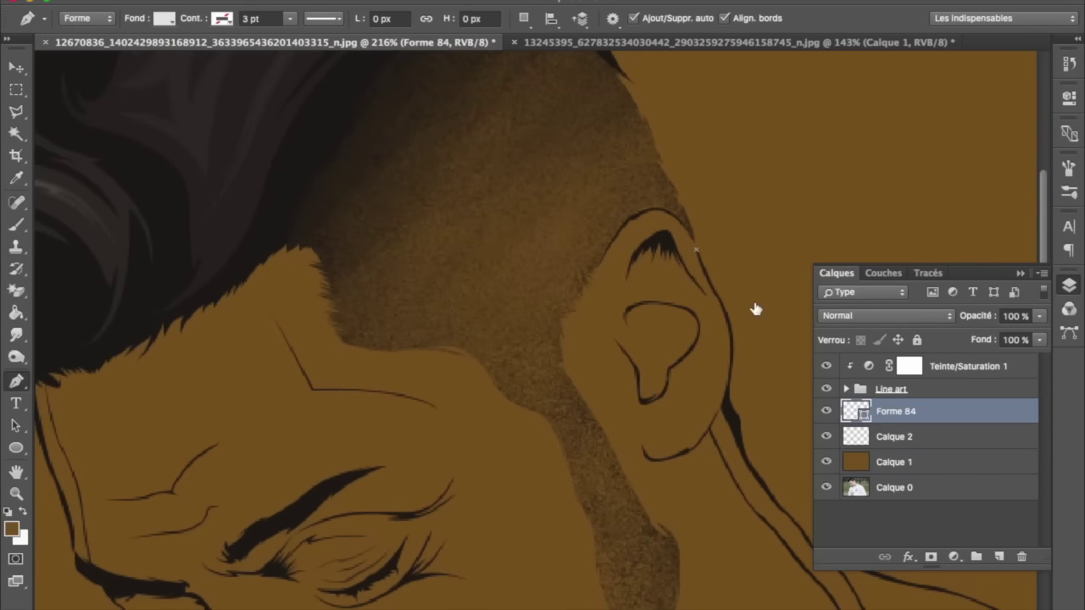
pyautogui.scroll(2, 700, 255)
pyautogui.click(526, 254)
pyautogui.moveTo(526, 254); pyautogui.dragTo(532, 259)
pyautogui.moveTo(498, 201); pyautogui.dragTo(506, 208)
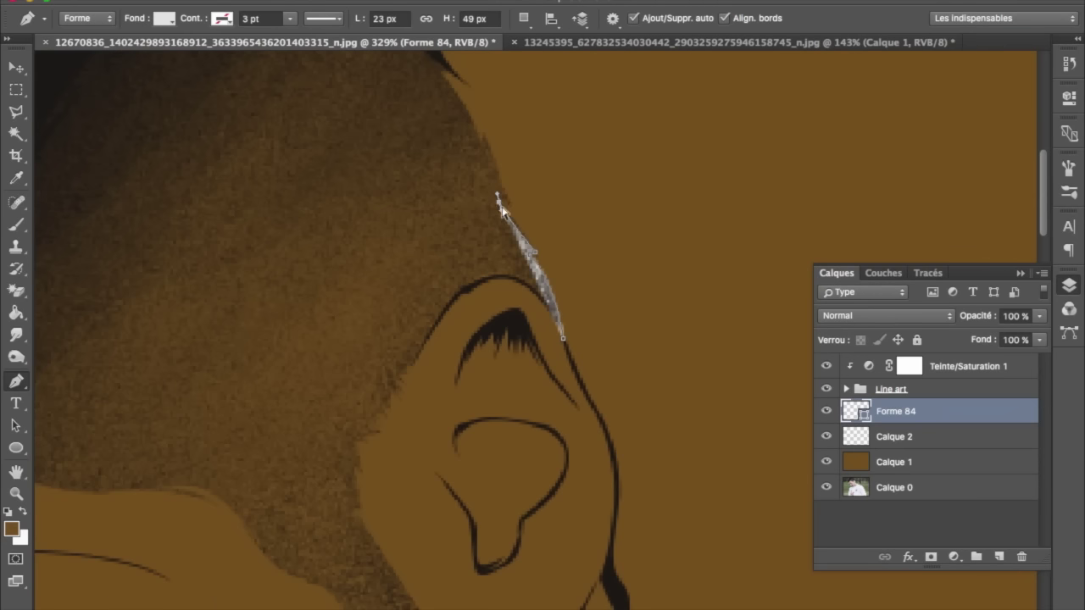
pyautogui.moveTo(484, 135)
pyautogui.mouseDown()
pyautogui.moveTo(458, 131)
pyautogui.moveTo(436, 109)
pyautogui.mouseUp()
# Curve the skin outline over the top of the head to the forehead hair edge.
pyautogui.scroll(2, 489, 138)
pyautogui.scroll(5, 436, 109)
pyautogui.moveTo(313, 277); pyautogui.dragTo(210, 342)
pyautogui.hscroll(-5, 130, 395)
pyautogui.hscroll(-5, 211, 410)
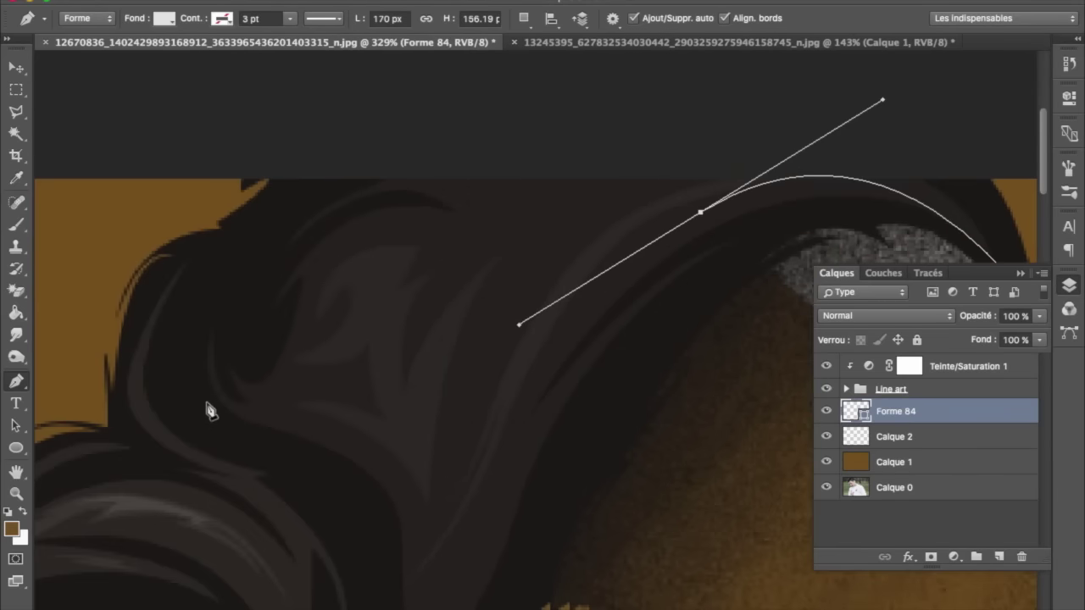
pyautogui.hscroll(-5, 275, 422)
pyautogui.click(726, 460)
# Trace the outline down the temple to the outer eyebrow.
pyautogui.scroll(-5, 726, 460)
pyautogui.scroll(-2, 727, 424)
pyautogui.hscroll(2, 727, 405)
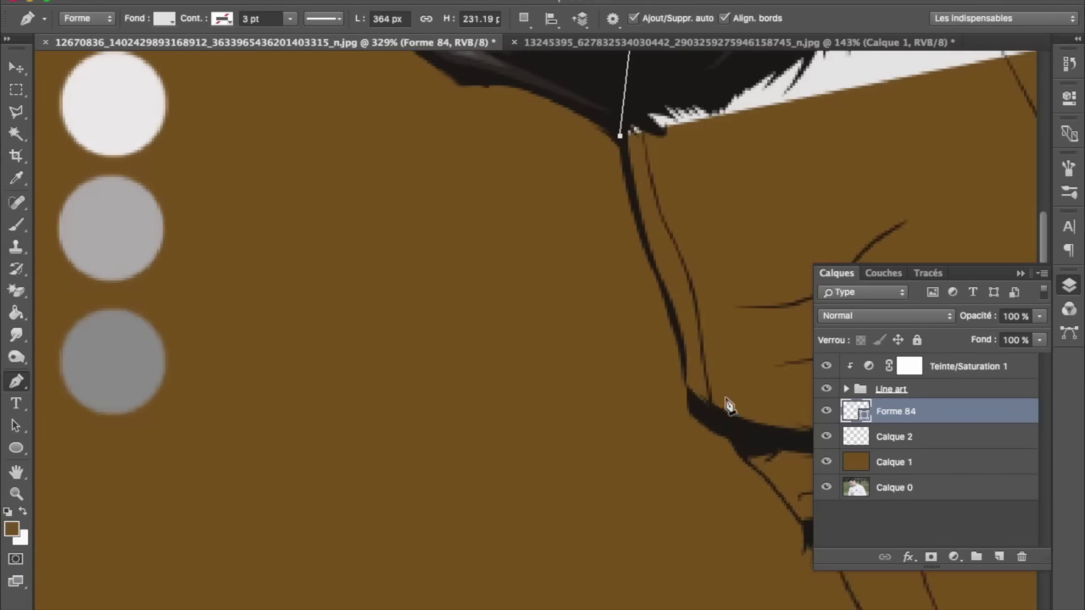
pyautogui.hscroll(3, 516, 396)
pyautogui.moveTo(511, 272); pyautogui.dragTo(526, 308)
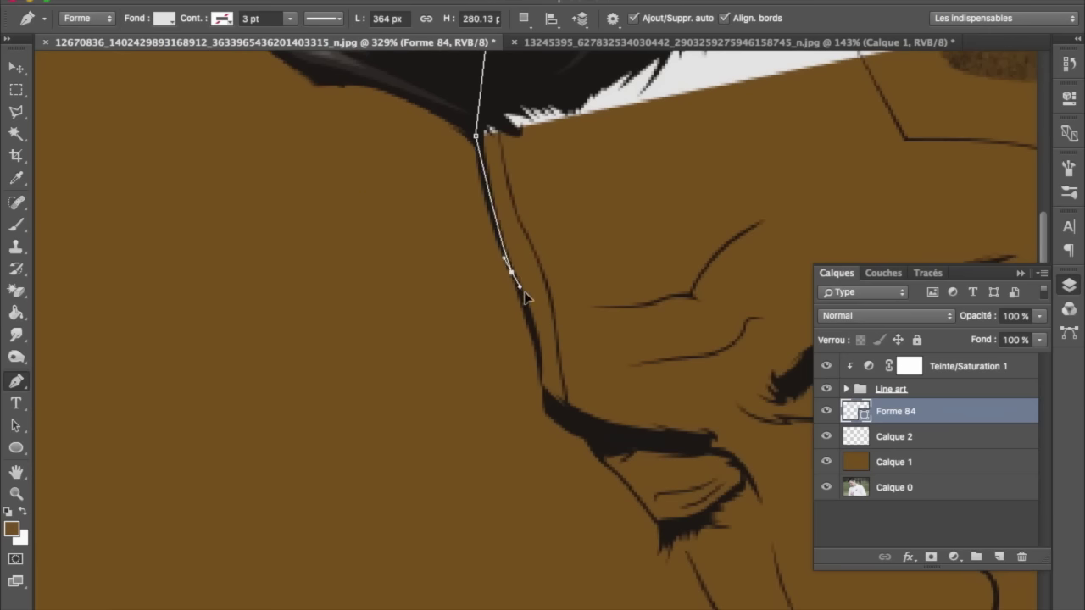
pyautogui.moveTo(548, 400); pyautogui.dragTo(555, 436)
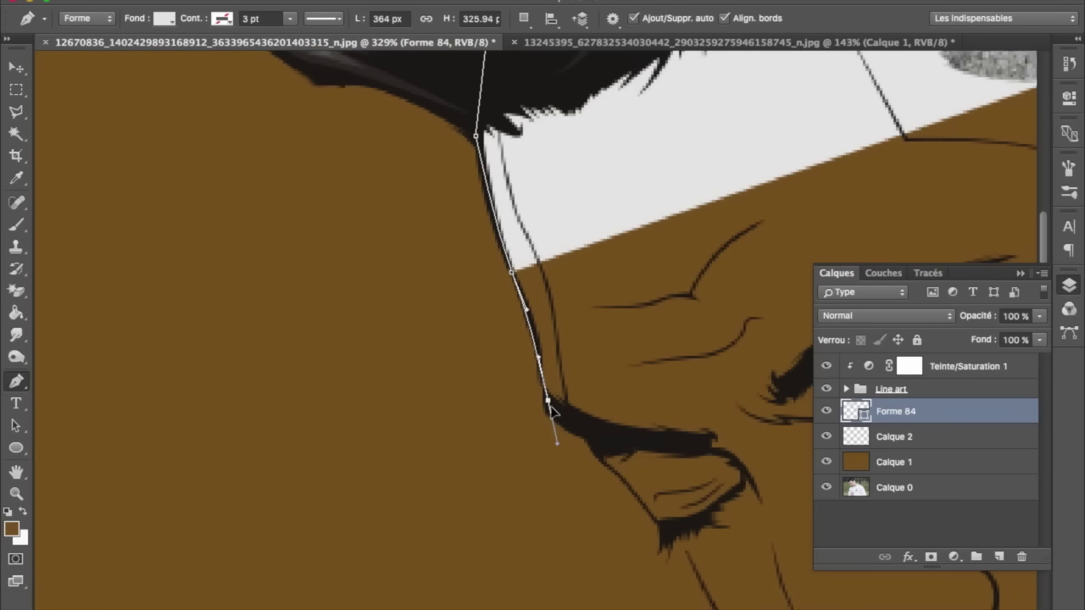
pyautogui.click(598, 459)
# Trace the outline around the eye socket and down the cheek.
pyautogui.scroll(-1, 600, 466)
pyautogui.hscroll(2, 600, 466)
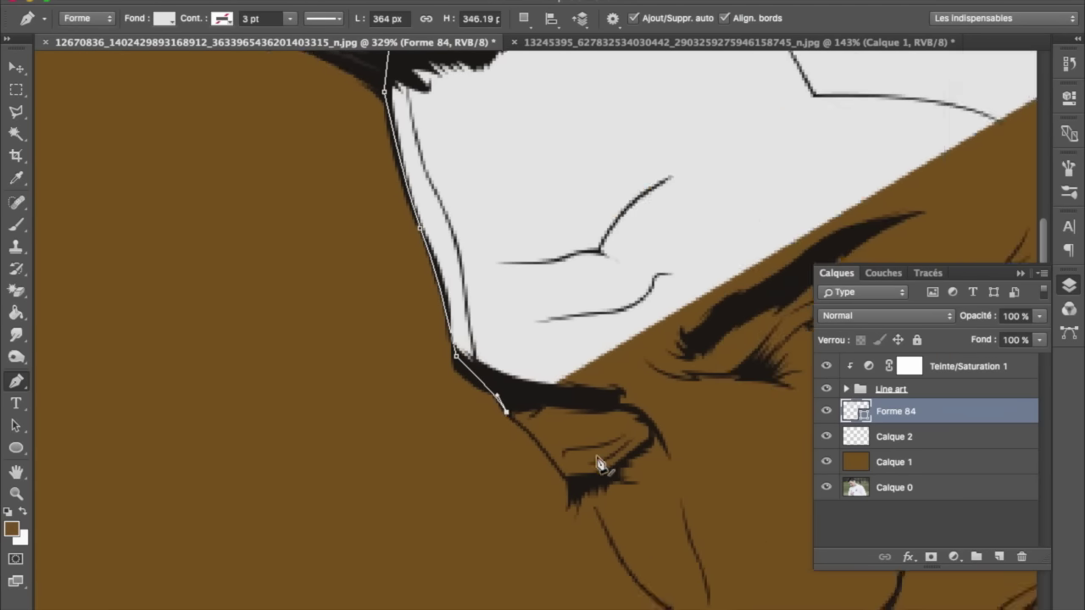
pyautogui.scroll(-1, 597, 465)
pyautogui.hscroll(3, 597, 464)
pyautogui.moveTo(436, 428); pyautogui.dragTo(462, 462)
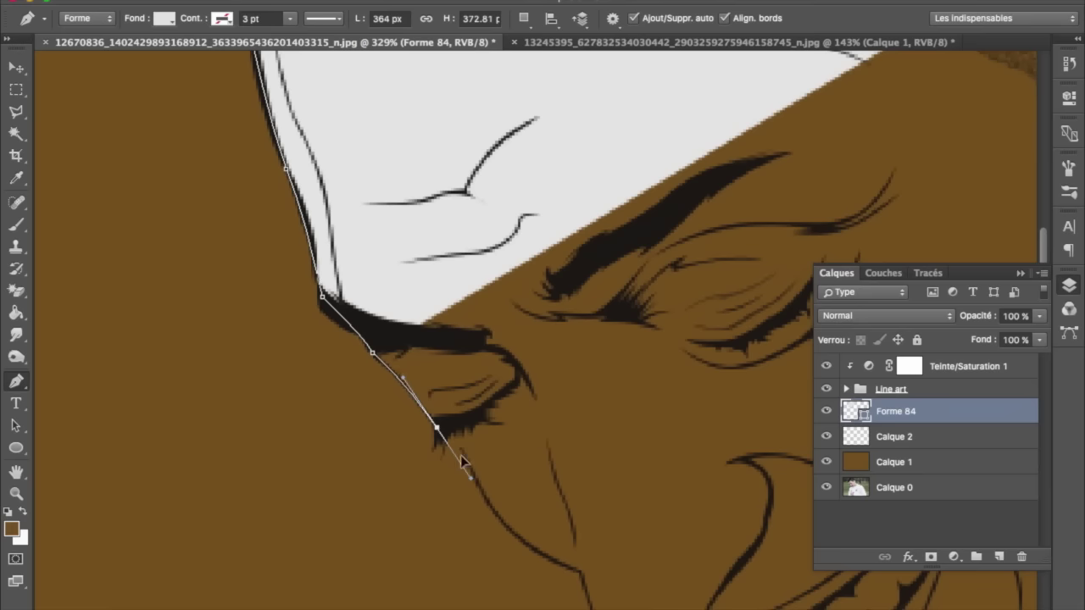
pyautogui.click(467, 465)
pyautogui.click(480, 482)
pyautogui.moveTo(539, 551); pyautogui.dragTo(593, 588)
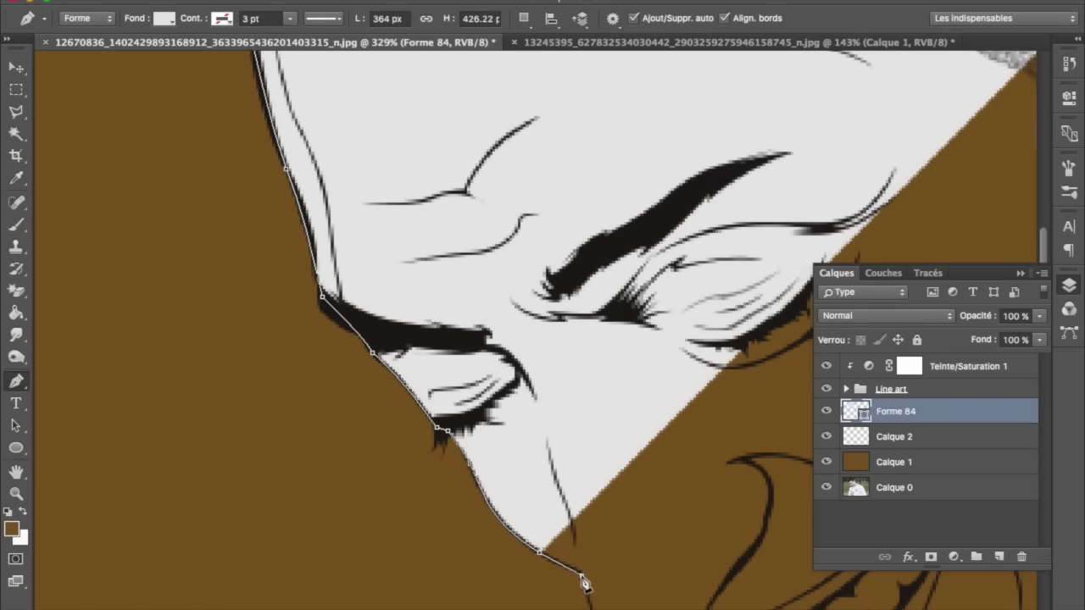
pyautogui.click(582, 573)
# Give the face shape a light grey fill and continue the outline around the chin.
pyautogui.click(165, 20)
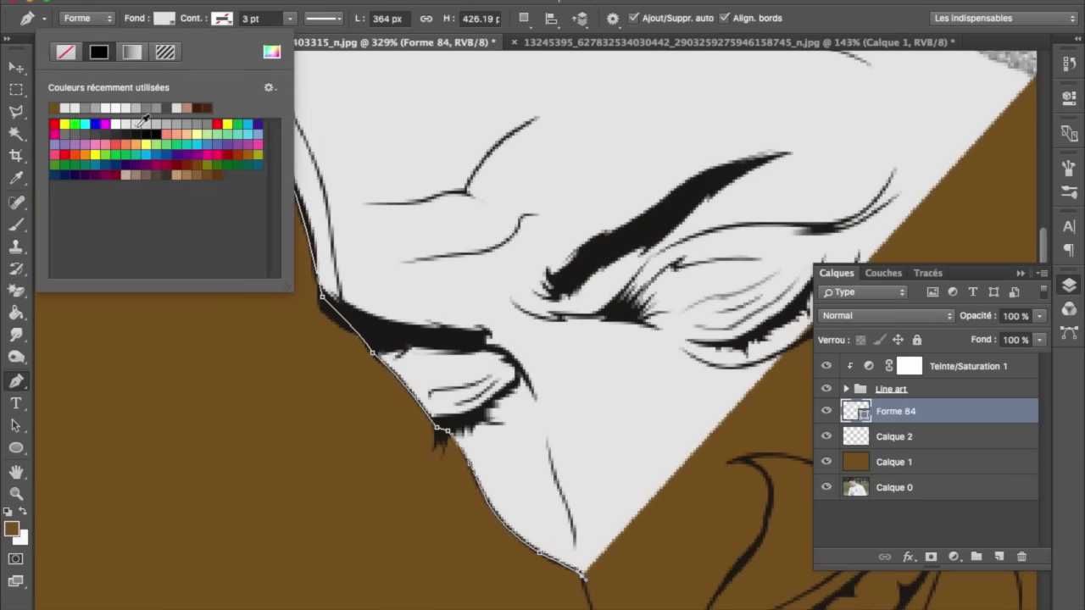
pyautogui.click(145, 119)
pyautogui.scroll(-5, 492, 382)
pyautogui.click(600, 450)
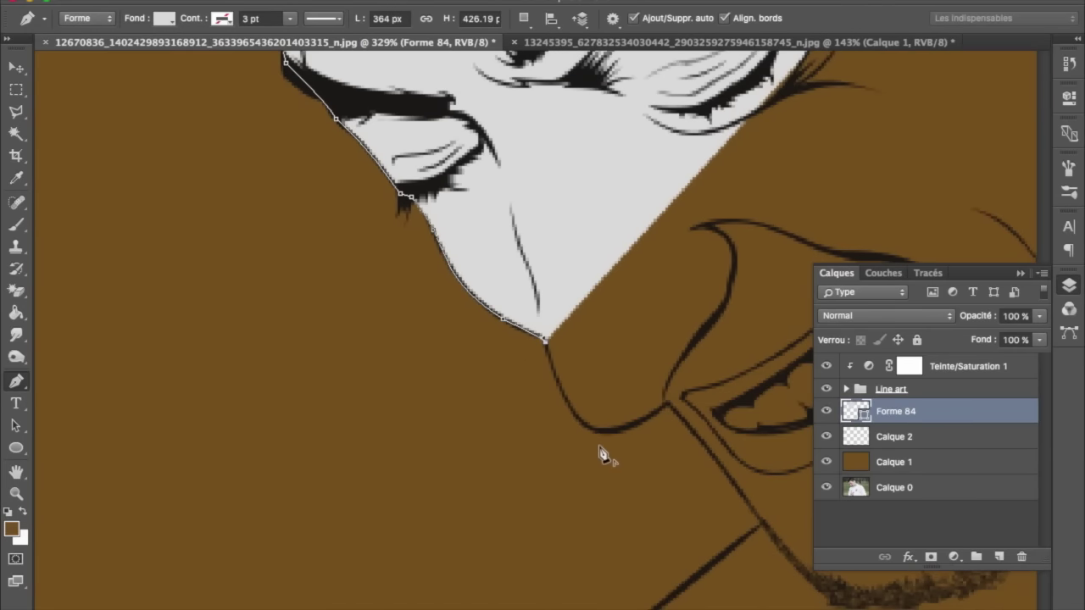
pyautogui.moveTo(602, 431); pyautogui.dragTo(645, 427)
pyautogui.click(665, 406)
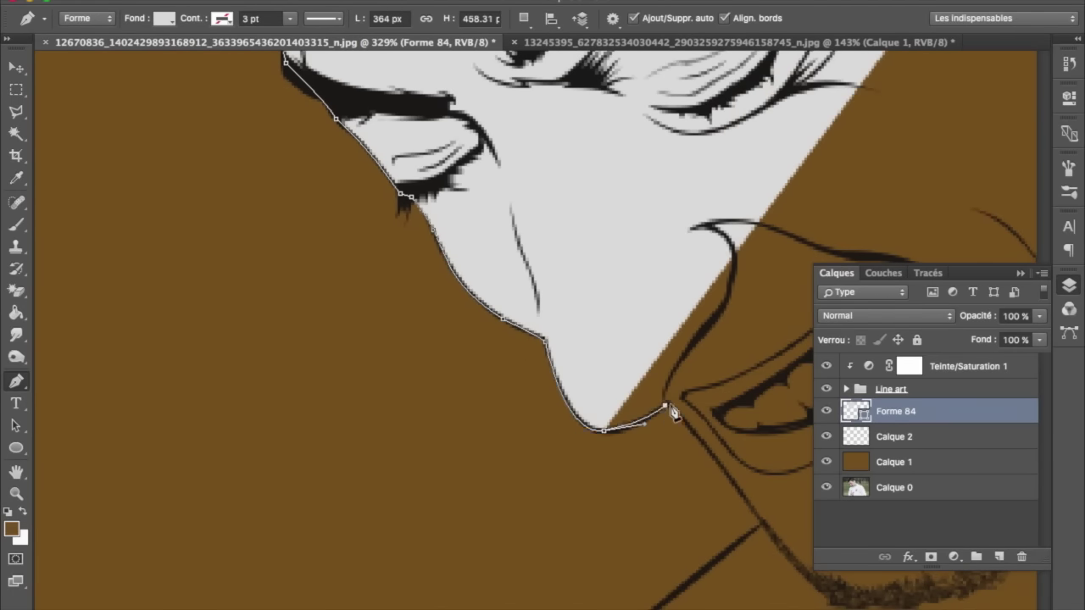
pyautogui.click(701, 442)
# Trace the jaw below the mouth and the beard edge, undoing a misplaced anchor.
pyautogui.scroll(-3, 724, 476)
pyautogui.click(665, 450)
pyautogui.click(684, 476)
pyautogui.scroll(-4, 688, 476)
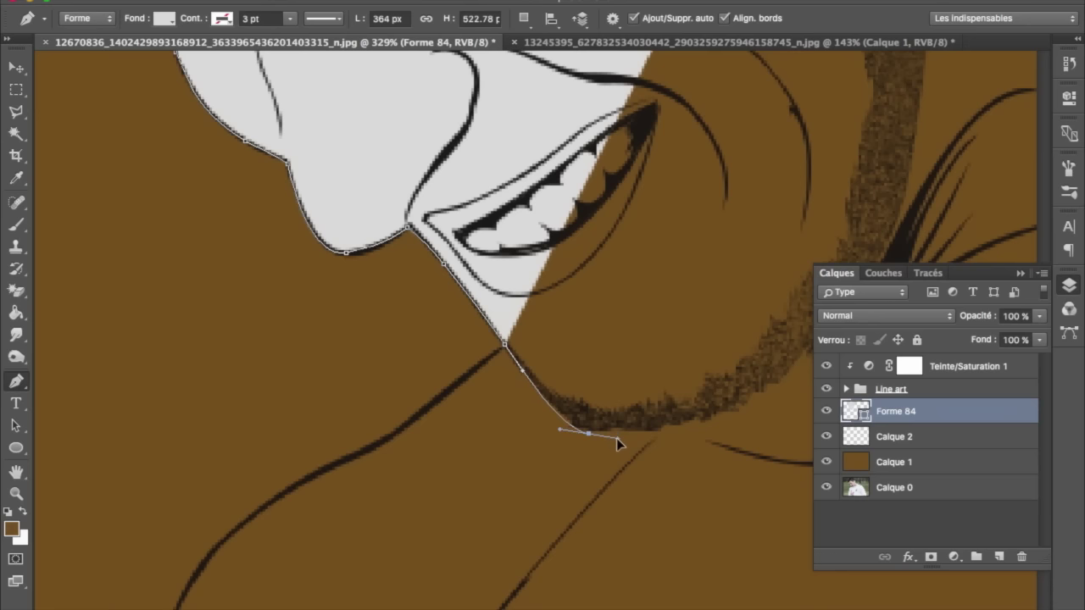
pyautogui.moveTo(574, 424); pyautogui.dragTo(599, 432)
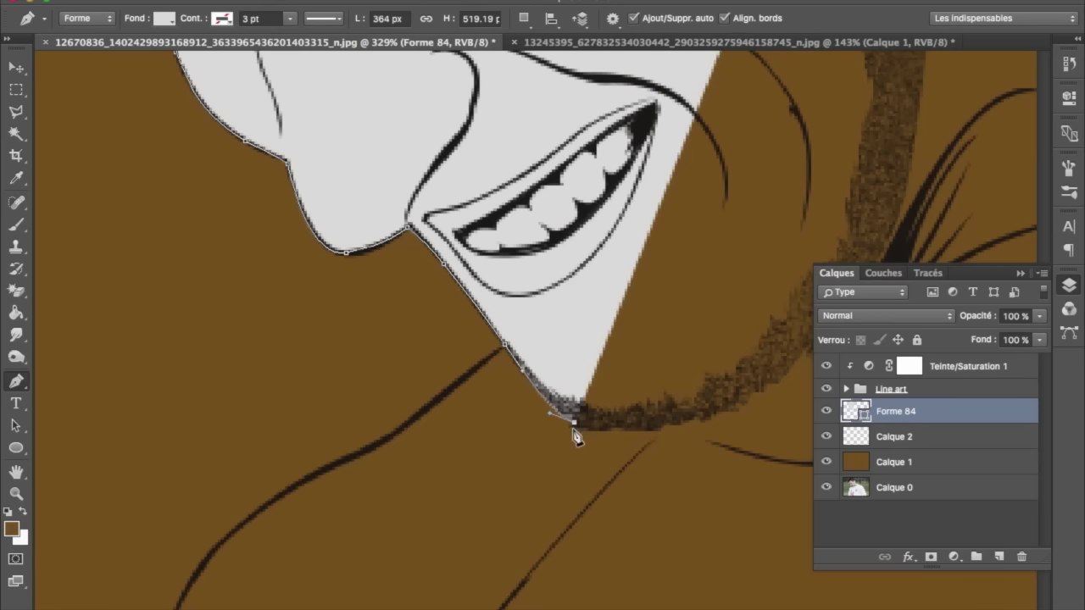
pyautogui.moveTo(703, 417); pyautogui.dragTo(761, 400)
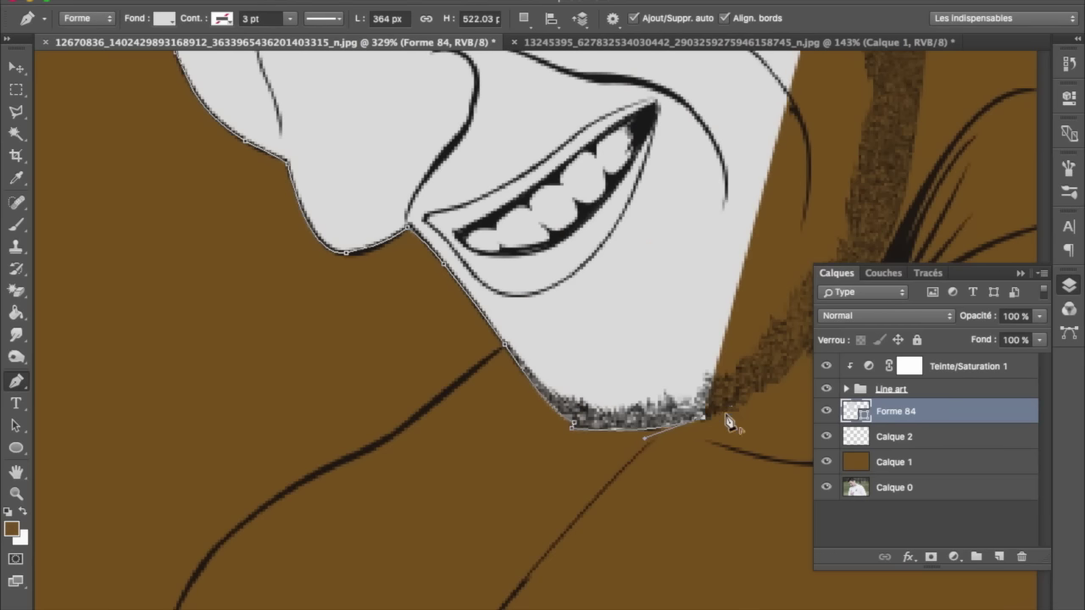
pyautogui.scroll(2, 758, 394)
pyautogui.hscroll(3, 758, 394)
pyautogui.moveTo(726, 401); pyautogui.dragTo(736, 405)
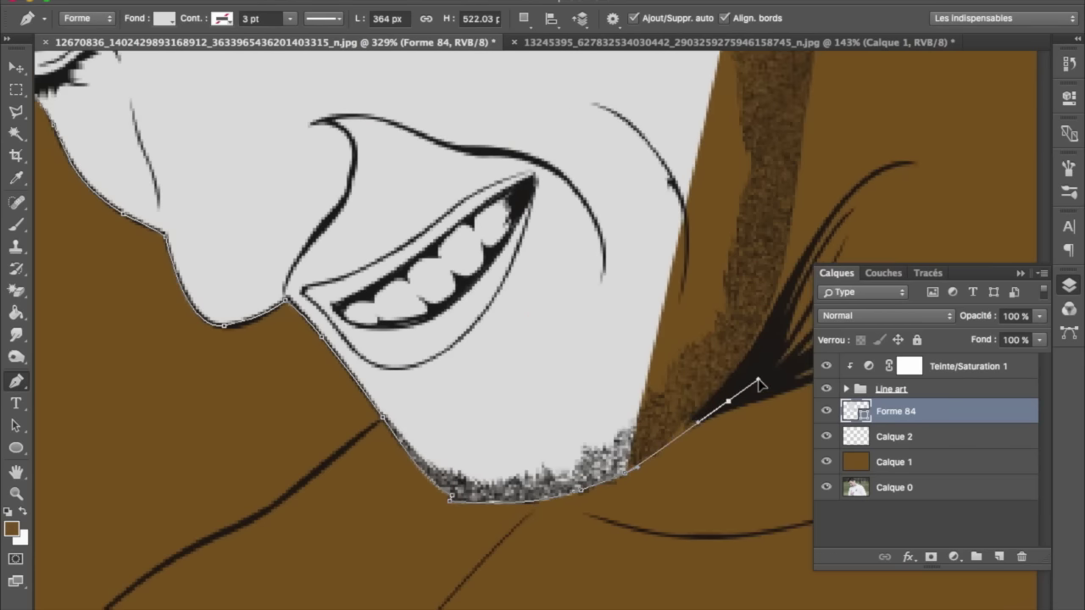
pyautogui.hotkey('ctrl', 'z')
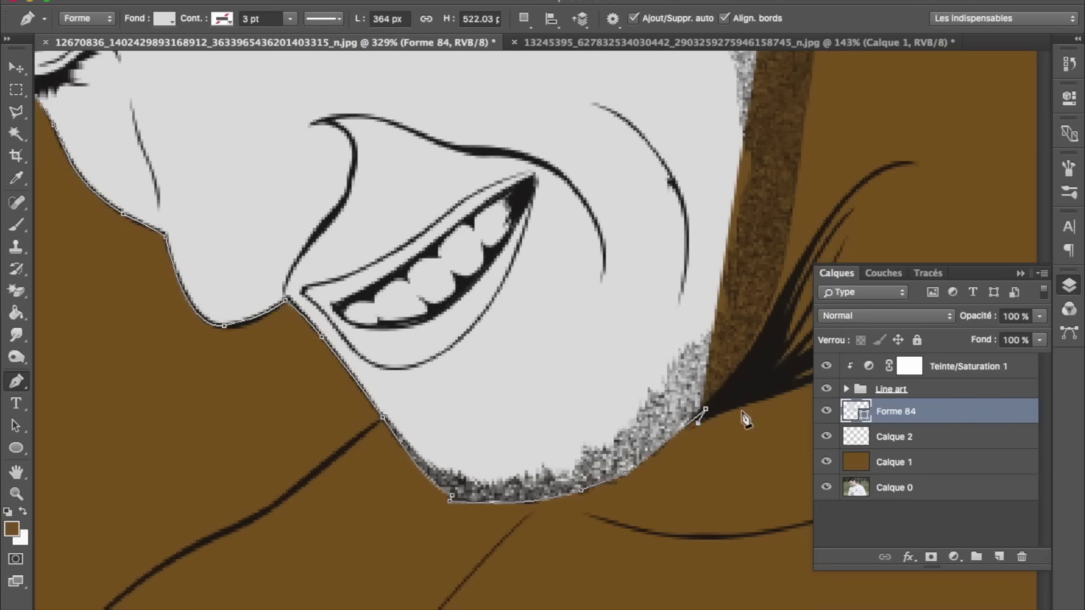
# Trace the outline from the beard edge along the jaw and up the side of the neck.
pyautogui.scroll(1, 729, 402)
pyautogui.hscroll(4, 729, 403)
pyautogui.moveTo(610, 405); pyautogui.dragTo(621, 400)
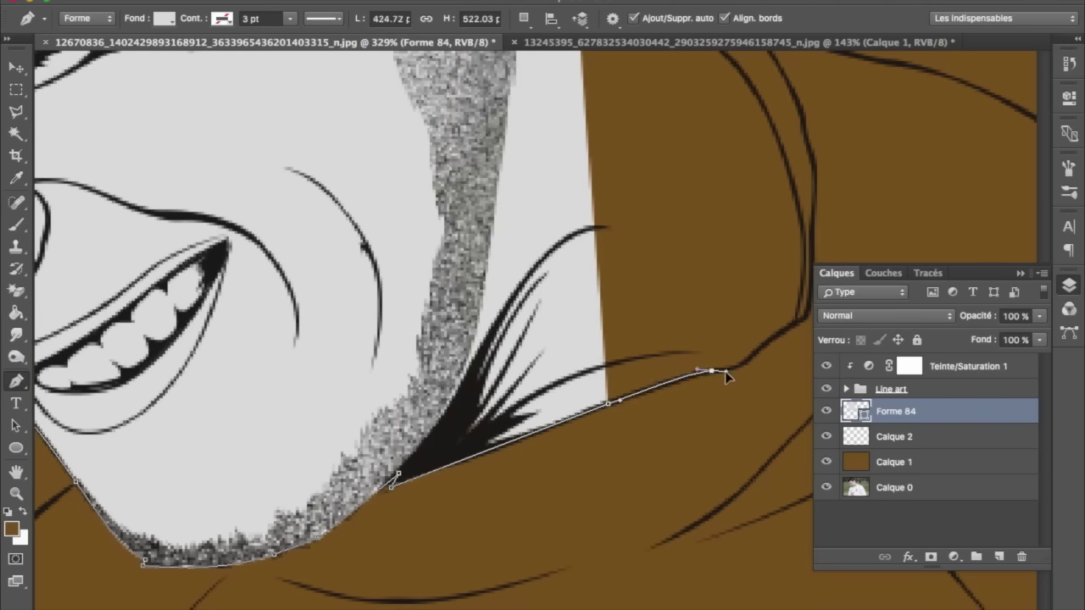
pyautogui.moveTo(725, 371); pyautogui.dragTo(726, 372)
pyautogui.click(762, 347)
pyautogui.scroll(1, 678, 382)
pyautogui.hscroll(4, 593, 407)
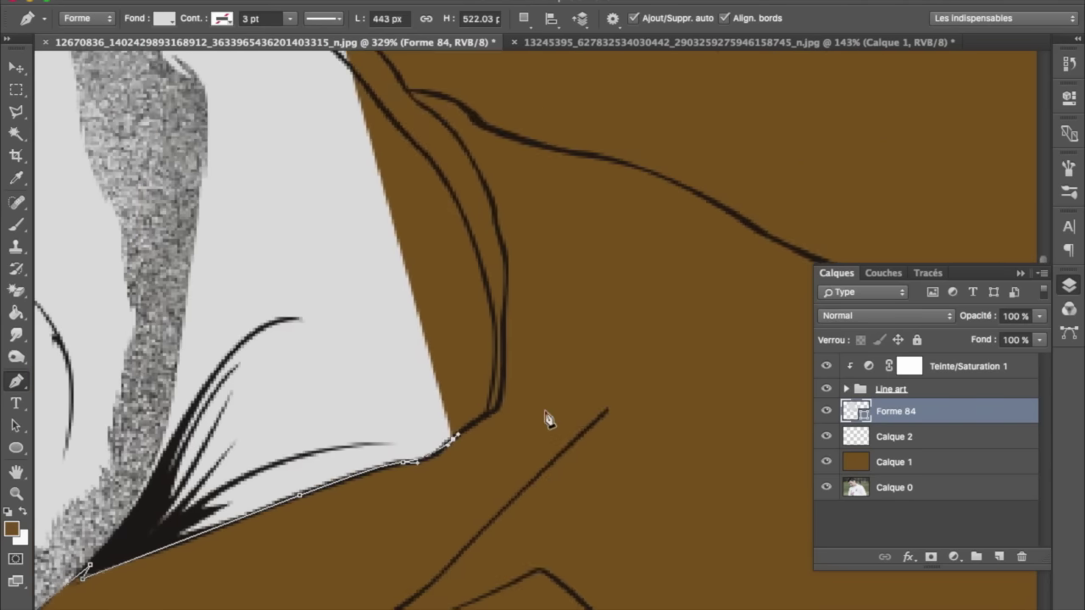
pyautogui.click(496, 407)
pyautogui.moveTo(506, 314); pyautogui.dragTo(505, 253)
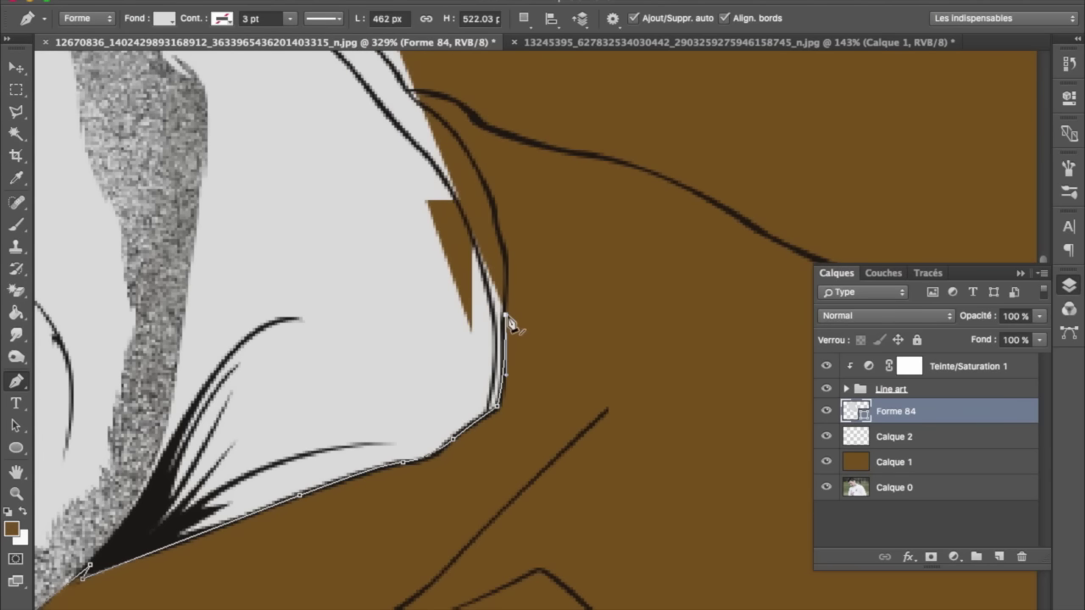
pyautogui.scroll(1, 508, 320)
pyautogui.click(475, 287)
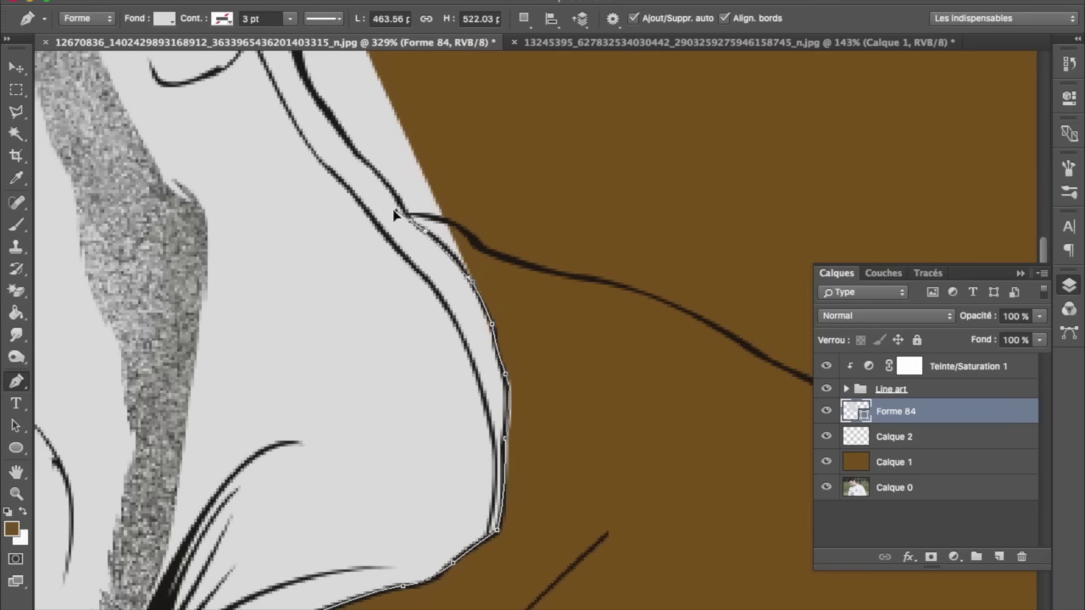
# Finish the skin outline up the face edge to the ear, then zoom out.
pyautogui.scroll(3, 557, 419)
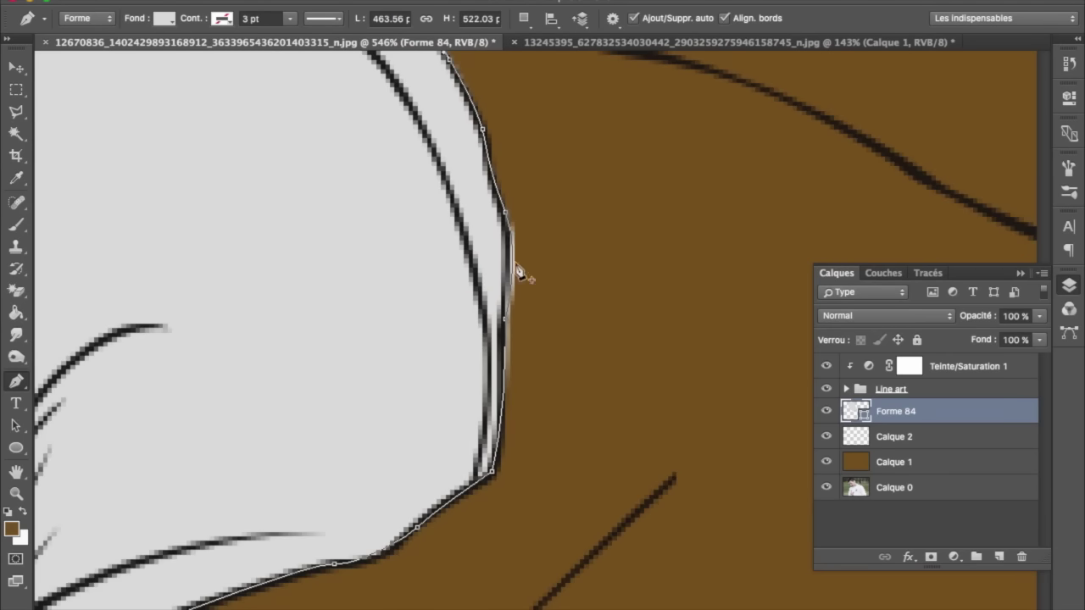
pyautogui.moveTo(505, 217); pyautogui.dragTo(502, 320)
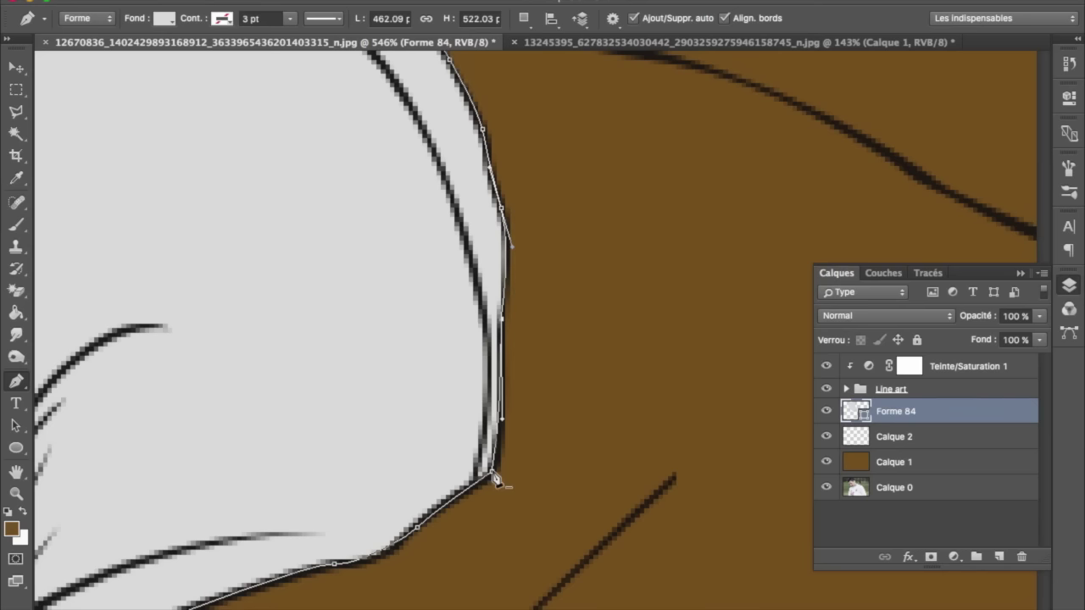
pyautogui.scroll(3, 379, 178)
pyautogui.click(347, 236)
pyautogui.click(293, 180)
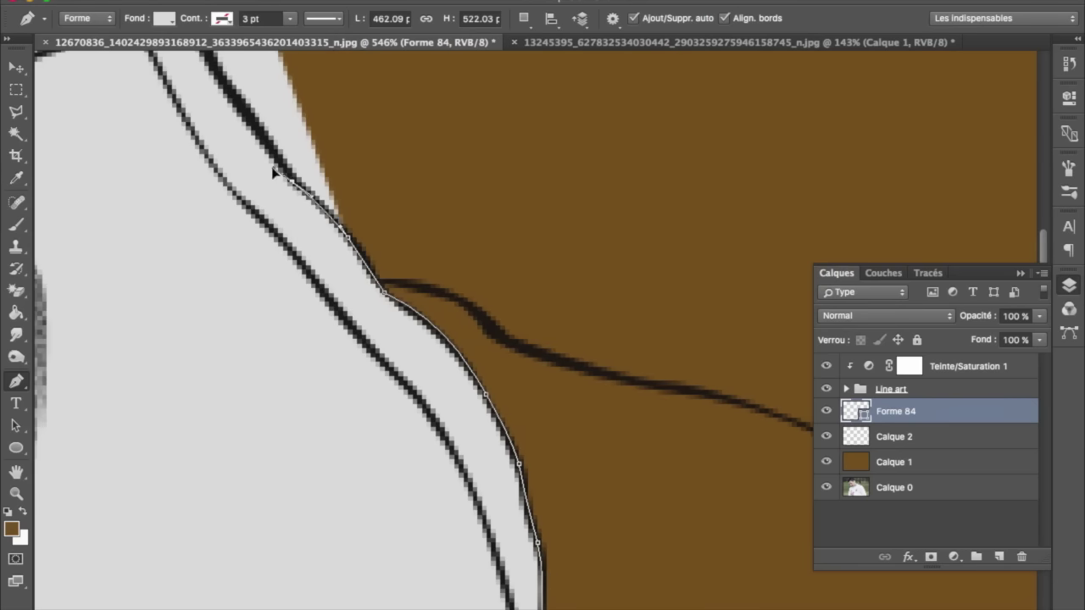
pyautogui.scroll(3, 298, 194)
pyautogui.click(285, 185)
pyautogui.click(264, 113)
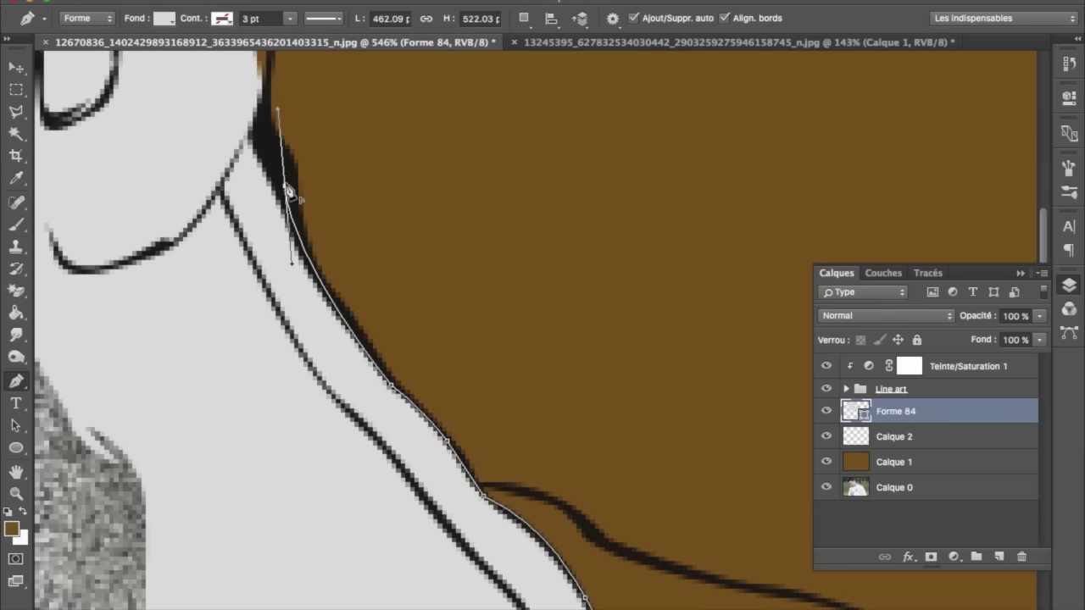
pyautogui.scroll(3, 263, 114)
pyautogui.moveTo(266, 142); pyautogui.dragTo(248, 74)
pyautogui.scroll(2, 250, 80)
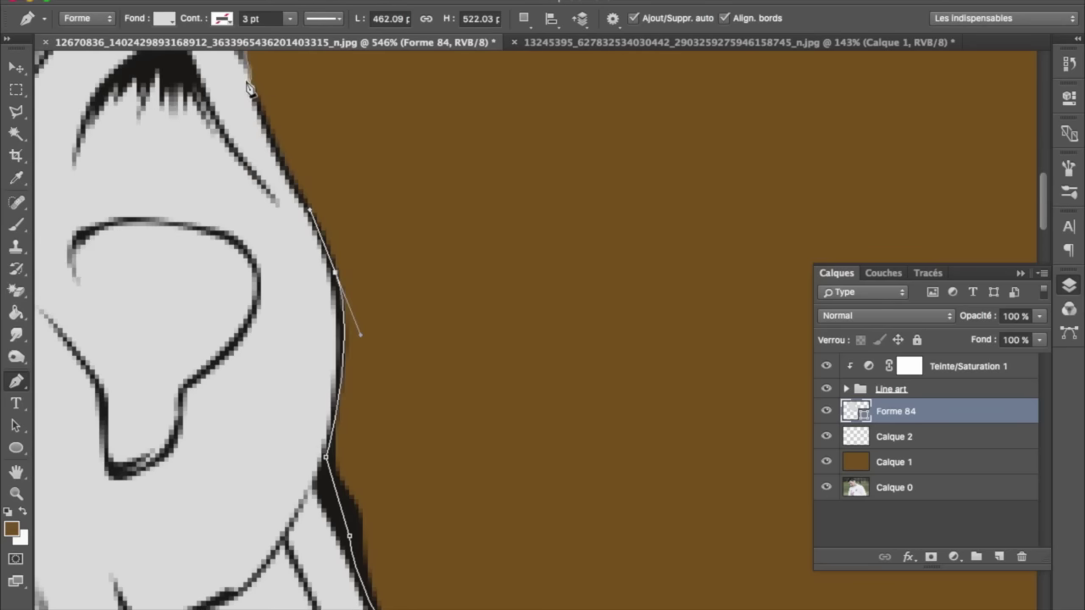
pyautogui.scroll(-5, 254, 95)
pyautogui.scroll(-3, 238, 169)
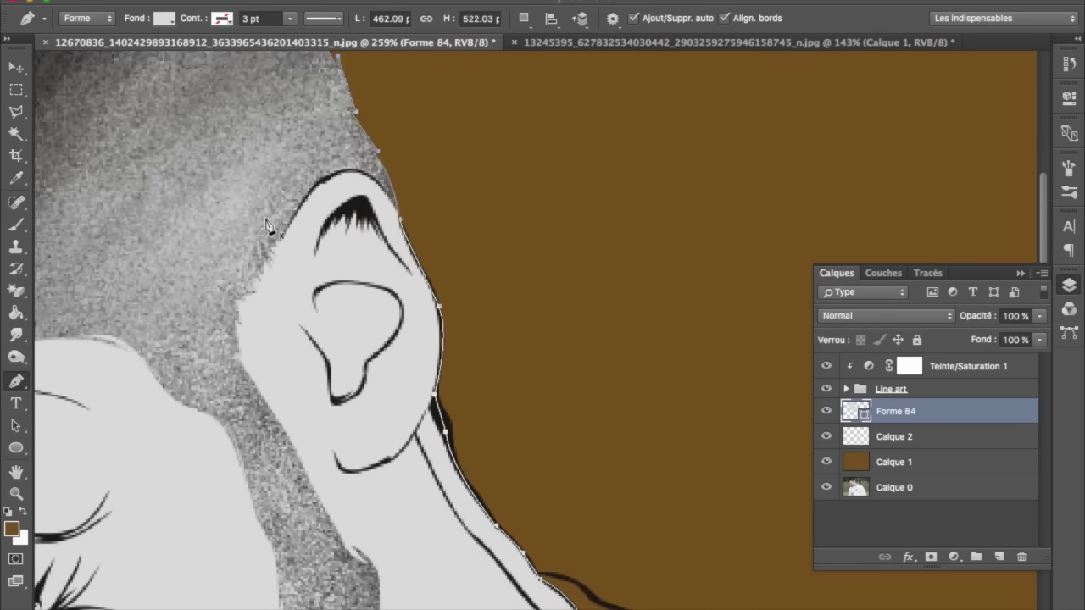
pyautogui.scroll(-2, 246, 230)
pyautogui.scroll(-2, 449, 356)
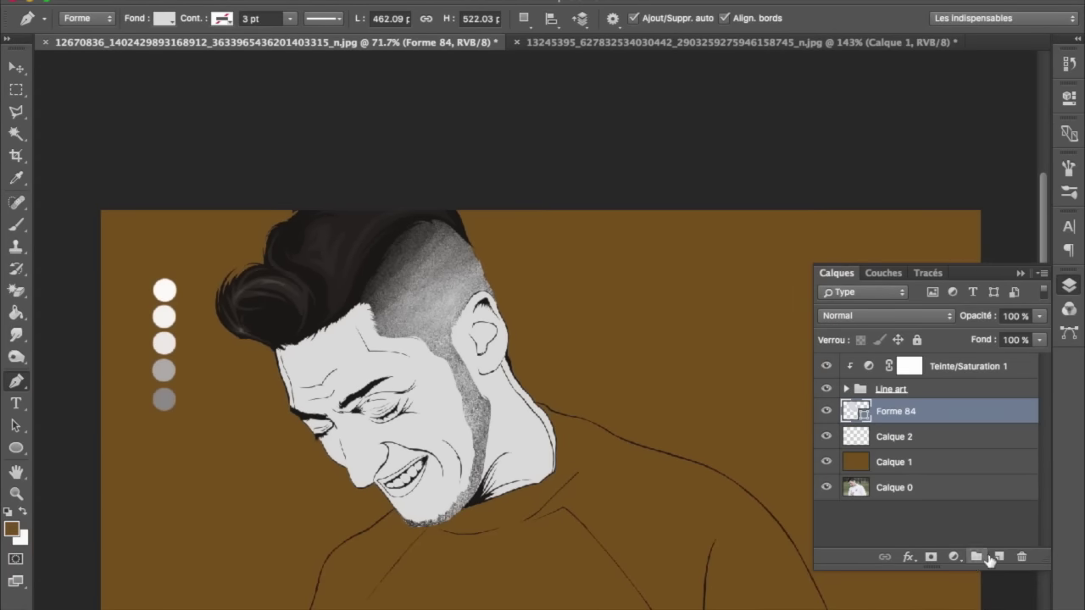
# Add a new layer clipped to the skin shape and start the shadow at the hairline.
pyautogui.hotkey('ctrl', 'shift', 'alt', 'n')
pyautogui.keyDown('alt'); pyautogui.click(944, 423); pyautogui.keyUp('alt')
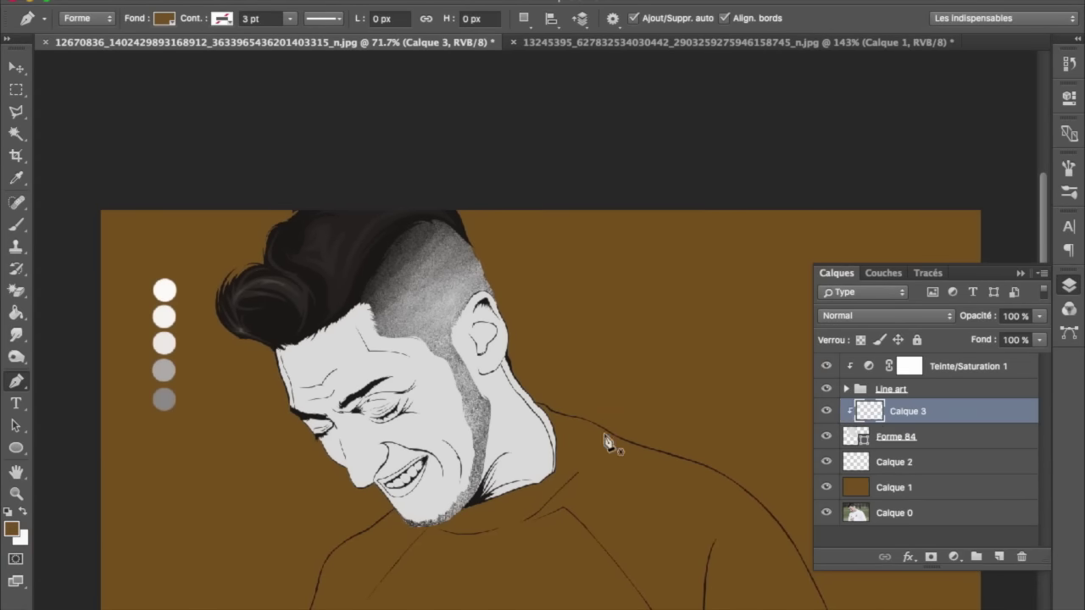
pyautogui.scroll(2, 607, 442)
pyautogui.scroll(3, 509, 424)
pyautogui.click(446, 268)
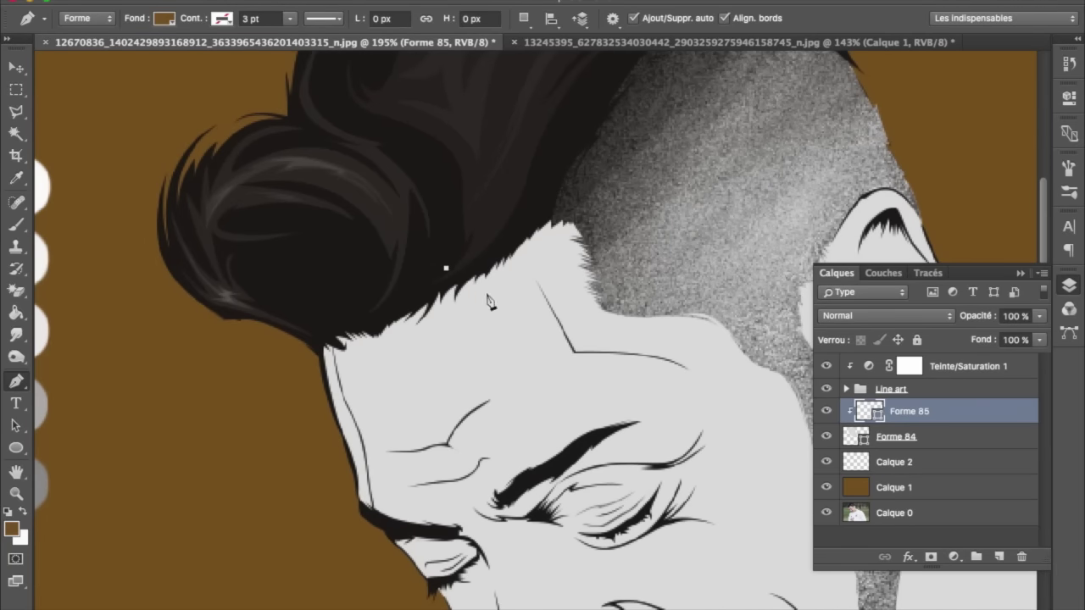
pyautogui.hotkey('ctrl', 'z')
pyautogui.click(414, 281)
pyautogui.moveTo(550, 386); pyautogui.dragTo(553, 449)
# Widen the shadow into a crescent and trace it along the forehead wrinkle.
pyautogui.scroll(2, 530, 440)
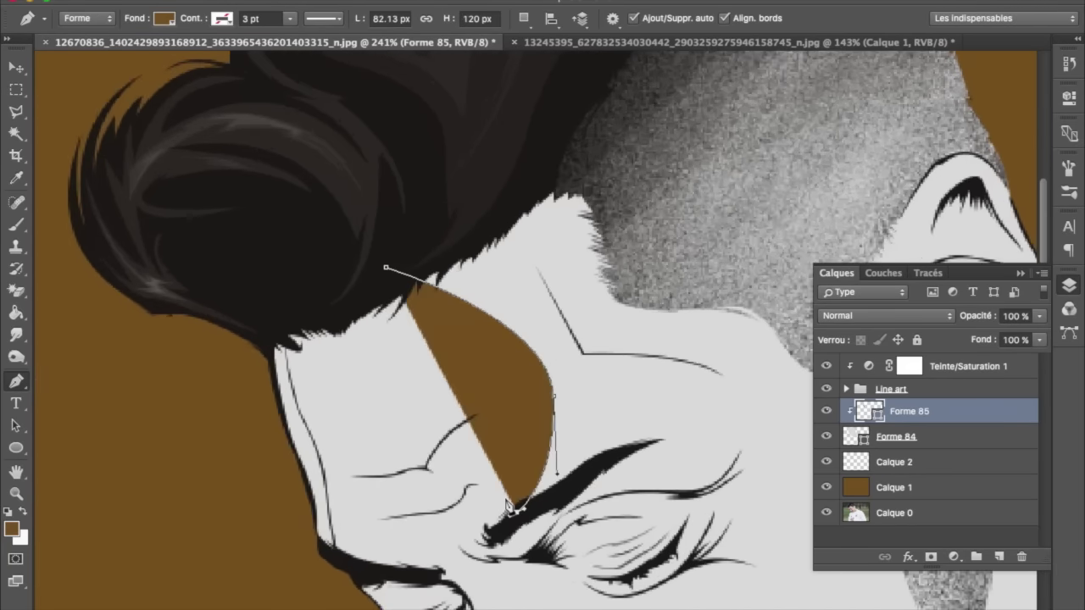
pyautogui.scroll(1, 517, 458)
pyautogui.moveTo(562, 363)
pyautogui.mouseDown()
pyautogui.moveTo(507, 329)
pyautogui.moveTo(434, 237)
pyautogui.mouseUp()
pyautogui.moveTo(473, 335); pyautogui.dragTo(436, 374)
pyautogui.keyDown('ctrl'); pyautogui.click(462, 261); pyautogui.keyUp('ctrl')
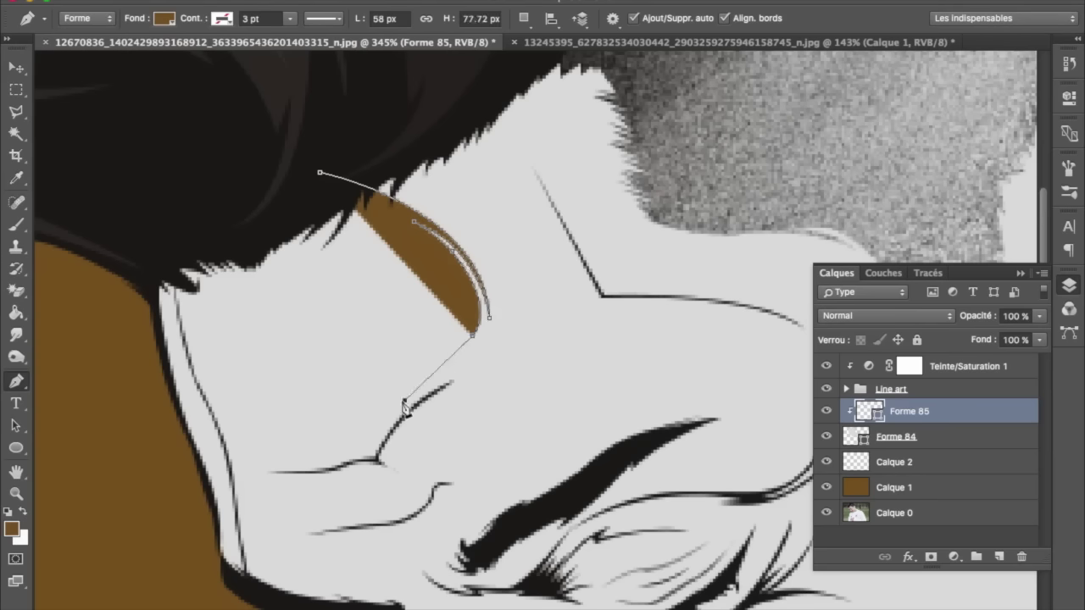
pyautogui.moveTo(373, 450); pyautogui.dragTo(296, 471)
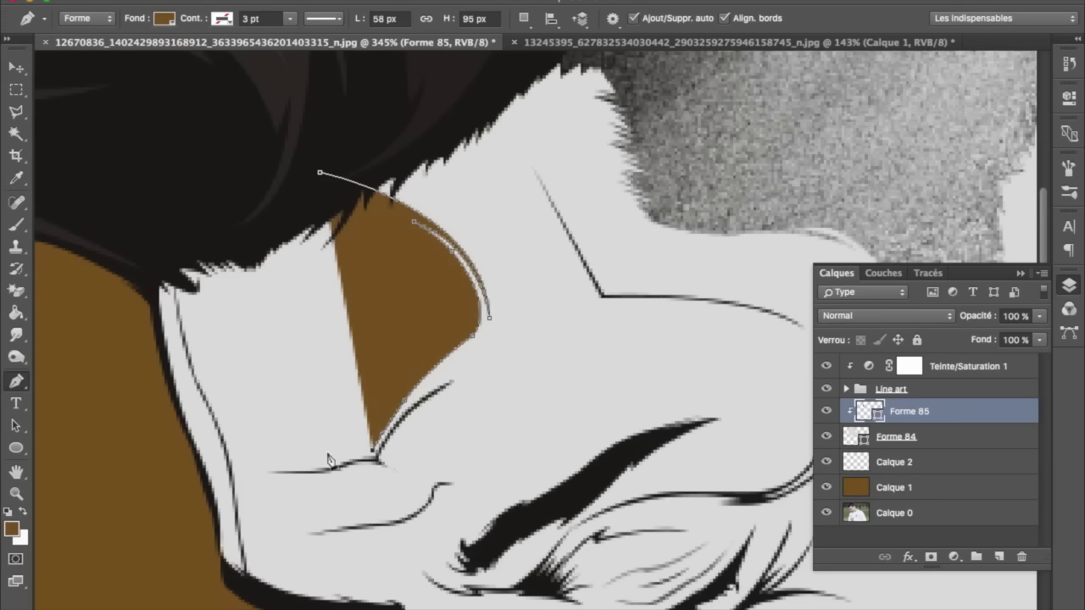
pyautogui.click(273, 473)
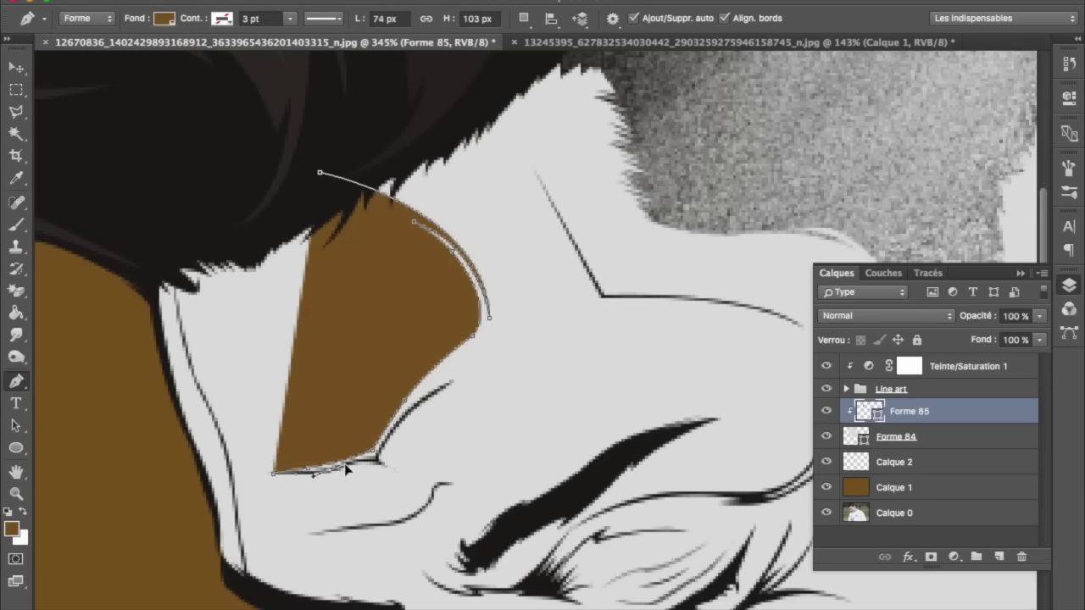
pyautogui.moveTo(377, 461); pyautogui.dragTo(384, 472)
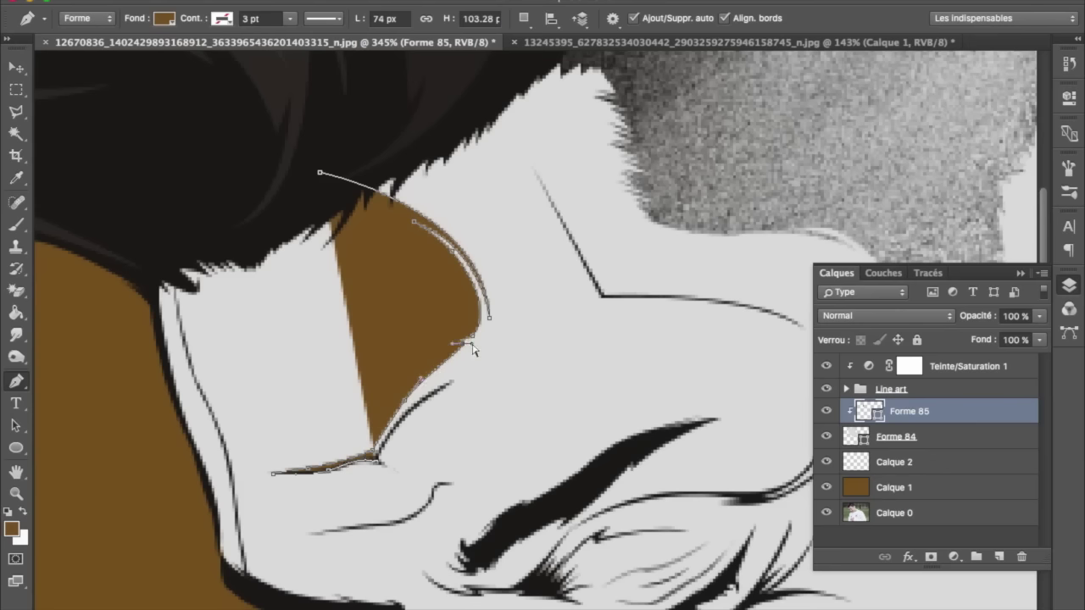
pyautogui.moveTo(472, 382); pyautogui.dragTo(528, 391)
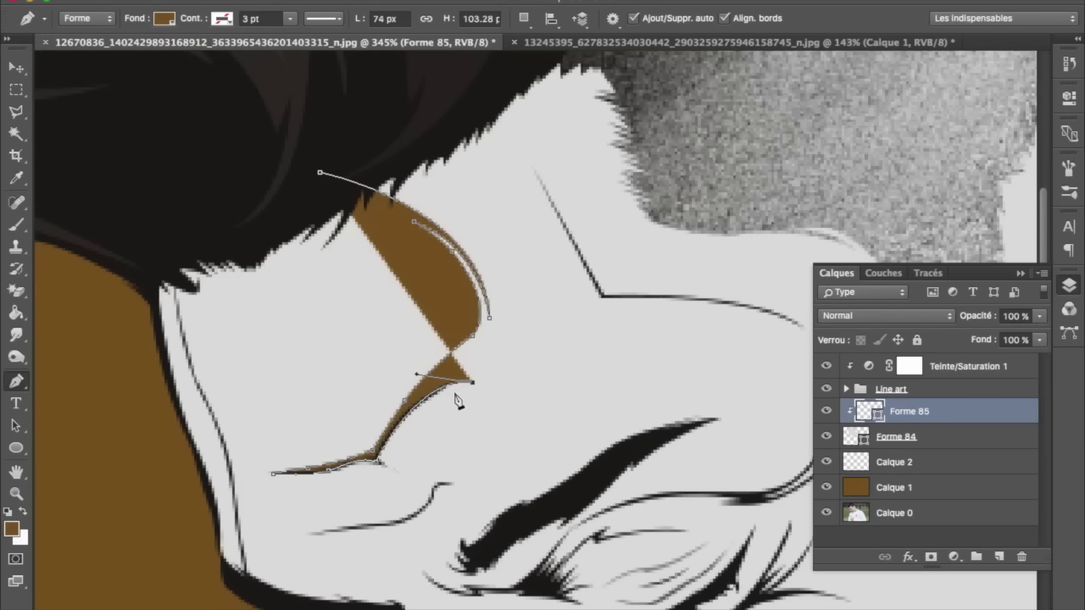
# Curve the shadow down to a corner between the brows, shaping a lobe above the brow.
pyautogui.moveTo(455, 452); pyautogui.dragTo(391, 540)
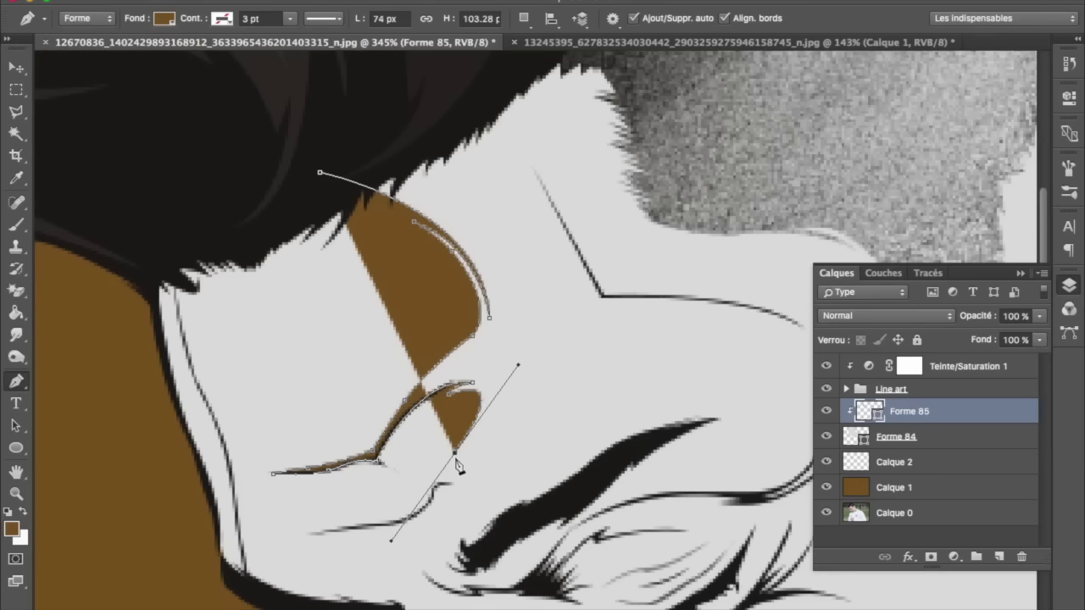
pyautogui.click(430, 495)
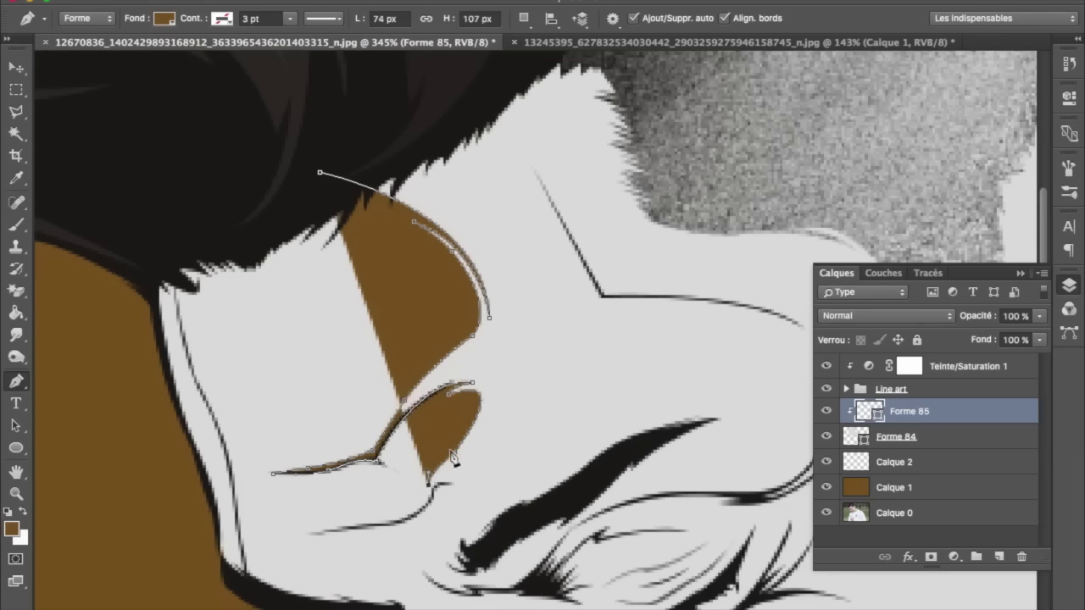
pyautogui.moveTo(460, 444)
pyautogui.mouseDown()
pyautogui.moveTo(421, 494)
pyautogui.moveTo(343, 523)
pyautogui.moveTo(405, 531)
pyautogui.mouseUp()
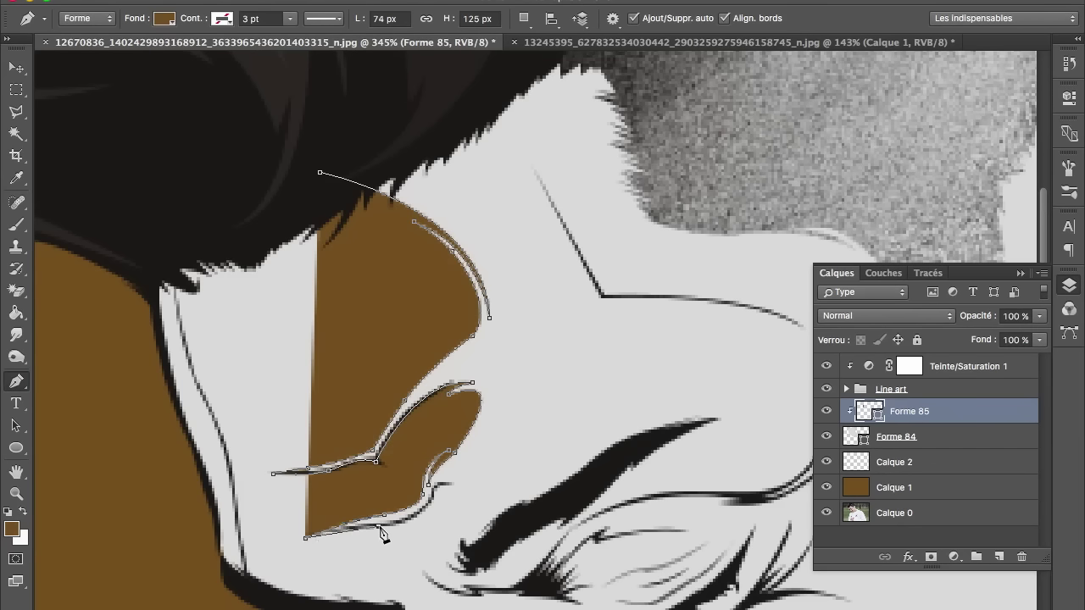
pyautogui.moveTo(462, 491); pyautogui.dragTo(473, 549)
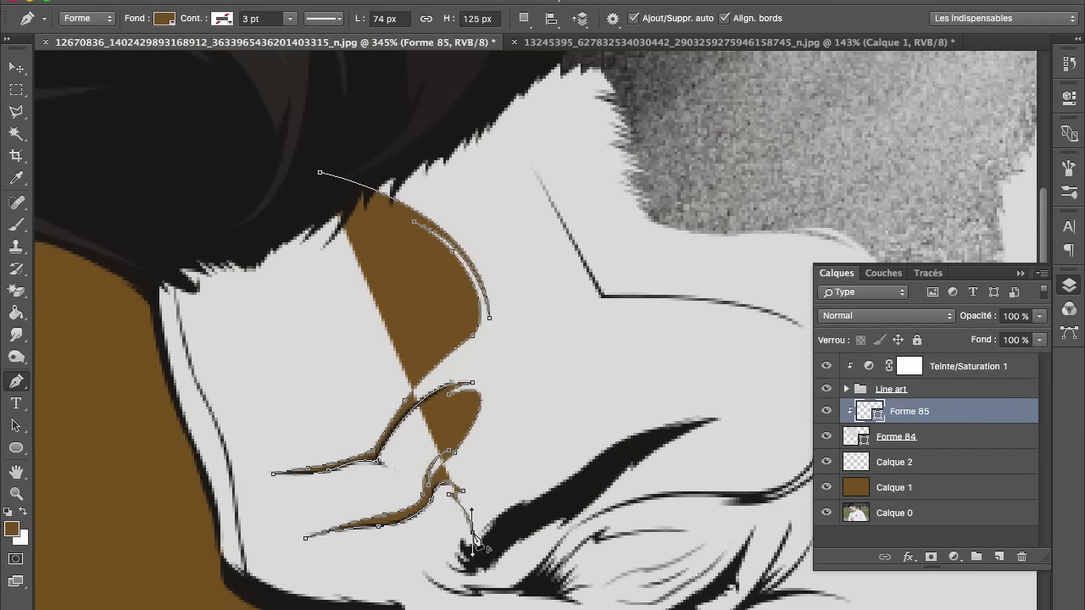
pyautogui.moveTo(443, 487)
pyautogui.mouseDown()
pyautogui.moveTo(447, 526)
pyautogui.moveTo(476, 549)
pyautogui.moveTo(454, 582)
pyautogui.mouseUp()
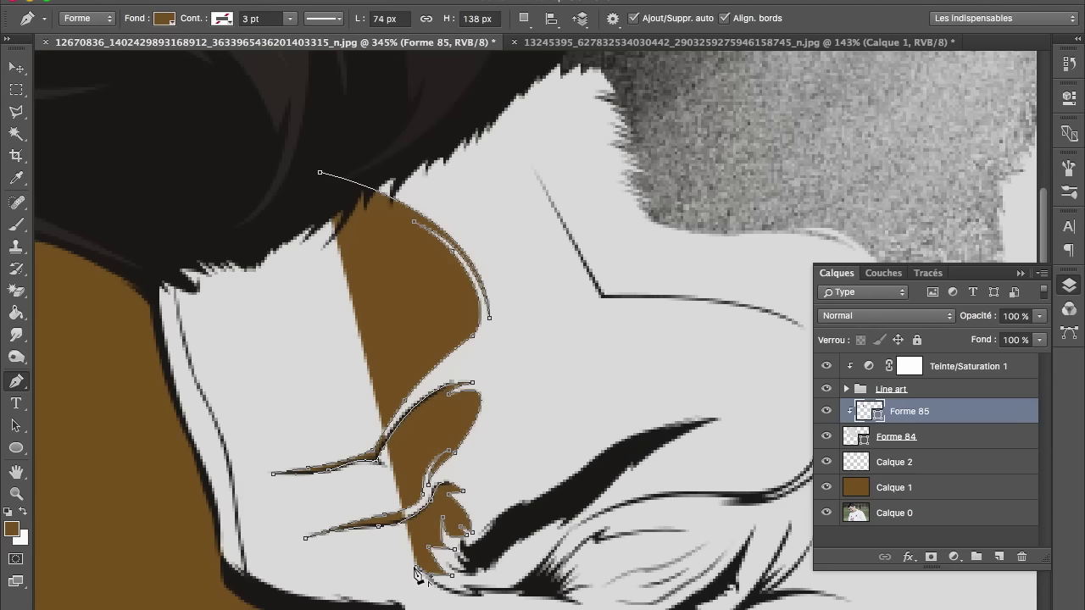
# Extend the shadow to the inner eye corner and hide the brown background layer.
pyautogui.scroll(-2, 432, 589)
pyautogui.scroll(-3, 399, 503)
pyautogui.scroll(-4, 454, 354)
pyautogui.hscroll(2, 454, 355)
pyautogui.moveTo(406, 262); pyautogui.dragTo(445, 256)
pyautogui.hscroll(3, 415, 284)
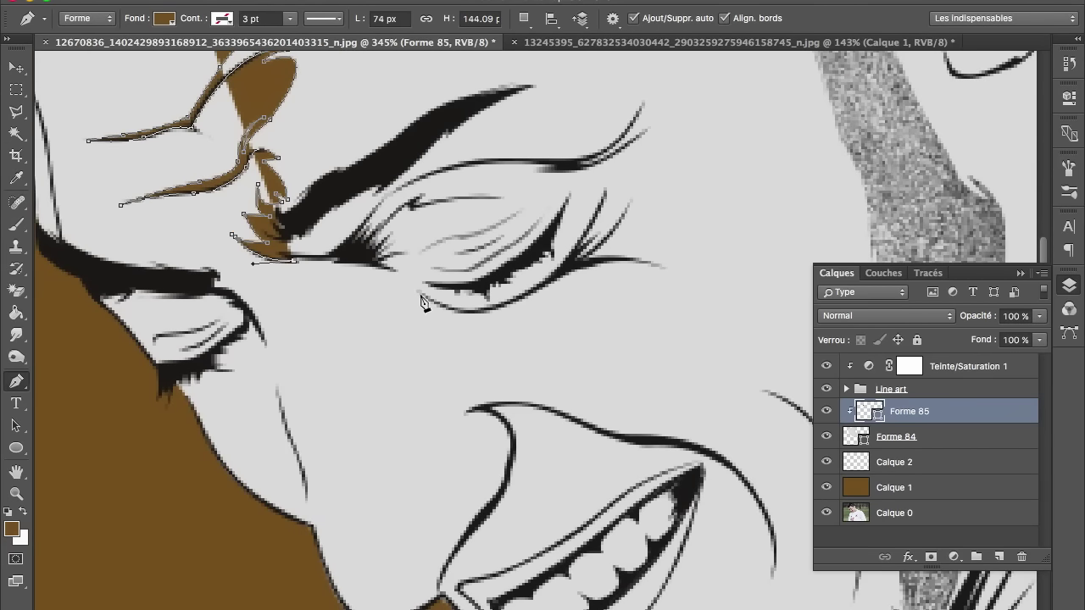
pyautogui.click(826, 488)
# Hide the skin layer and trace the Forme 85 shadow down the nose toward the nostril.
pyautogui.click(835, 520)
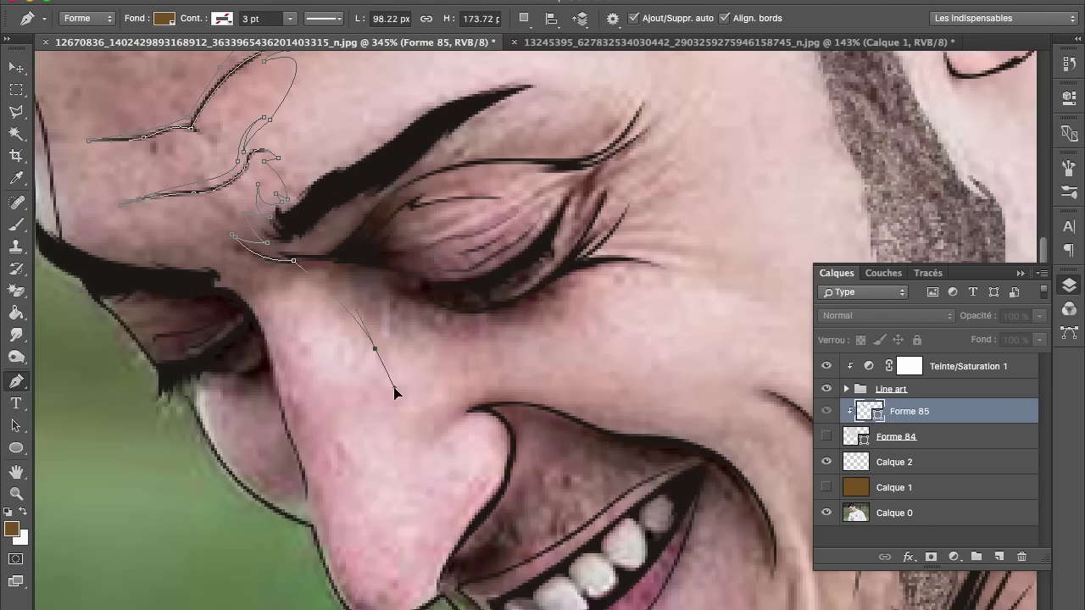
pyautogui.click(398, 409)
pyautogui.moveTo(449, 398)
pyautogui.mouseDown()
pyautogui.moveTo(472, 409)
pyautogui.moveTo(442, 430)
pyautogui.moveTo(428, 473)
pyautogui.mouseUp()
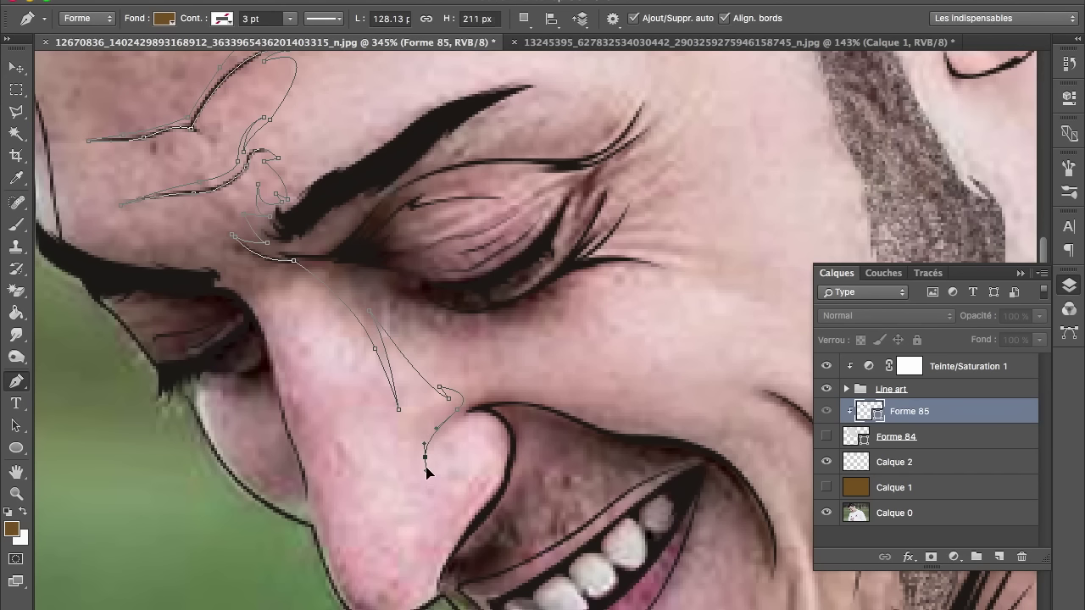
pyautogui.moveTo(486, 427); pyautogui.dragTo(495, 442)
pyautogui.moveTo(457, 521); pyautogui.dragTo(415, 582)
pyautogui.scroll(-2, 398, 601)
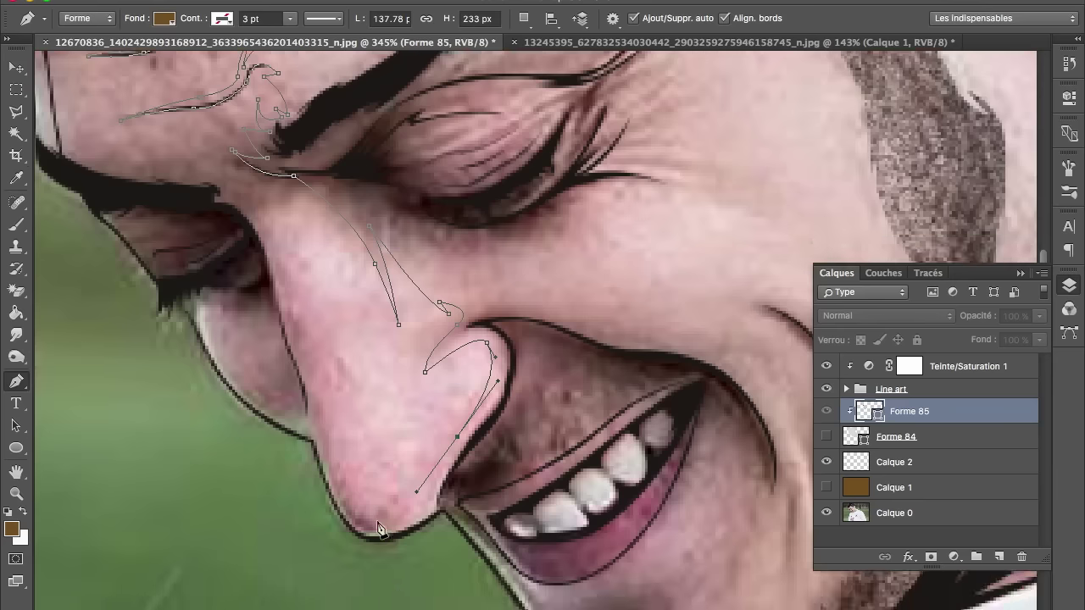
# Curve the shadow around the nose tip and close it at the nostril top.
pyautogui.moveTo(404, 571); pyautogui.dragTo(498, 578)
pyautogui.moveTo(439, 512); pyautogui.dragTo(444, 482)
pyautogui.moveTo(490, 426); pyautogui.dragTo(513, 367)
pyautogui.moveTo(519, 343)
pyautogui.mouseDown()
pyautogui.moveTo(543, 382)
pyautogui.moveTo(536, 354)
pyautogui.mouseUp()
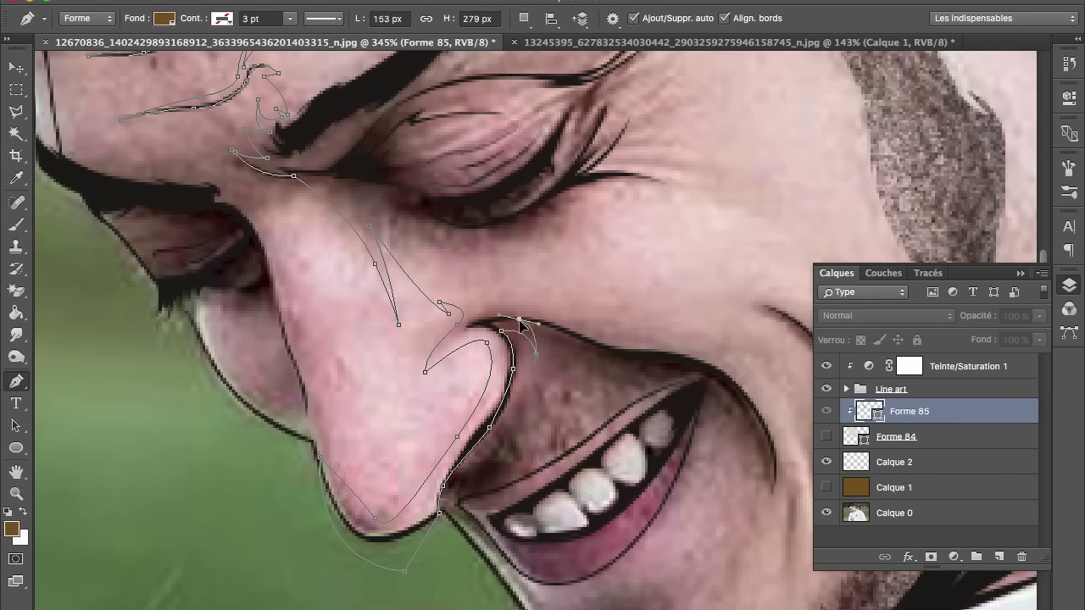
pyautogui.moveTo(536, 354); pyautogui.dragTo(560, 338)
pyautogui.moveTo(645, 373); pyautogui.dragTo(629, 354)
# Trace the smile-line shadow to the mouth corner and down the cheek fold, ending in a corner.
pyautogui.moveTo(702, 365); pyautogui.dragTo(739, 386)
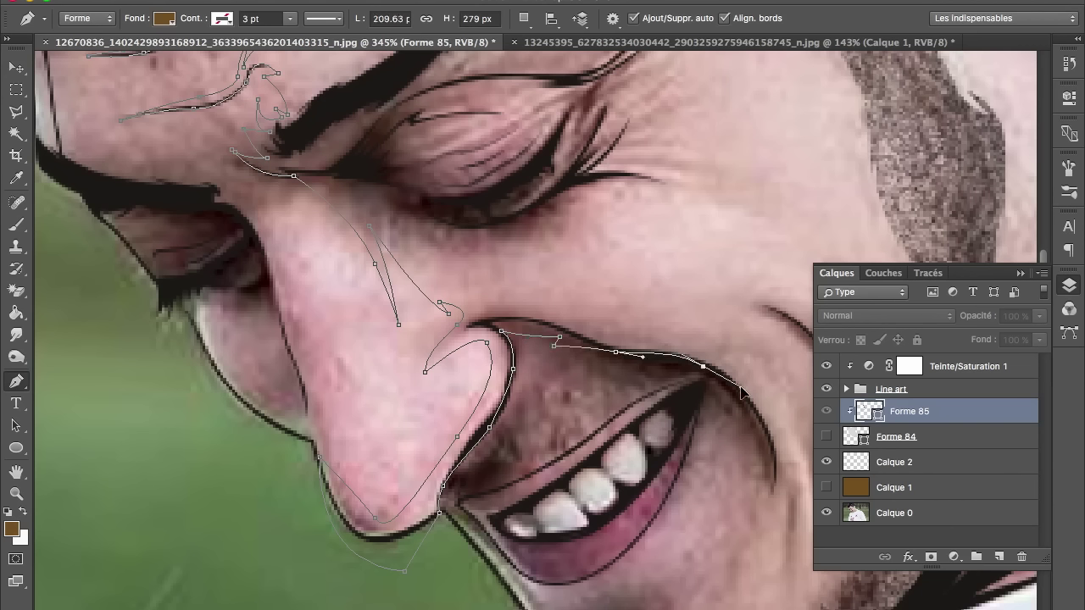
pyautogui.scroll(-5, 740, 392)
pyautogui.moveTo(733, 314); pyautogui.dragTo(711, 373)
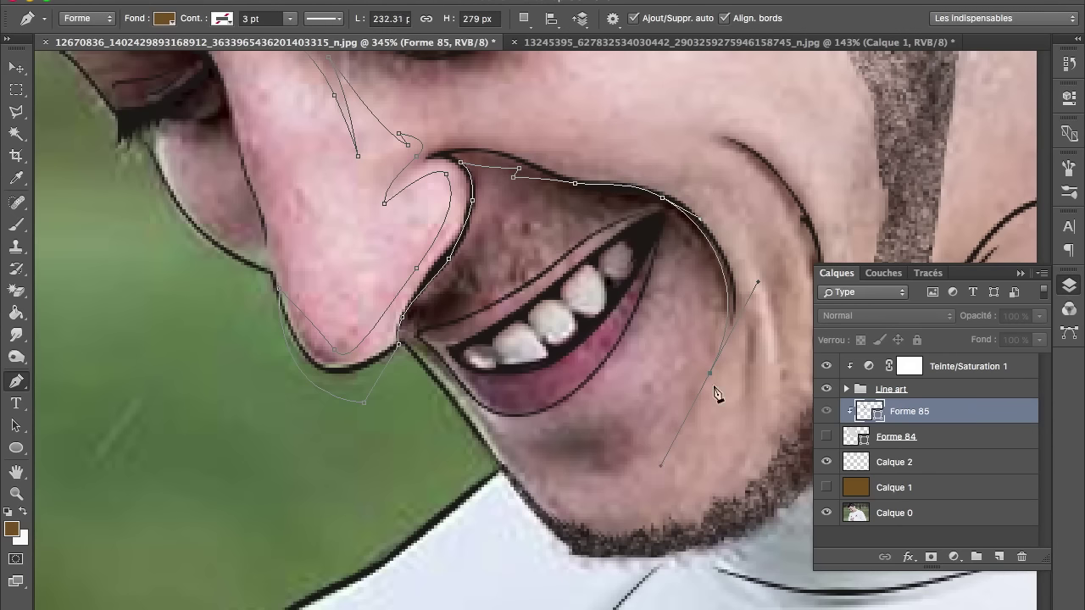
pyautogui.moveTo(717, 244); pyautogui.dragTo(664, 146)
pyautogui.hscroll(5, 746, 322)
pyautogui.moveTo(537, 403); pyautogui.dragTo(503, 468)
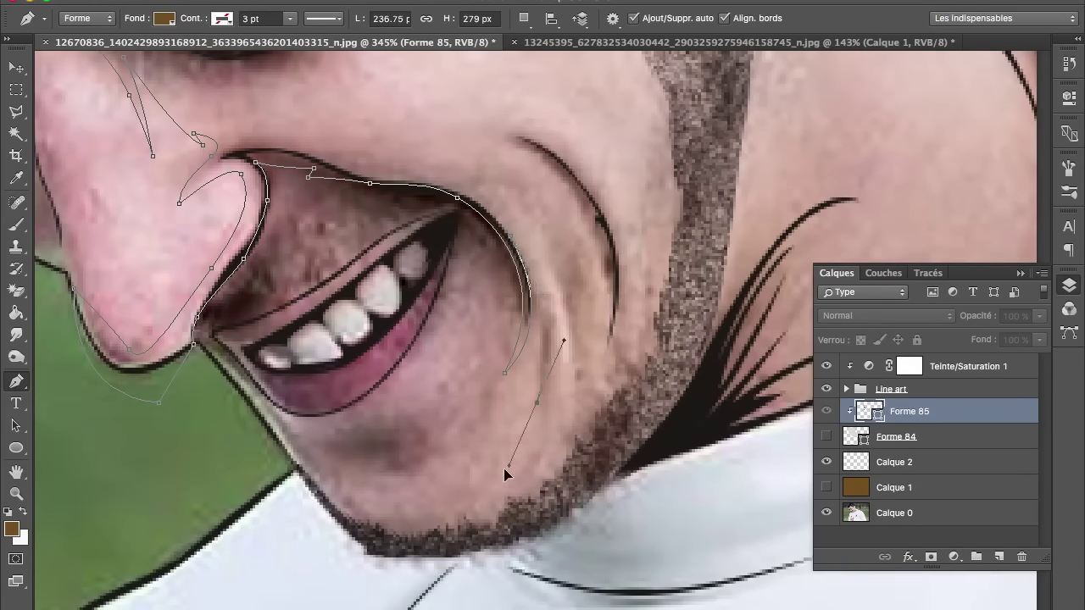
pyautogui.keyDown('alt'); pyautogui.click(537, 404); pyautogui.keyUp('alt')
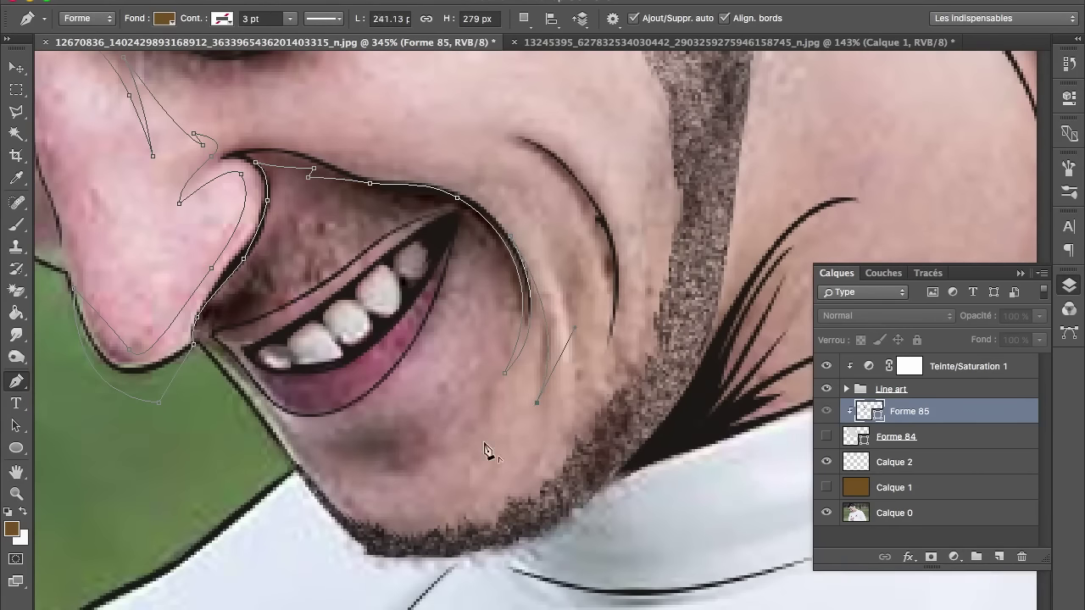
# Bring the shadow back up the fold and add a thin crease shadow down the cheek.
pyautogui.moveTo(551, 294); pyautogui.dragTo(532, 213)
pyautogui.keyDown('alt'); pyautogui.click(551, 296); pyautogui.keyUp('alt')
pyautogui.moveTo(545, 263); pyautogui.dragTo(574, 302)
pyautogui.moveTo(574, 222); pyautogui.dragTo(576, 226)
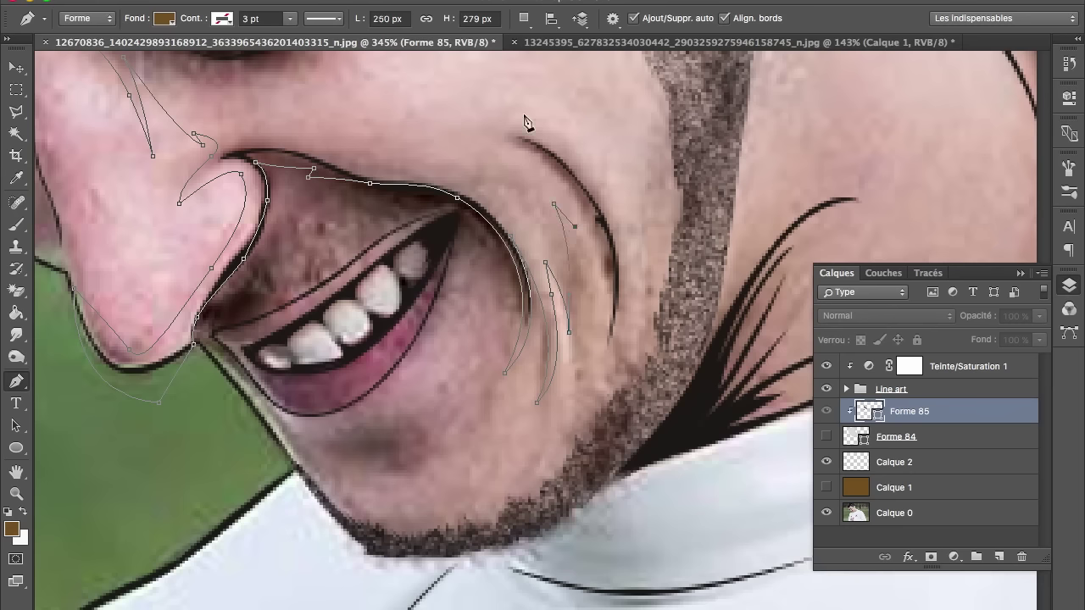
pyautogui.moveTo(611, 325); pyautogui.dragTo(599, 398)
pyautogui.scroll(-5, 625, 368)
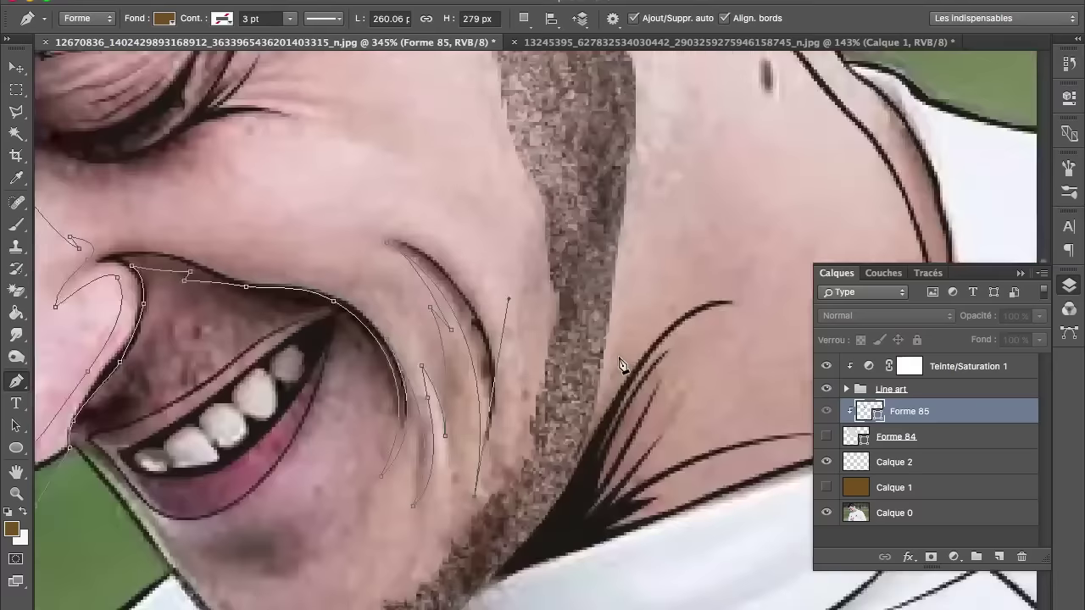
# Extend the Forme 85 shading outline in a loop below and past the chin.
pyautogui.scroll(2, 637, 365)
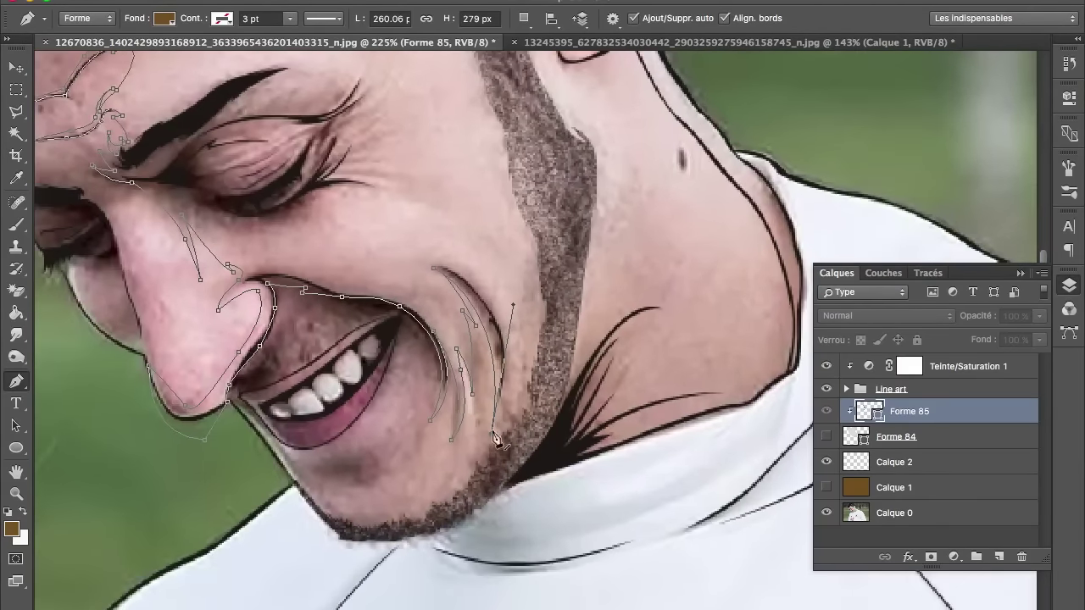
pyautogui.moveTo(426, 504); pyautogui.dragTo(426, 517)
pyautogui.moveTo(485, 403); pyautogui.dragTo(486, 421)
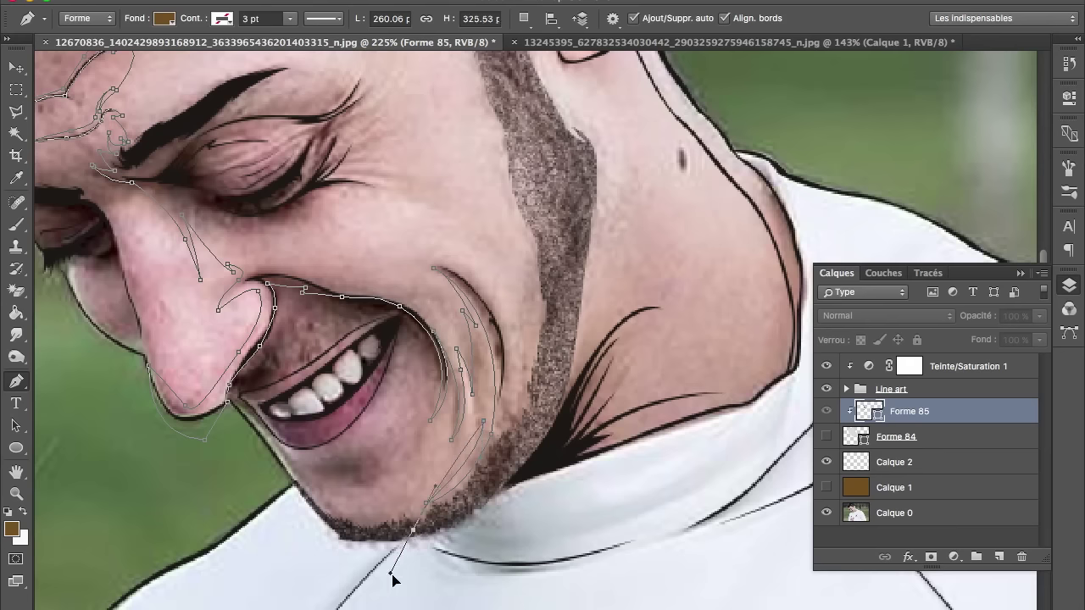
pyautogui.moveTo(404, 511)
pyautogui.mouseDown()
pyautogui.moveTo(327, 551)
pyautogui.moveTo(344, 546)
pyautogui.mouseUp()
pyautogui.moveTo(413, 559); pyautogui.dragTo(541, 514)
pyautogui.moveTo(570, 461); pyautogui.dragTo(561, 425)
pyautogui.scroll(2, 639, 392)
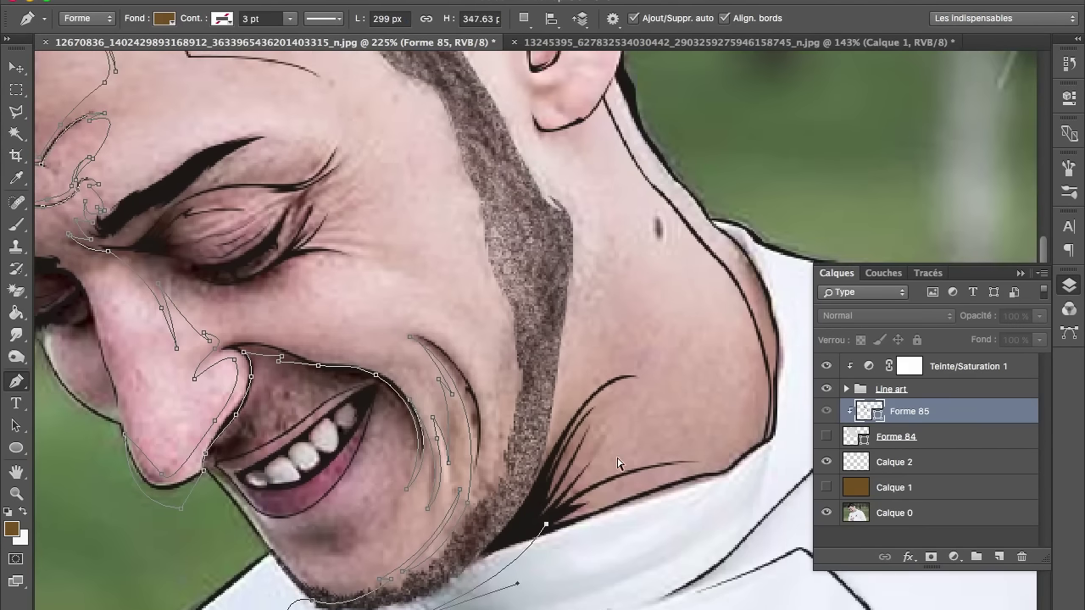
# Trace the neck shadow strand with long curved anchors.
pyautogui.moveTo(691, 466); pyautogui.dragTo(586, 493)
pyautogui.moveTo(572, 486); pyautogui.dragTo(495, 537)
pyautogui.moveTo(608, 415); pyautogui.dragTo(623, 406)
pyautogui.moveTo(551, 425); pyautogui.dragTo(471, 507)
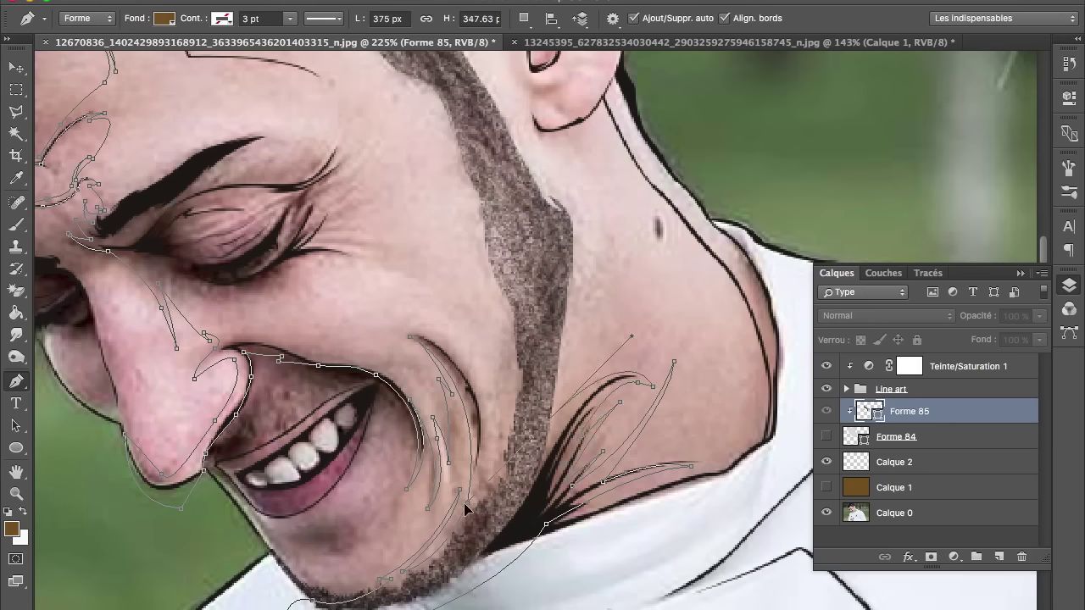
pyautogui.moveTo(551, 429); pyautogui.dragTo(560, 426)
# Run the outline up the side of the neck from the jaw to the ear.
pyautogui.moveTo(580, 262); pyautogui.dragTo(584, 219)
pyautogui.moveTo(549, 172); pyautogui.dragTo(539, 162)
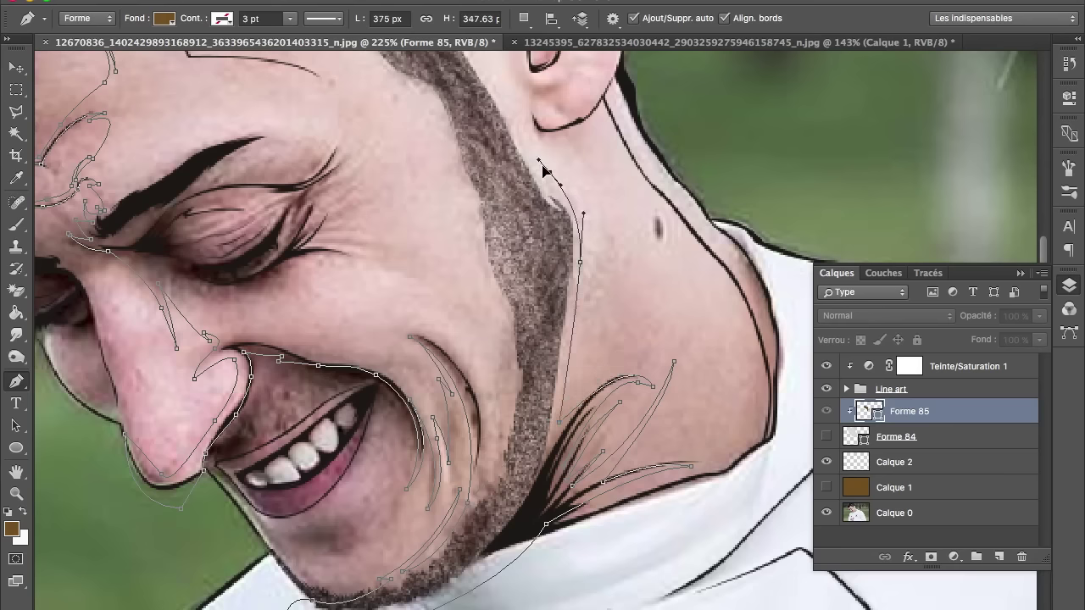
pyautogui.scroll(4, 554, 189)
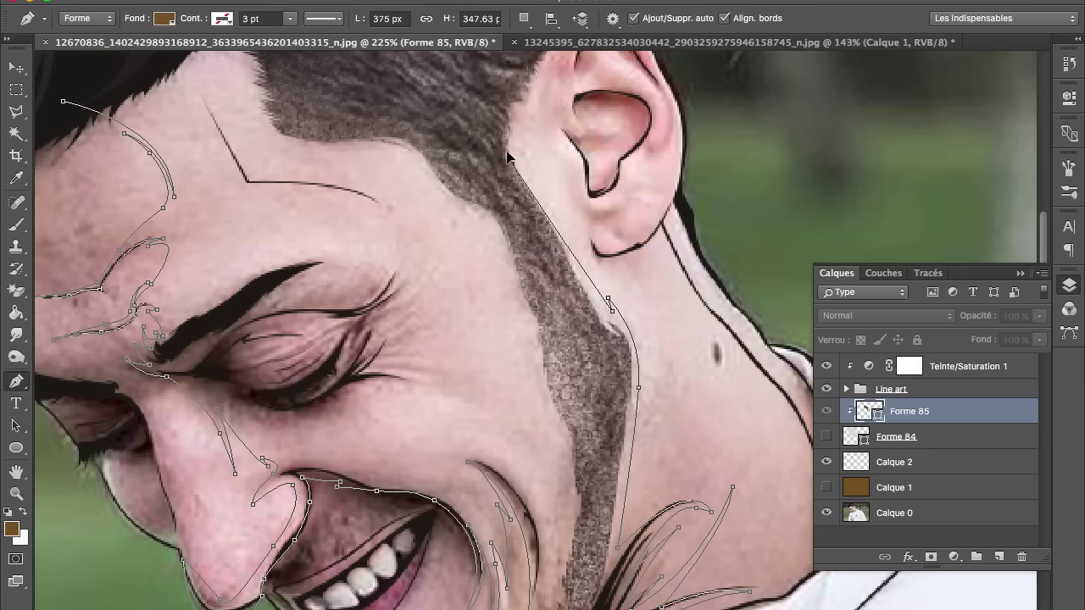
pyautogui.scroll(3, 508, 161)
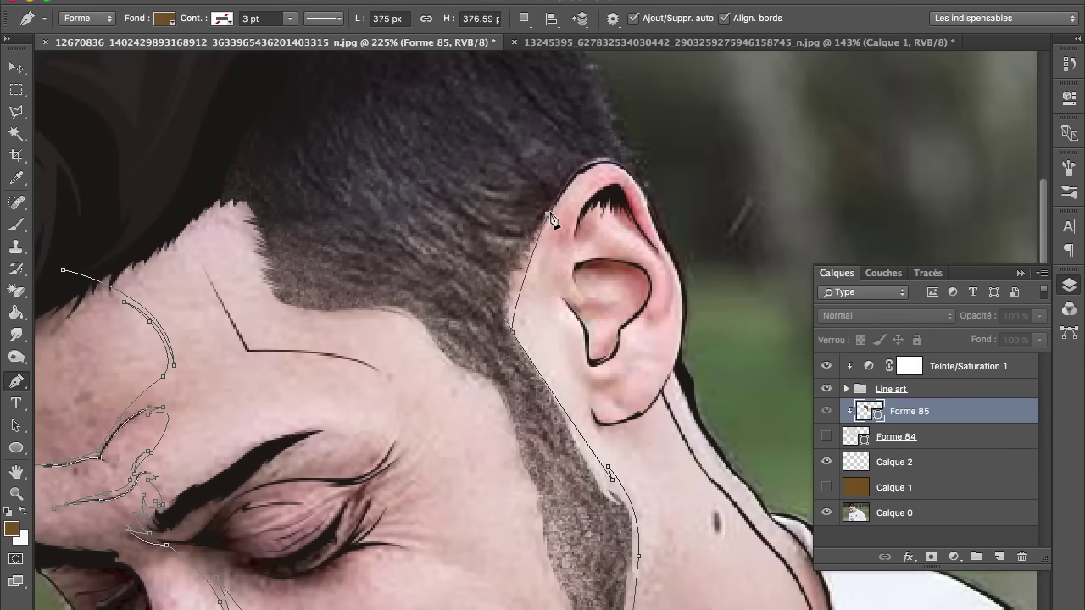
pyautogui.moveTo(547, 255); pyautogui.dragTo(559, 244)
pyautogui.moveTo(526, 316); pyautogui.dragTo(526, 309)
# Trace the ear rim from its front and top down to the lobe.
pyautogui.moveTo(566, 227); pyautogui.dragTo(565, 199)
pyautogui.moveTo(658, 265); pyautogui.dragTo(661, 290)
pyautogui.moveTo(644, 356); pyautogui.dragTo(654, 326)
pyautogui.moveTo(645, 408); pyautogui.dragTo(619, 423)
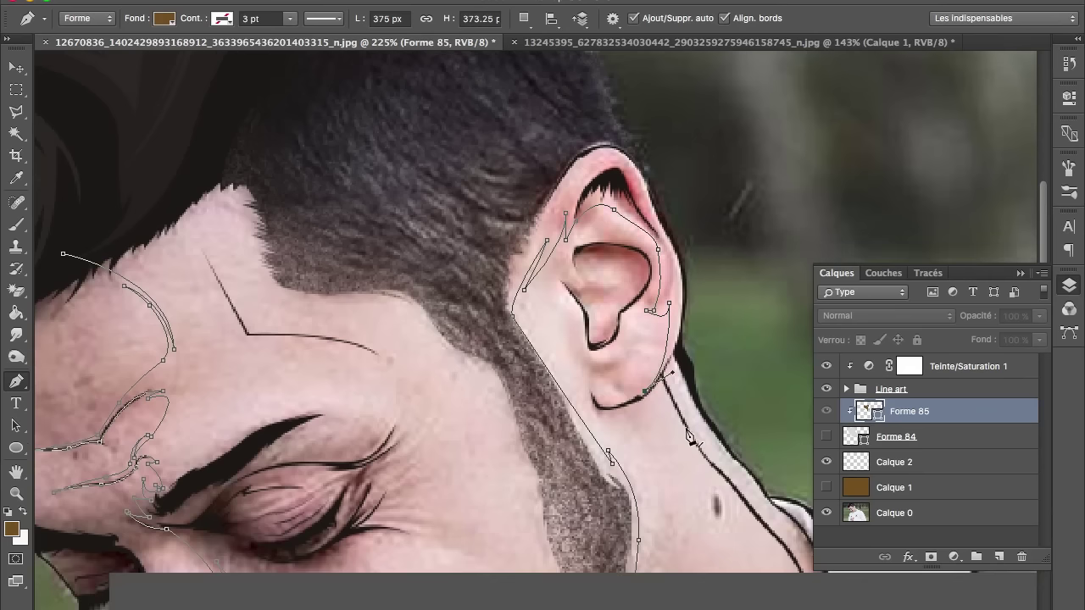
pyautogui.scroll(-5, 646, 415)
pyautogui.hscroll(2, 645, 416)
# Continue the outline down the neck below the ear to the collar.
pyautogui.moveTo(655, 411); pyautogui.dragTo(702, 465)
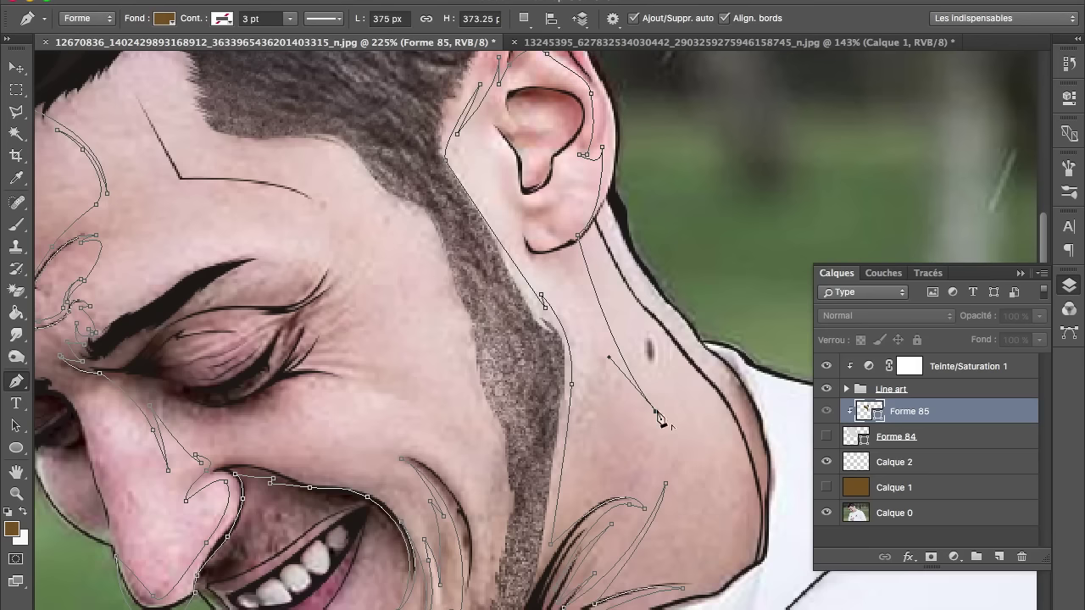
pyautogui.moveTo(734, 451); pyautogui.dragTo(744, 500)
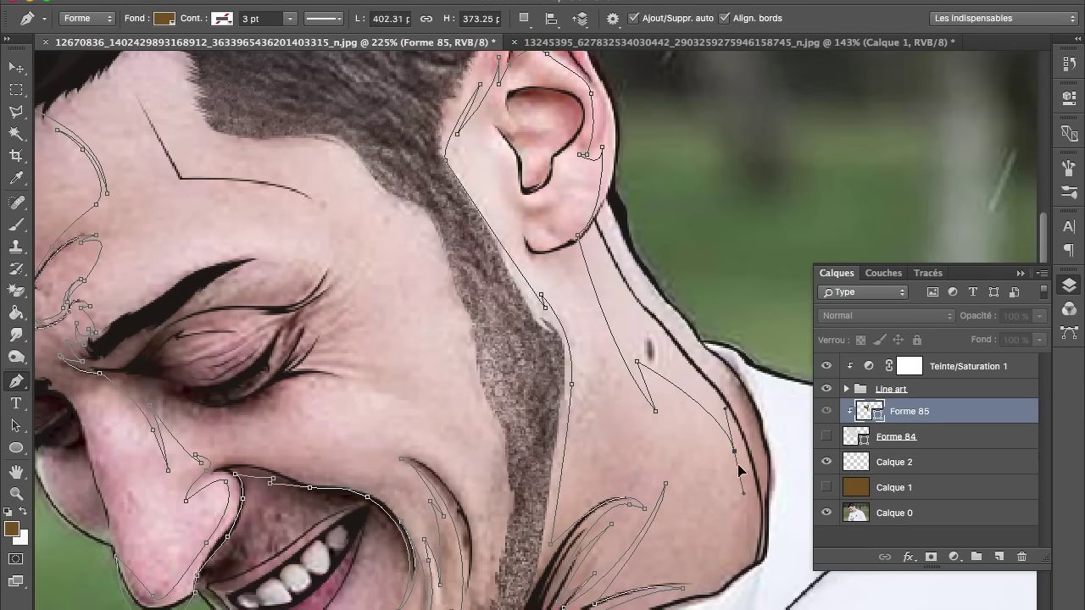
pyautogui.moveTo(716, 580); pyautogui.dragTo(727, 585)
pyautogui.moveTo(720, 454); pyautogui.dragTo(695, 415)
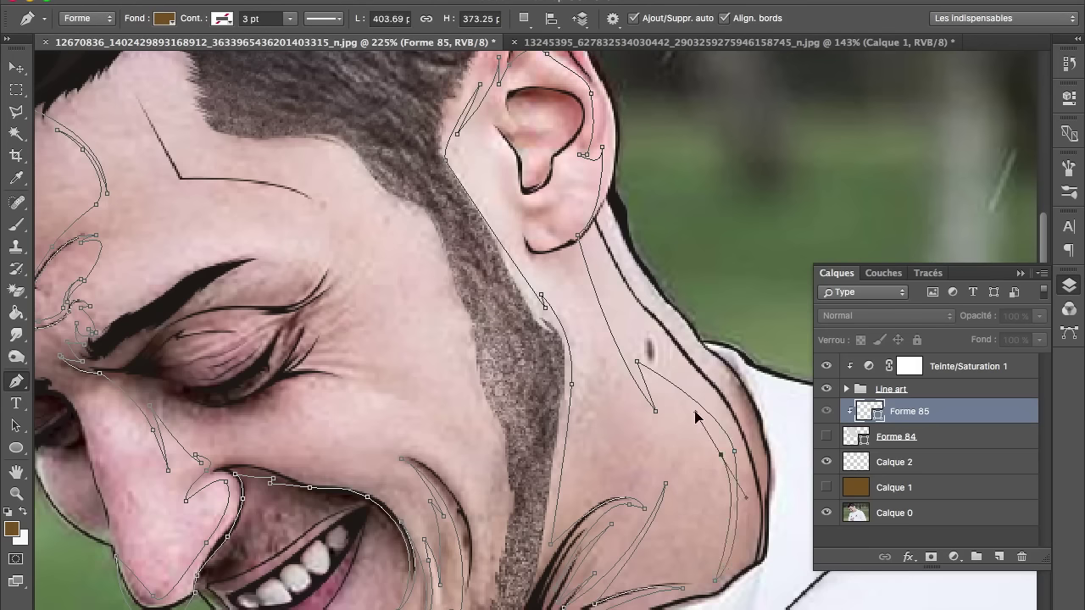
pyautogui.scroll(-3, 721, 457)
pyautogui.scroll(-3, 678, 407)
pyautogui.moveTo(670, 396)
pyautogui.mouseDown()
pyautogui.moveTo(573, 490)
pyautogui.moveTo(603, 522)
pyautogui.mouseUp()
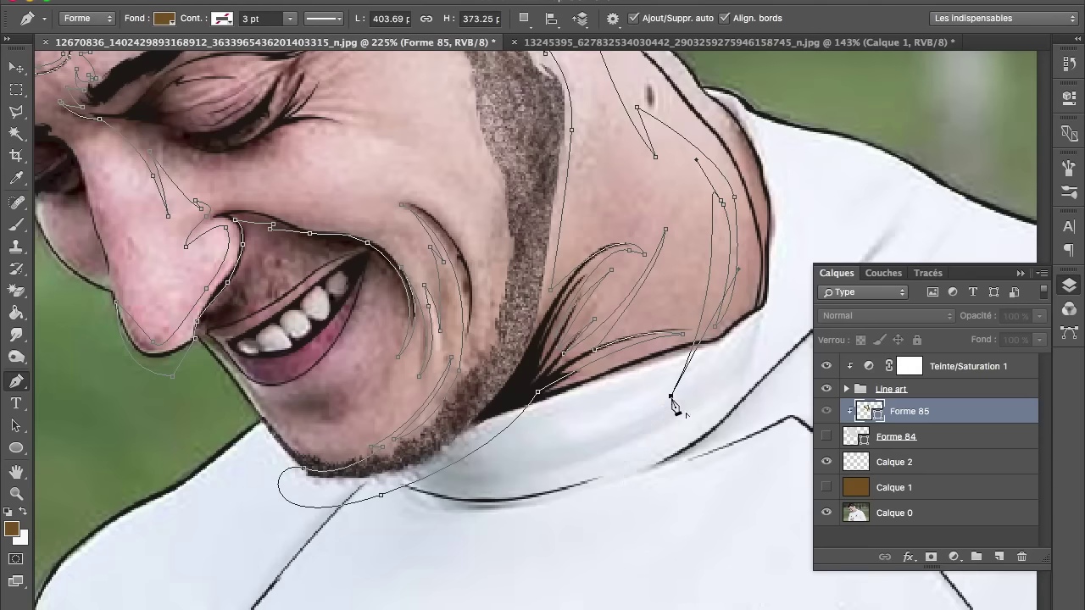
pyautogui.hscroll(4, 658, 346)
pyautogui.scroll(2, 585, 254)
pyautogui.scroll(2, 585, 339)
pyautogui.click(584, 346)
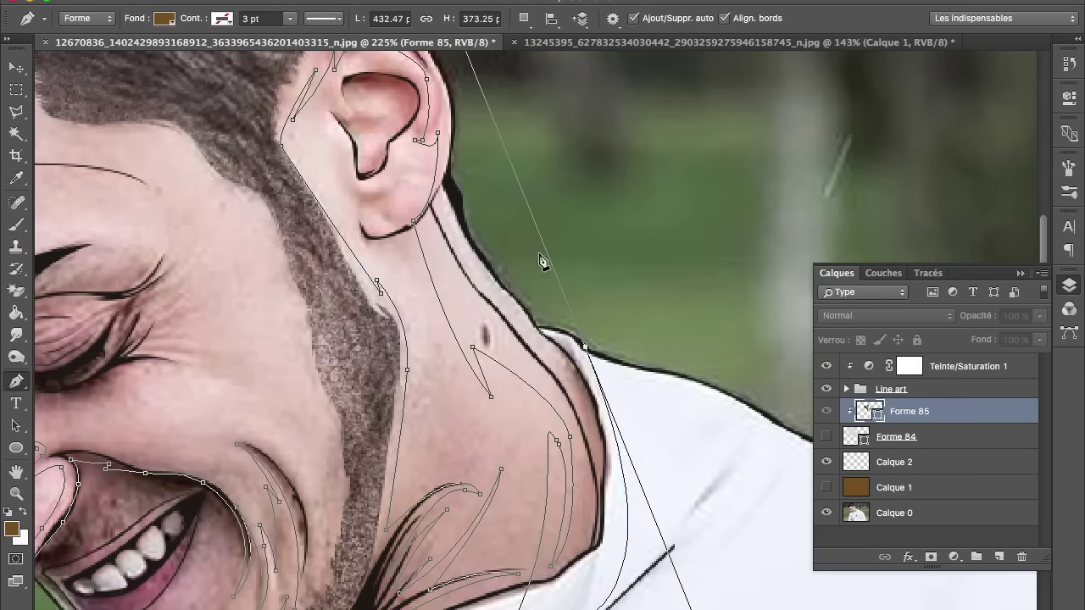
# Close the Forme 85 shading shape over the head at the hairline and show Forme 84.
pyautogui.scroll(2, 543, 261)
pyautogui.scroll(1, 496, 172)
pyautogui.scroll(5, 393, 82)
pyautogui.scroll(6, 303, 341)
pyautogui.scroll(-2, 303, 342)
pyautogui.moveTo(266, 313); pyautogui.dragTo(155, 313)
pyautogui.scroll(-2, 155, 319)
pyautogui.hscroll(-4, 155, 320)
pyautogui.scroll(-1, 155, 320)
pyautogui.hscroll(-1, 156, 320)
pyautogui.click(224, 399)
pyautogui.click(112, 545)
# Change the shading shape's fill from brown to light grey #dadada.
pyautogui.scroll(-2, 182, 118)
pyautogui.click(828, 440)
pyautogui.scroll(-3, 479, 441)
pyautogui.scroll(-3, 390, 297)
pyautogui.click(164, 17)
pyautogui.click(271, 51)
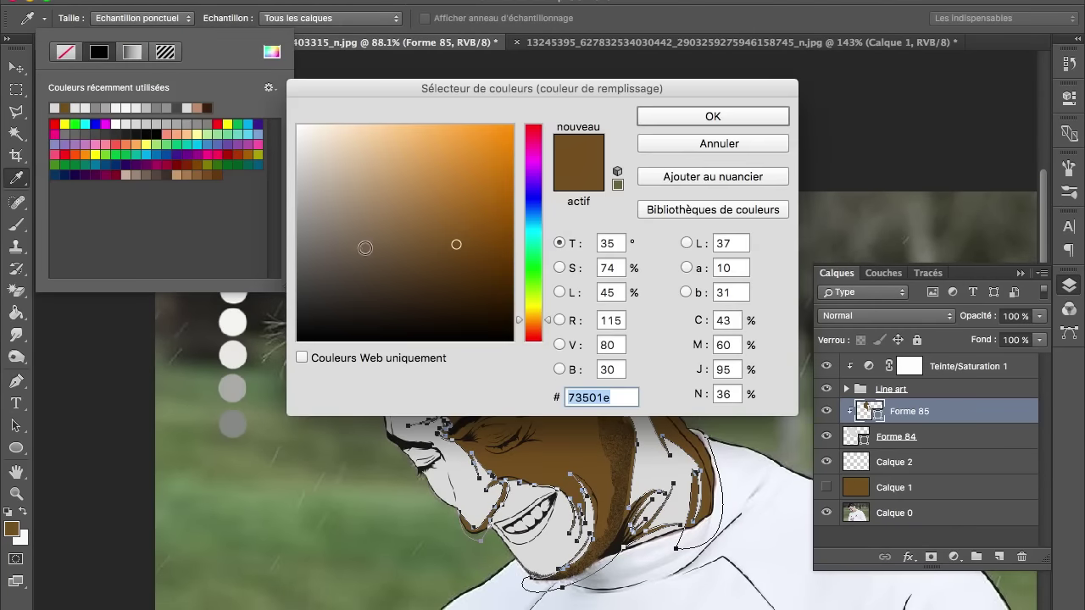
pyautogui.click(416, 430)
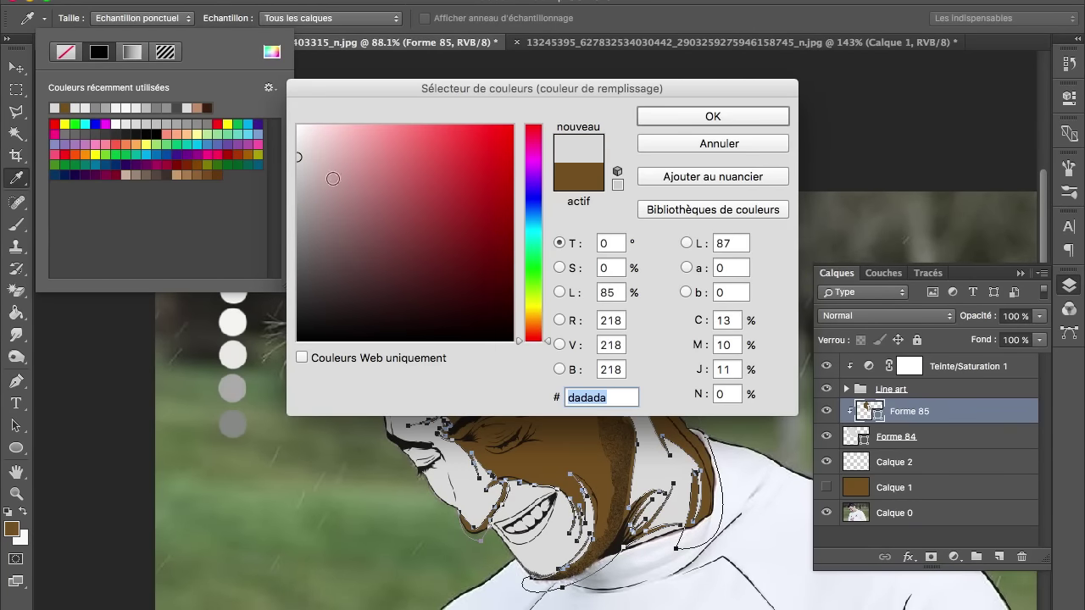
pyautogui.click(262, 176)
pyautogui.press('Return')
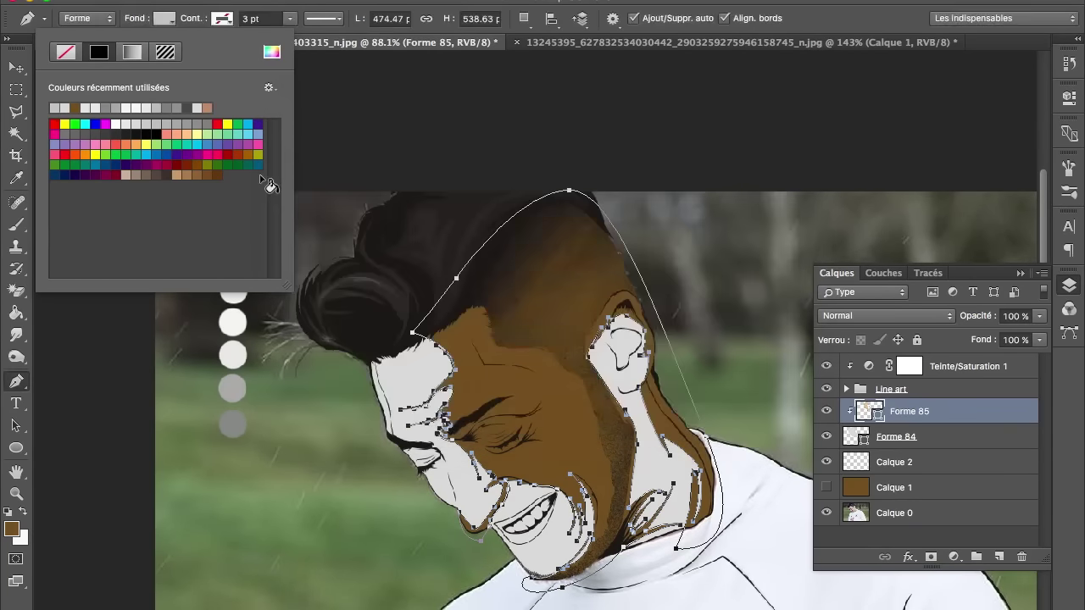
pyautogui.press('Return')
pyautogui.scroll(2, 526, 428)
pyautogui.scroll(2, 526, 428)
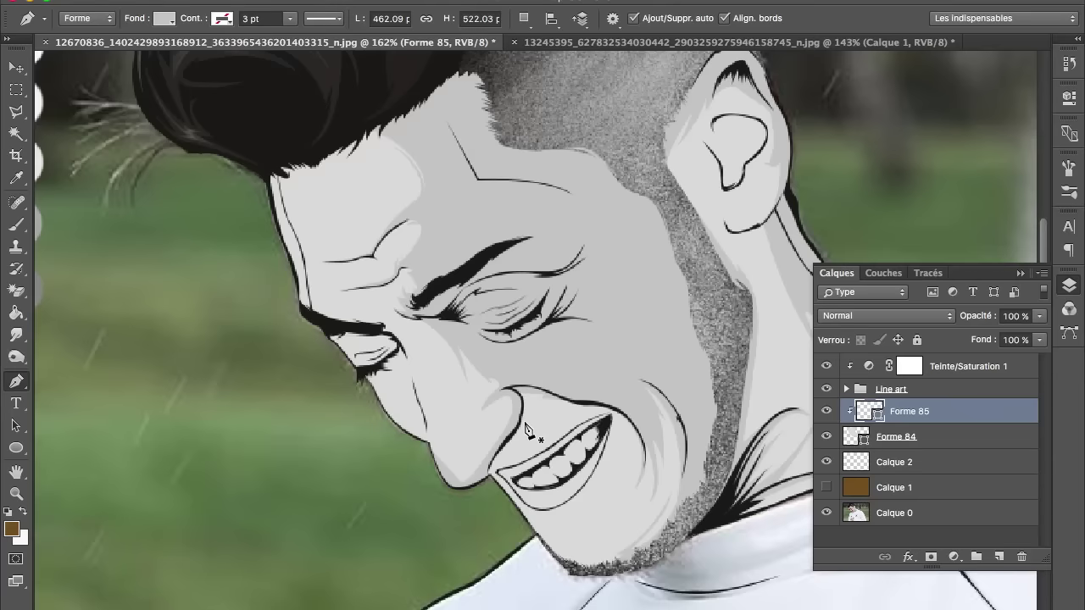
pyautogui.scroll(-1, 525, 428)
pyautogui.scroll(4, 528, 432)
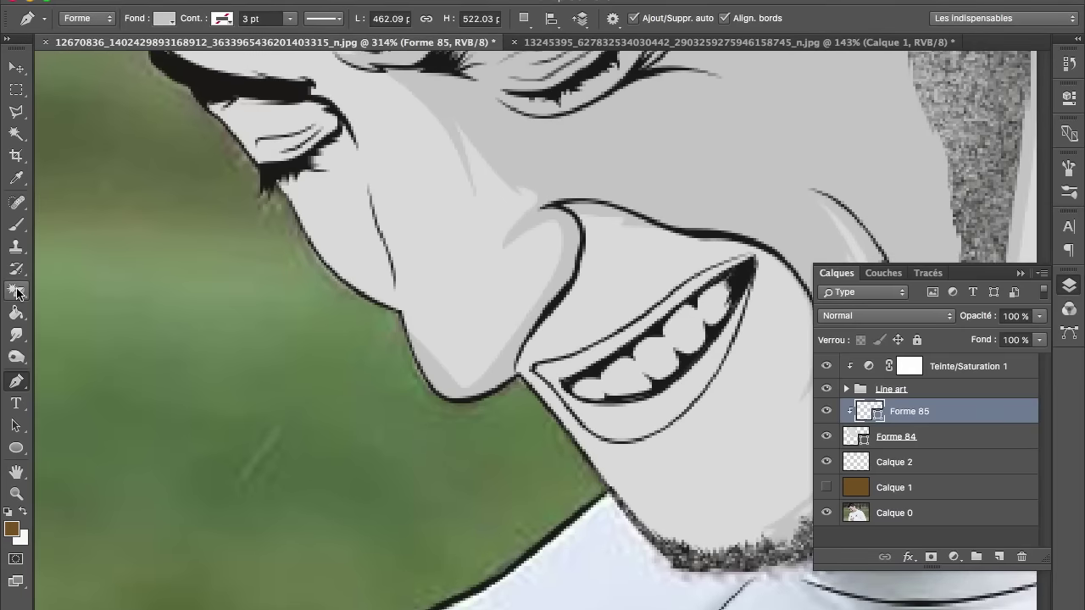
# Switch back to the Pen tool and reselect Forme 85 to show its path.
pyautogui.click(15, 290)
pyautogui.click(84, 285)
pyautogui.press('p')
pyautogui.click(933, 432)
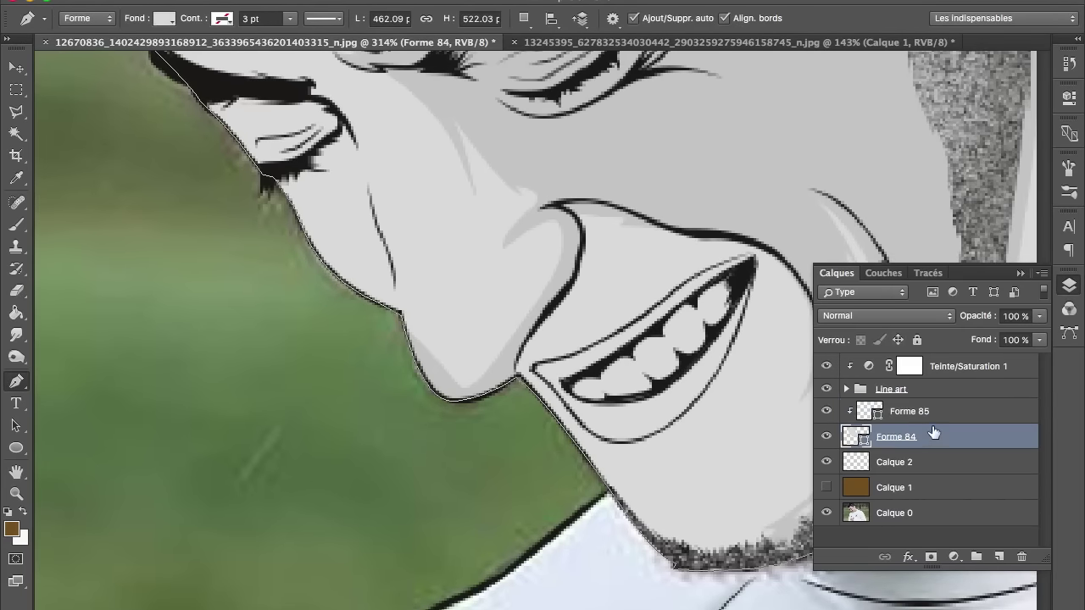
pyautogui.click(933, 413)
pyautogui.rightClick(447, 366)
pyautogui.click(449, 373)
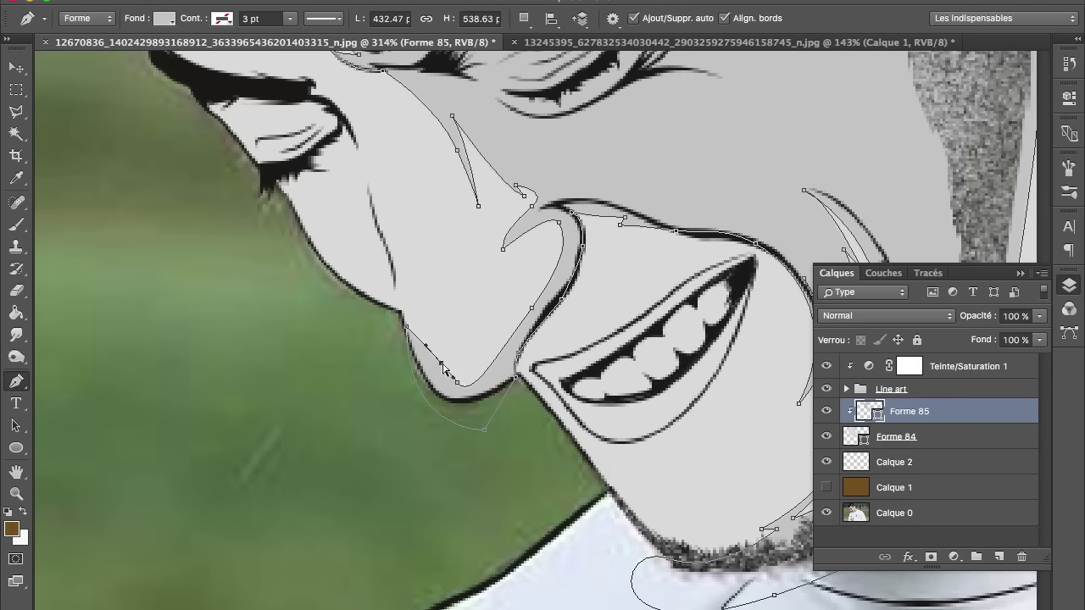
# Reshape the grey edge along the chin, jawline and nose base, commit it, and fit the view.
pyautogui.moveTo(434, 371)
pyautogui.mouseDown()
pyautogui.moveTo(469, 392)
pyautogui.moveTo(512, 352)
pyautogui.mouseUp()
pyautogui.moveTo(530, 308); pyautogui.dragTo(534, 313)
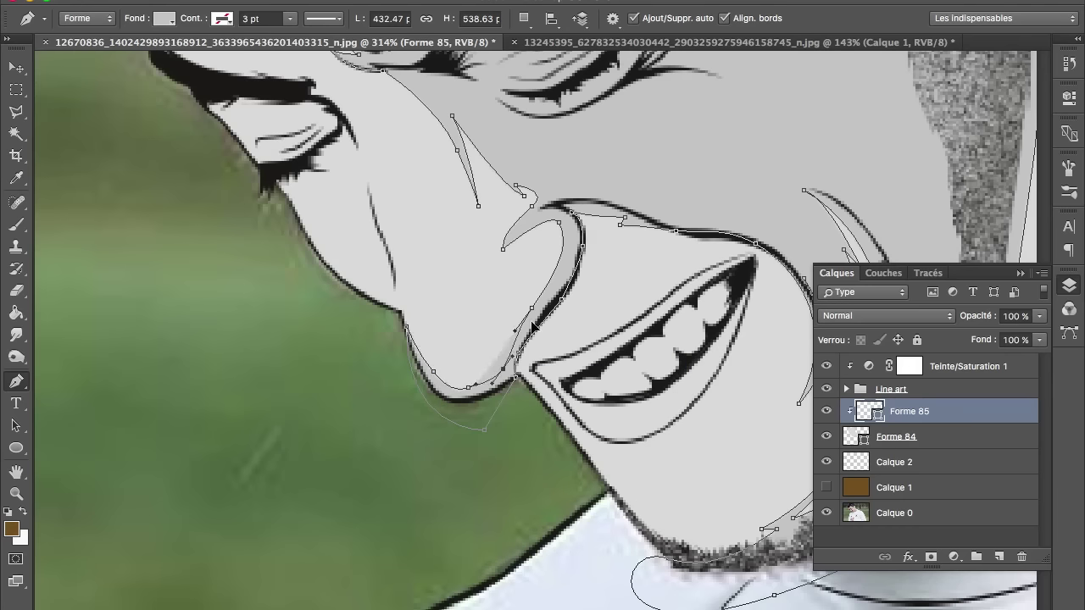
pyautogui.moveTo(567, 225)
pyautogui.mouseDown()
pyautogui.moveTo(524, 246)
pyautogui.moveTo(522, 231)
pyautogui.mouseUp()
pyautogui.press('Return')
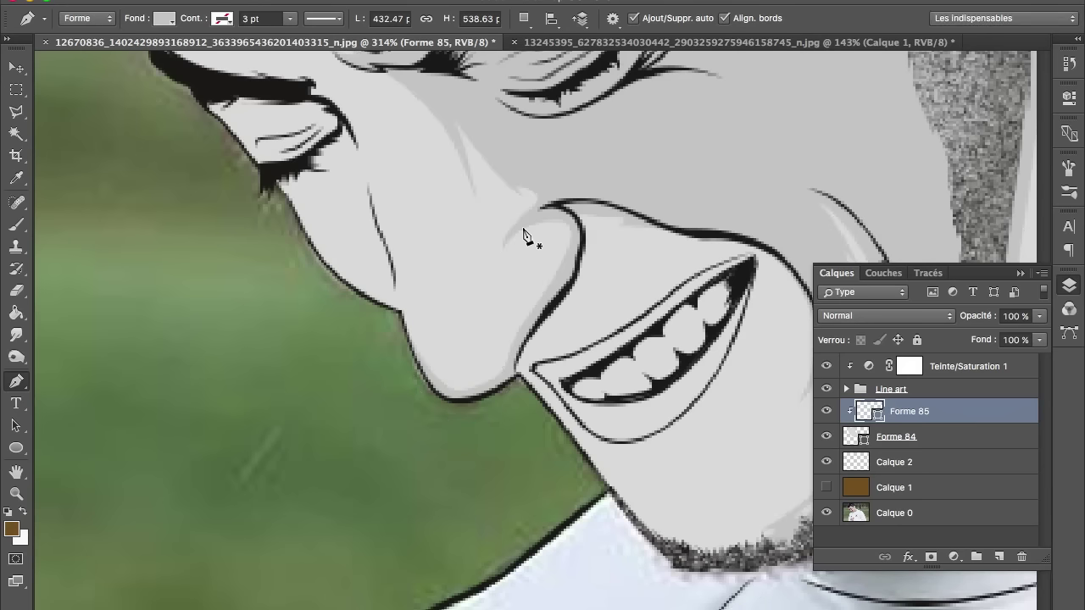
pyautogui.hotkey('ctrl', '0')
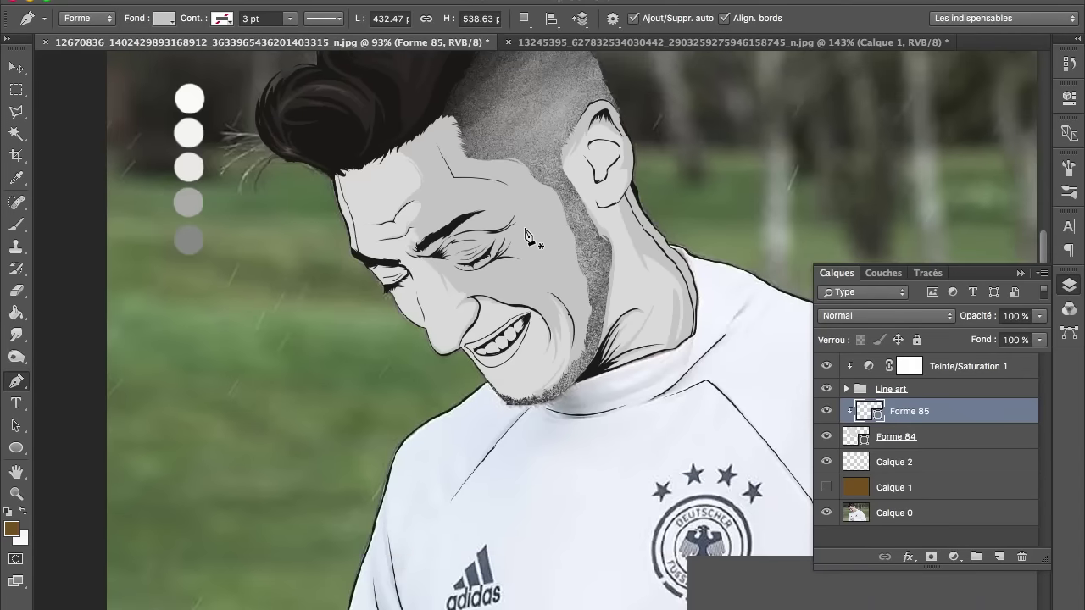
pyautogui.scroll(1, 525, 235)
pyautogui.scroll(4, 530, 195)
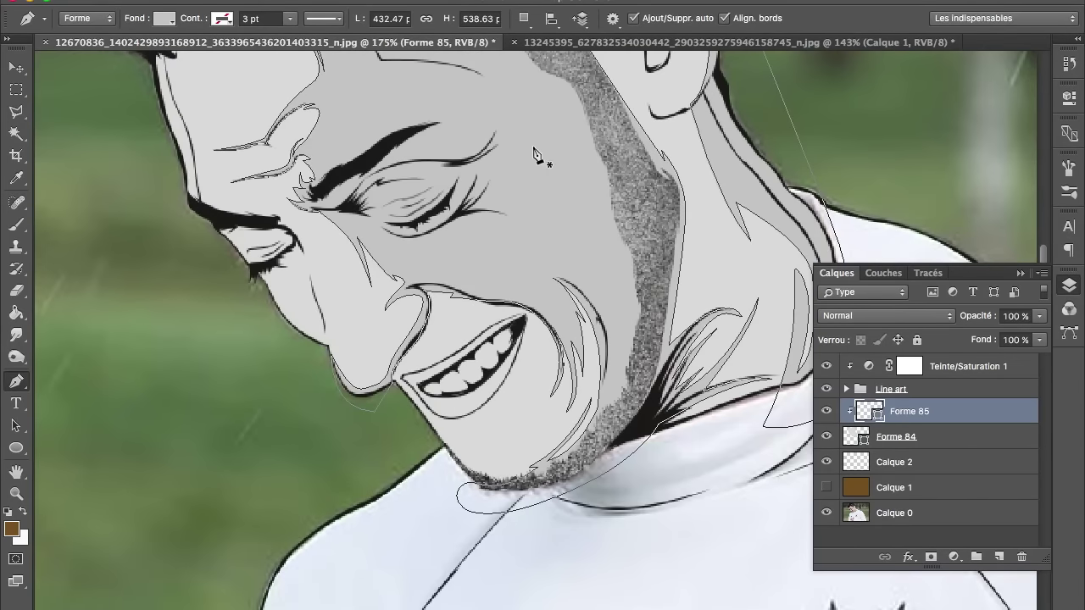
pyautogui.scroll(4, 530, 335)
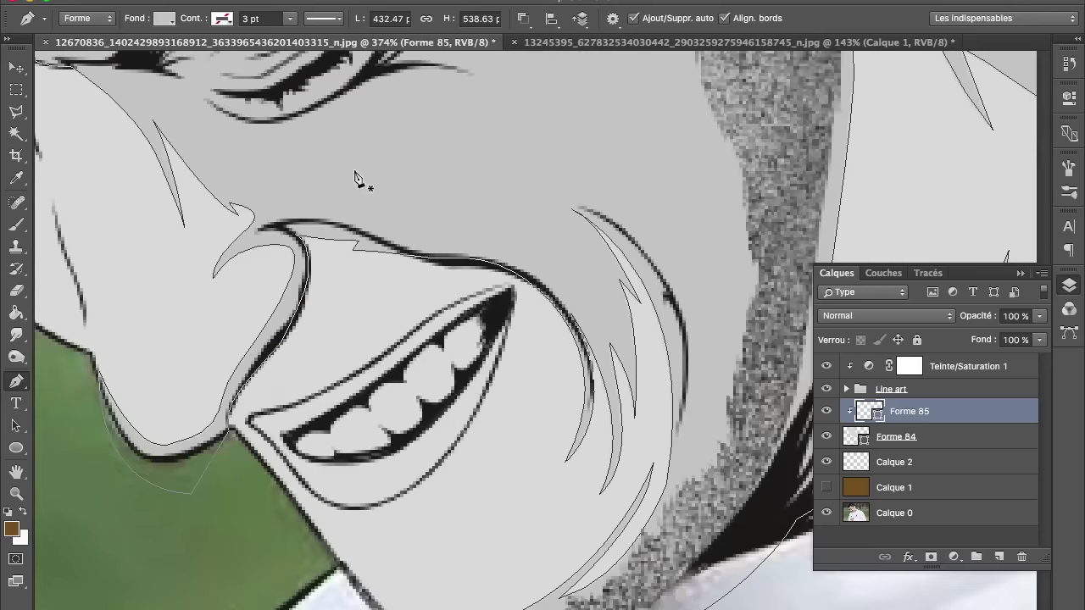
# Start a cheek highlight section beside the nose, running along the smile line to the crease.
pyautogui.moveTo(365, 211); pyautogui.dragTo(369, 218)
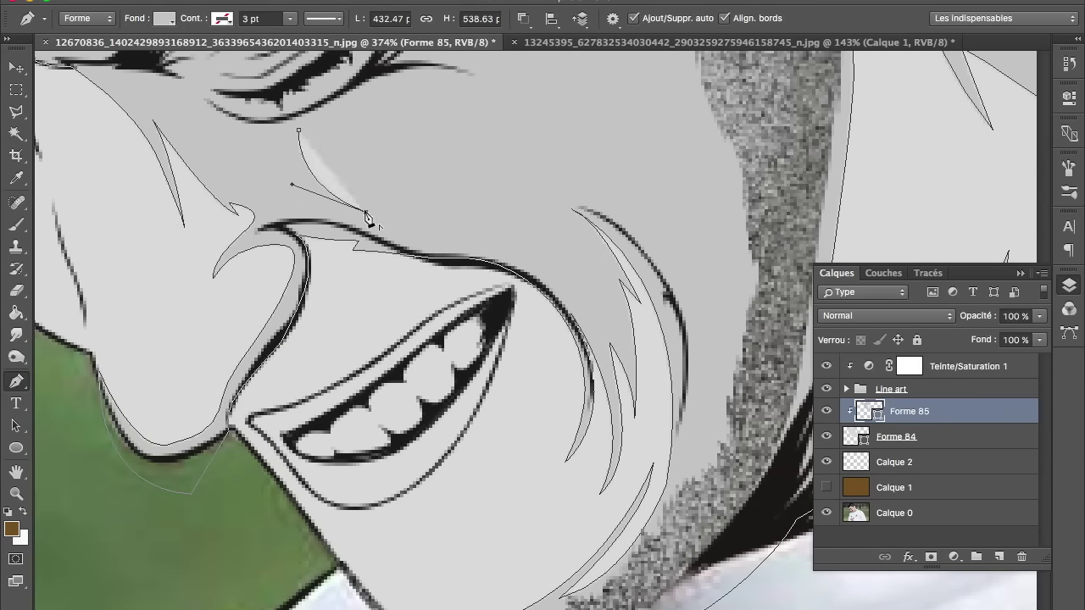
pyautogui.moveTo(397, 227); pyautogui.dragTo(426, 235)
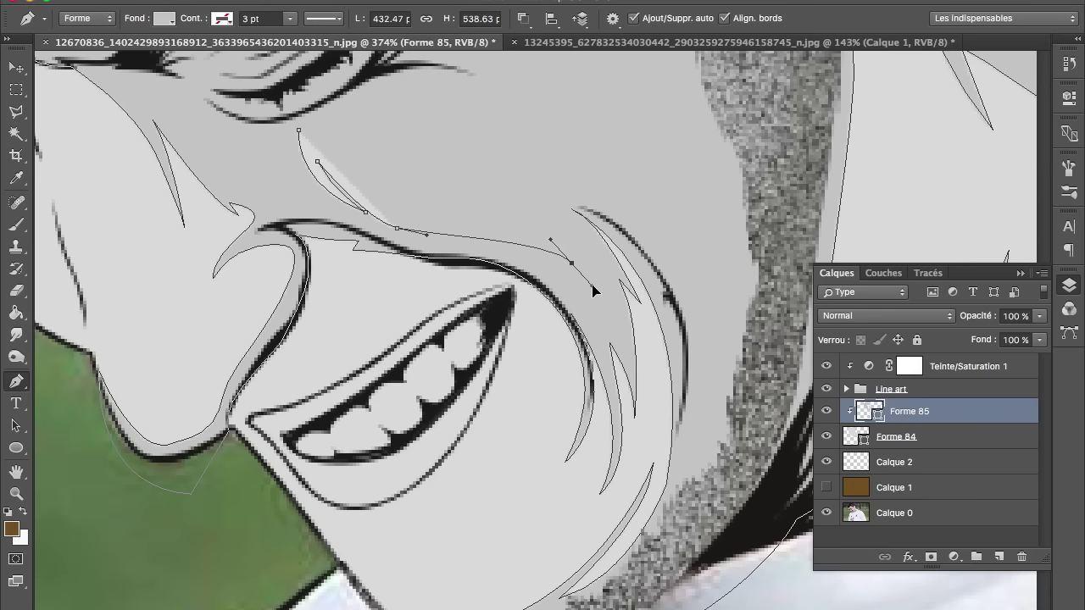
pyautogui.moveTo(539, 203); pyautogui.dragTo(547, 170)
pyautogui.hotkey('ctrl', 'z')
pyautogui.moveTo(543, 214); pyautogui.dragTo(479, 195)
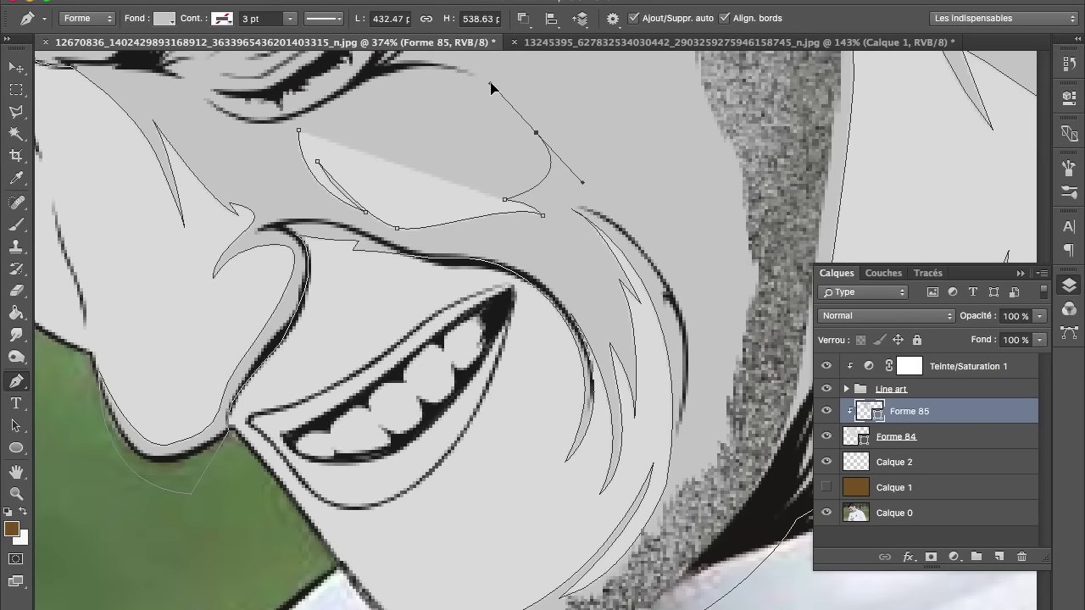
pyautogui.scroll(5, 484, 110)
pyautogui.scroll(-5, 555, 264)
pyautogui.scroll(2, 568, 263)
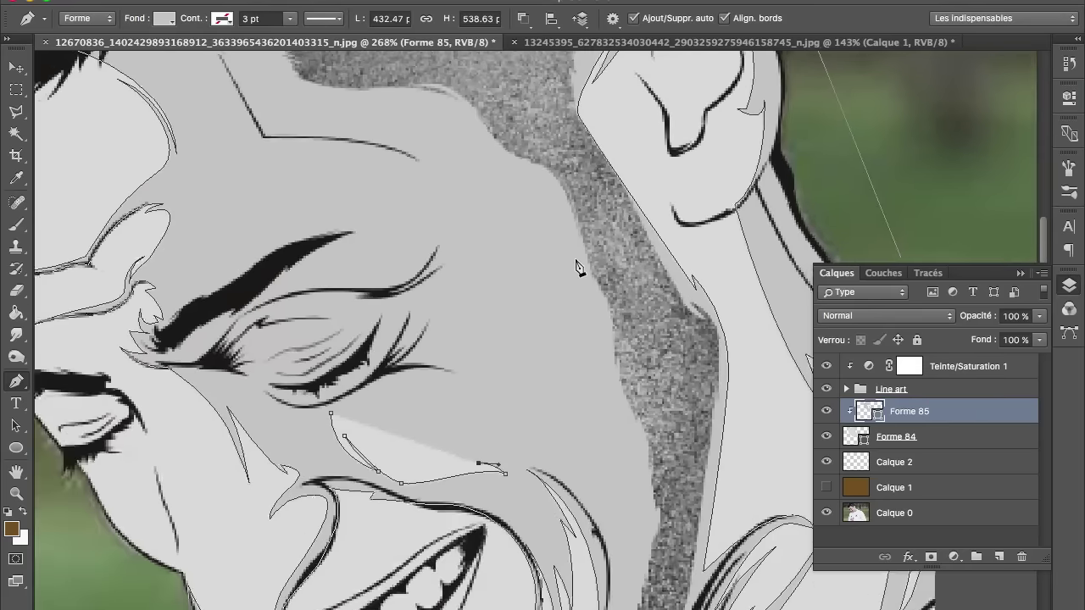
pyautogui.scroll(2, 500, 509)
pyautogui.scroll(2, 347, 452)
# Curve the highlight up to the eye and close it along the lower lashes.
pyautogui.moveTo(500, 383); pyautogui.dragTo(497, 238)
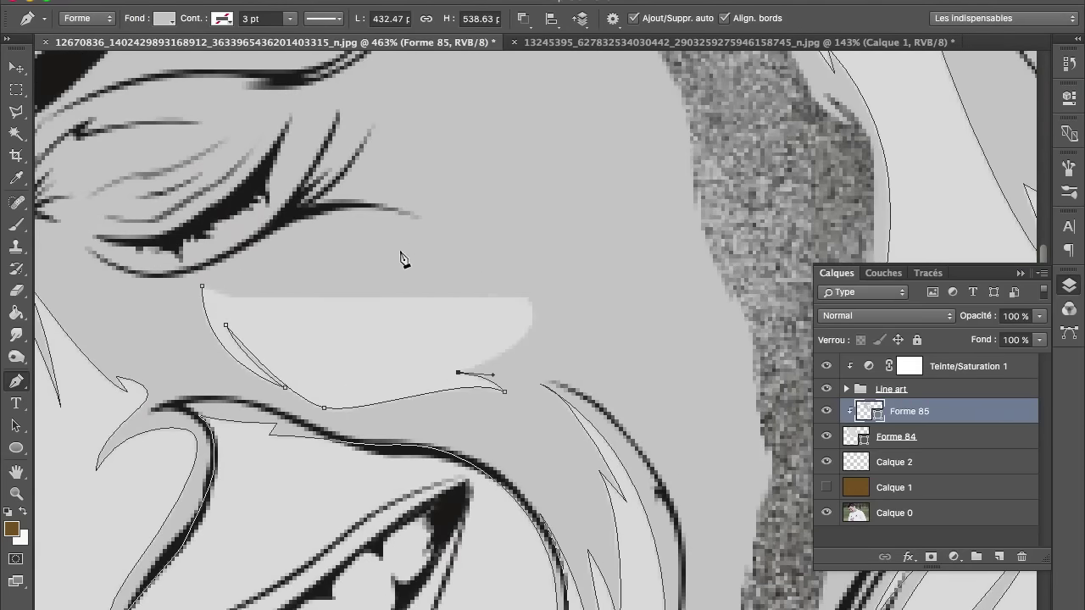
pyautogui.moveTo(458, 267); pyautogui.dragTo(484, 299)
pyautogui.moveTo(328, 226); pyautogui.dragTo(253, 236)
pyautogui.keyDown('alt'); pyautogui.click(329, 226); pyautogui.keyUp('alt')
pyautogui.moveTo(413, 234); pyautogui.dragTo(410, 234)
pyautogui.moveTo(289, 242); pyautogui.dragTo(261, 282)
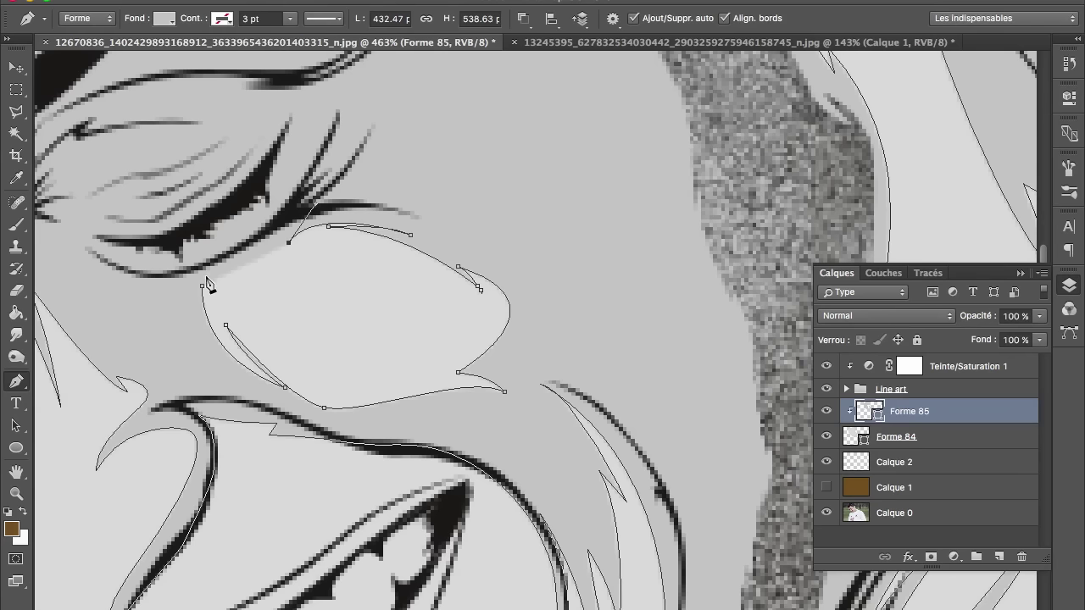
pyautogui.moveTo(182, 277); pyautogui.dragTo(203, 289)
pyautogui.scroll(-2, 203, 294)
pyautogui.scroll(-2, 212, 294)
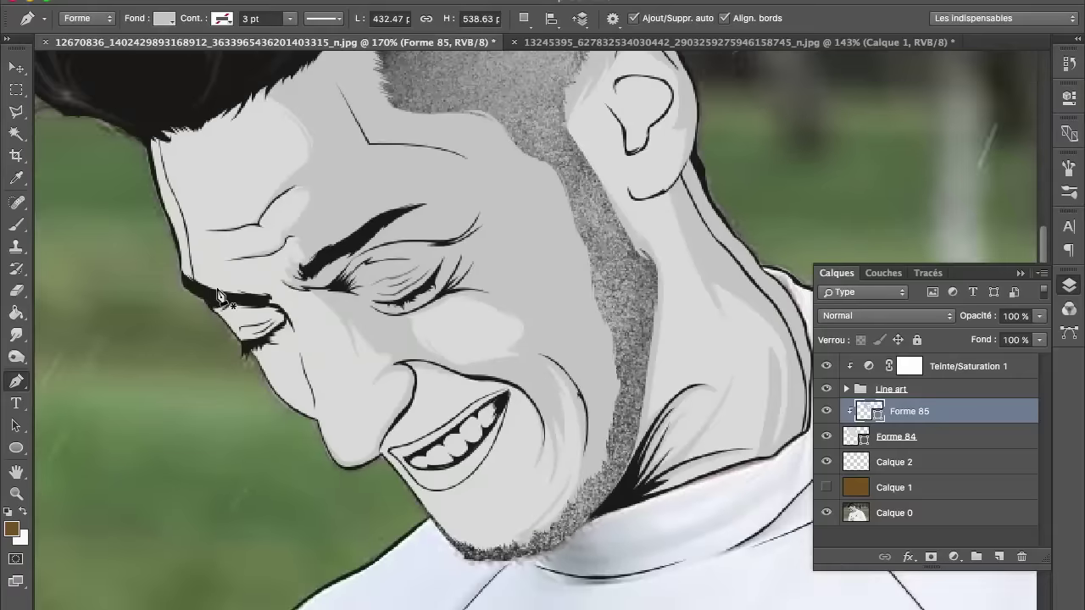
# Revert to the 'Récupérer un tracé' step in the History panel.
pyautogui.scroll(-2, 219, 294)
pyautogui.scroll(-1, 219, 295)
pyautogui.scroll(2, 219, 295)
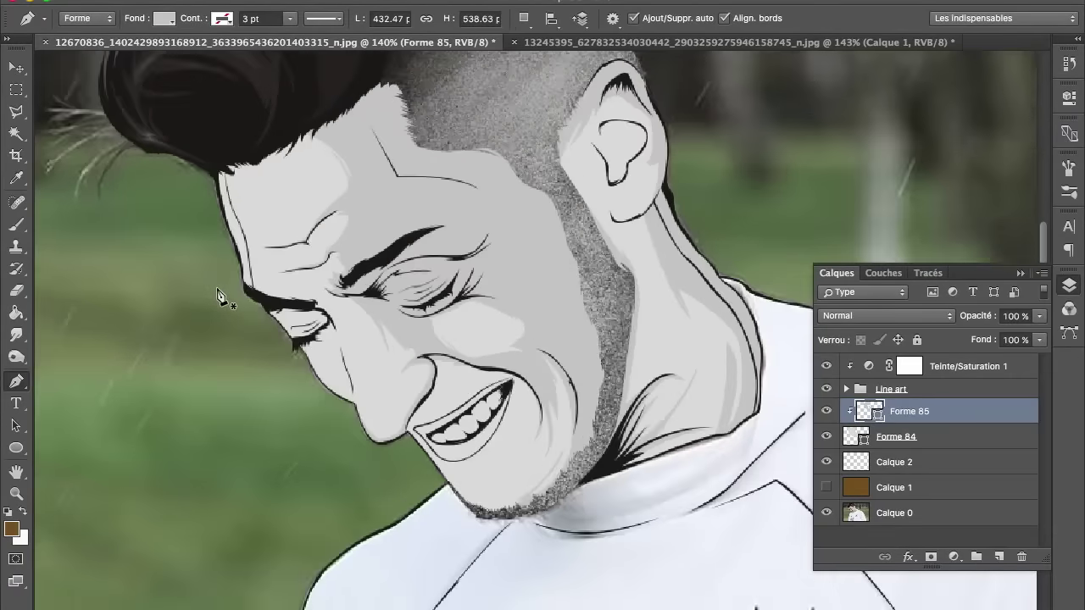
pyautogui.scroll(1, 218, 295)
pyautogui.click(1068, 66)
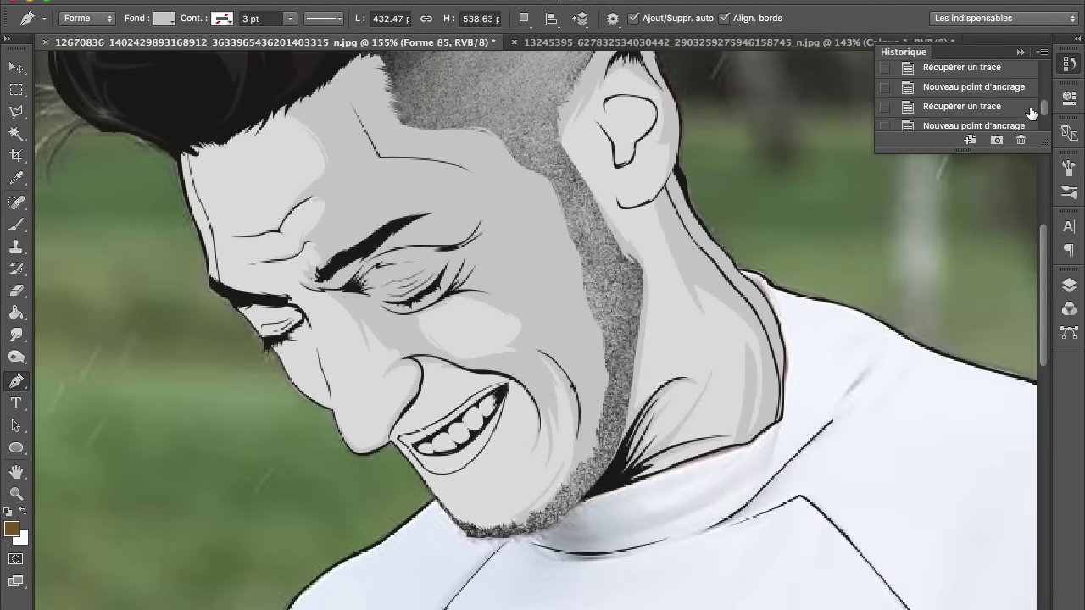
pyautogui.click(1003, 100)
pyautogui.scroll(3, 446, 370)
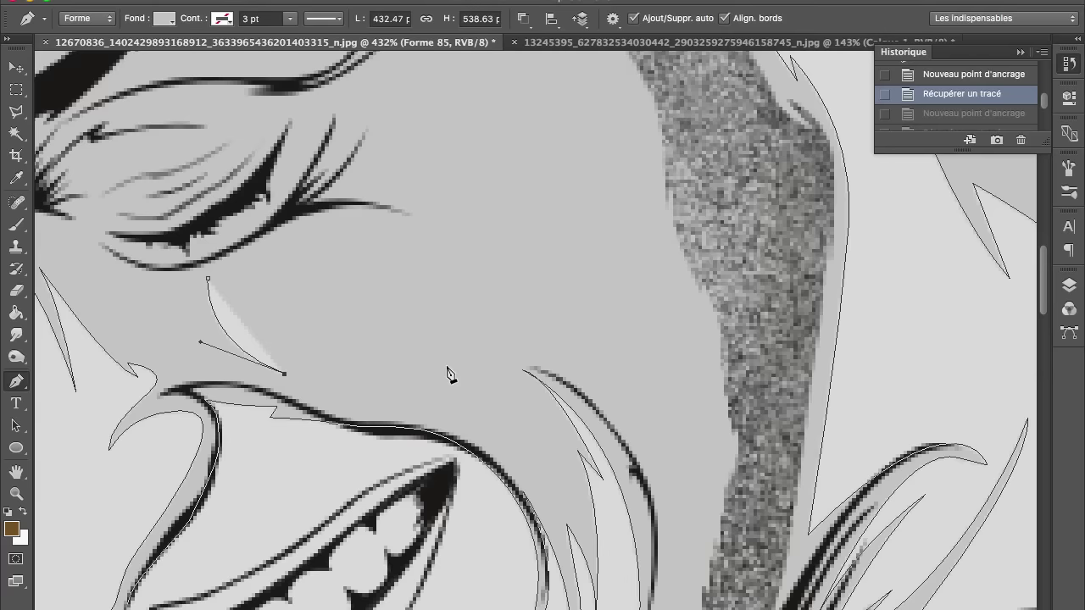
pyautogui.hscroll(-1, 254, 286)
# Redraw the cheek highlight outline along the cheek stroke, undoing a stray curve point.
pyautogui.moveTo(248, 309); pyautogui.dragTo(314, 371)
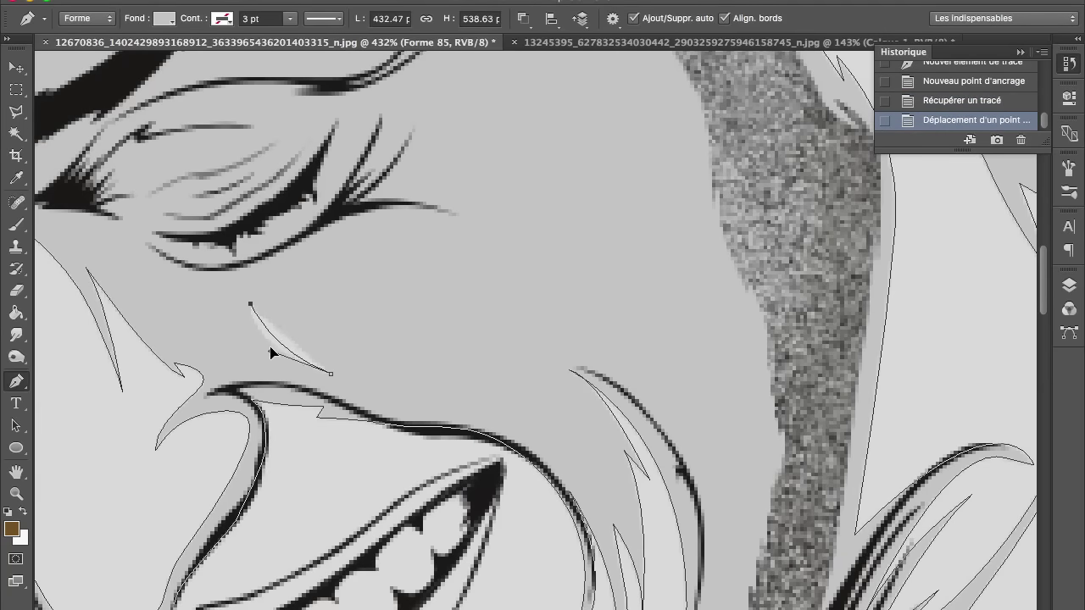
pyautogui.click(261, 336)
pyautogui.click(331, 374)
pyautogui.click(390, 391)
pyautogui.click(521, 407)
pyautogui.click(557, 428)
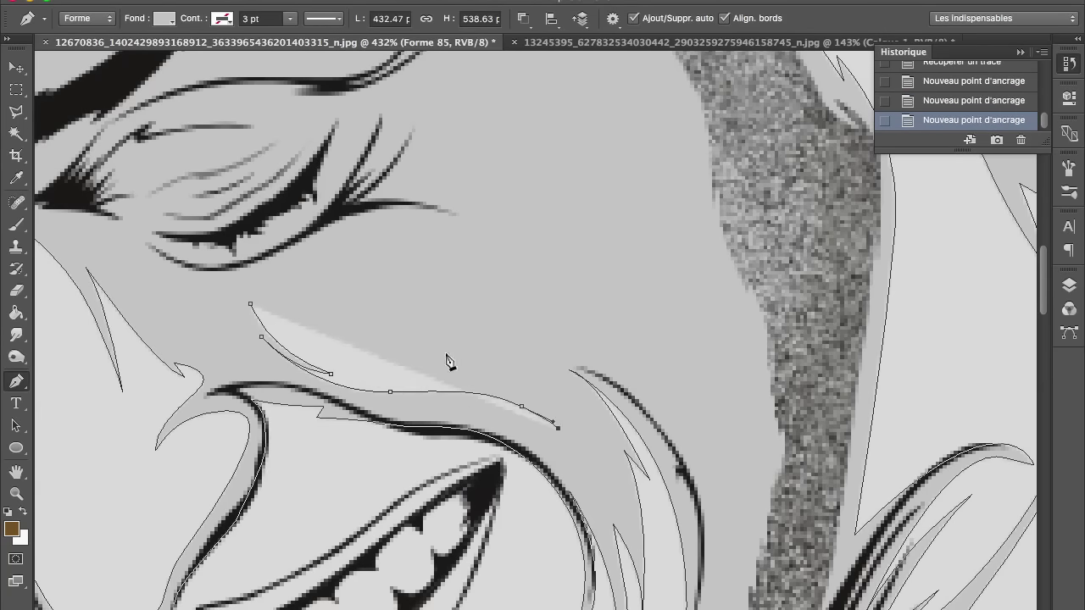
pyautogui.moveTo(470, 356); pyautogui.dragTo(538, 376)
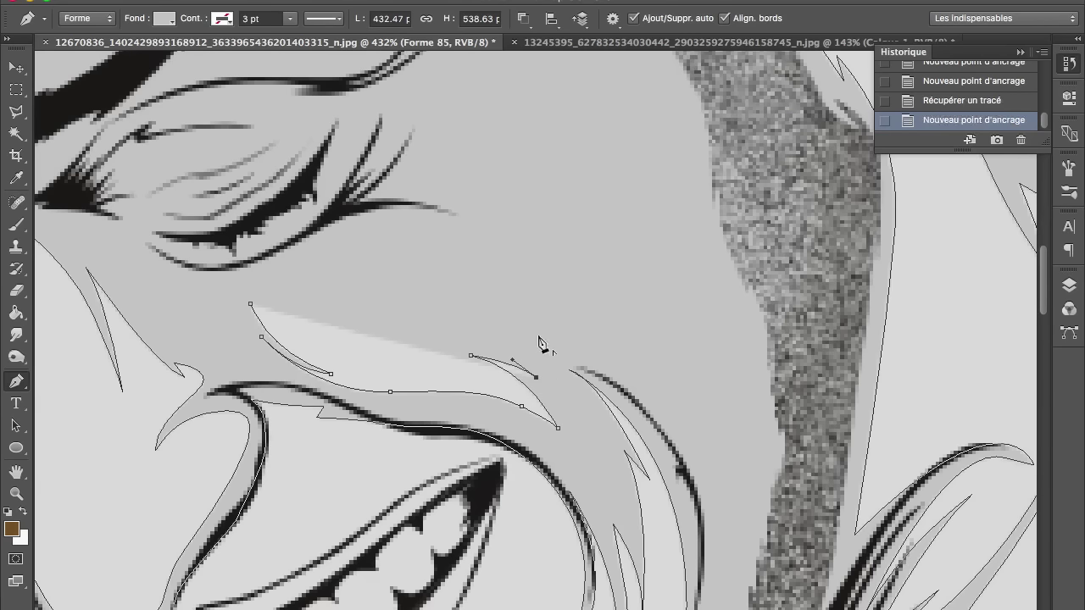
pyautogui.moveTo(443, 243); pyautogui.dragTo(508, 279)
pyautogui.hotkey('ctrl', 'z')
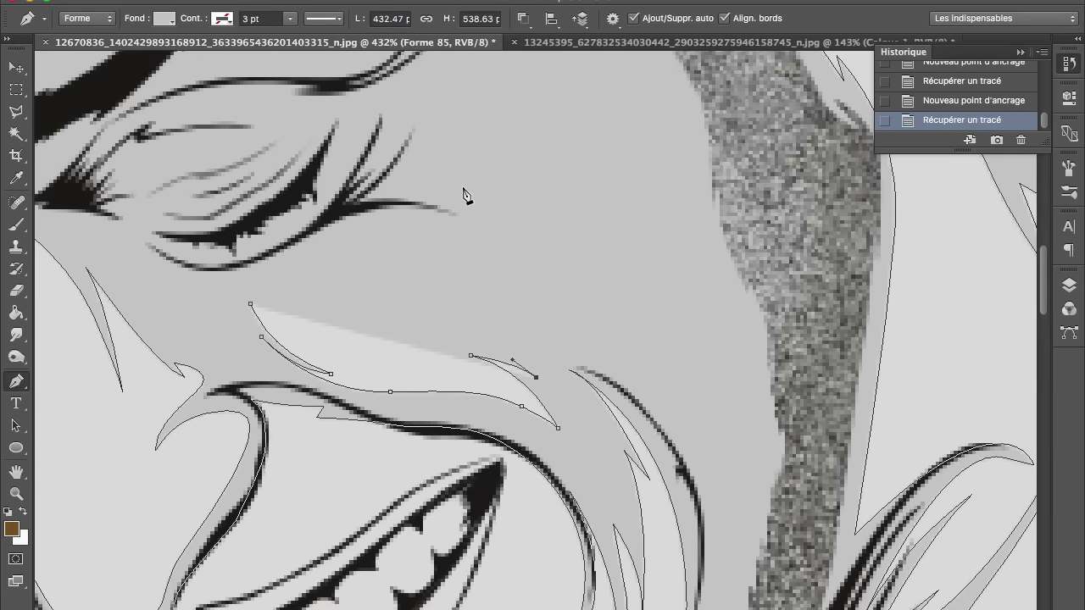
# Extend the highlight outline up below the eye and back to its starting point.
pyautogui.moveTo(554, 359); pyautogui.dragTo(556, 391)
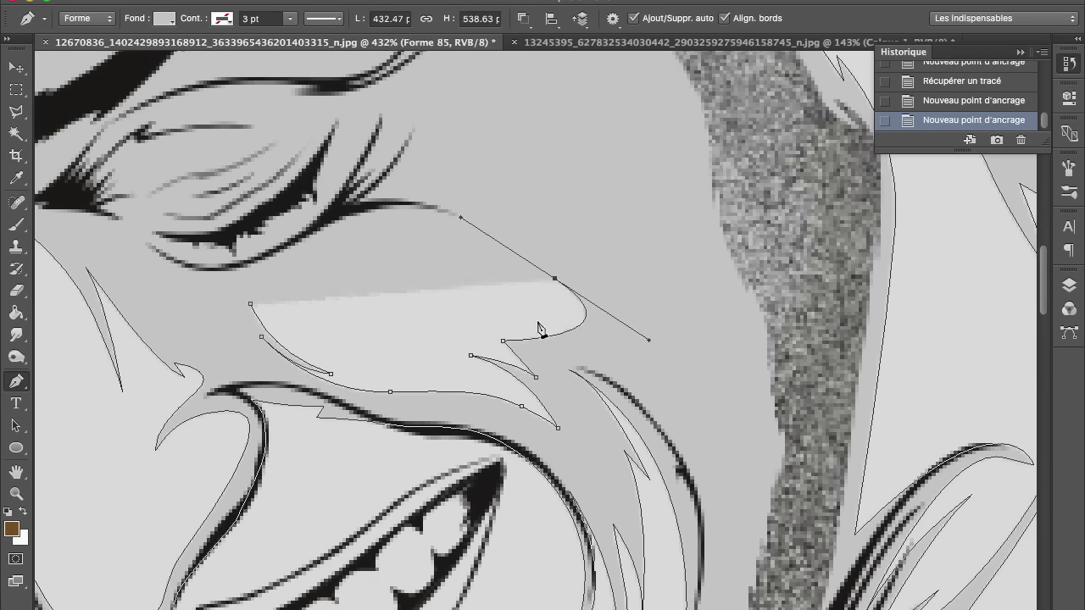
pyautogui.moveTo(459, 253); pyautogui.dragTo(341, 246)
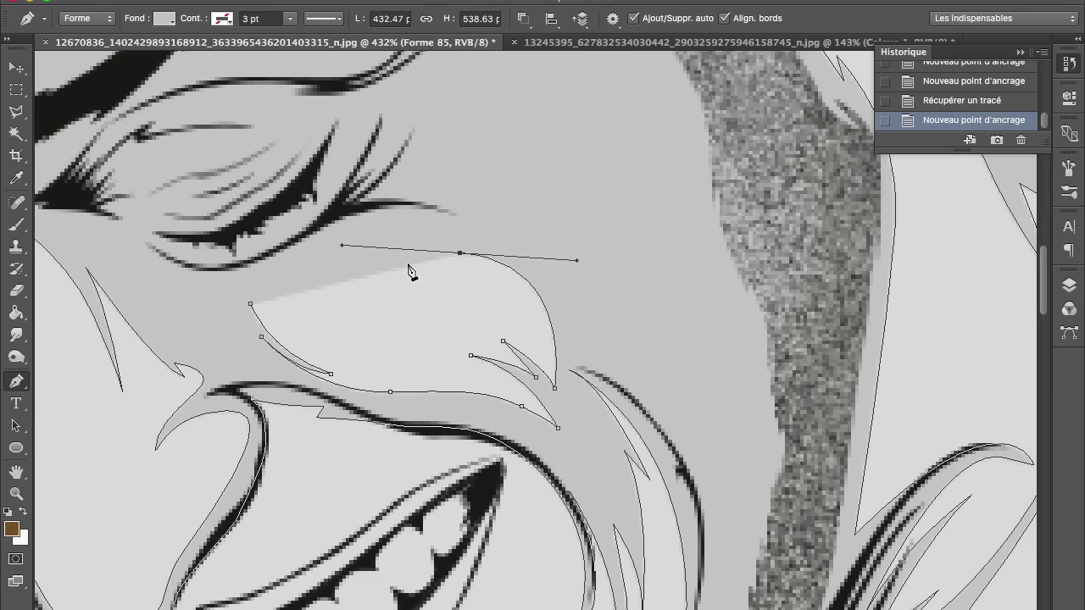
pyautogui.click(532, 277)
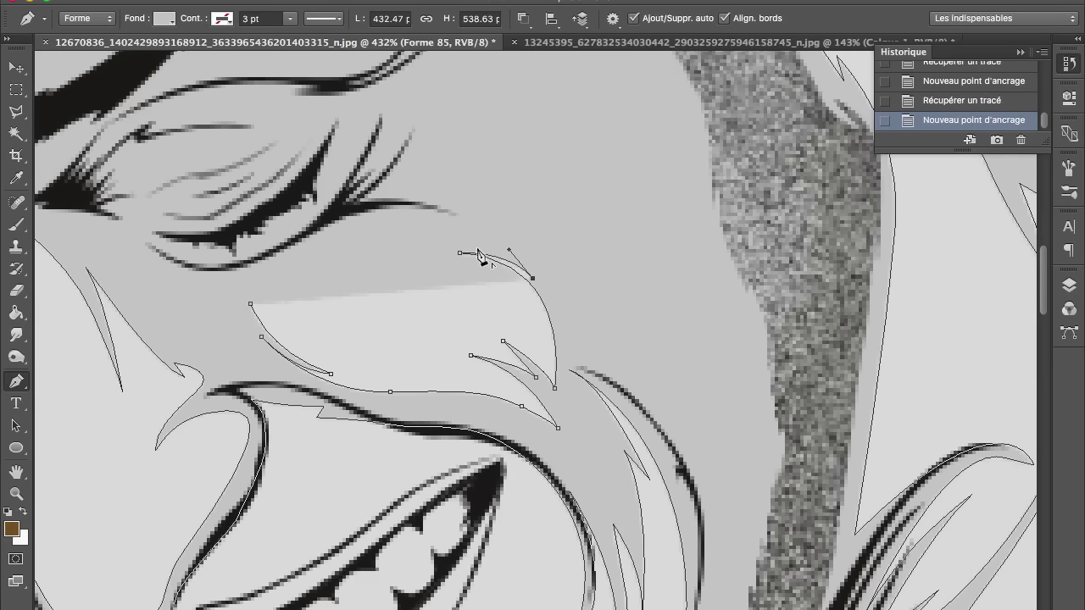
pyautogui.click(361, 233)
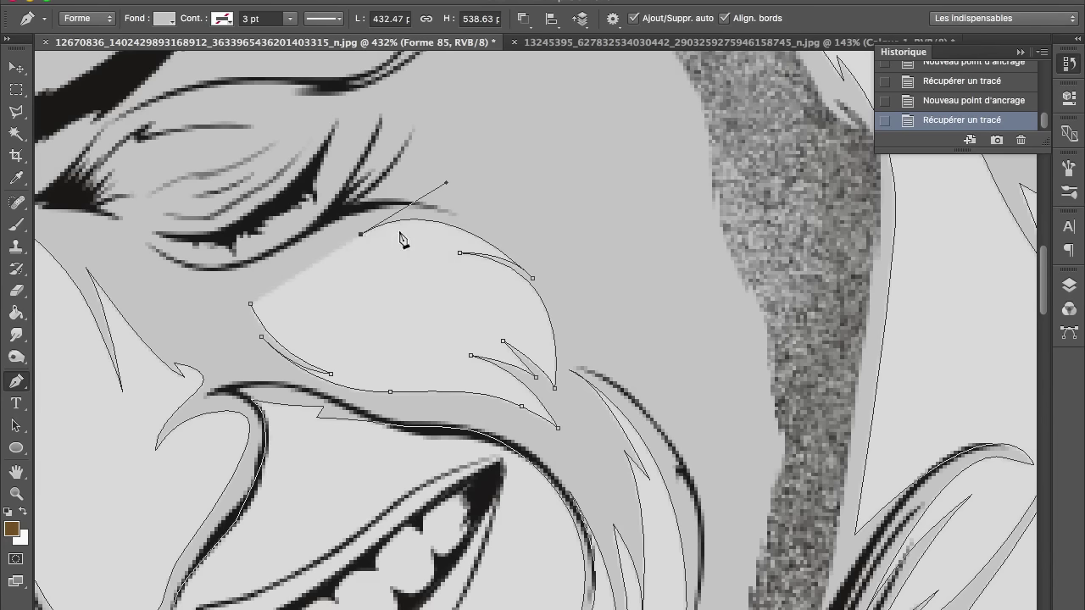
pyautogui.moveTo(405, 230); pyautogui.dragTo(425, 233)
pyautogui.moveTo(276, 325); pyautogui.dragTo(332, 390)
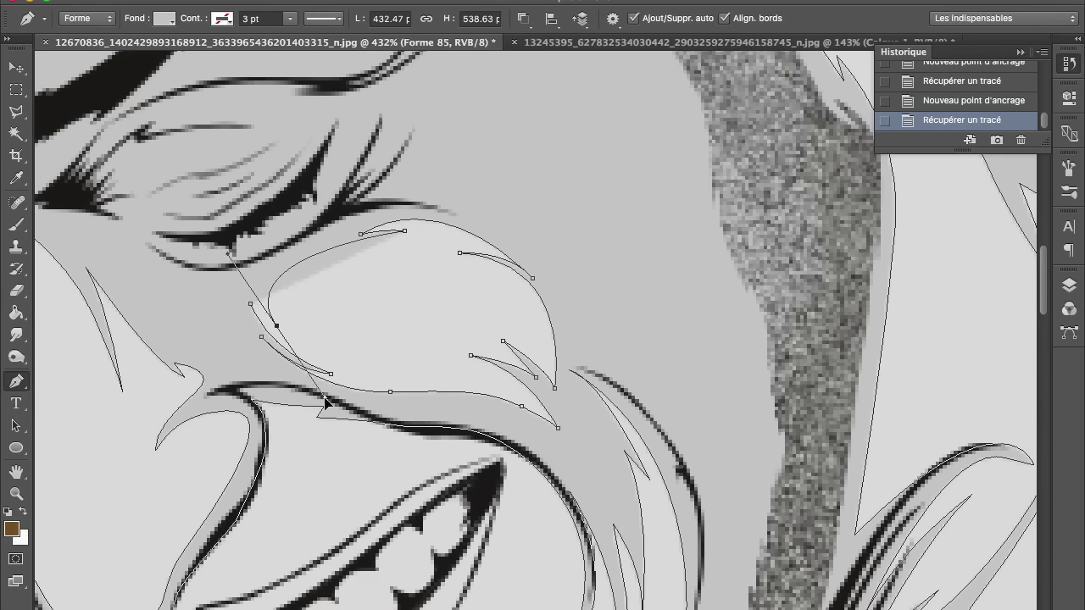
pyautogui.moveTo(278, 326); pyautogui.dragTo(269, 327)
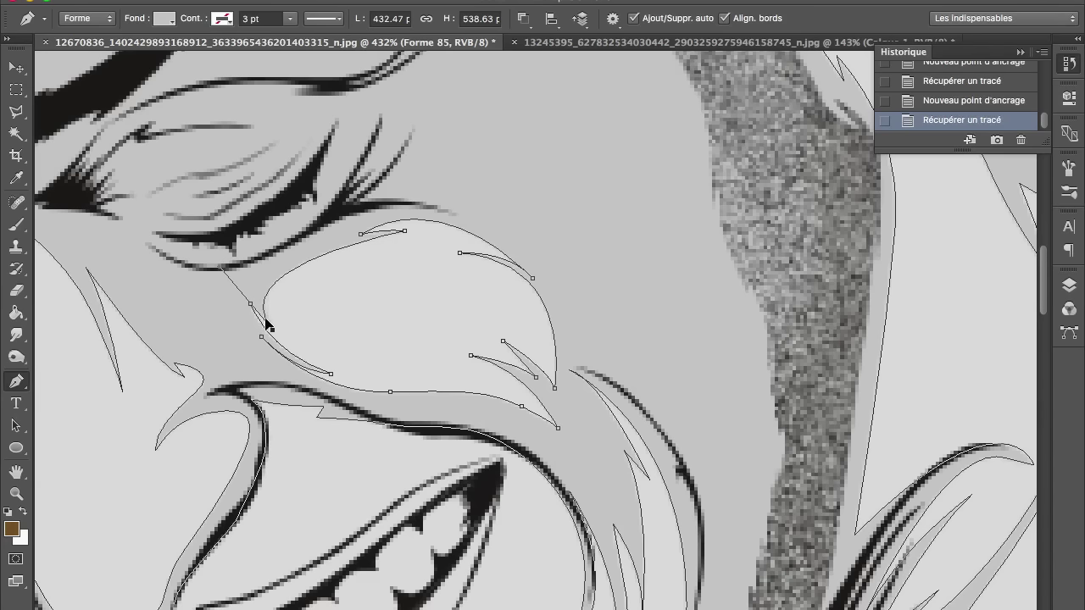
pyautogui.click(238, 284)
# Make the brown Calque 1 layer visible in the Layers panel.
pyautogui.scroll(-10, 238, 287)
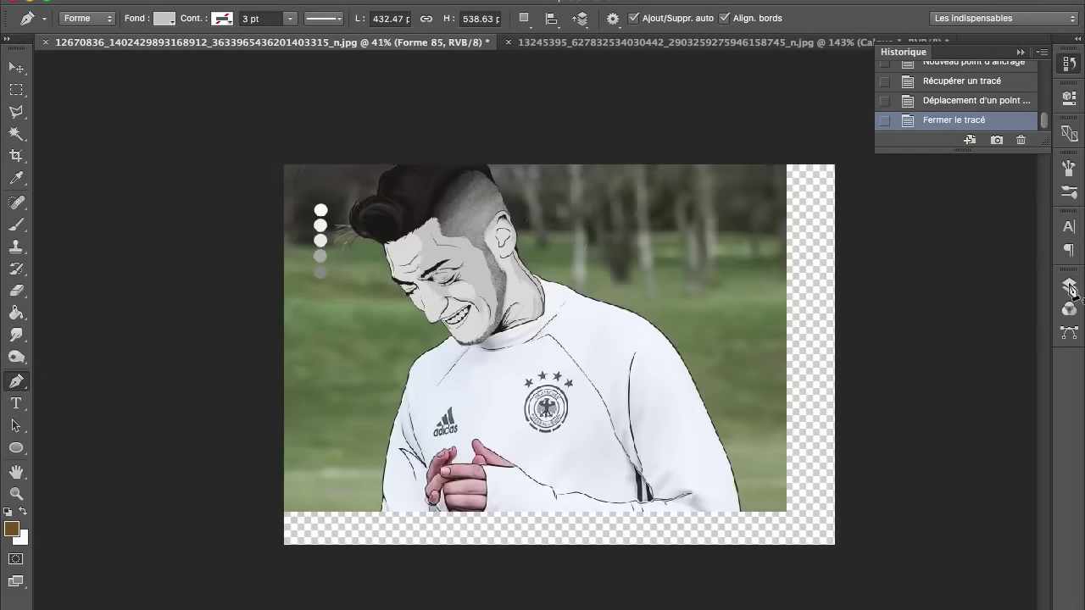
pyautogui.click(1069, 287)
pyautogui.click(1069, 286)
pyautogui.click(1069, 287)
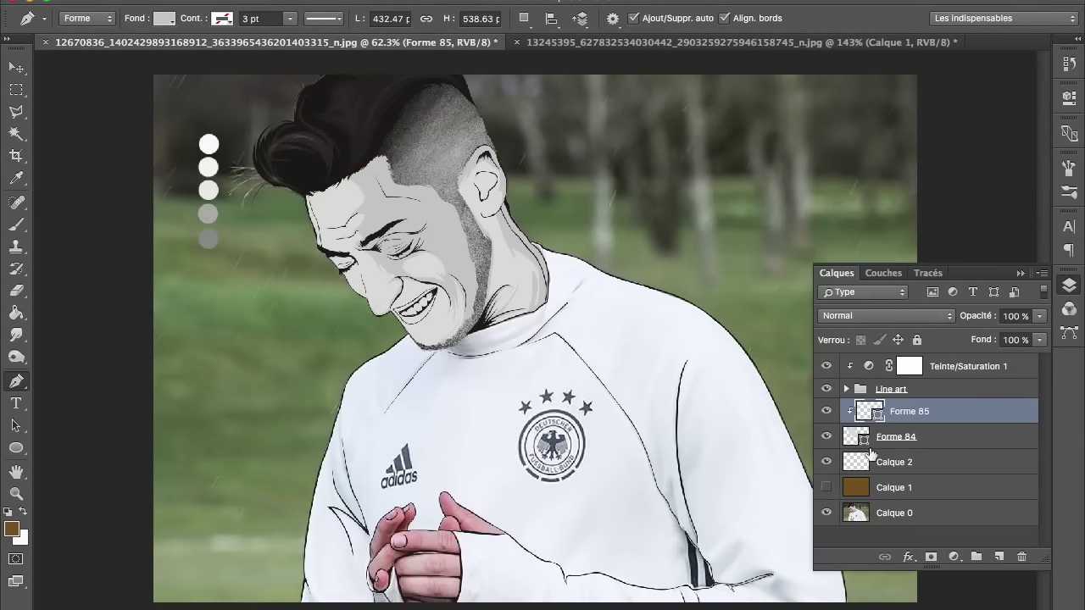
pyautogui.click(826, 490)
# Start a new Forme 86 shape near the hairline with its first curved segment.
pyautogui.scroll(5, 558, 453)
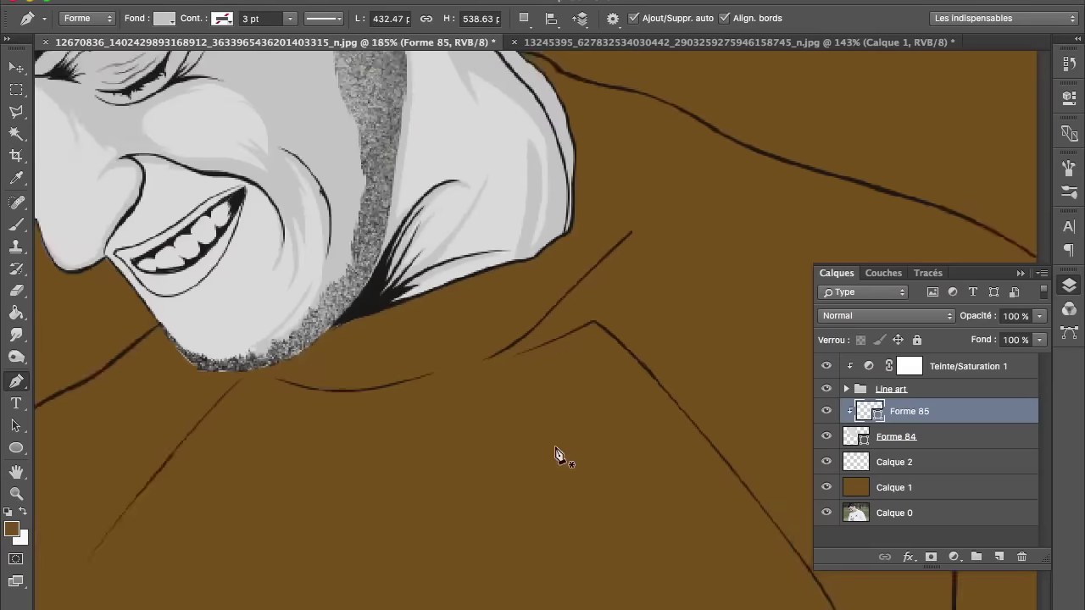
pyautogui.scroll(5, 491, 351)
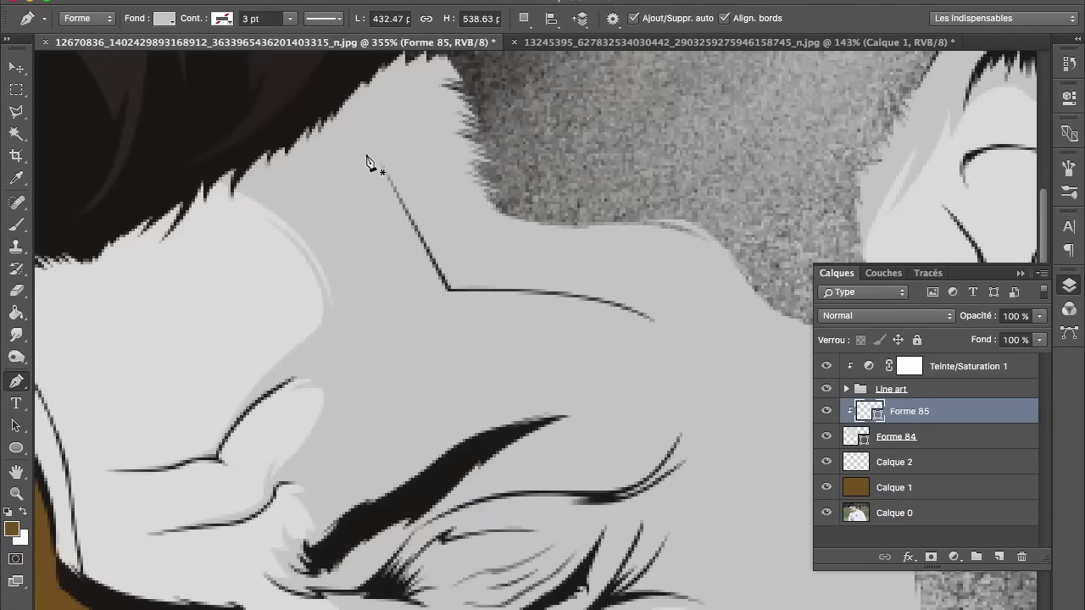
pyautogui.click(259, 111)
pyautogui.moveTo(380, 259); pyautogui.dragTo(396, 336)
# Begin the shading outline with curves by the temple, beside the eyebrow and toward the eye.
pyautogui.scroll(-4, 370, 291)
pyautogui.scroll(3, 393, 253)
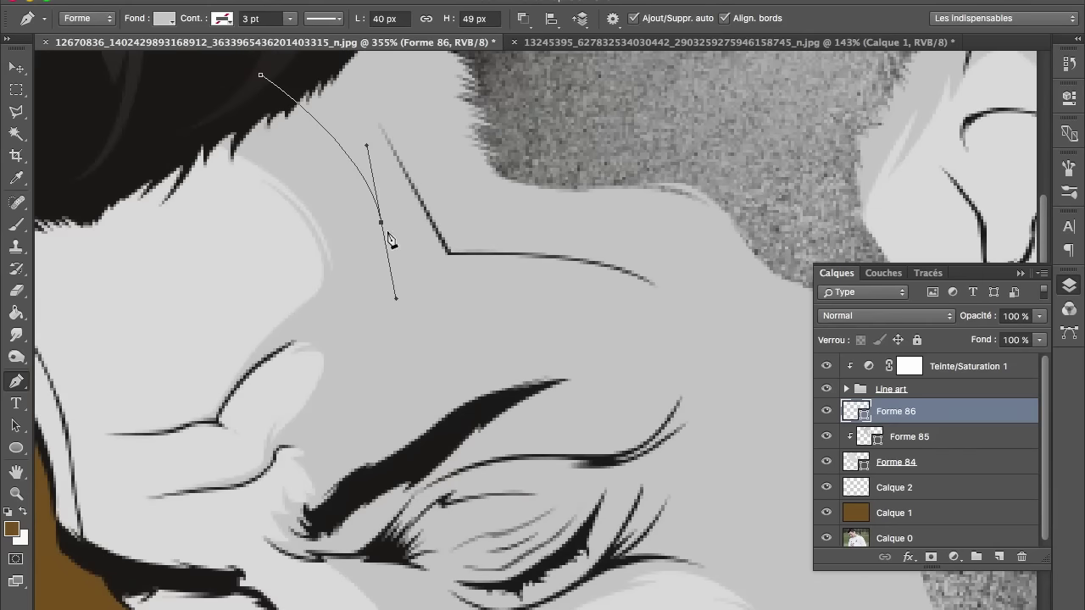
pyautogui.moveTo(309, 324); pyautogui.dragTo(255, 359)
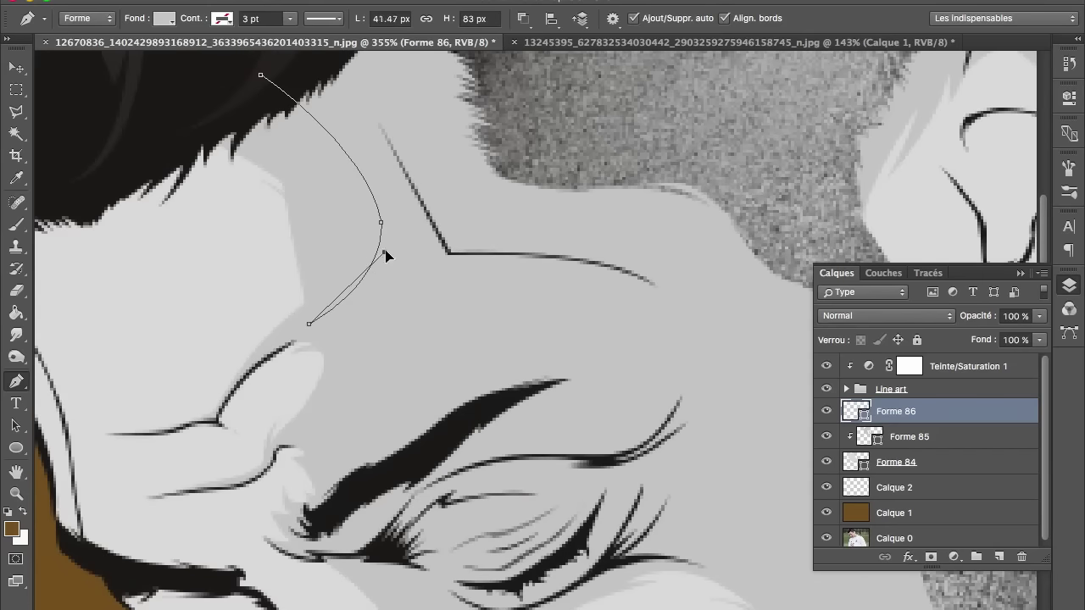
pyautogui.moveTo(384, 252); pyautogui.dragTo(403, 194)
pyautogui.rightClick(386, 254)
pyautogui.moveTo(387, 253); pyautogui.dragTo(392, 247)
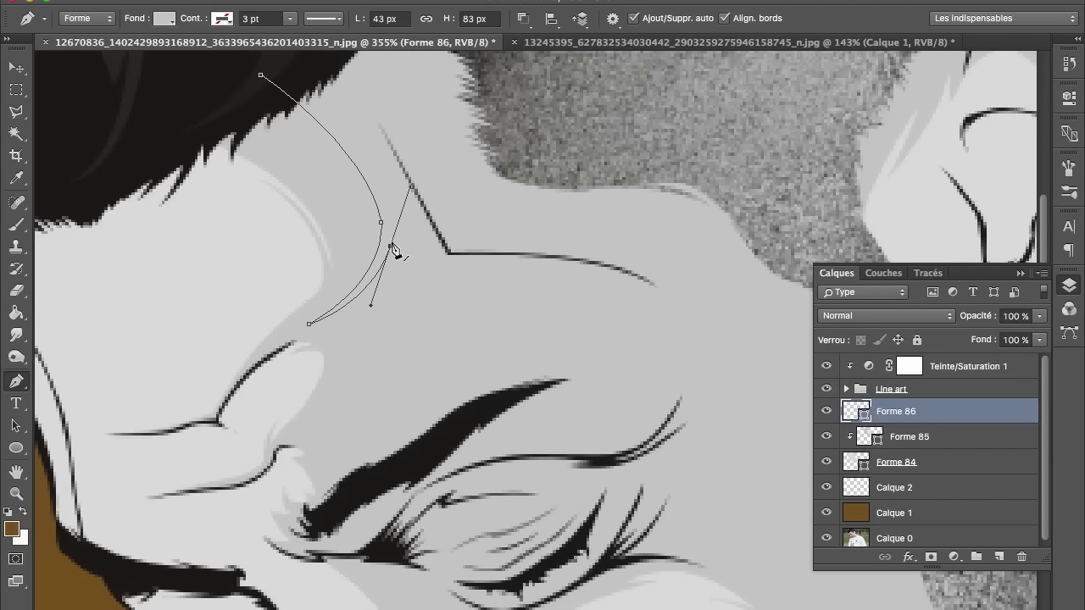
pyautogui.moveTo(341, 342); pyautogui.dragTo(320, 352)
pyautogui.moveTo(304, 432)
pyautogui.mouseDown()
pyautogui.moveTo(263, 459)
pyautogui.moveTo(340, 457)
pyautogui.moveTo(356, 500)
pyautogui.mouseUp()
pyautogui.keyDown('alt'); pyautogui.click(303, 433); pyautogui.keyUp('alt')
pyautogui.moveTo(312, 537); pyautogui.dragTo(331, 559)
pyautogui.scroll(-5, 373, 542)
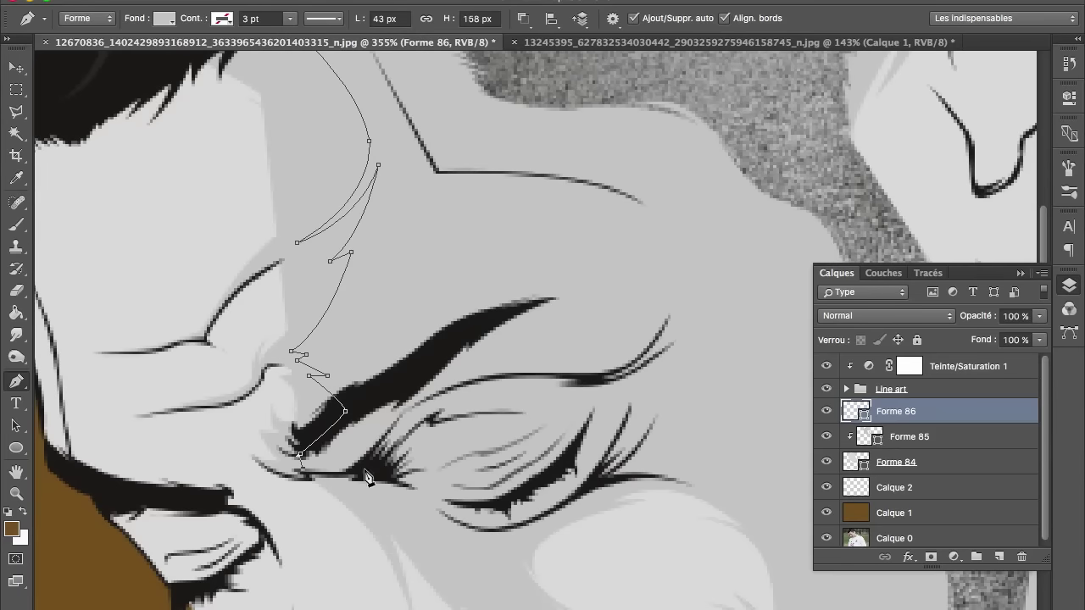
# Trace the shading outline along the lower eyelid and down the cheek.
pyautogui.moveTo(422, 489); pyautogui.dragTo(443, 499)
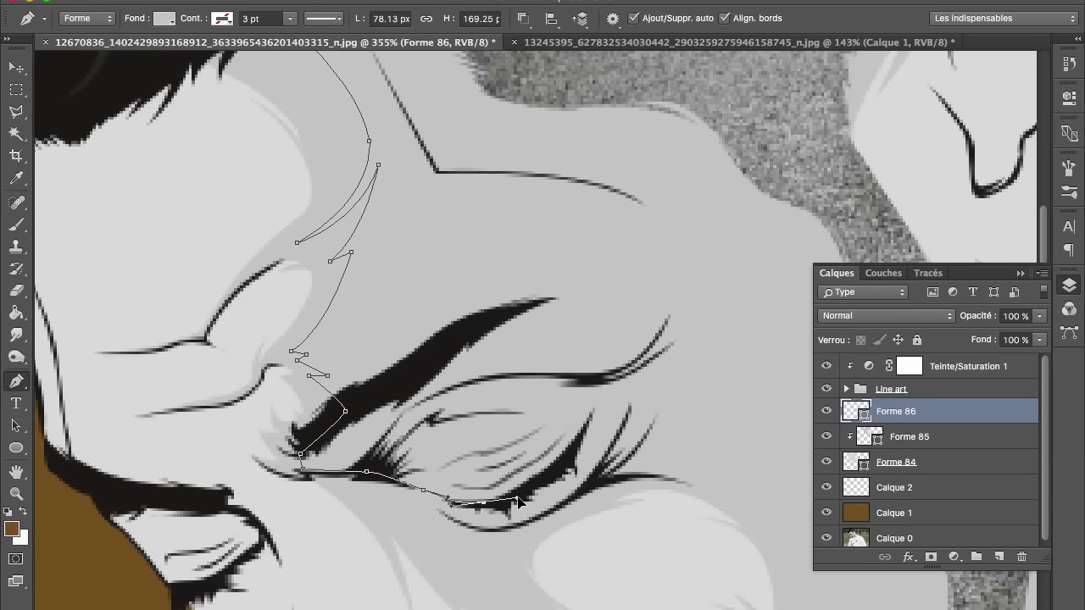
pyautogui.moveTo(549, 475); pyautogui.dragTo(552, 466)
pyautogui.moveTo(432, 503); pyautogui.dragTo(339, 471)
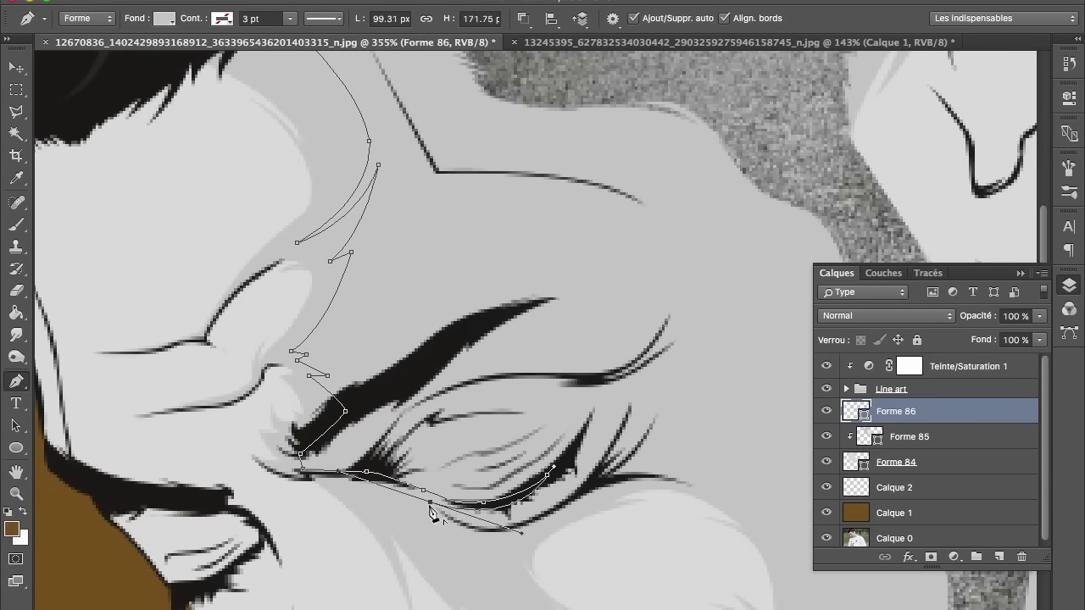
pyautogui.moveTo(412, 506); pyautogui.dragTo(415, 501)
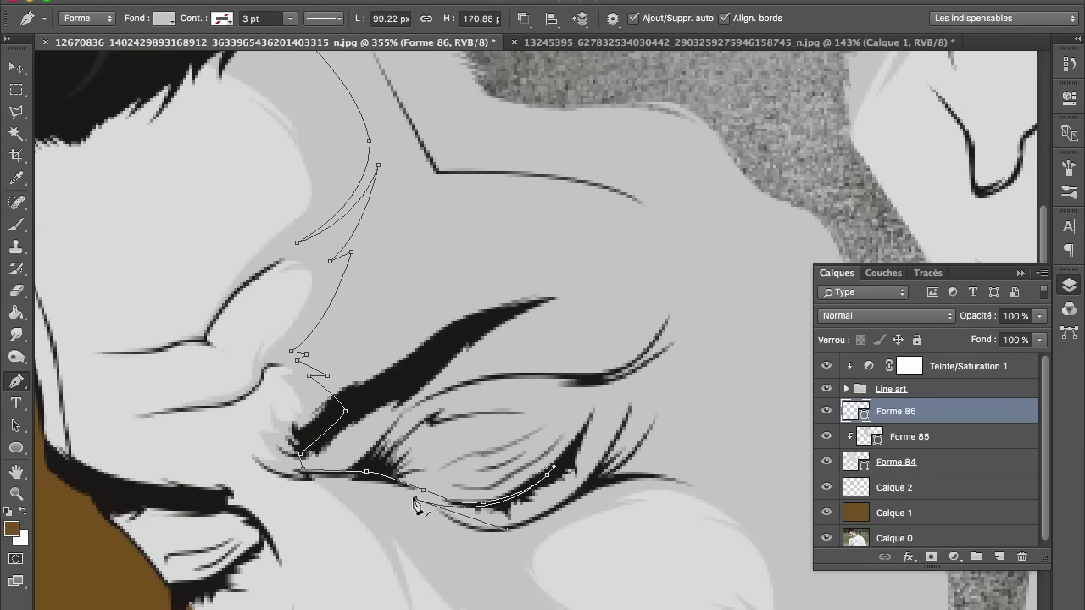
pyautogui.scroll(-3, 550, 573)
pyautogui.moveTo(448, 470); pyautogui.dragTo(453, 490)
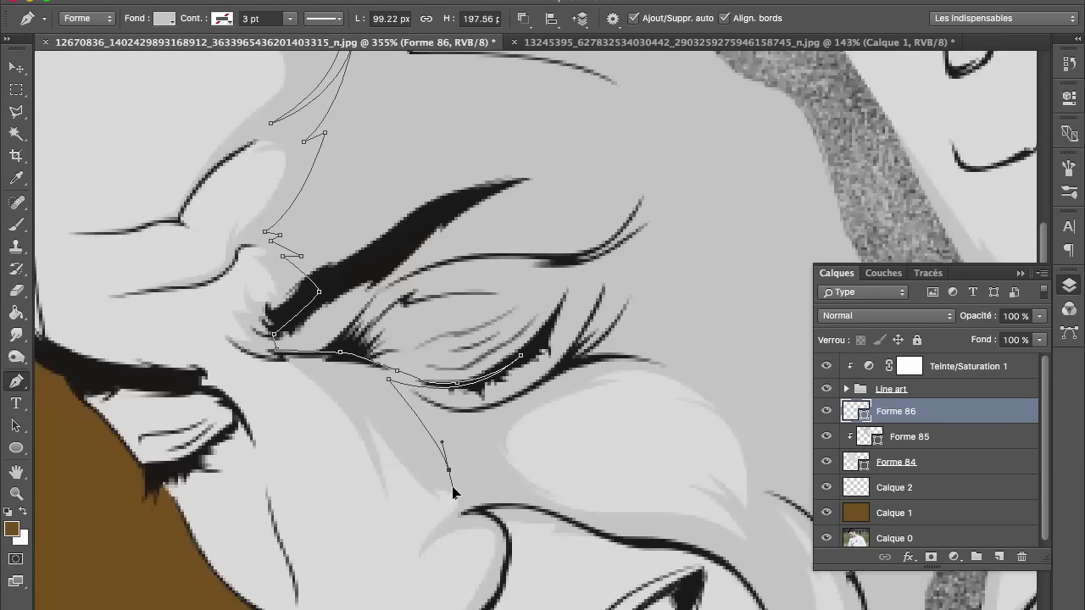
pyautogui.hscroll(3, 567, 393)
pyautogui.scroll(1, 567, 393)
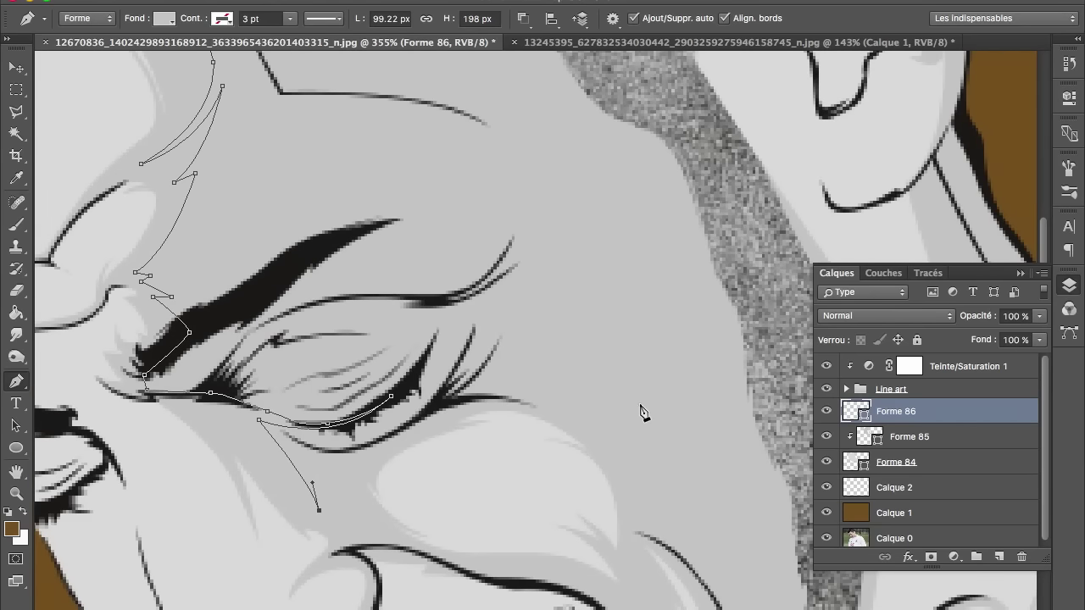
pyautogui.rightClick(302, 449)
pyautogui.press('Escape')
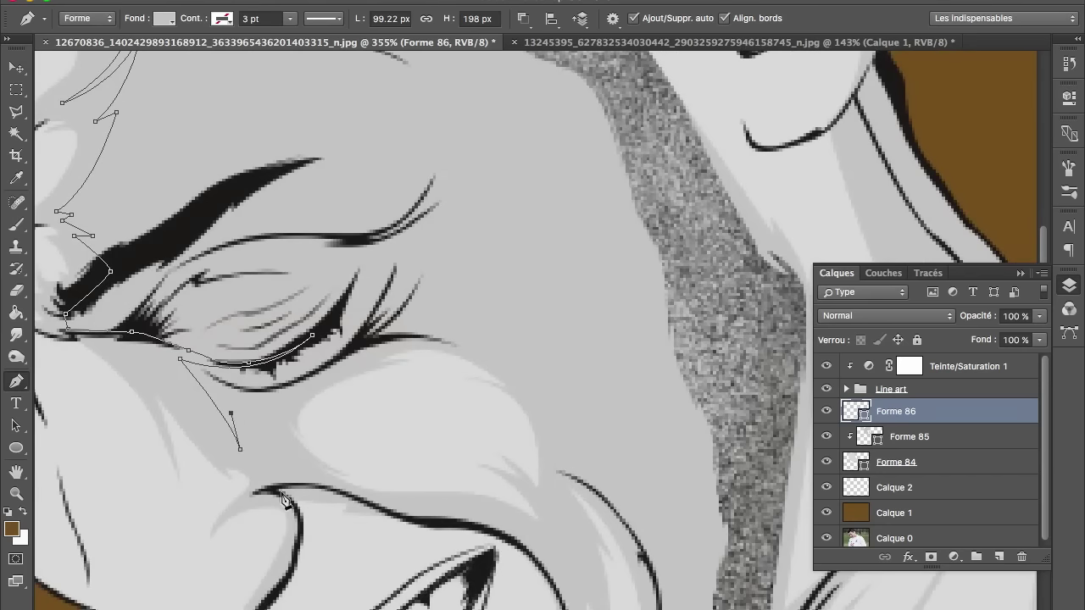
# Curve the outline up the cheek toward the outer eye and along the beard edge.
pyautogui.moveTo(348, 491); pyautogui.dragTo(406, 505)
pyautogui.moveTo(287, 377)
pyautogui.mouseDown()
pyautogui.moveTo(336, 351)
pyautogui.moveTo(406, 244)
pyautogui.moveTo(376, 314)
pyautogui.moveTo(411, 260)
pyautogui.mouseUp()
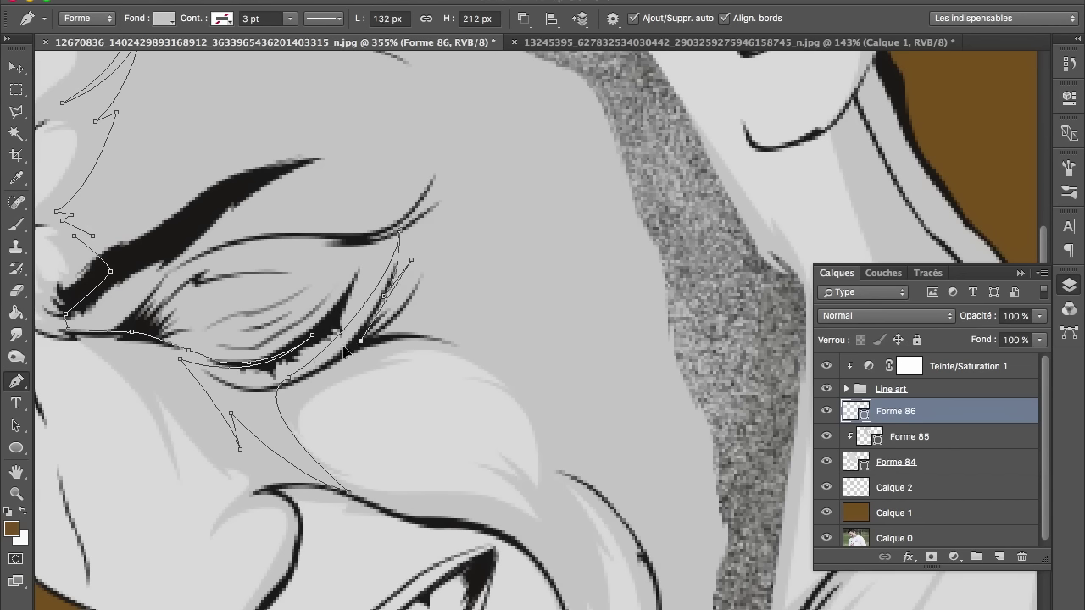
pyautogui.moveTo(637, 439); pyautogui.dragTo(421, 313)
pyautogui.moveTo(667, 480); pyautogui.dragTo(773, 593)
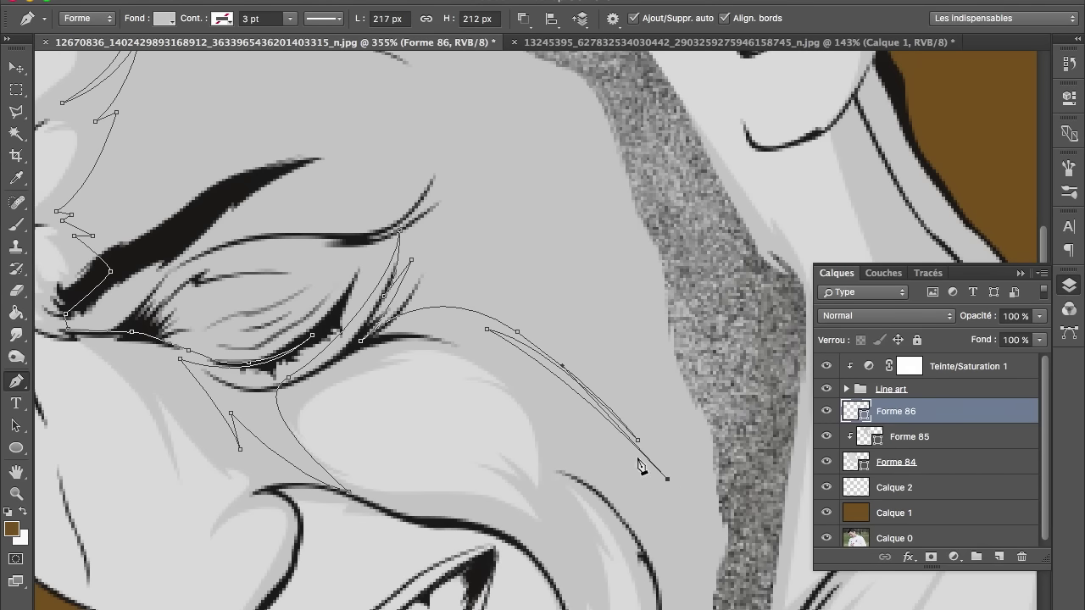
pyautogui.scroll(-5, 671, 489)
pyautogui.scroll(-3, 593, 551)
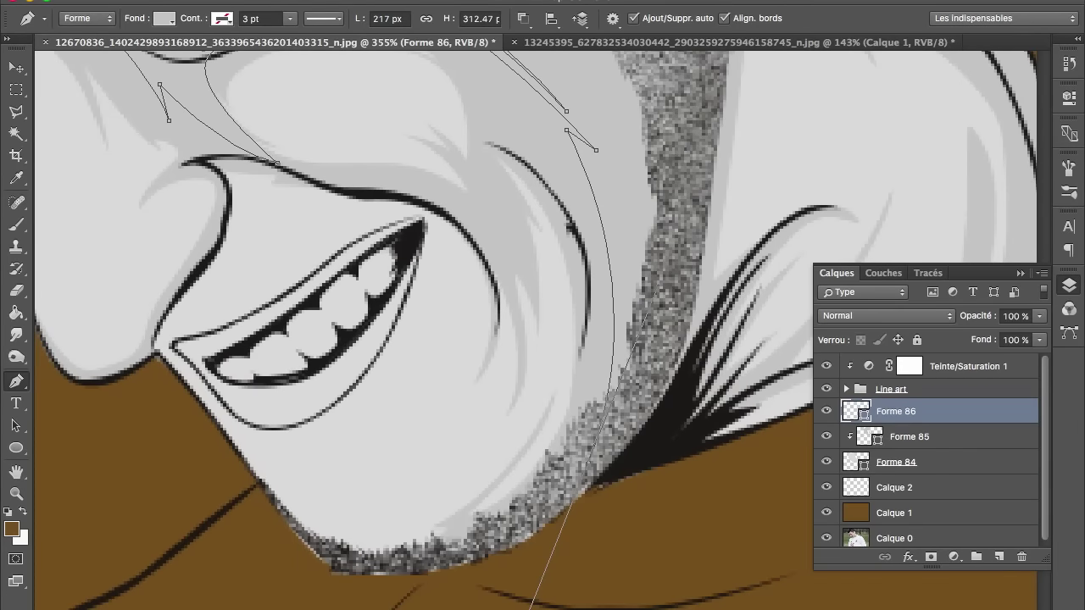
pyautogui.scroll(-1, 566, 489)
pyautogui.moveTo(587, 451); pyautogui.dragTo(566, 490)
pyautogui.click(669, 418)
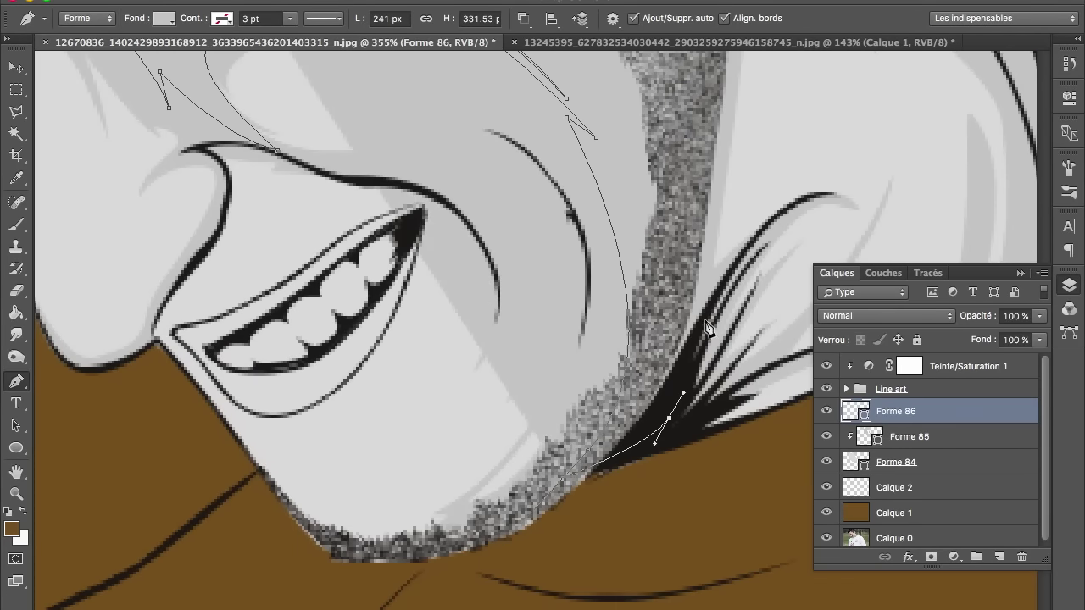
pyautogui.scroll(4, 707, 229)
pyautogui.scroll(1, 691, 407)
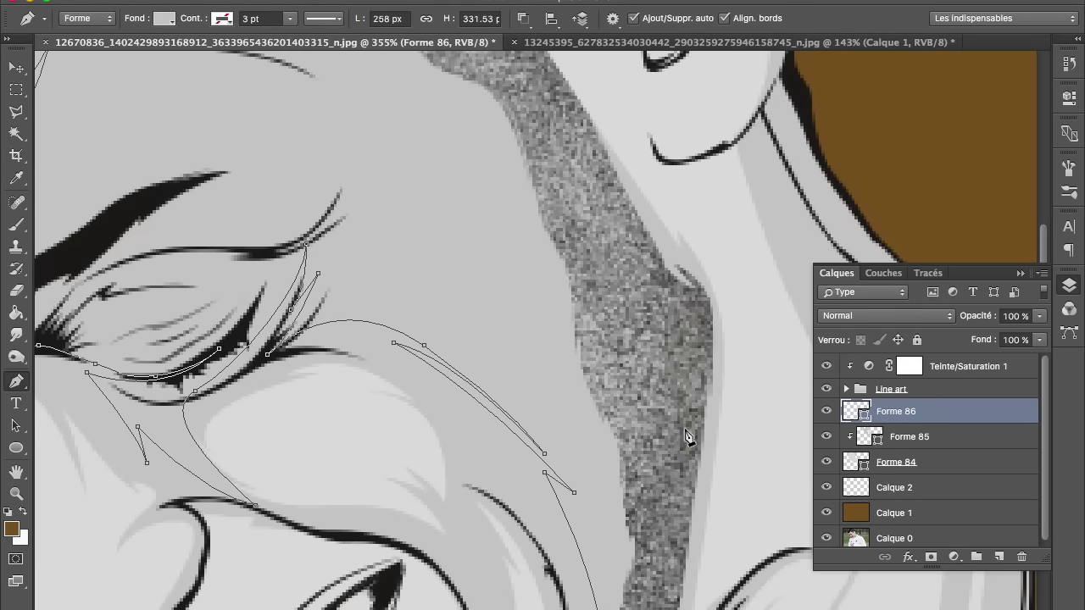
# Carry the outline up the face side, neck and back of the ear over the head.
pyautogui.click(713, 388)
pyautogui.click(684, 248)
pyautogui.scroll(2, 611, 167)
pyautogui.scroll(2, 580, 307)
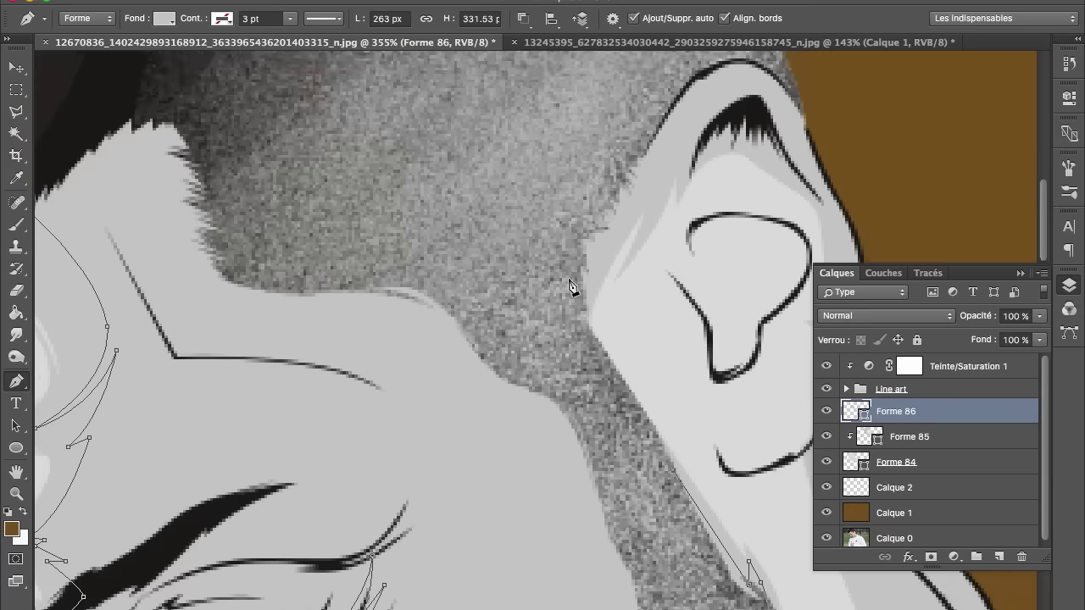
pyautogui.moveTo(583, 249); pyautogui.dragTo(603, 285)
pyautogui.moveTo(667, 138); pyautogui.dragTo(692, 123)
pyautogui.moveTo(760, 83); pyautogui.dragTo(807, 111)
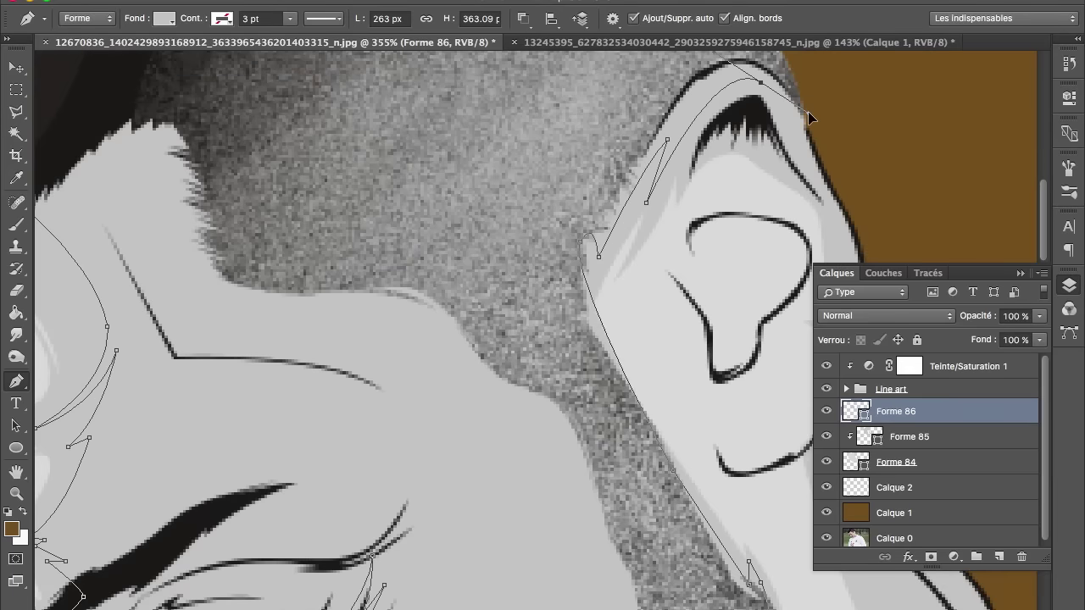
pyautogui.scroll(2, 778, 119)
pyautogui.scroll(2, 778, 119)
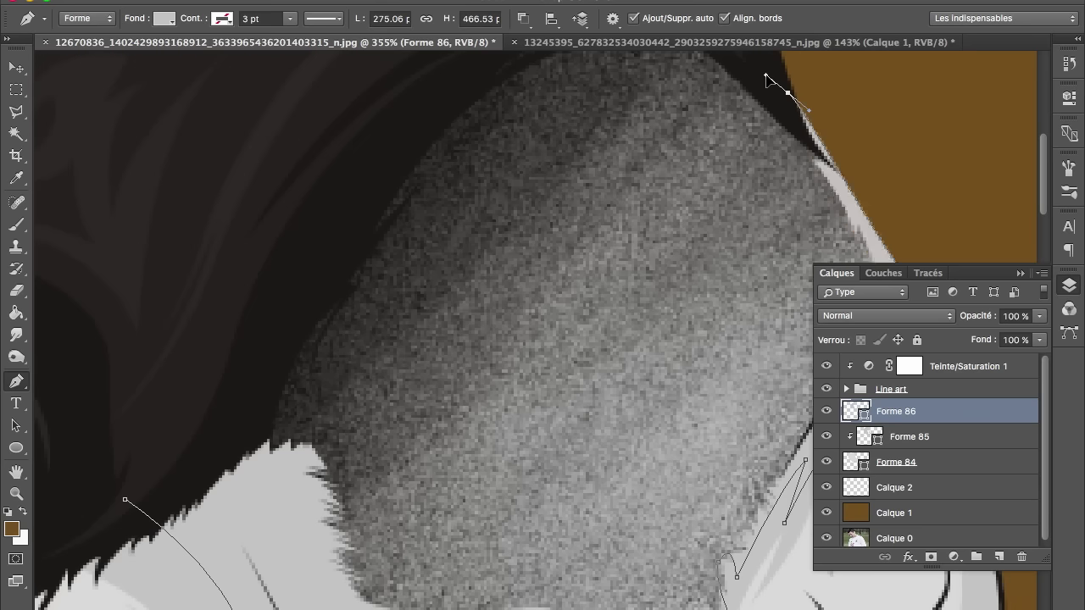
pyautogui.scroll(2, 769, 77)
pyautogui.moveTo(471, 188); pyautogui.dragTo(227, 397)
pyautogui.scroll(-2, 227, 396)
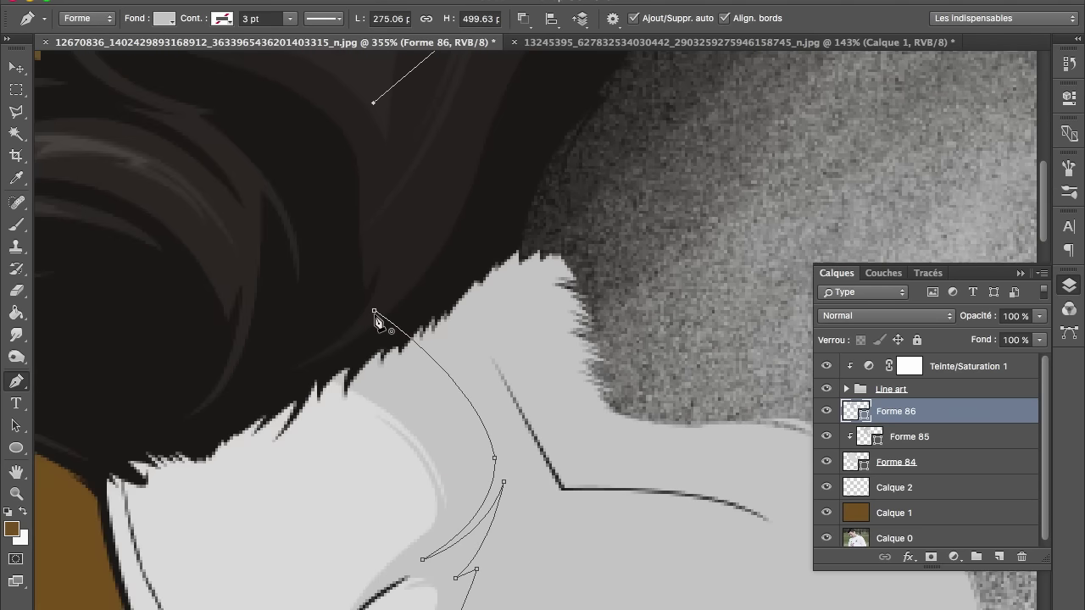
pyautogui.scroll(-3, 374, 320)
pyautogui.scroll(-1, 379, 318)
pyautogui.scroll(-2, 380, 317)
pyautogui.scroll(-1, 380, 317)
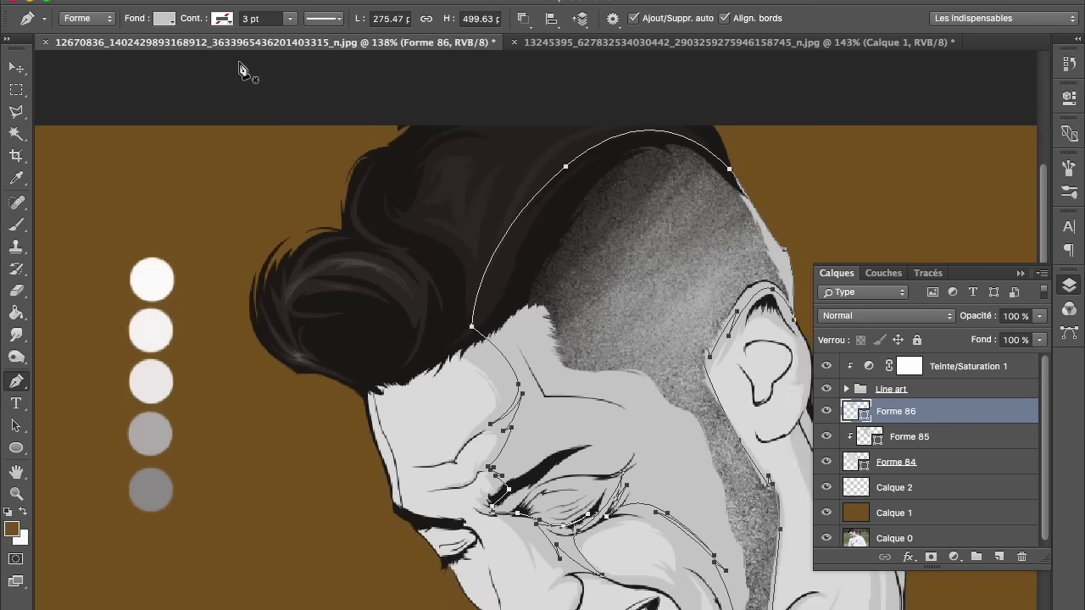
# Fill the Forme 86 shading shape with light grey.
pyautogui.click(165, 18)
pyautogui.click(161, 123)
pyautogui.press('Escape')
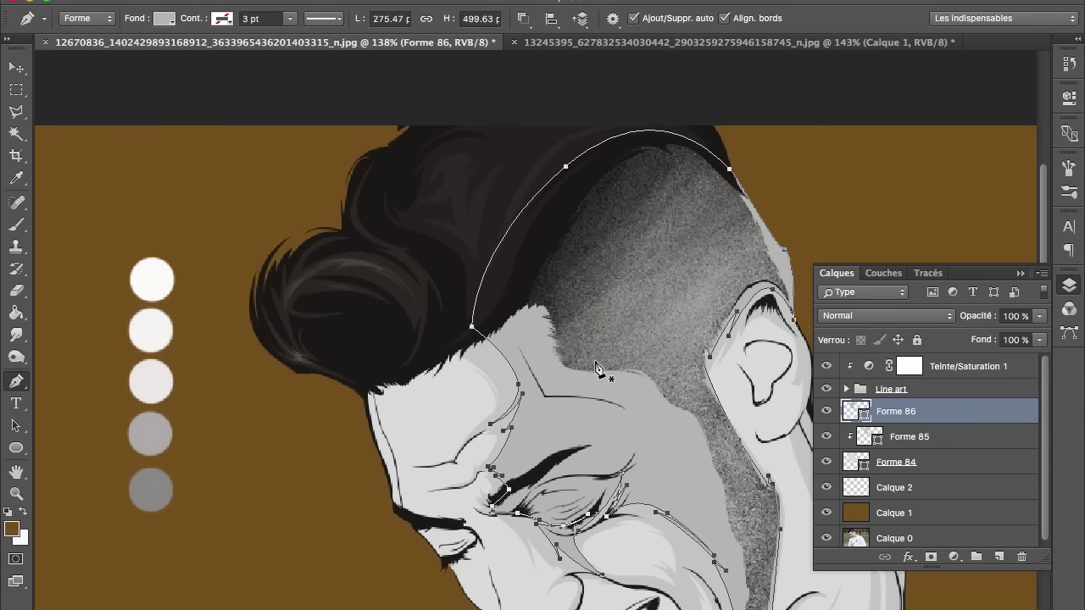
pyautogui.scroll(2, 595, 369)
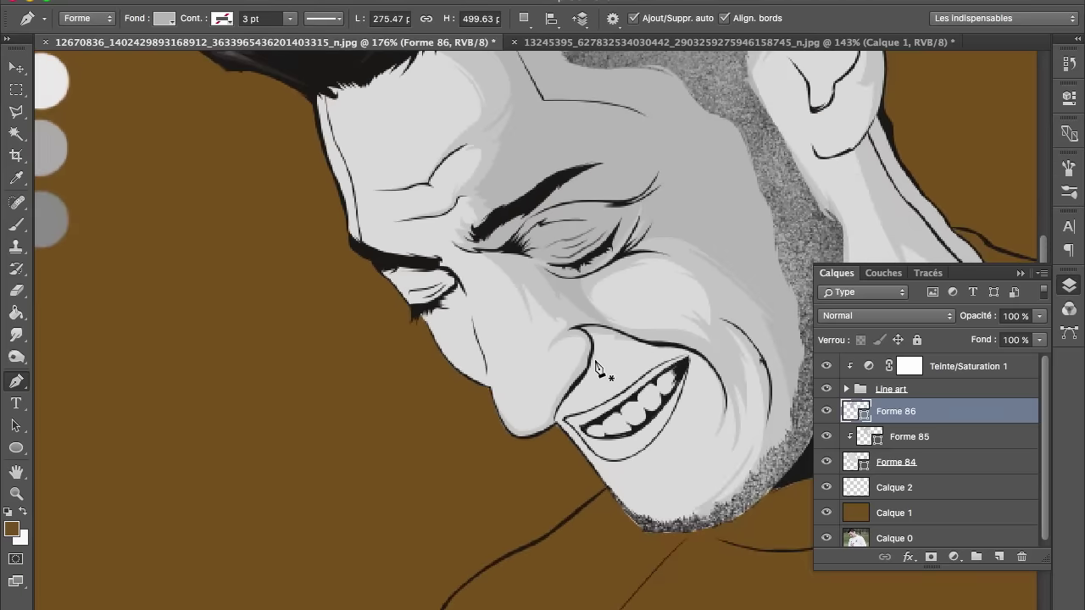
pyautogui.scroll(-1, 596, 369)
pyautogui.scroll(2, 596, 369)
pyautogui.scroll(2, 596, 369)
pyautogui.scroll(1, 595, 369)
# Start the Forme 87 outline at the eye corner and curve it along the lower eyelid.
pyautogui.click(412, 197)
pyautogui.hotkey('ctrl', 'z')
pyautogui.click(258, 139)
pyautogui.moveTo(258, 167); pyautogui.dragTo(280, 170)
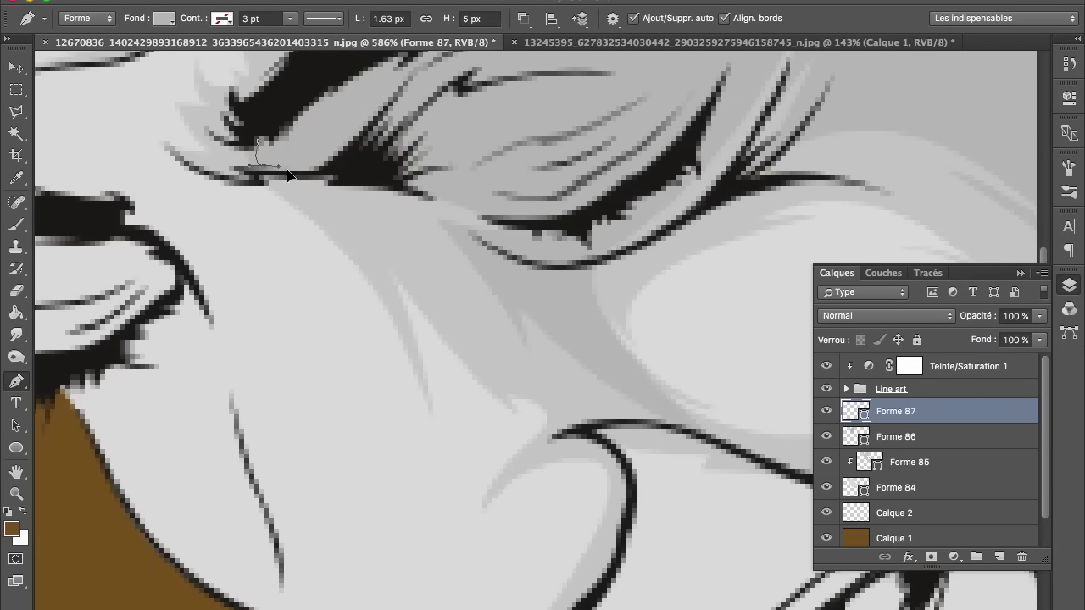
pyautogui.scroll(2, 356, 176)
pyautogui.moveTo(370, 214)
pyautogui.mouseDown()
pyautogui.moveTo(416, 203)
pyautogui.moveTo(476, 220)
pyautogui.mouseUp()
pyautogui.moveTo(529, 242); pyautogui.dragTo(583, 241)
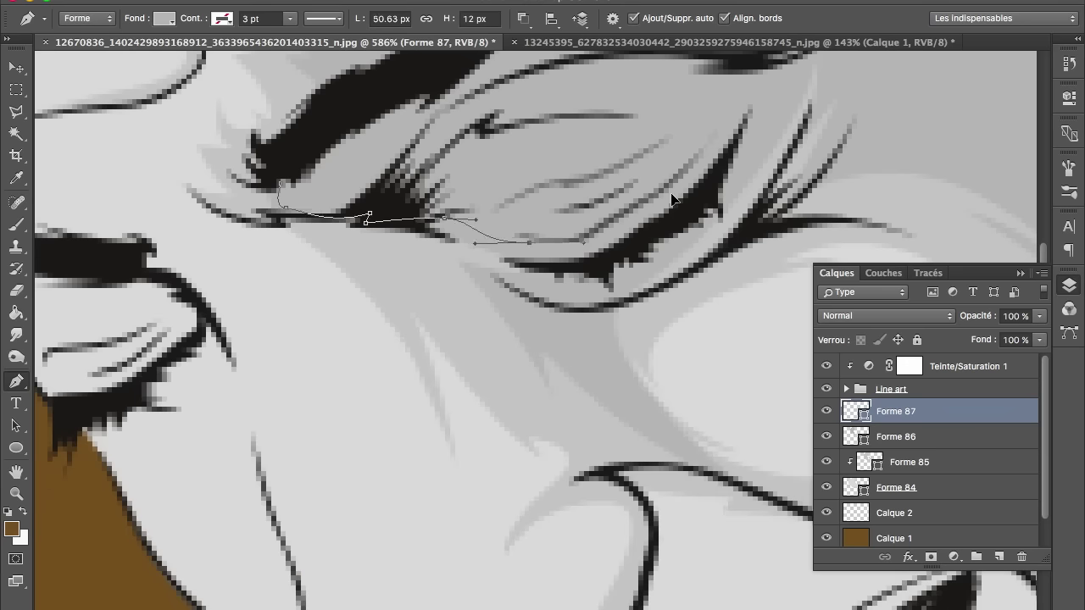
pyautogui.moveTo(698, 159); pyautogui.dragTo(718, 99)
pyautogui.moveTo(480, 242); pyautogui.dragTo(582, 223)
# Shape the upper lid with a crease and a peak, curving back toward the inner eye.
pyautogui.moveTo(662, 154); pyautogui.dragTo(681, 128)
pyautogui.moveTo(553, 209); pyautogui.dragTo(575, 198)
pyautogui.moveTo(683, 113); pyautogui.dragTo(684, 66)
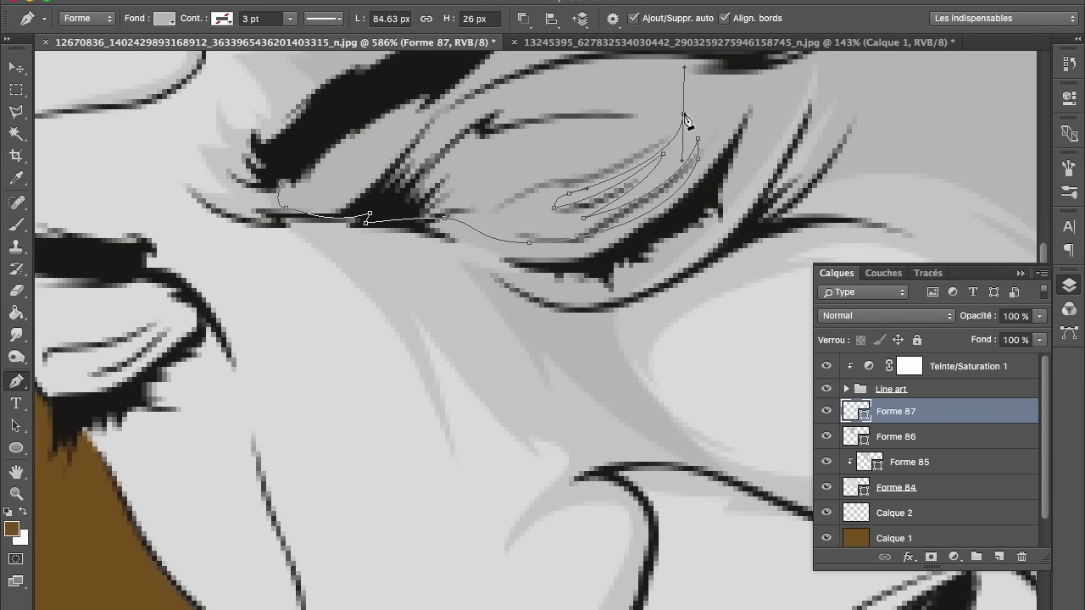
pyautogui.moveTo(553, 168); pyautogui.dragTo(529, 182)
pyautogui.moveTo(663, 118); pyautogui.dragTo(709, 123)
pyautogui.moveTo(619, 118); pyautogui.dragTo(620, 133)
pyautogui.moveTo(444, 168); pyautogui.dragTo(481, 144)
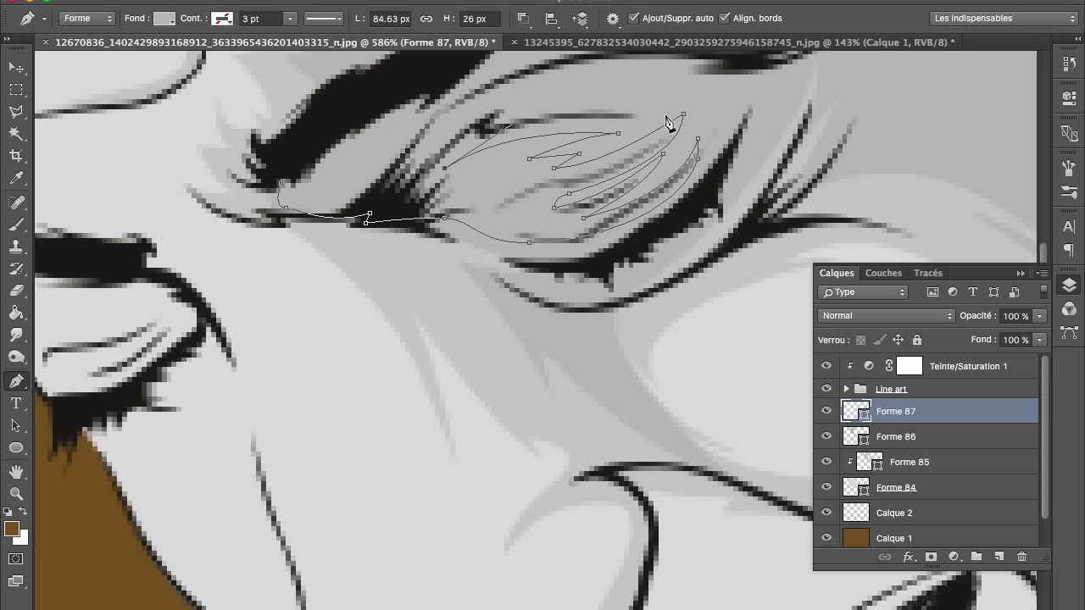
pyautogui.scroll(5, 670, 123)
pyautogui.hscroll(4, 669, 123)
# Continue the outline beneath the brow and along the eyebrow's upper edge.
pyautogui.click(600, 216)
pyautogui.moveTo(699, 141); pyautogui.dragTo(702, 83)
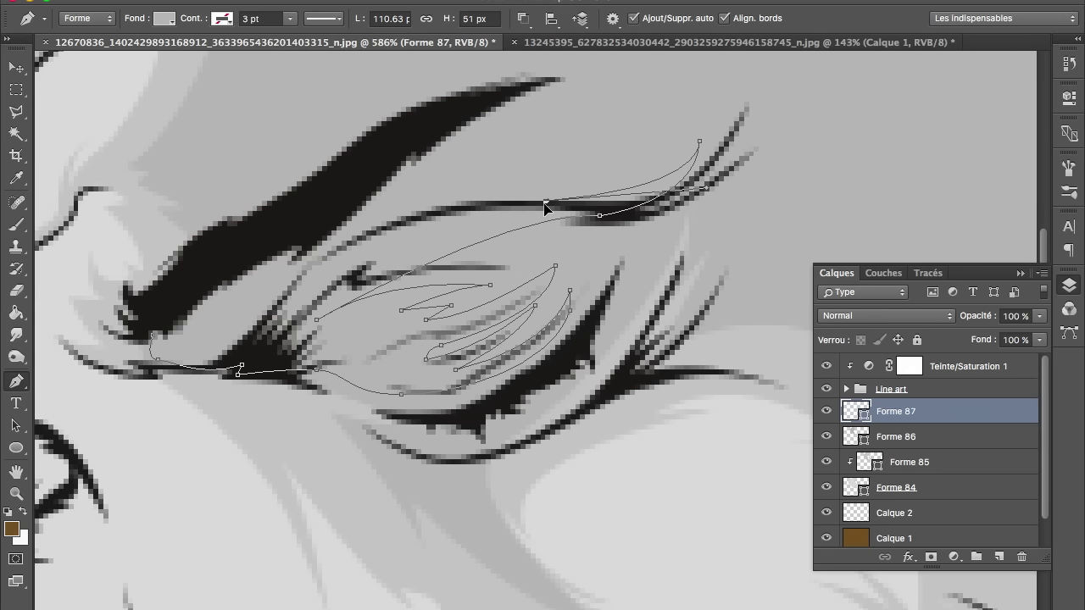
pyautogui.moveTo(545, 205); pyautogui.dragTo(505, 220)
pyautogui.moveTo(386, 210)
pyautogui.mouseDown()
pyautogui.moveTo(352, 224)
pyautogui.moveTo(402, 197)
pyautogui.mouseUp()
pyautogui.moveTo(520, 123); pyautogui.dragTo(524, 146)
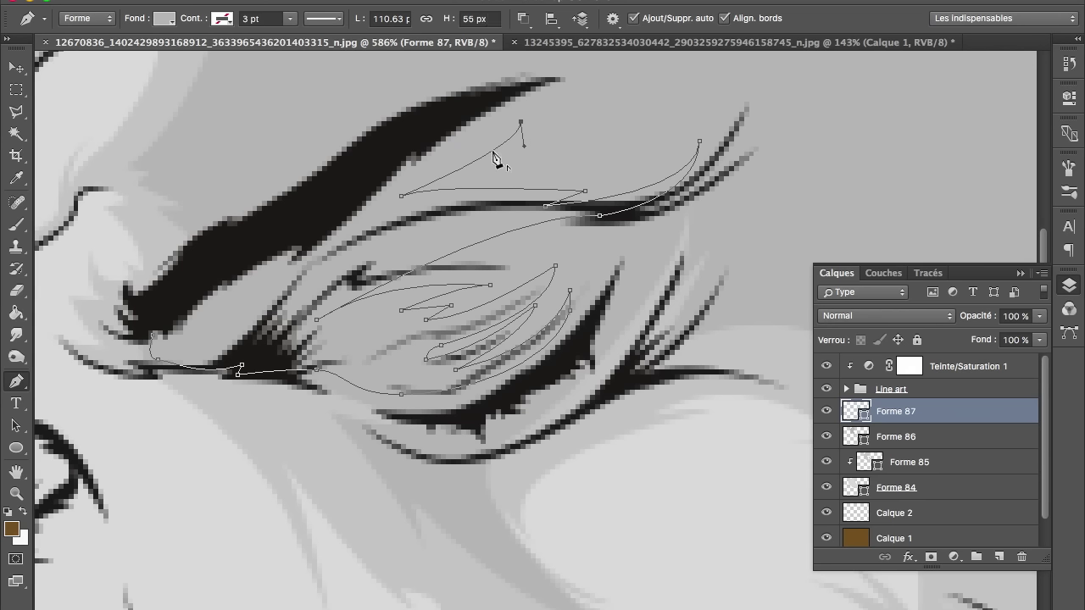
pyautogui.moveTo(473, 173); pyautogui.dragTo(449, 197)
pyautogui.moveTo(580, 102); pyautogui.dragTo(627, 108)
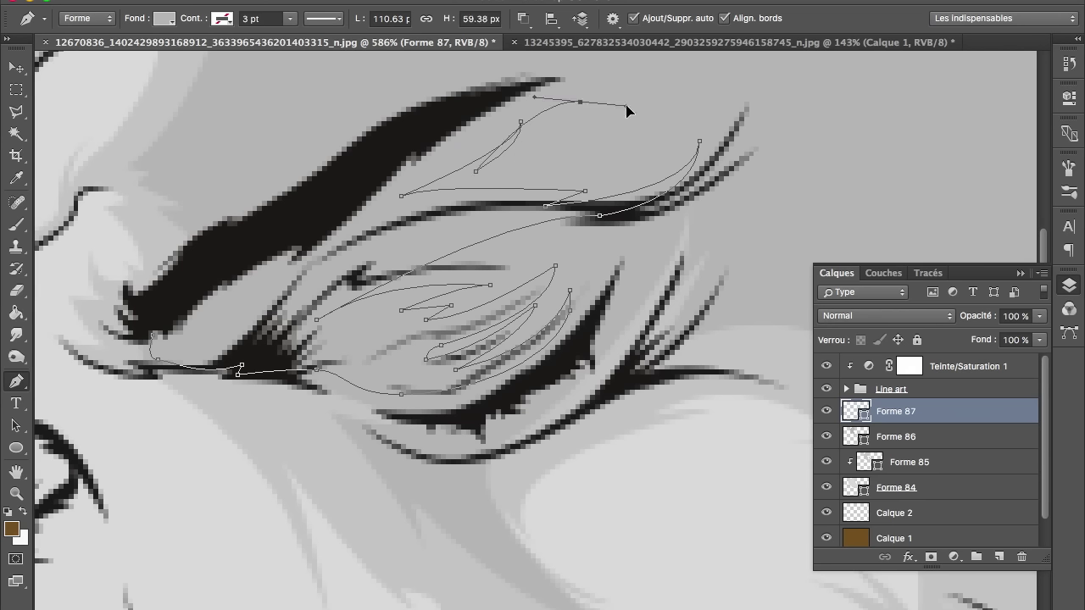
pyautogui.moveTo(494, 87); pyautogui.dragTo(371, 151)
# Bring the outline down the brow's inner end and close it near the start.
pyautogui.scroll(3, 329, 198)
pyautogui.hscroll(-3, 328, 198)
pyautogui.moveTo(439, 351)
pyautogui.mouseDown()
pyautogui.moveTo(388, 431)
pyautogui.moveTo(361, 385)
pyautogui.mouseUp()
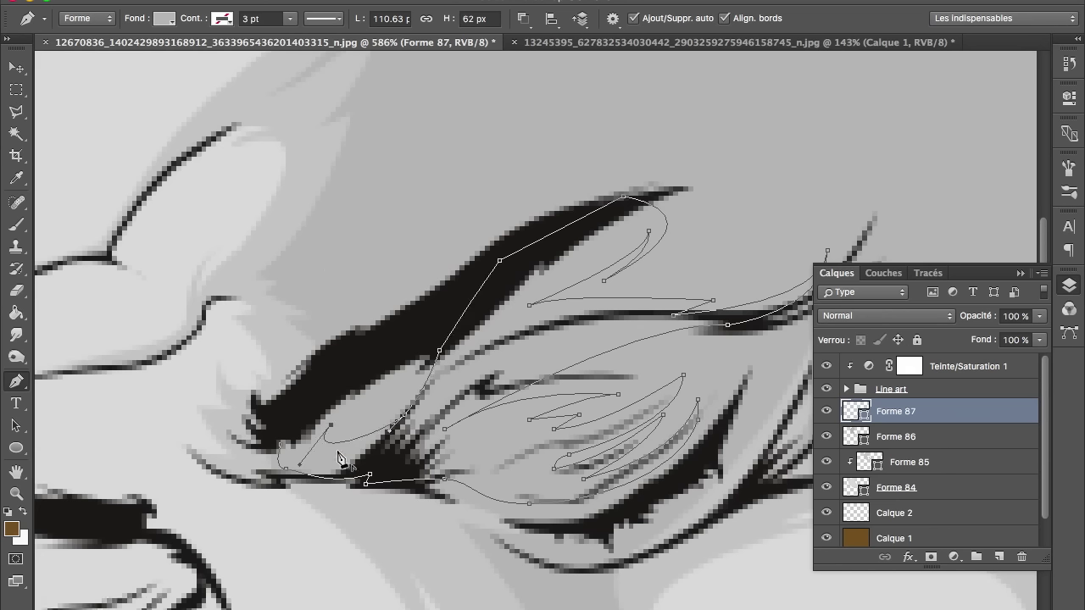
pyautogui.moveTo(345, 449); pyautogui.dragTo(387, 456)
pyautogui.moveTo(315, 409); pyautogui.dragTo(341, 365)
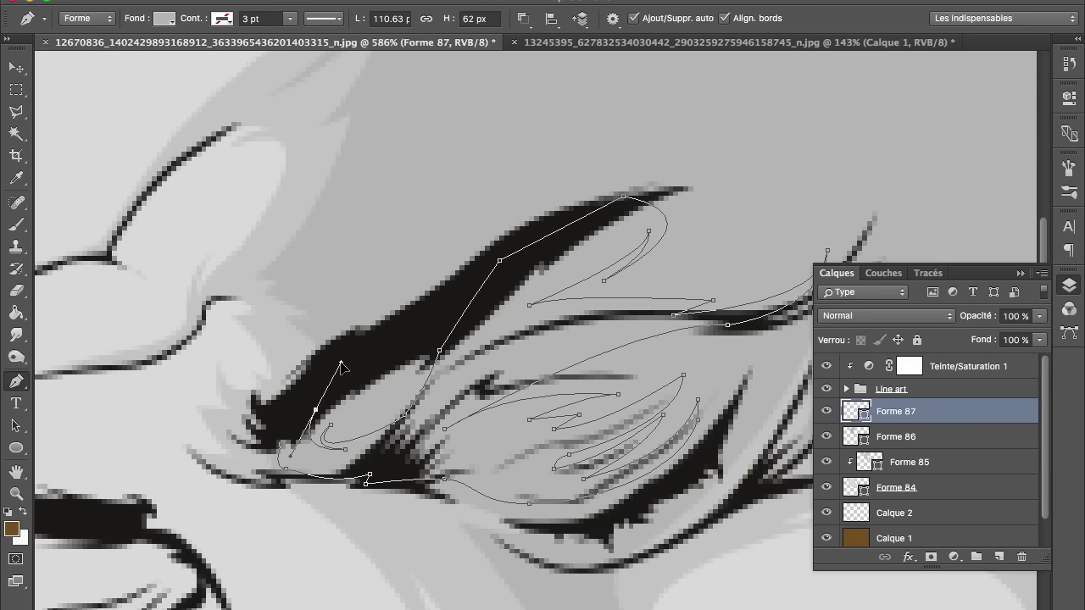
# Fill the Forme 87 eyelid shape with a medium grey.
pyautogui.click(166, 21)
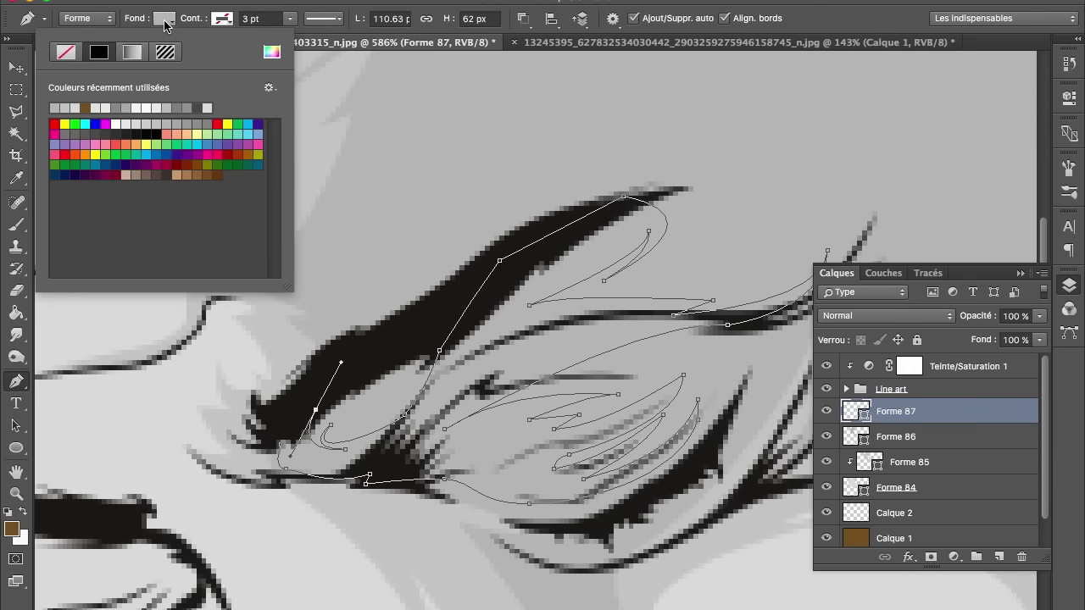
pyautogui.click(188, 125)
pyautogui.click(190, 123)
pyautogui.click(186, 124)
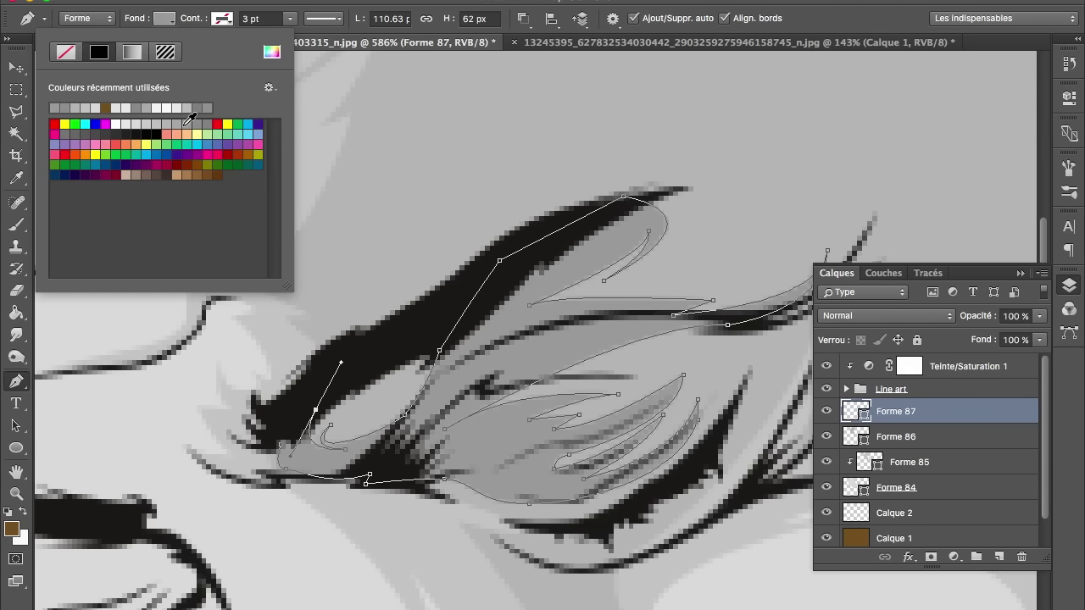
pyautogui.click(440, 430)
pyautogui.scroll(-3, 440, 431)
pyautogui.scroll(-3, 440, 430)
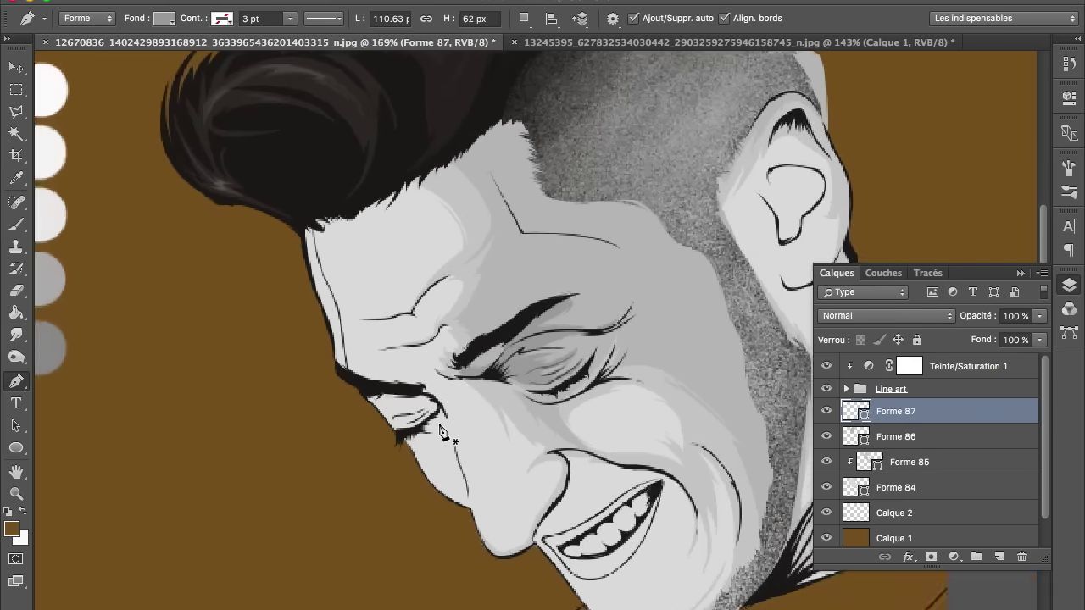
pyautogui.scroll(-2, 439, 431)
pyautogui.scroll(-1, 440, 431)
pyautogui.scroll(1, 440, 430)
pyautogui.scroll(3, 440, 430)
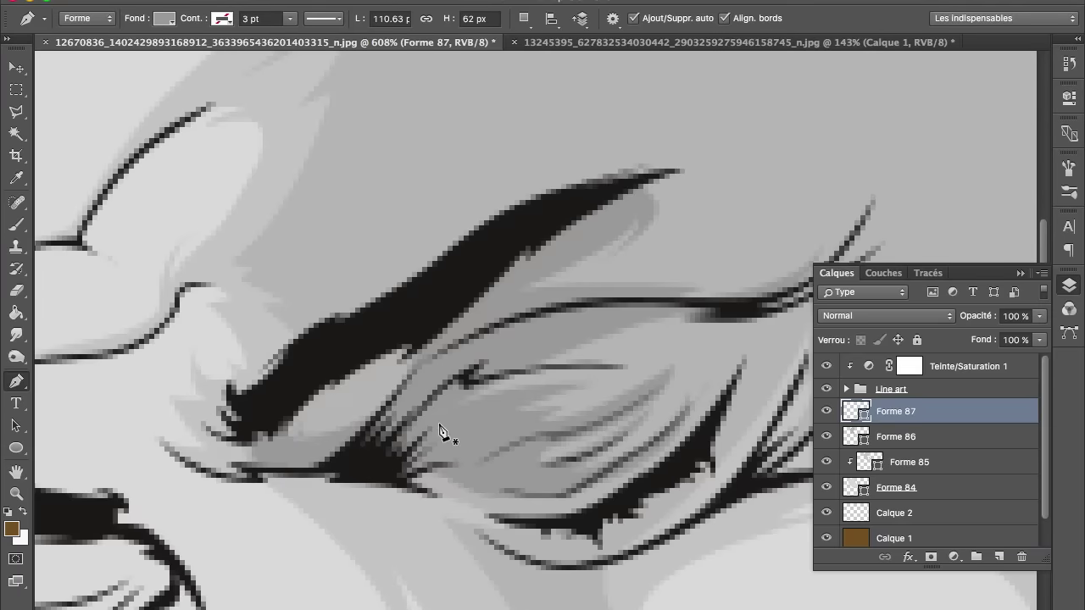
pyautogui.scroll(2, 440, 430)
# Draw and close a small shadow shape beneath the eyelid.
pyautogui.click(207, 277)
pyautogui.moveTo(319, 352); pyautogui.dragTo(367, 359)
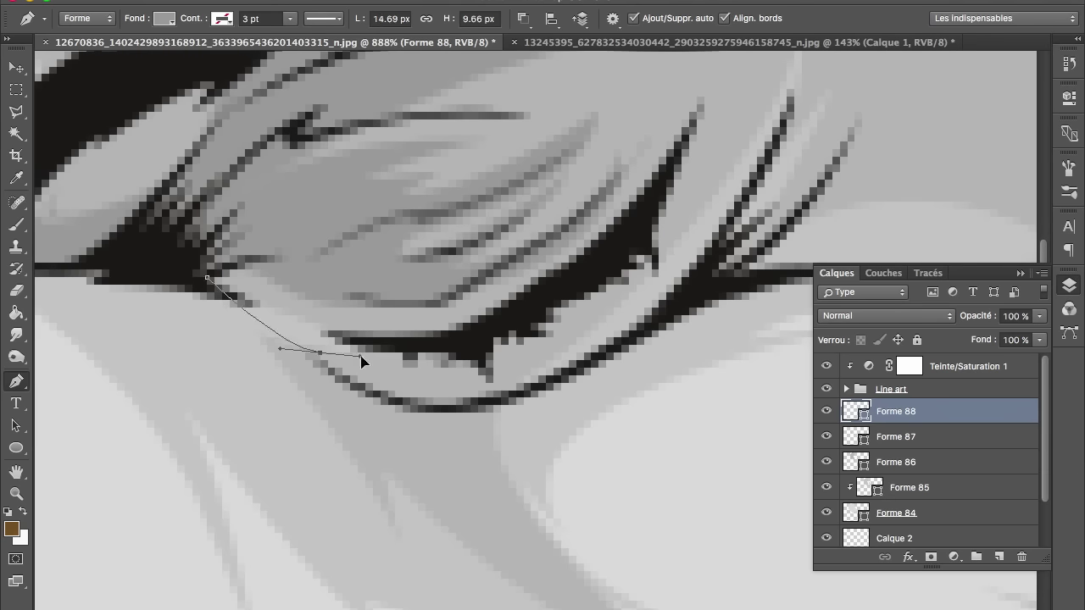
pyautogui.click(478, 374)
pyautogui.click(628, 240)
pyautogui.moveTo(336, 285); pyautogui.dragTo(207, 219)
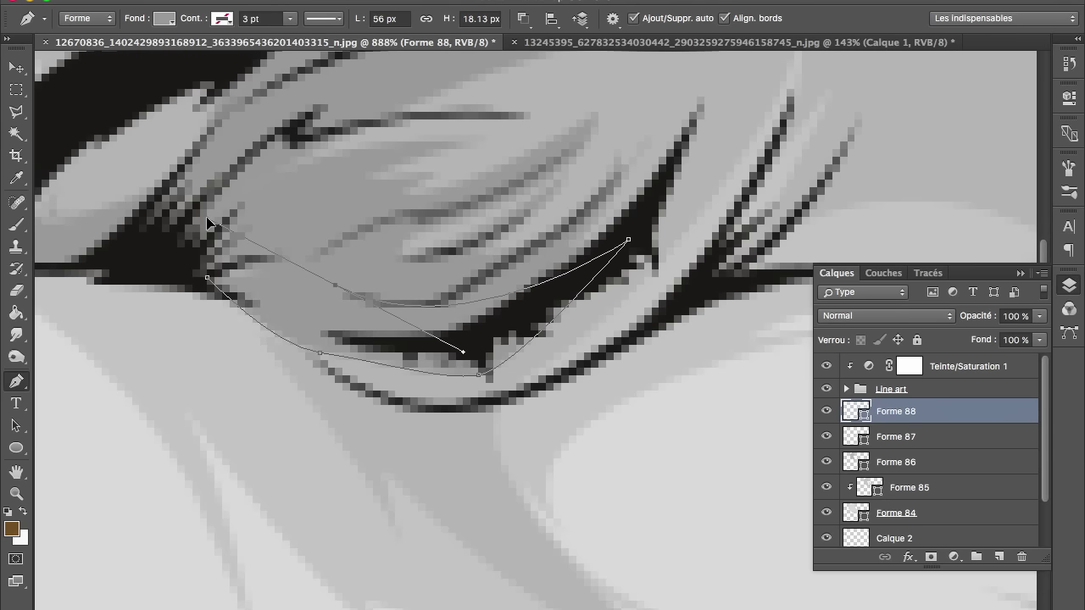
pyautogui.press('Return')
pyautogui.scroll(-1, 196, 257)
pyautogui.scroll(-2, 197, 257)
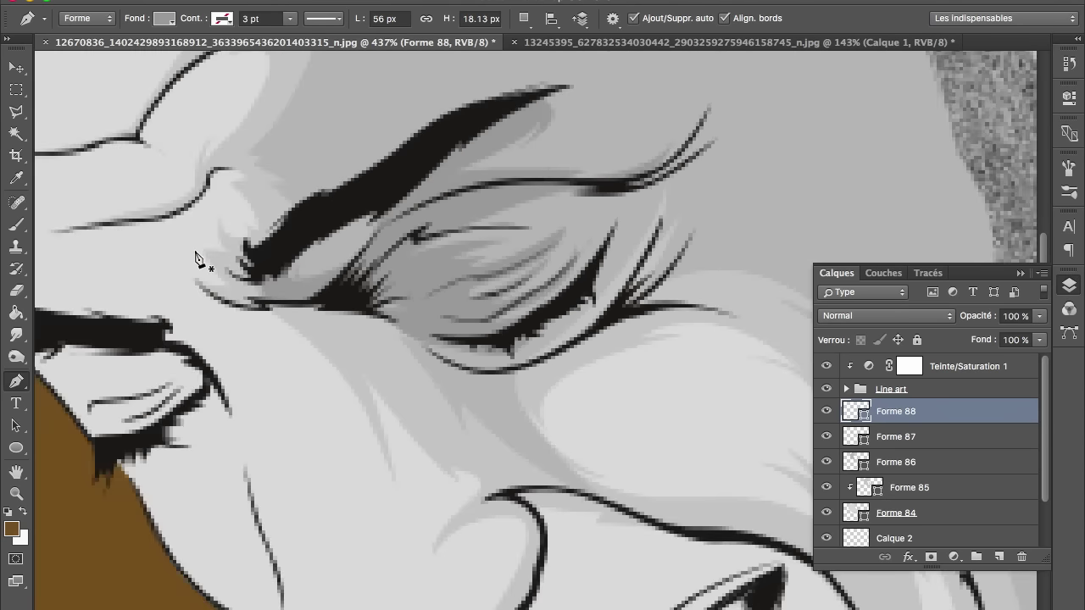
pyautogui.scroll(-2, 197, 259)
pyautogui.scroll(-3, 197, 257)
pyautogui.scroll(5, 199, 255)
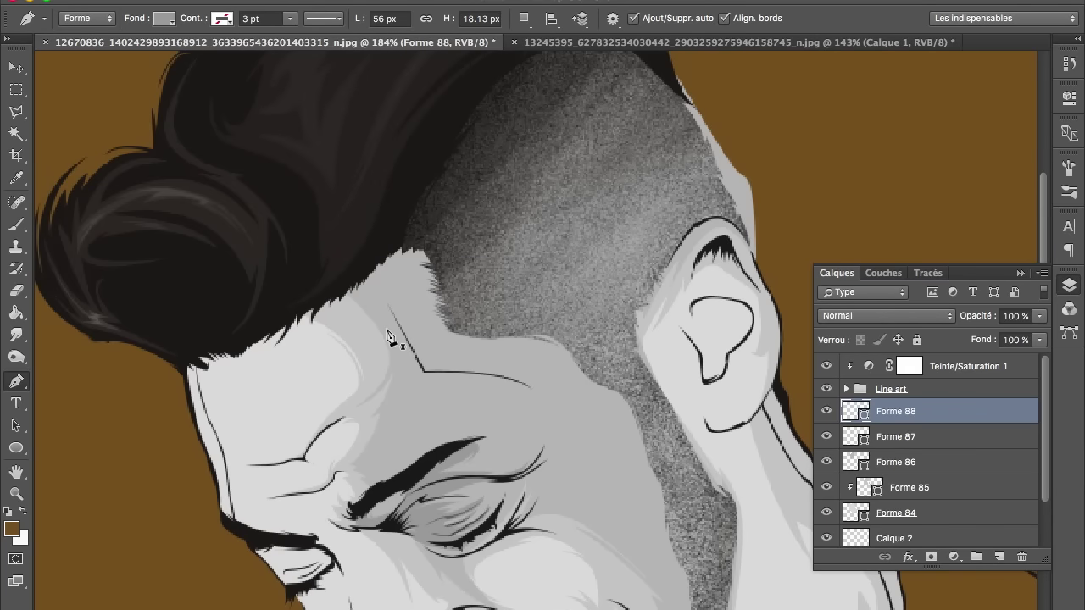
# Outline a thin shadow sliver down the forehead crease from the hairline.
pyautogui.click(369, 261)
pyautogui.click(423, 370)
pyautogui.click(530, 388)
pyautogui.moveTo(426, 383); pyautogui.dragTo(430, 381)
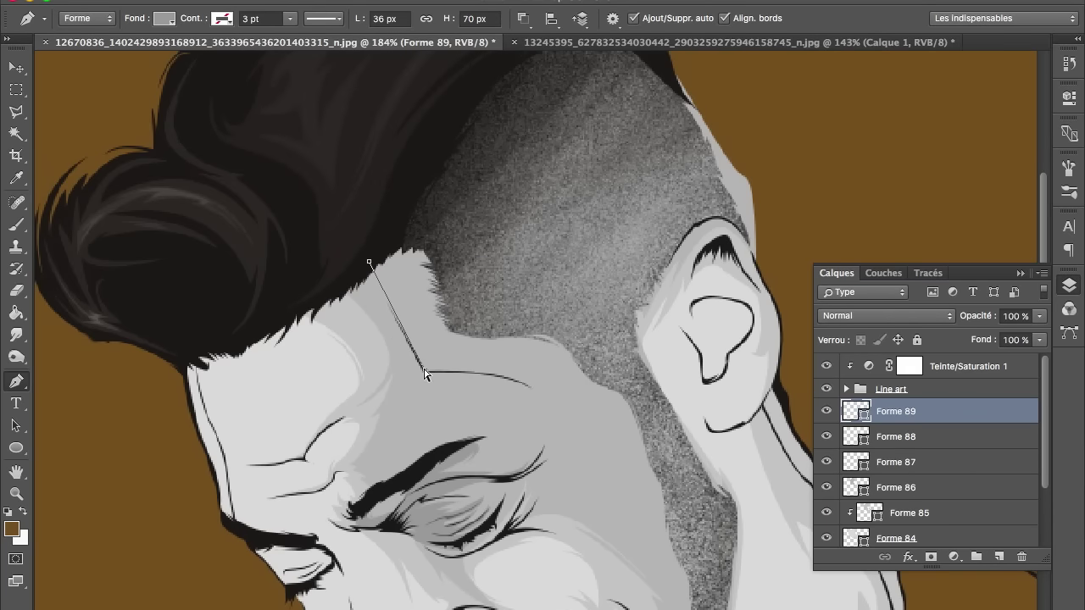
pyautogui.click(405, 377)
pyautogui.click(394, 439)
pyautogui.click(414, 412)
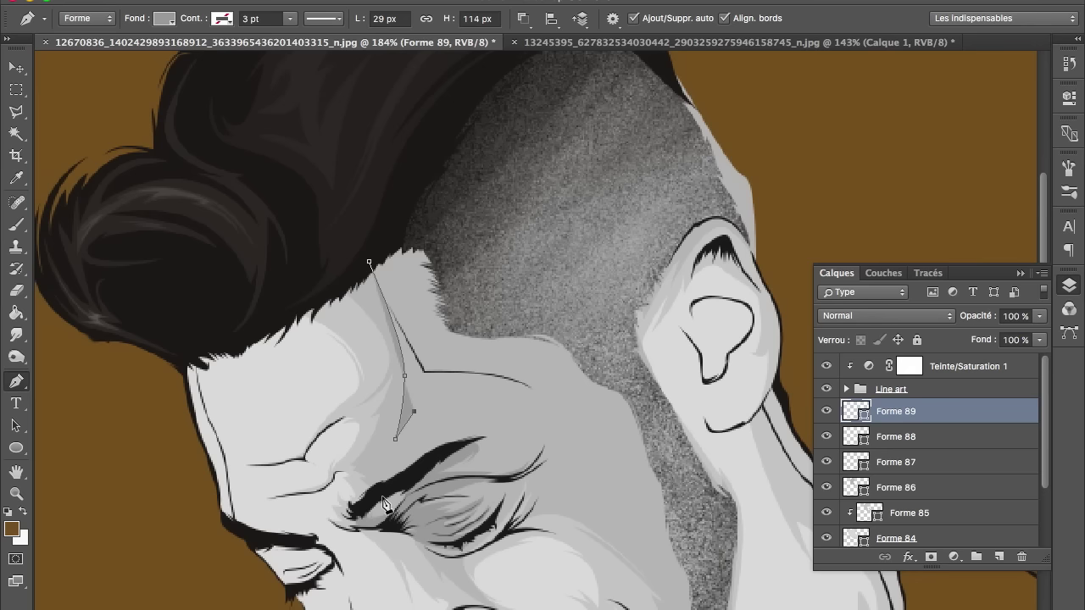
# Extend the brow shadow down the temple and up over the shaved head, then finish it.
pyautogui.moveTo(383, 491); pyautogui.dragTo(362, 515)
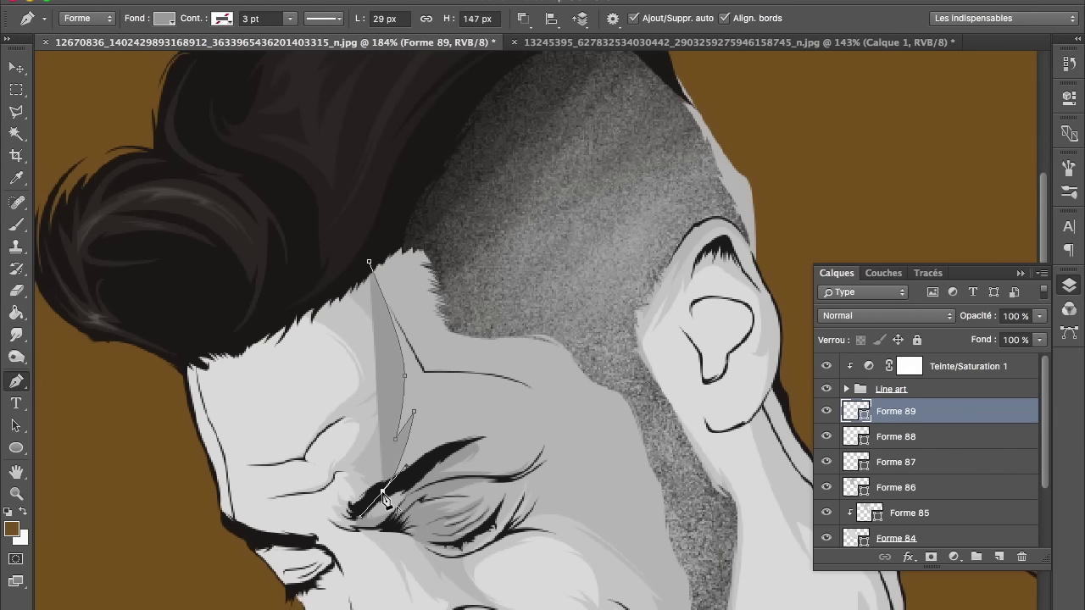
pyautogui.scroll(-3, 554, 416)
pyautogui.hscroll(3, 576, 383)
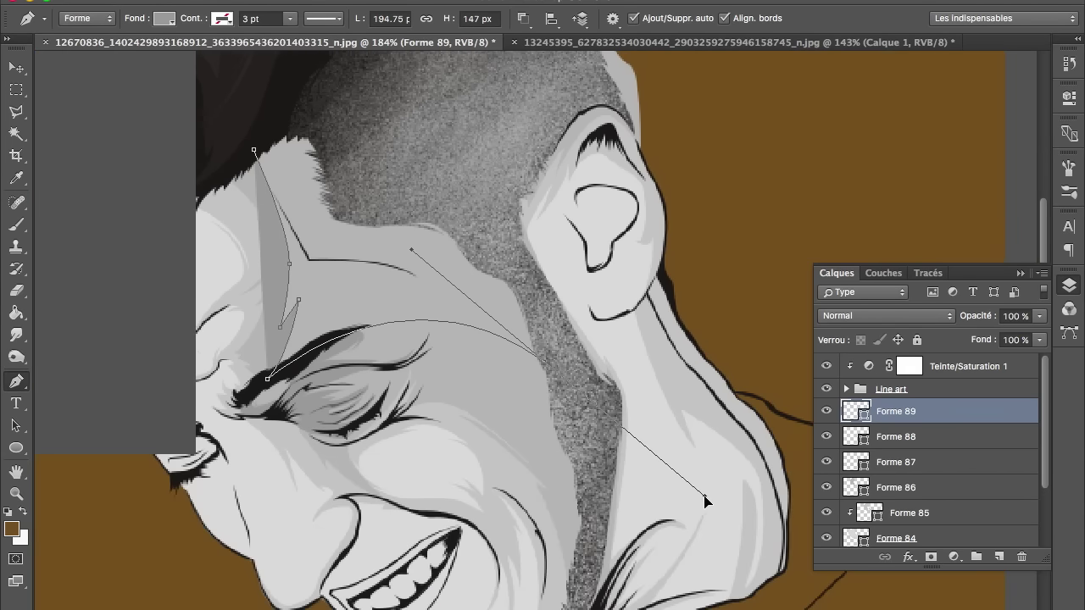
pyautogui.click(440, 320)
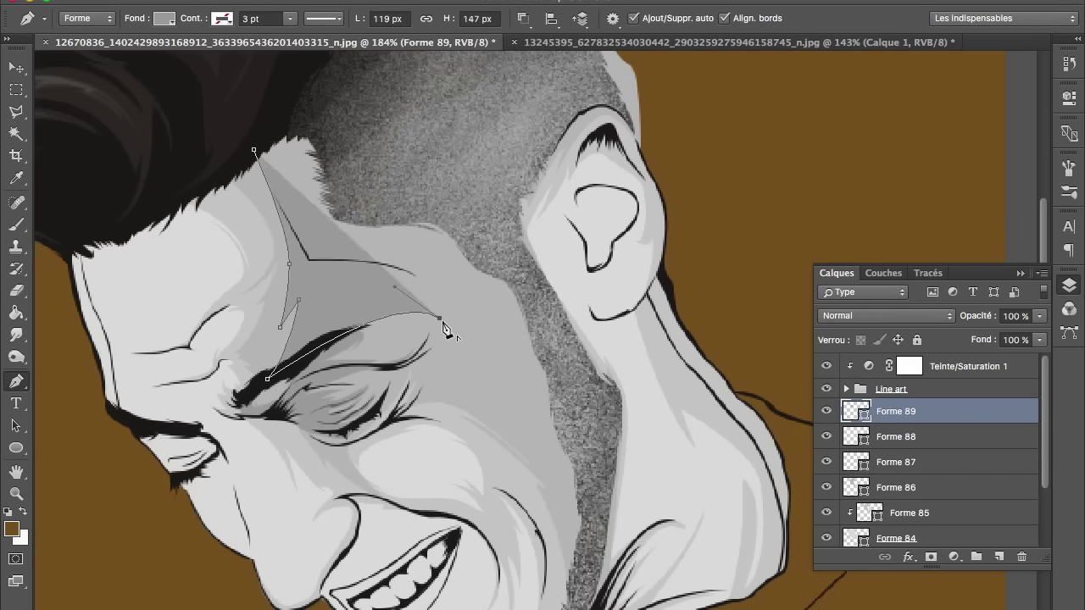
pyautogui.moveTo(531, 418); pyautogui.dragTo(569, 492)
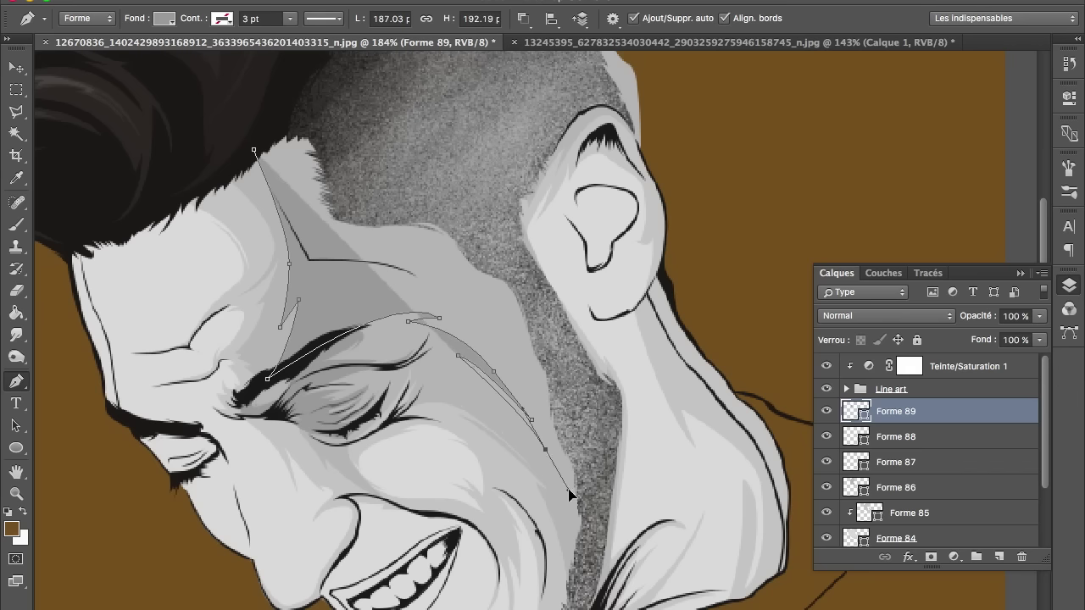
pyautogui.click(576, 546)
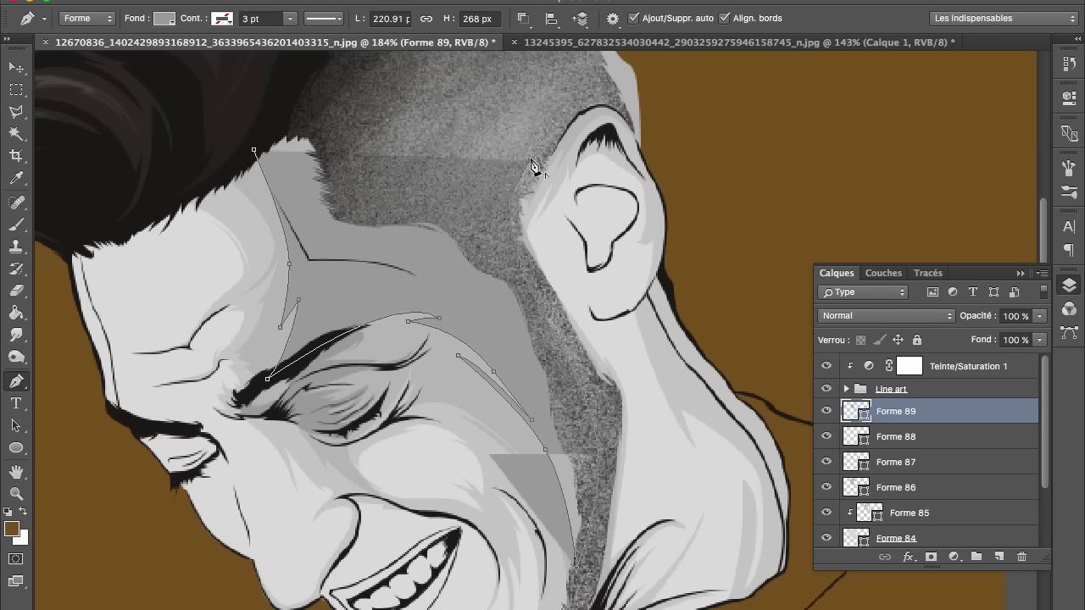
pyautogui.scroll(5, 516, 127)
pyautogui.scroll(1, 492, 170)
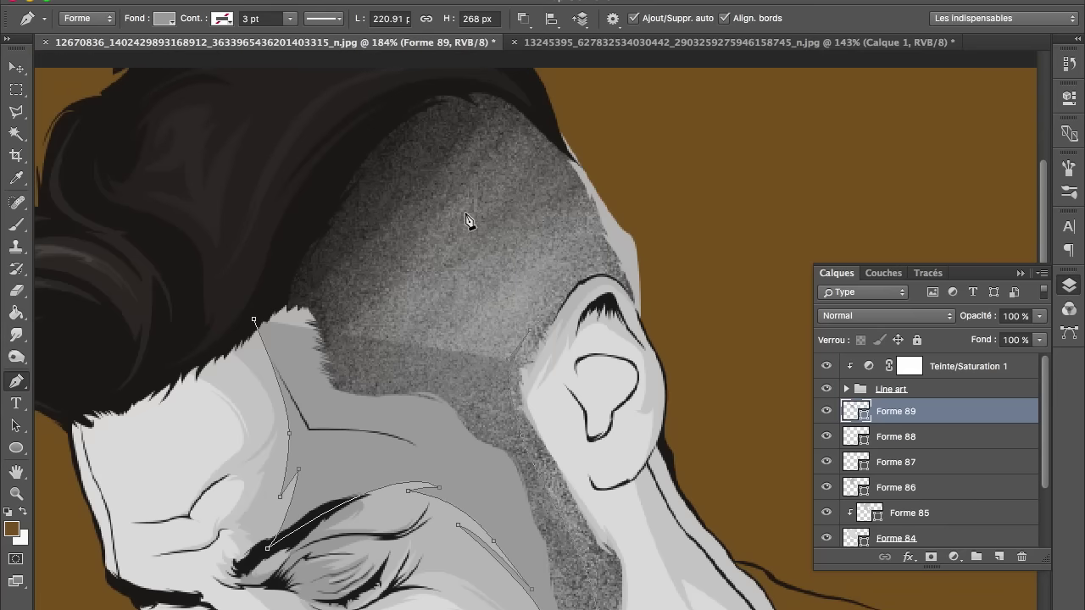
pyautogui.click(449, 225)
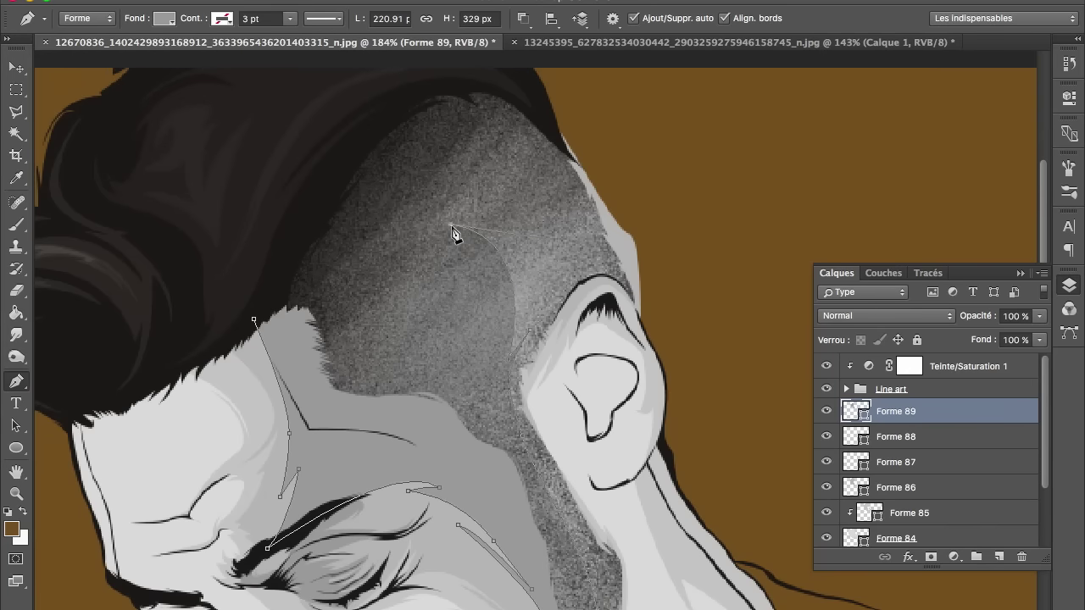
pyautogui.moveTo(235, 224); pyautogui.dragTo(38, 297)
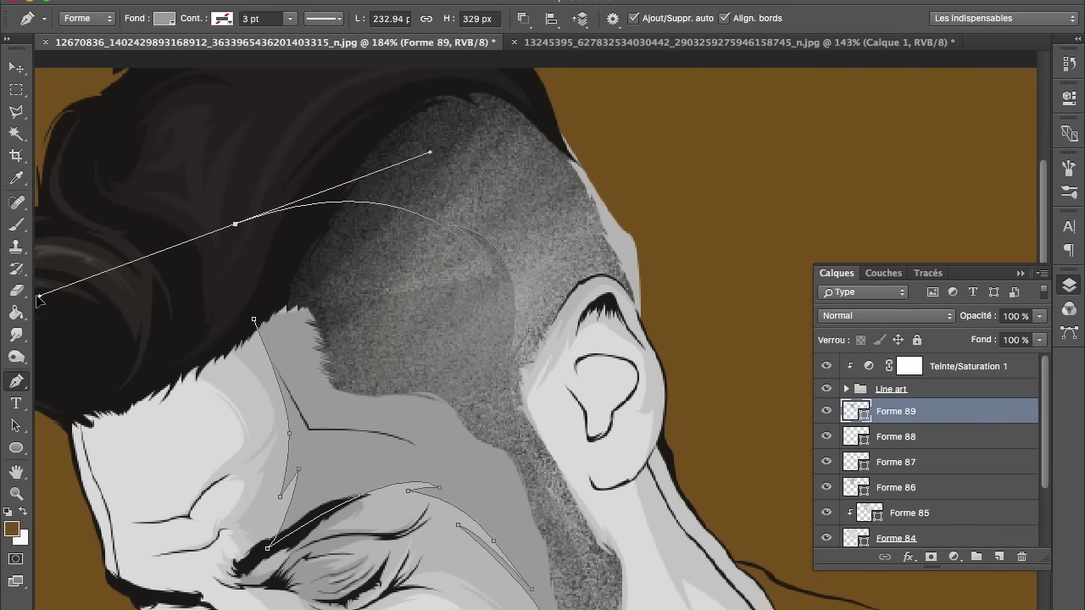
pyautogui.moveTo(146, 303); pyautogui.dragTo(149, 305)
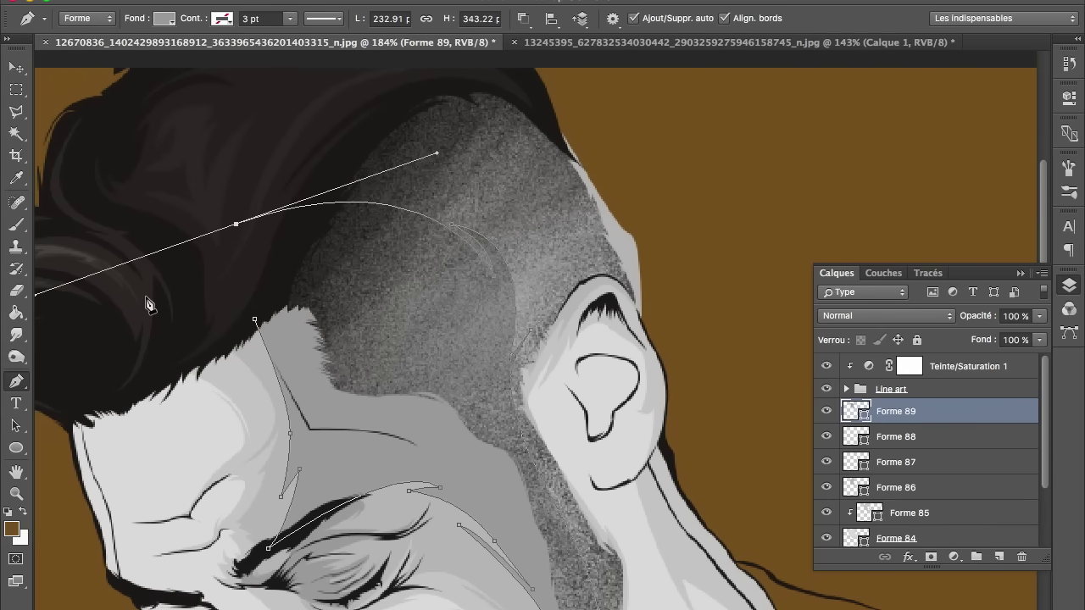
pyautogui.press('Return')
# Set the Forme 89 shadow layer's opacity to 60%.
pyautogui.moveTo(986, 320); pyautogui.dragTo(943, 321)
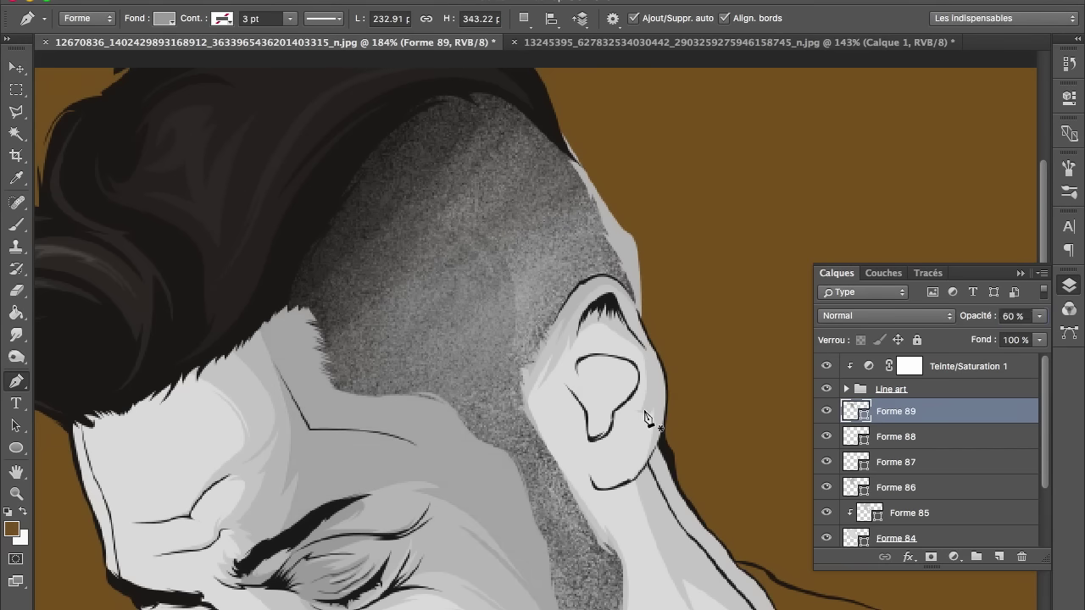
pyautogui.scroll(-3, 644, 418)
pyautogui.scroll(-2, 644, 418)
pyautogui.scroll(-1, 644, 418)
pyautogui.scroll(-1, 644, 418)
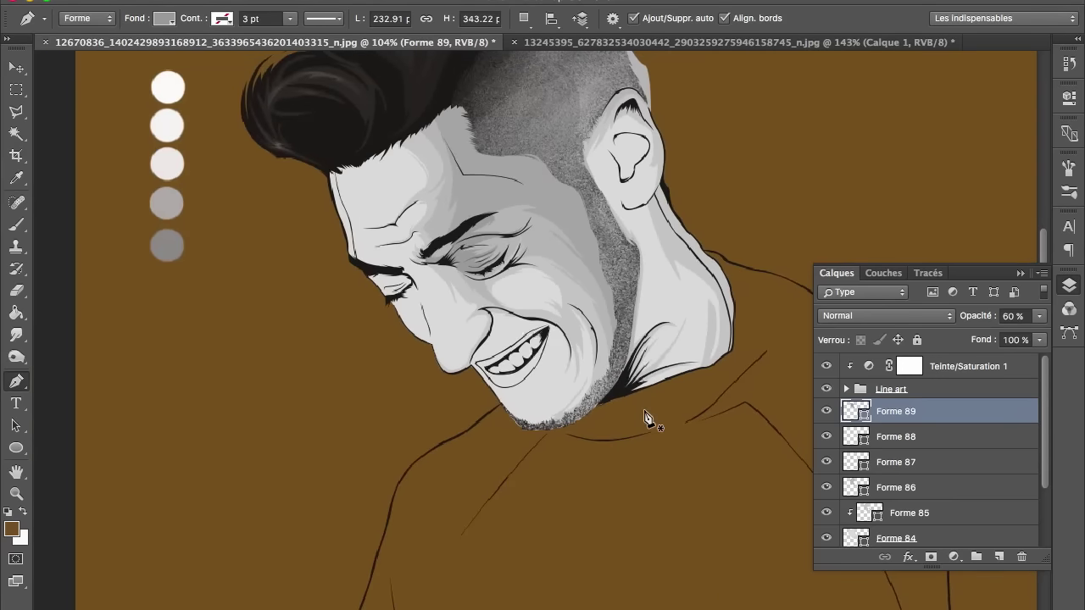
pyautogui.scroll(-1, 644, 417)
pyautogui.scroll(-1, 644, 418)
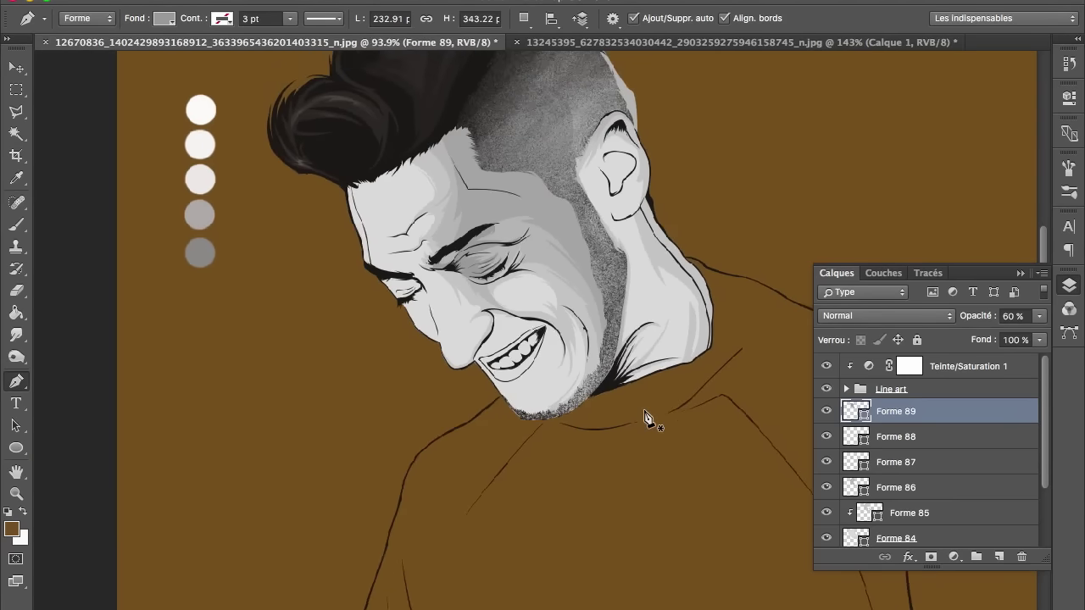
pyautogui.scroll(-1, 640, 418)
pyautogui.scroll(1, 636, 418)
pyautogui.scroll(2, 636, 419)
pyautogui.scroll(-1, 488, 377)
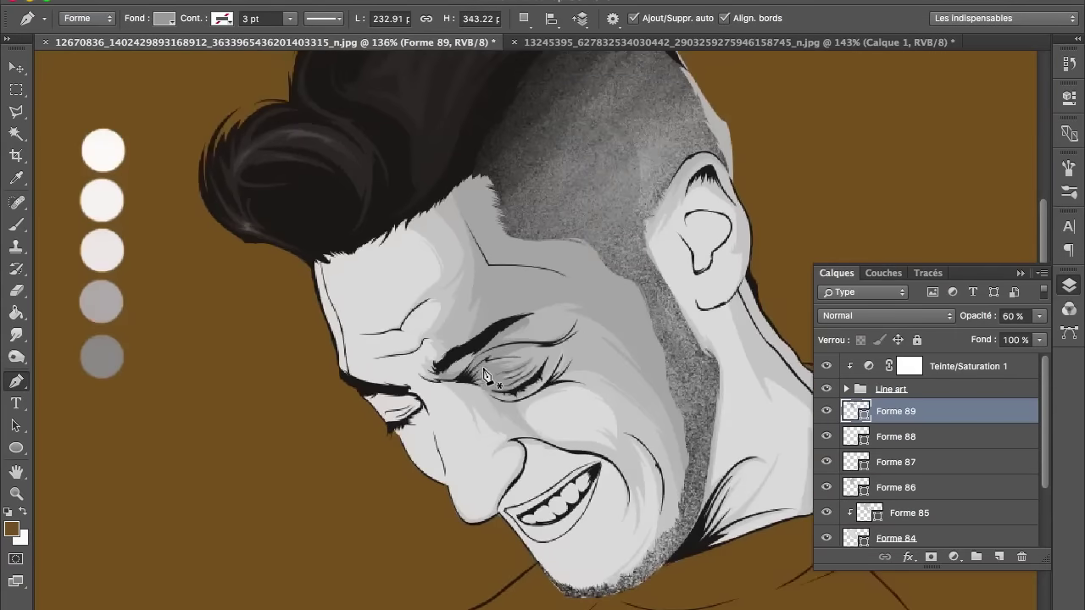
pyautogui.scroll(3, 489, 381)
pyautogui.scroll(1, 482, 310)
pyautogui.scroll(1, 480, 316)
pyautogui.scroll(5, 481, 316)
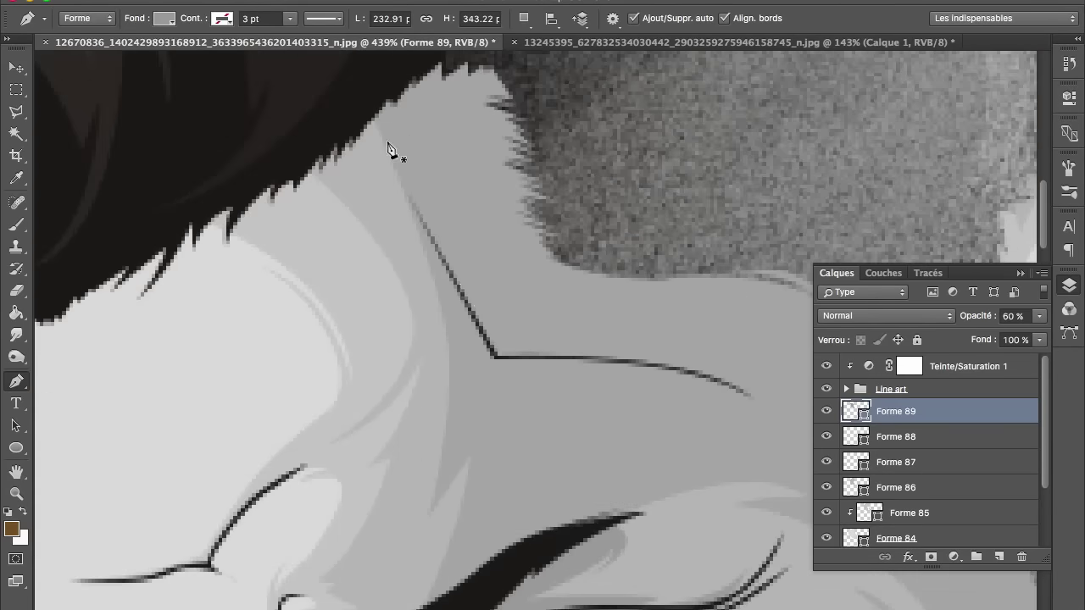
pyautogui.click(494, 356)
# Trace the new shadow edge along the brow and down the temple toward the stubble.
pyautogui.hscroll(5, 535, 370)
pyautogui.scroll(-1, 535, 371)
pyautogui.moveTo(618, 414); pyautogui.dragTo(724, 540)
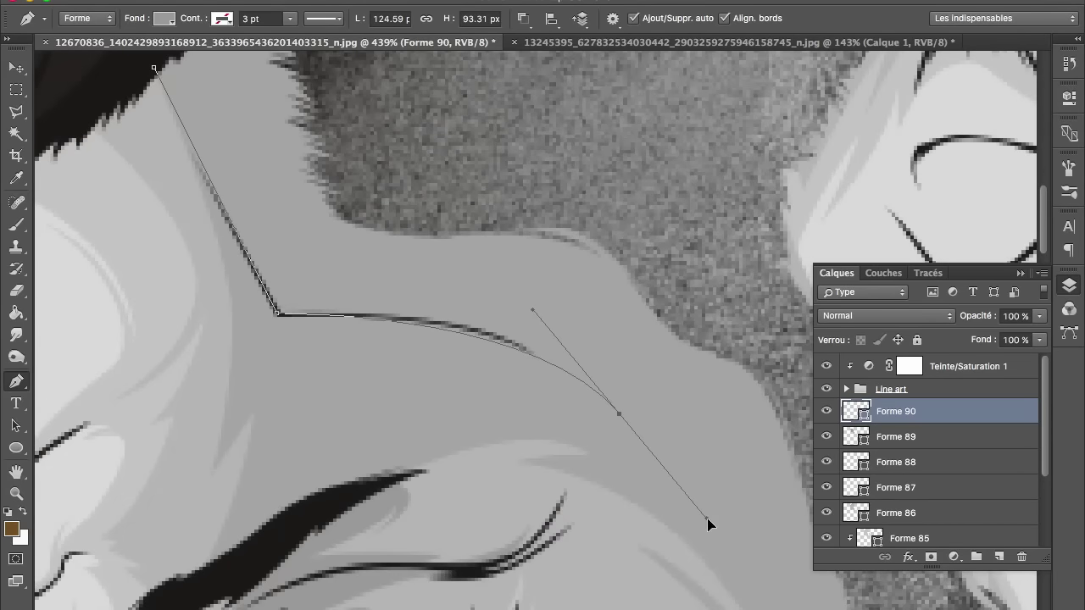
pyautogui.keyDown('alt'); pyautogui.click(618, 414); pyautogui.keyUp('alt')
pyautogui.moveTo(518, 336); pyautogui.dragTo(473, 323)
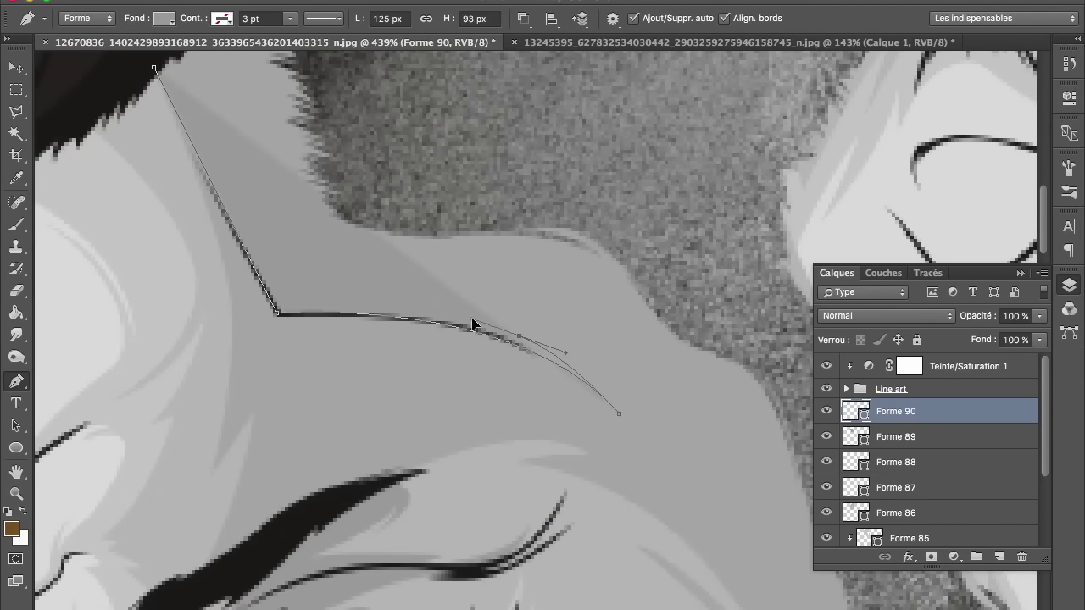
pyautogui.scroll(-3, 543, 344)
pyautogui.hscroll(3, 542, 343)
pyautogui.moveTo(612, 349); pyautogui.dragTo(627, 371)
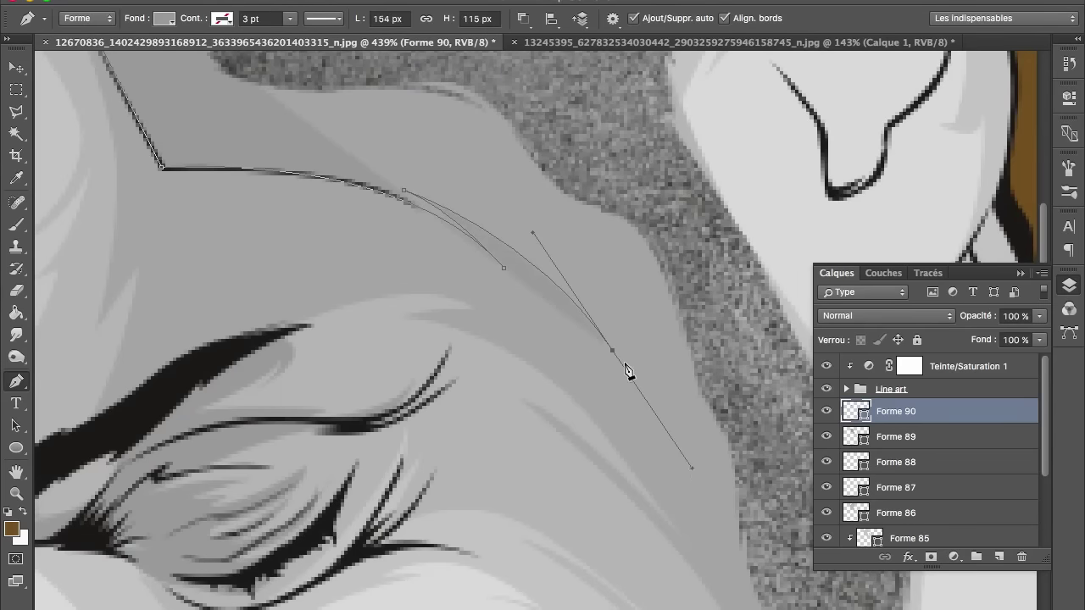
pyautogui.moveTo(717, 455); pyautogui.dragTo(778, 544)
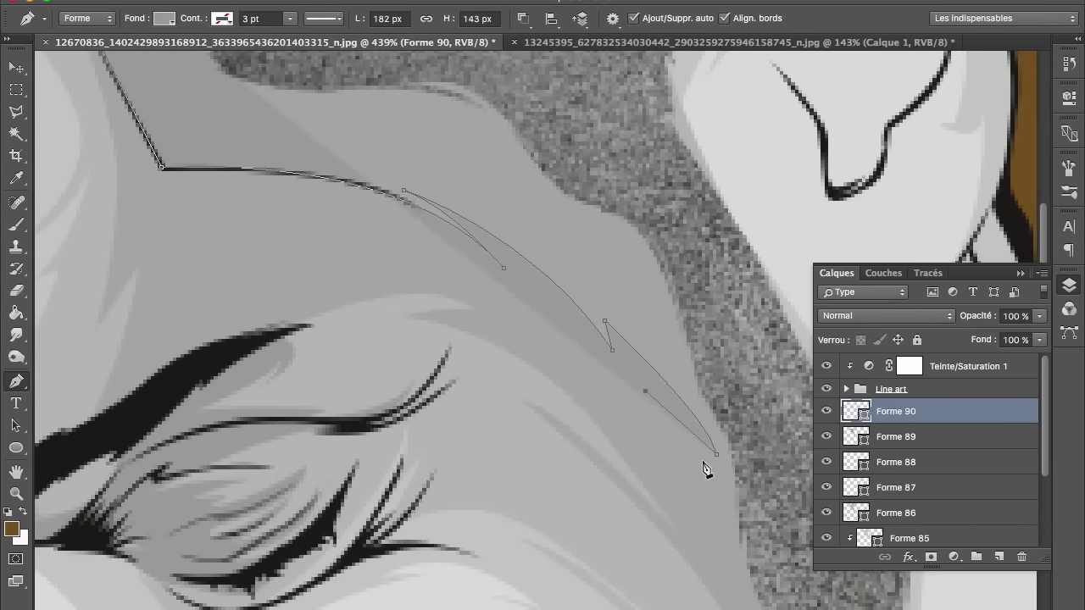
# Curve the shadow outline up to and along the ear's rim.
pyautogui.scroll(5, 693, 290)
pyautogui.hscroll(-1, 694, 290)
pyautogui.moveTo(742, 299); pyautogui.dragTo(816, 153)
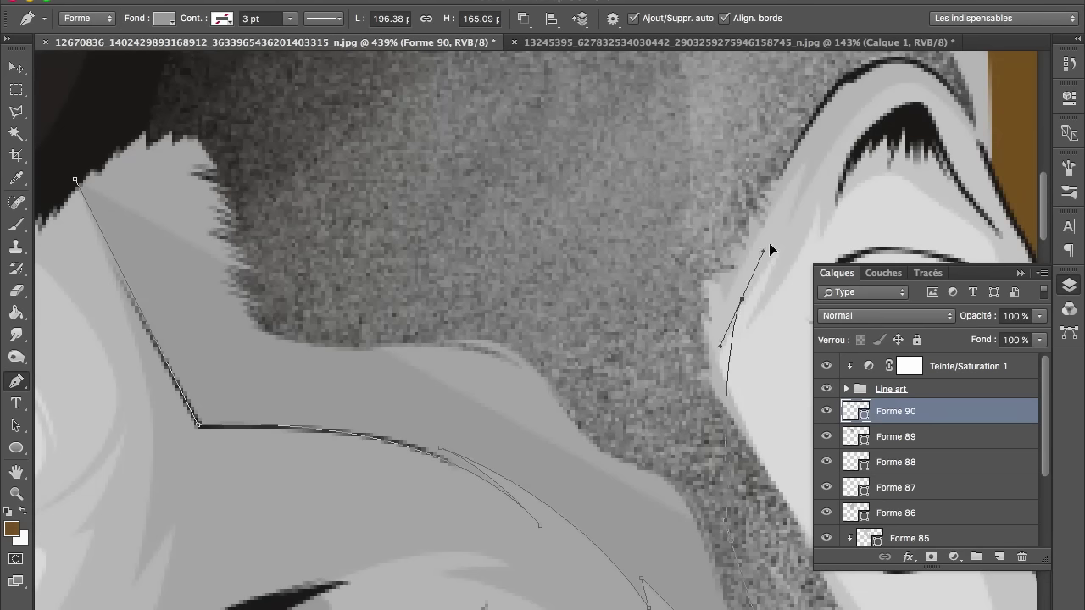
pyautogui.moveTo(860, 98); pyautogui.dragTo(884, 82)
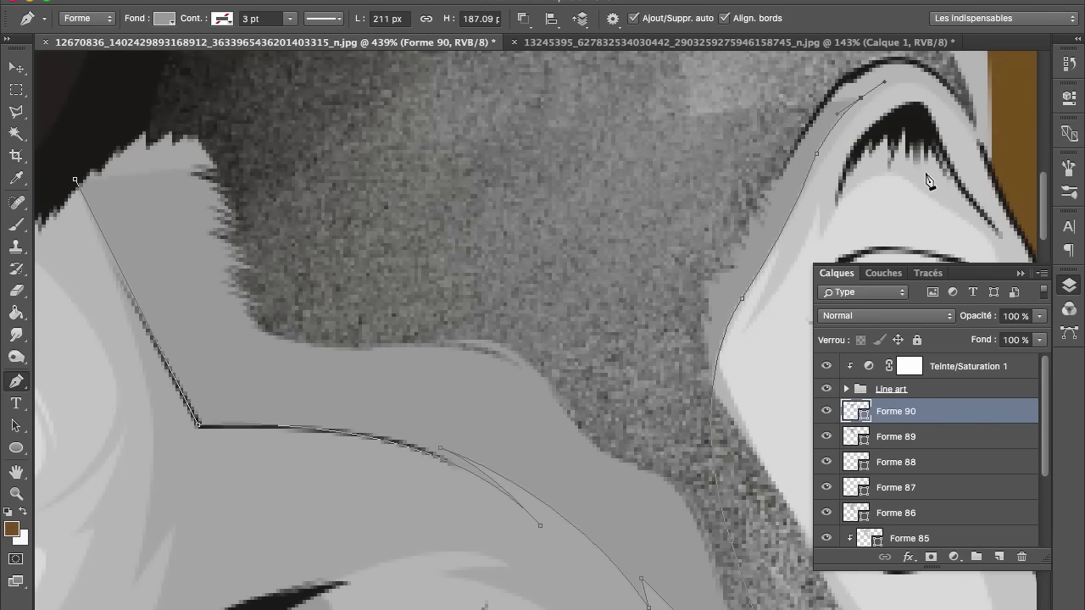
pyautogui.scroll(2, 887, 76)
pyautogui.scroll(2, 814, 85)
pyautogui.scroll(2, 762, 92)
pyautogui.hscroll(-1, 762, 92)
# Carry the outline back across the shaved head and down to the hairline.
pyautogui.moveTo(659, 111); pyautogui.dragTo(684, 80)
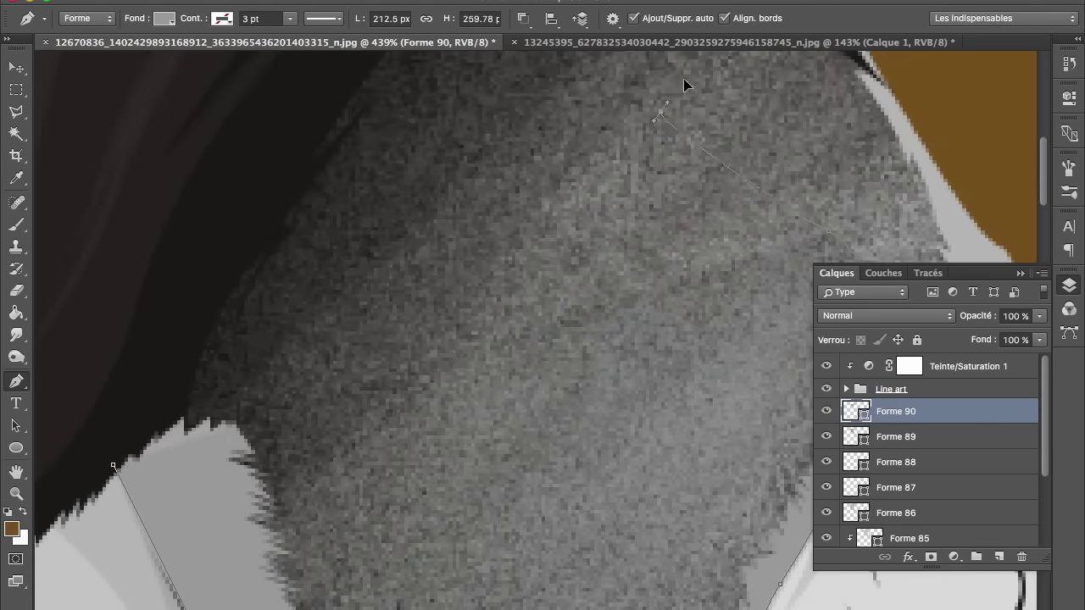
pyautogui.click(708, 200)
pyautogui.moveTo(437, 103); pyautogui.dragTo(359, 122)
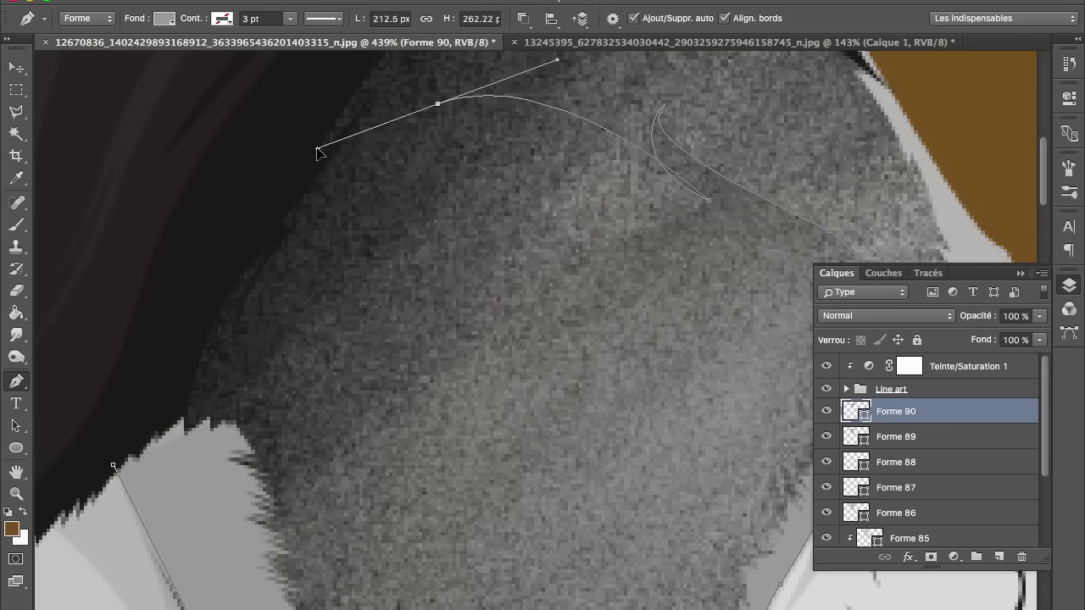
pyautogui.click(437, 103)
pyautogui.moveTo(270, 156); pyautogui.dragTo(141, 354)
pyautogui.scroll(-2, 331, 276)
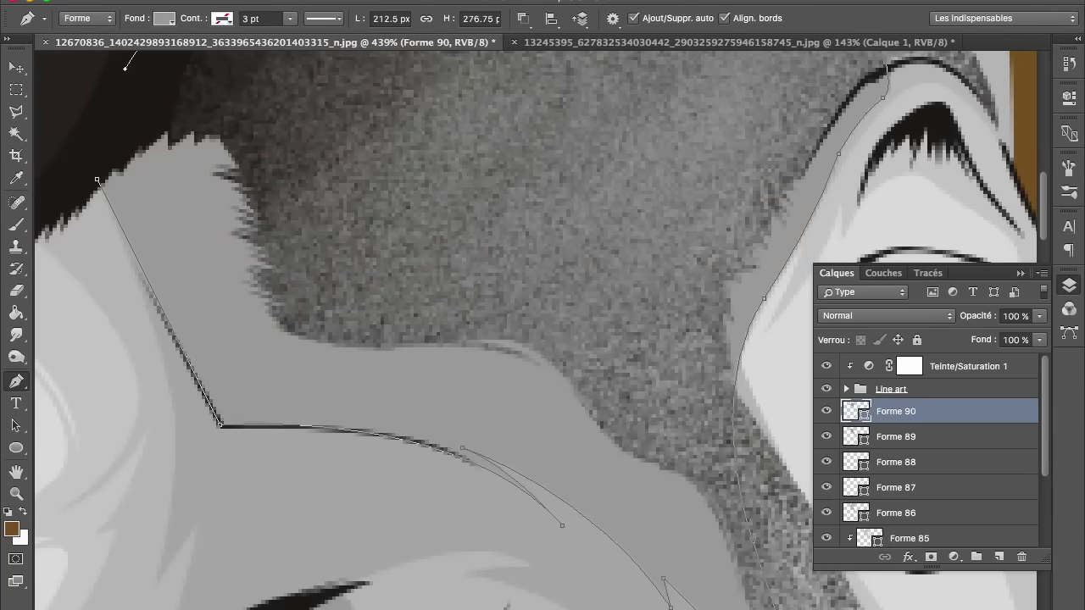
pyautogui.click(163, 18)
pyautogui.click(271, 52)
# Fill the Forme 90 shadow shape with a mid grey.
pyautogui.moveTo(313, 230); pyautogui.dragTo(287, 227)
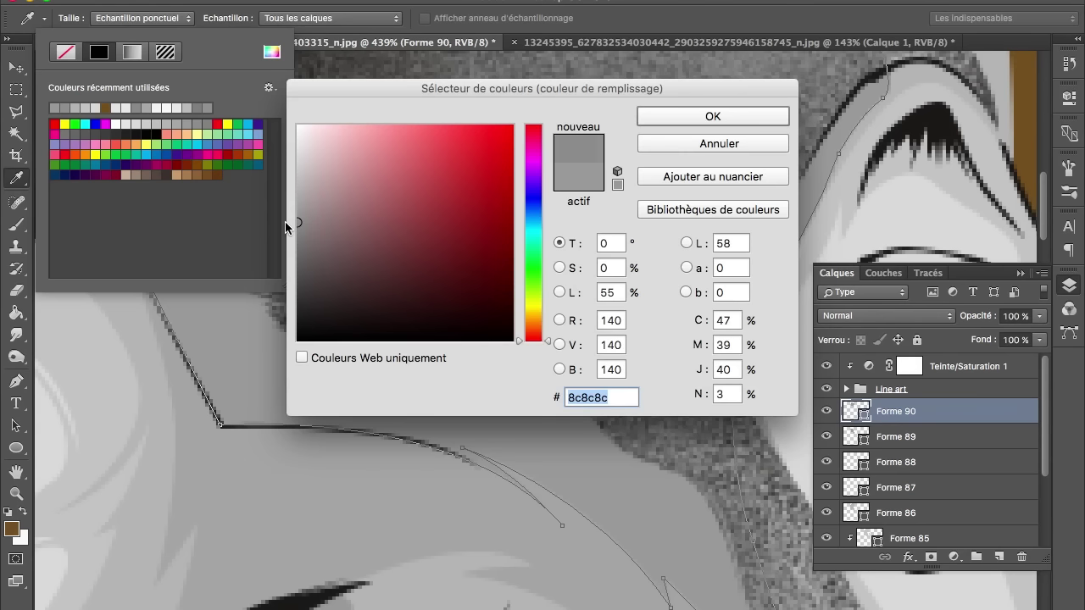
pyautogui.press('Return')
pyautogui.scroll(-5, 484, 283)
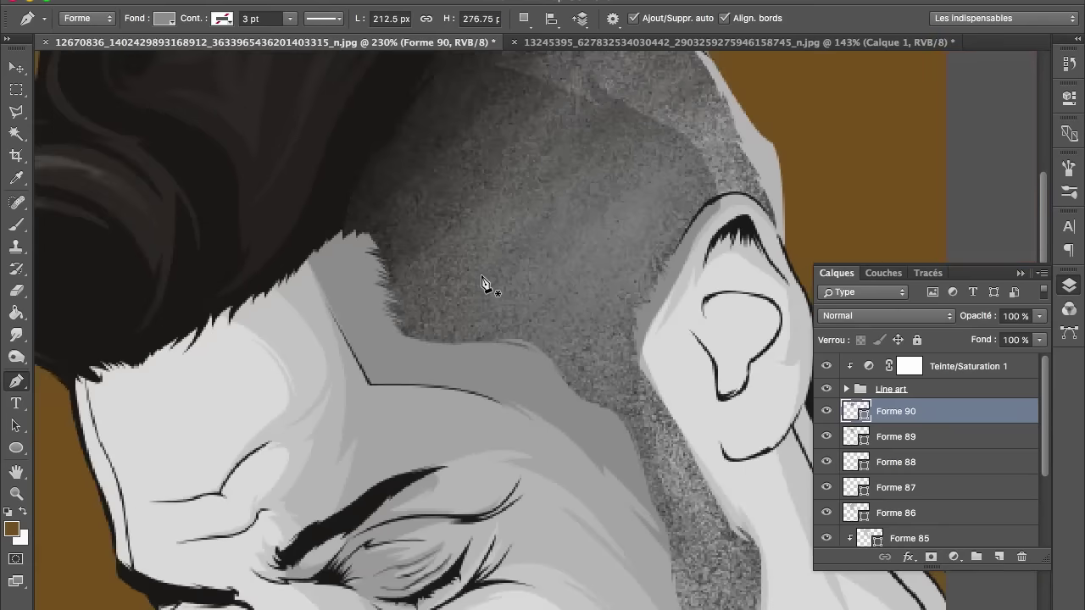
pyautogui.scroll(-3, 671, 164)
# Switch to the Eraser, rasterize the shadow layer, and set the brush size to 175.
pyautogui.press('e')
pyautogui.click(566, 254)
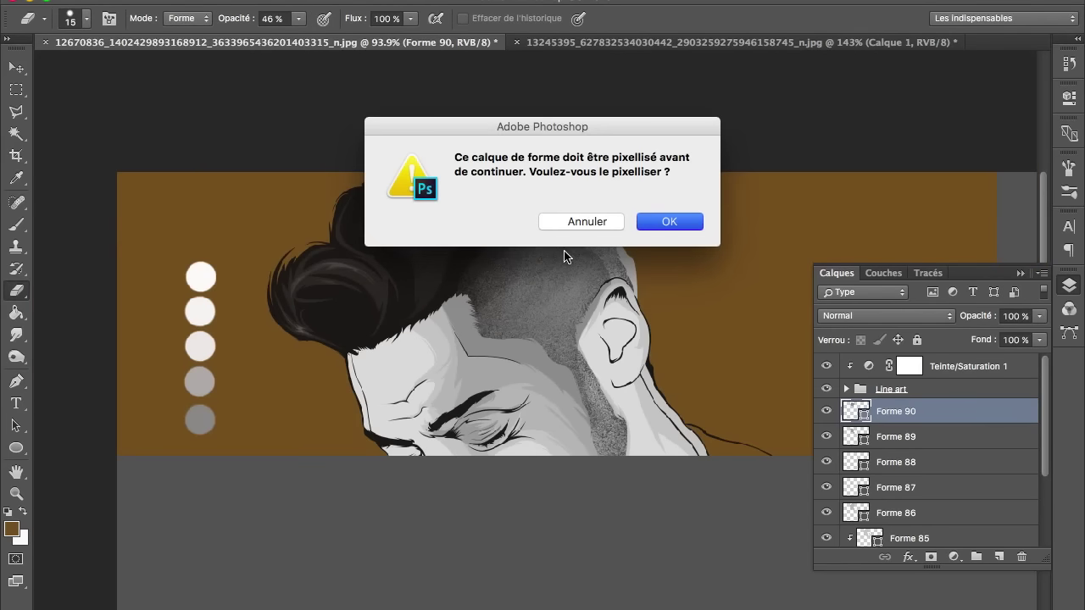
pyautogui.click(666, 223)
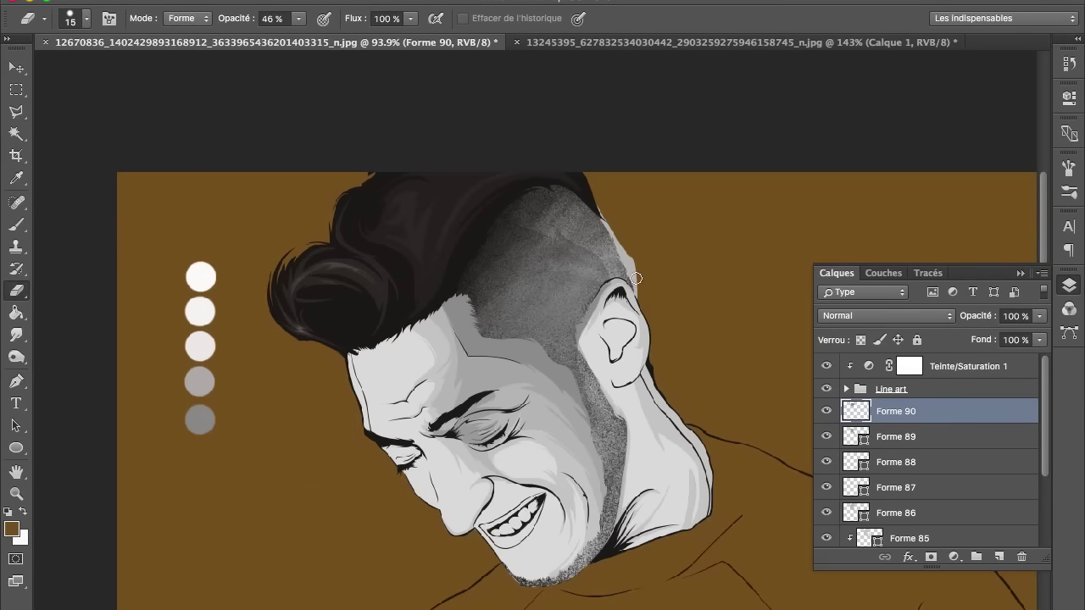
pyautogui.rightClick(636, 278)
pyautogui.moveTo(693, 310); pyautogui.dragTo(738, 310)
pyautogui.press('Return')
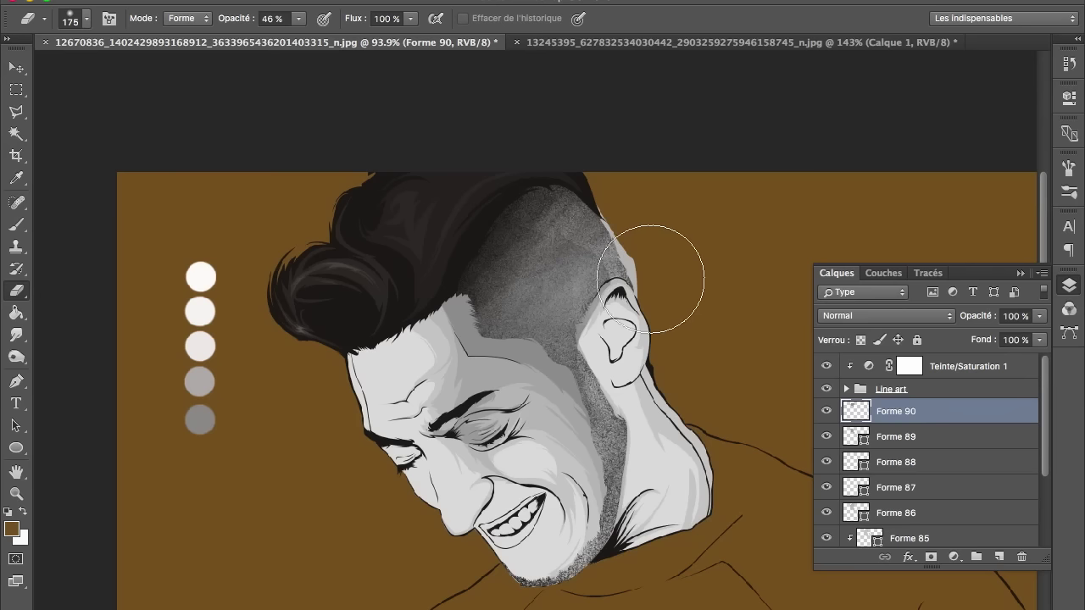
pyautogui.scroll(-5, 676, 300)
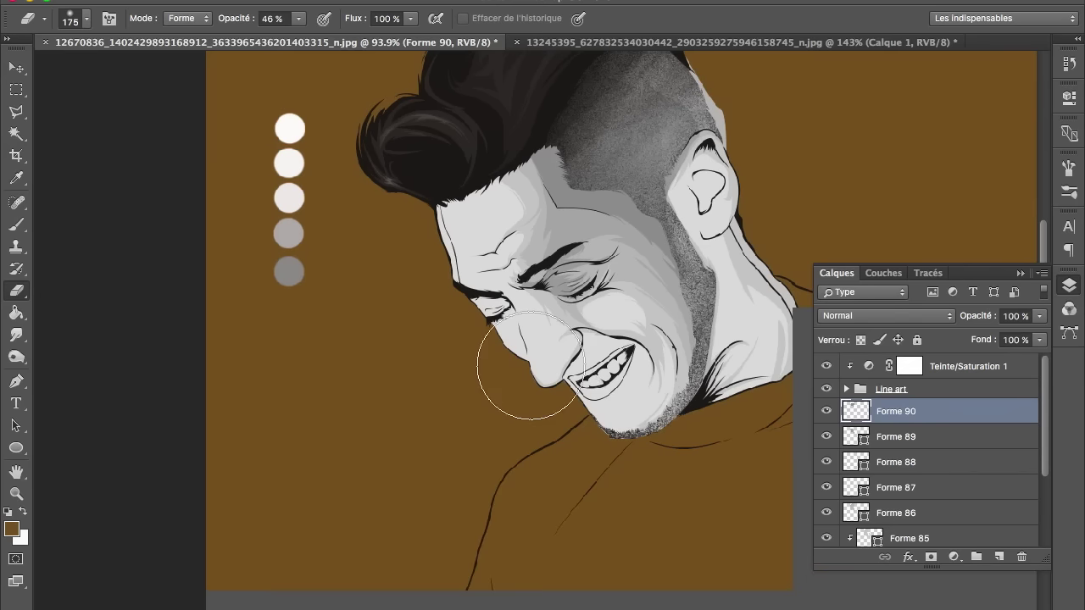
pyautogui.hscroll(3, 509, 367)
pyautogui.scroll(3, 530, 366)
pyautogui.scroll(2, 531, 366)
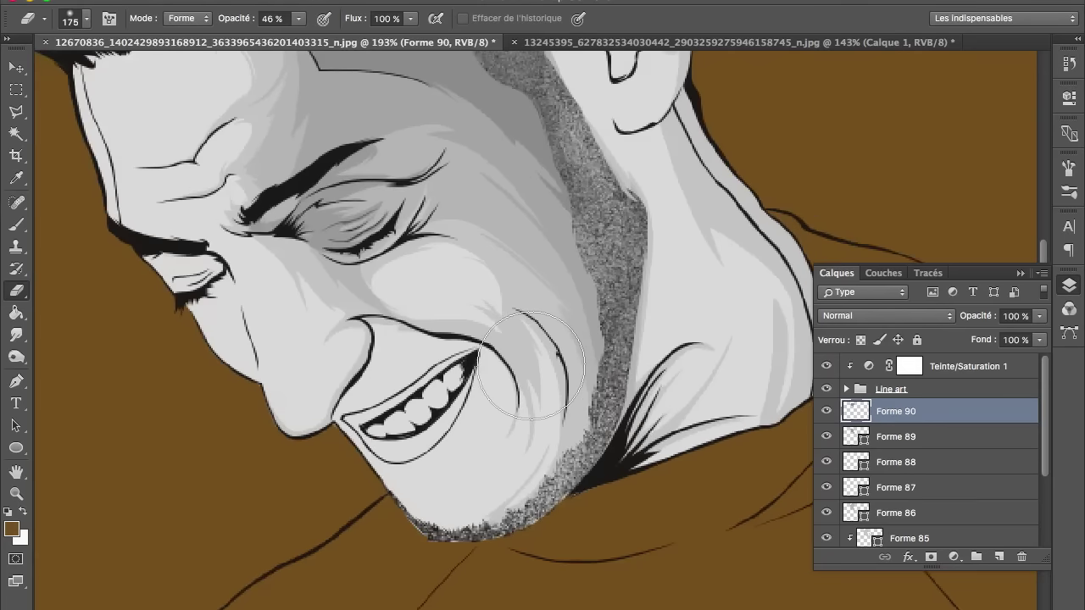
pyautogui.scroll(2, 531, 366)
pyautogui.scroll(3, 531, 366)
pyautogui.hscroll(-5, 530, 367)
# Clip layers Forme 86 through Forme 90 to the layers beneath them.
pyautogui.press('v')
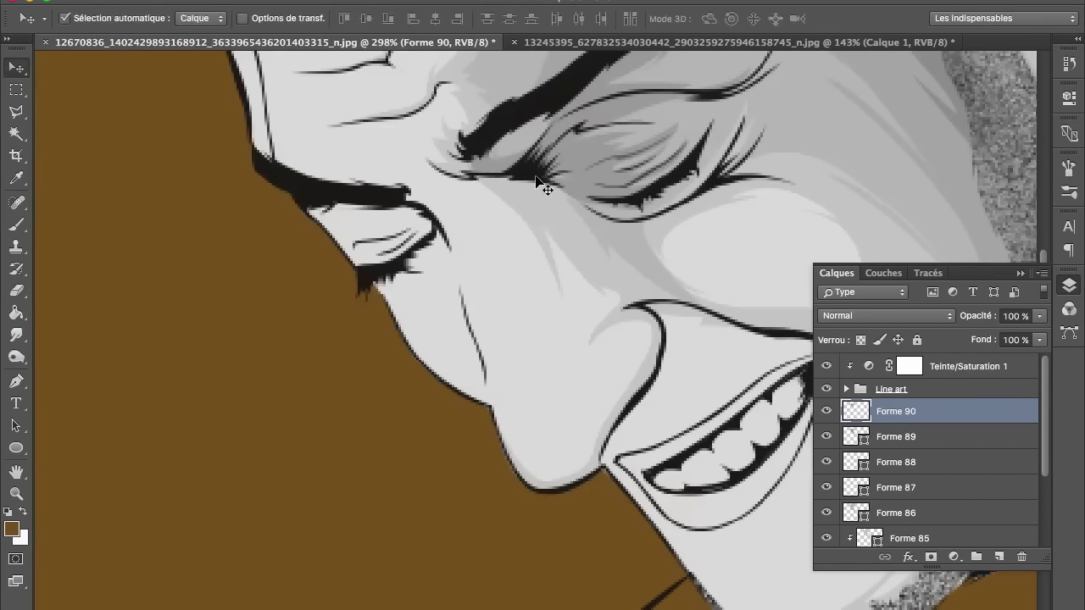
pyautogui.keyDown('ctrl'); pyautogui.click(543, 152); pyautogui.keyUp('ctrl')
pyautogui.keyDown('alt'); pyautogui.click(937, 415); pyautogui.keyUp('alt')
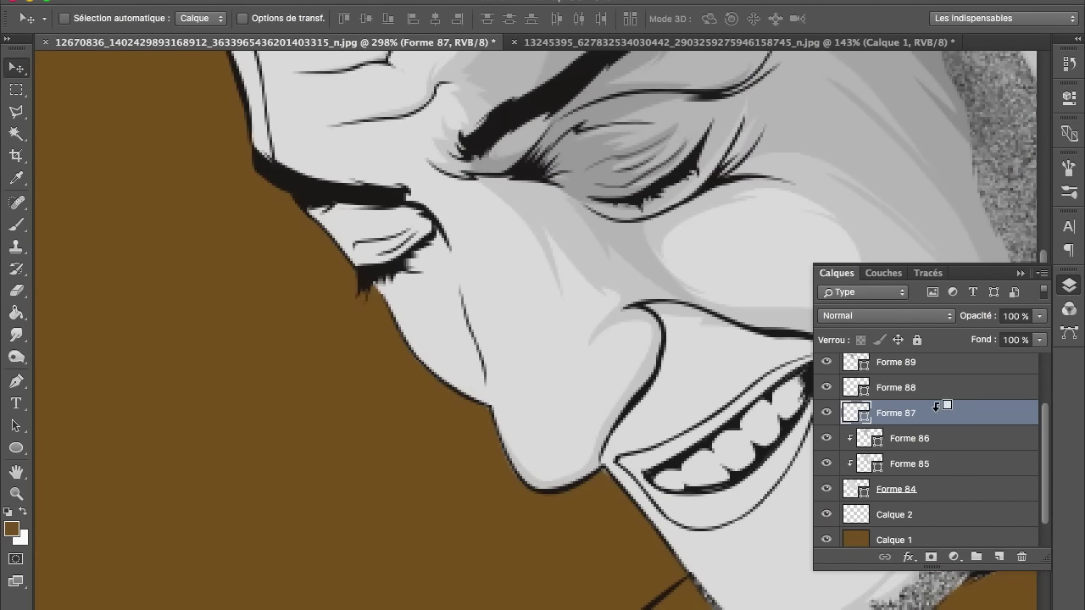
pyautogui.keyDown('alt'); pyautogui.click(937, 396); pyautogui.keyUp('alt')
pyautogui.scroll(3, 939, 384)
pyautogui.keyDown('alt'); pyautogui.click(929, 422); pyautogui.keyUp('alt')
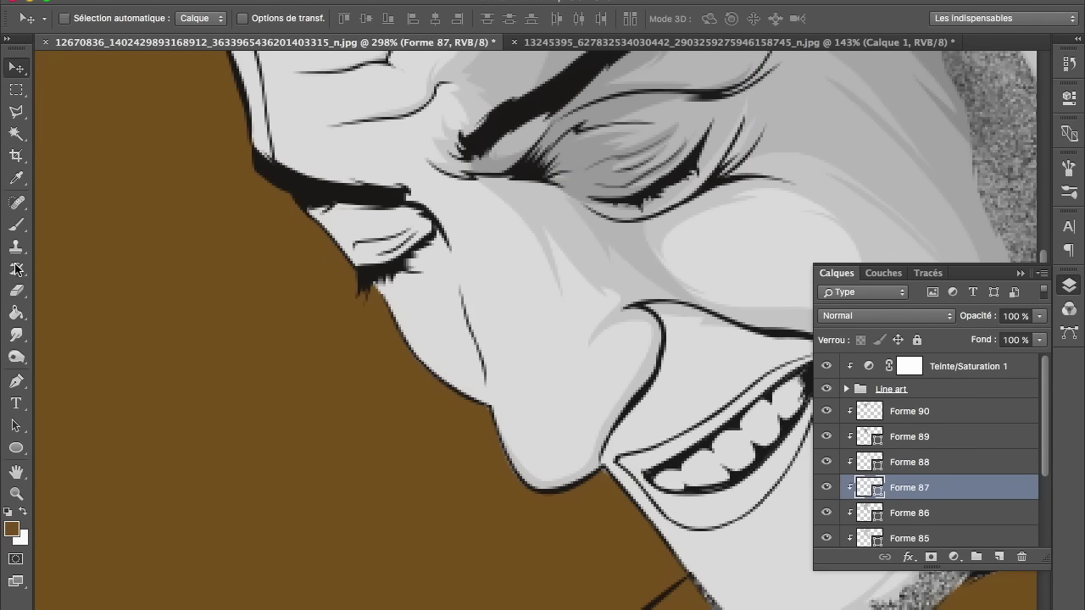
# Set the Eraser to 17% opacity and a 70 px brush size.
pyautogui.press('e')
pyautogui.moveTo(247, 18); pyautogui.dragTo(230, 18)
pyautogui.rightClick(771, 170)
pyautogui.click(796, 167)
pyautogui.press('Return')
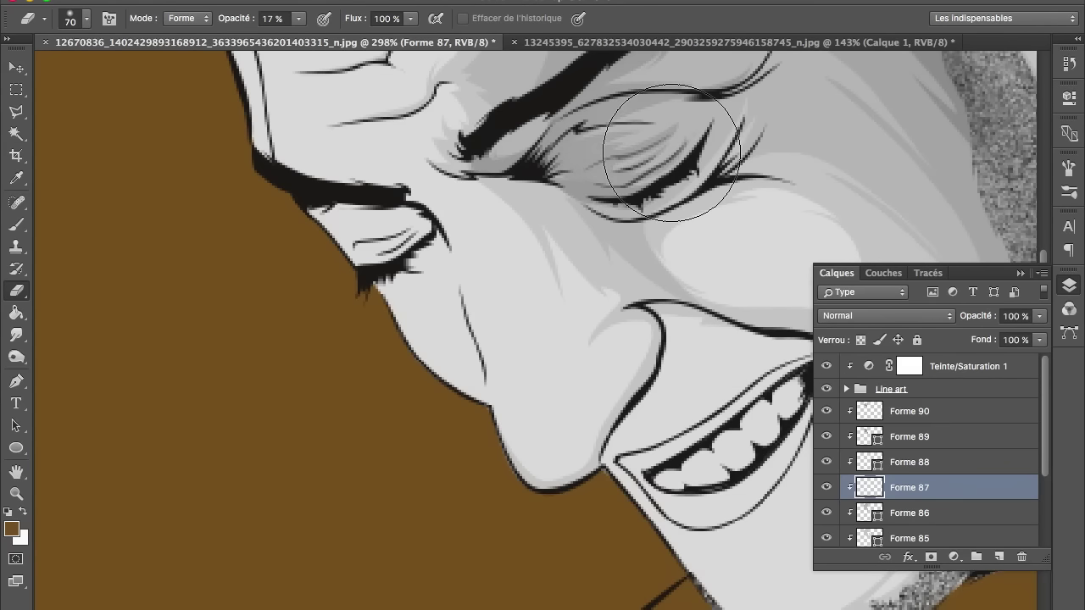
pyautogui.scroll(3, 672, 153)
pyautogui.scroll(3, 671, 153)
pyautogui.press('p')
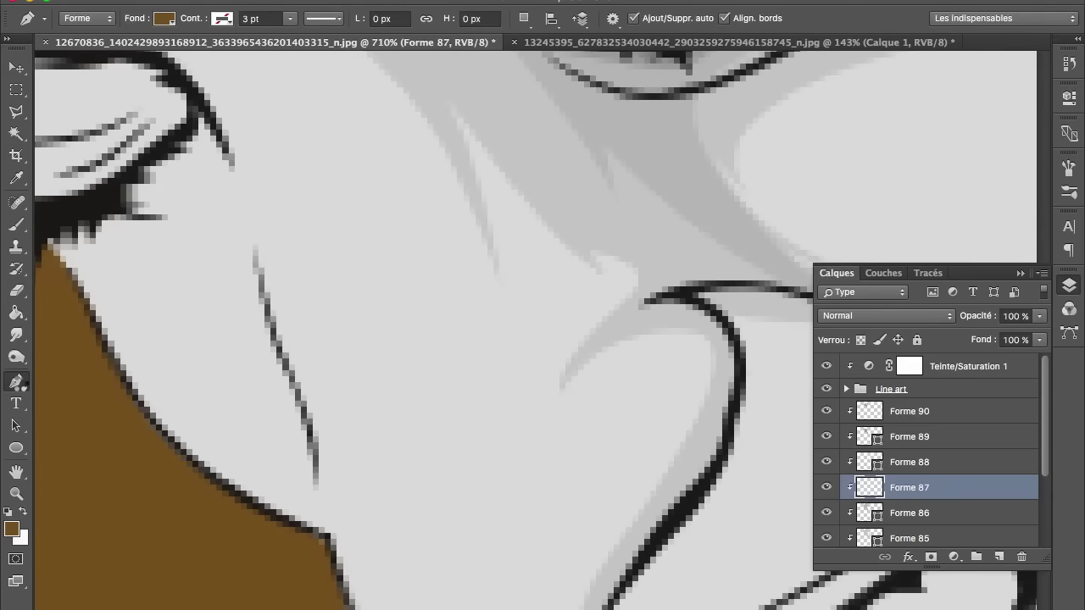
pyautogui.scroll(5, 450, 371)
# Draw a closed sliver shape along the eyelid beneath the eyebrow.
pyautogui.click(408, 514)
pyautogui.click(430, 485)
pyautogui.click(473, 467)
pyautogui.click(510, 443)
pyautogui.click(522, 451)
pyautogui.click(455, 513)
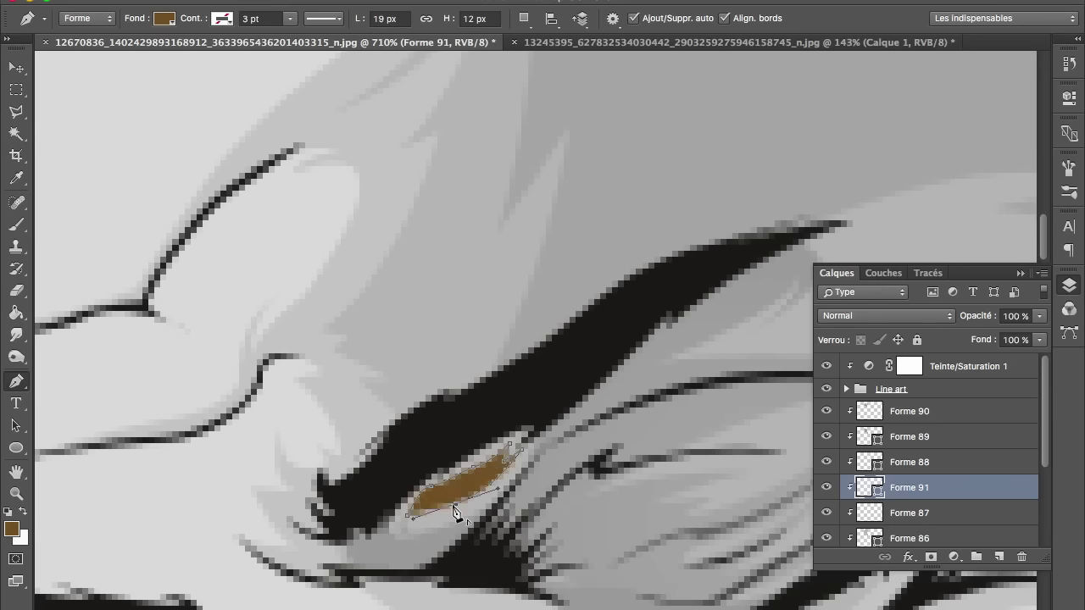
pyautogui.click(488, 501)
pyautogui.click(408, 519)
# Fill the eyelid sliver with white and lower its layer opacity to 58%.
pyautogui.click(165, 18)
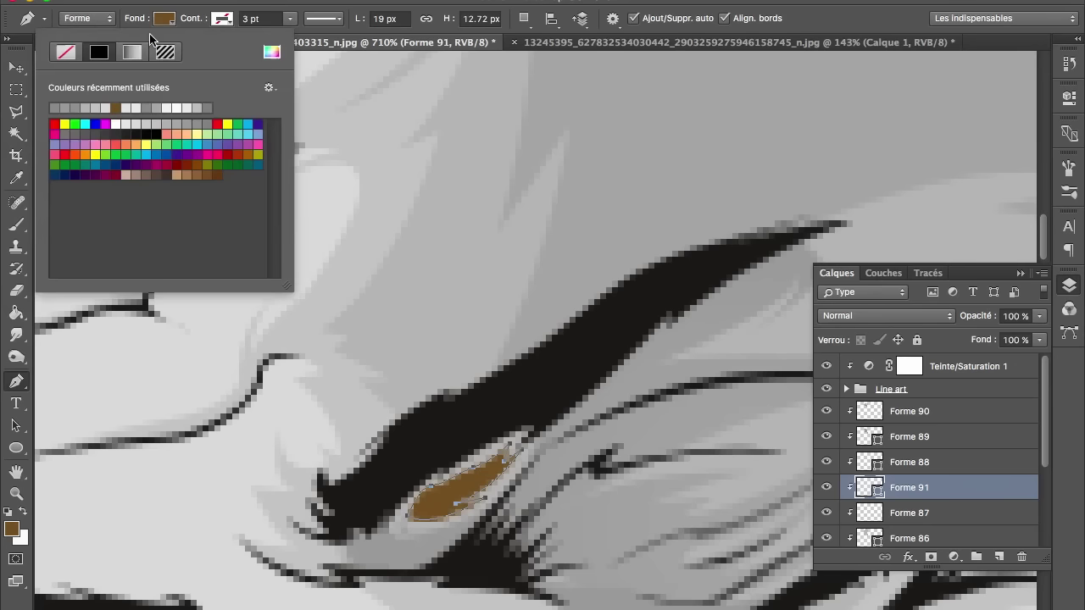
pyautogui.click(116, 124)
pyautogui.press('Return')
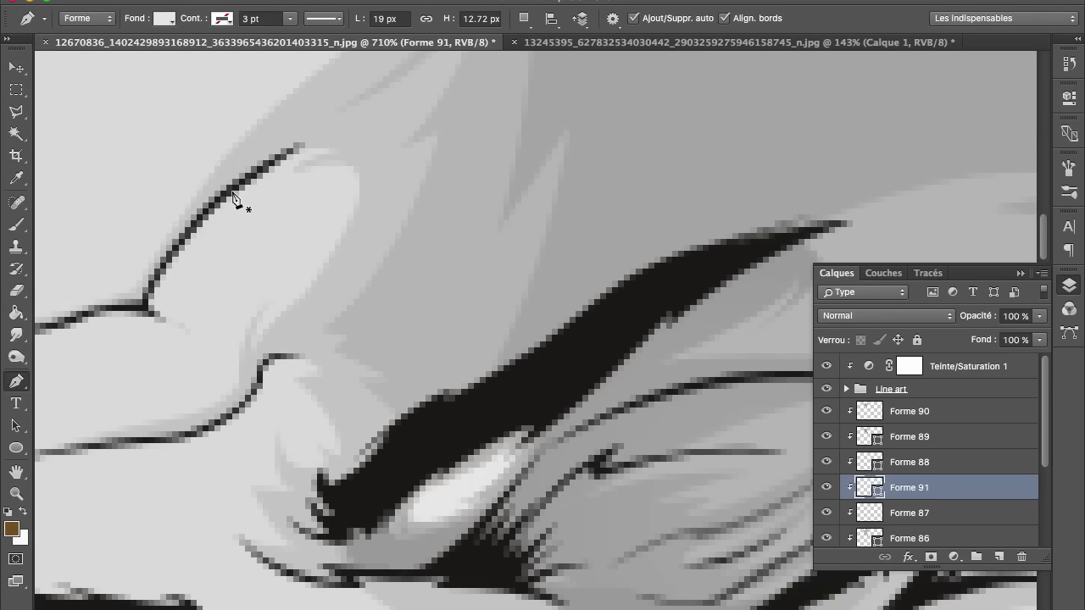
pyautogui.scroll(-5, 237, 202)
pyautogui.hscroll(3, 235, 199)
pyautogui.scroll(-6, 235, 199)
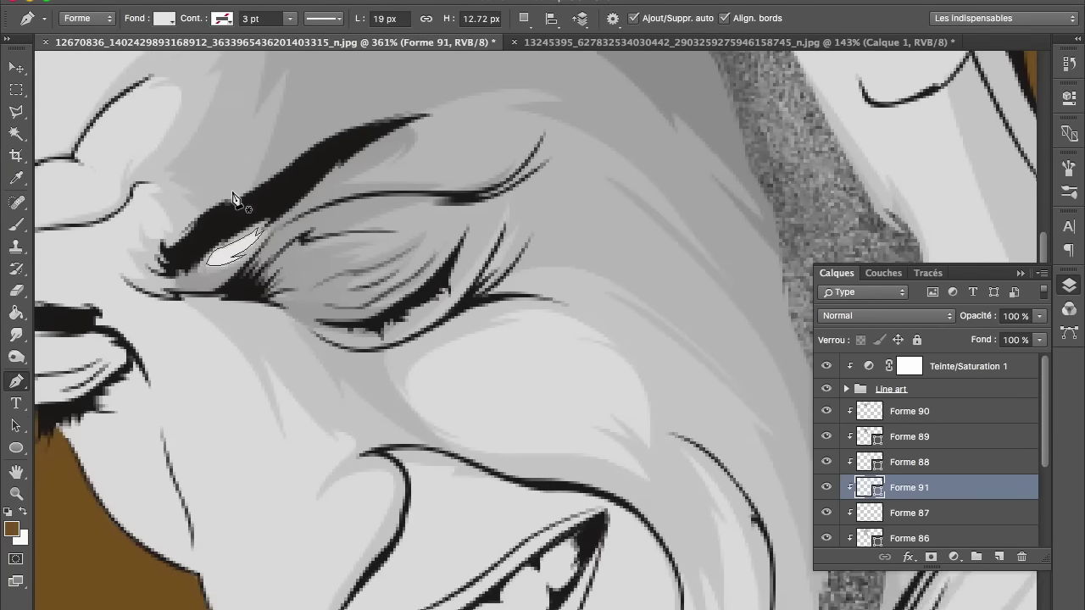
pyautogui.scroll(-4, 636, 330)
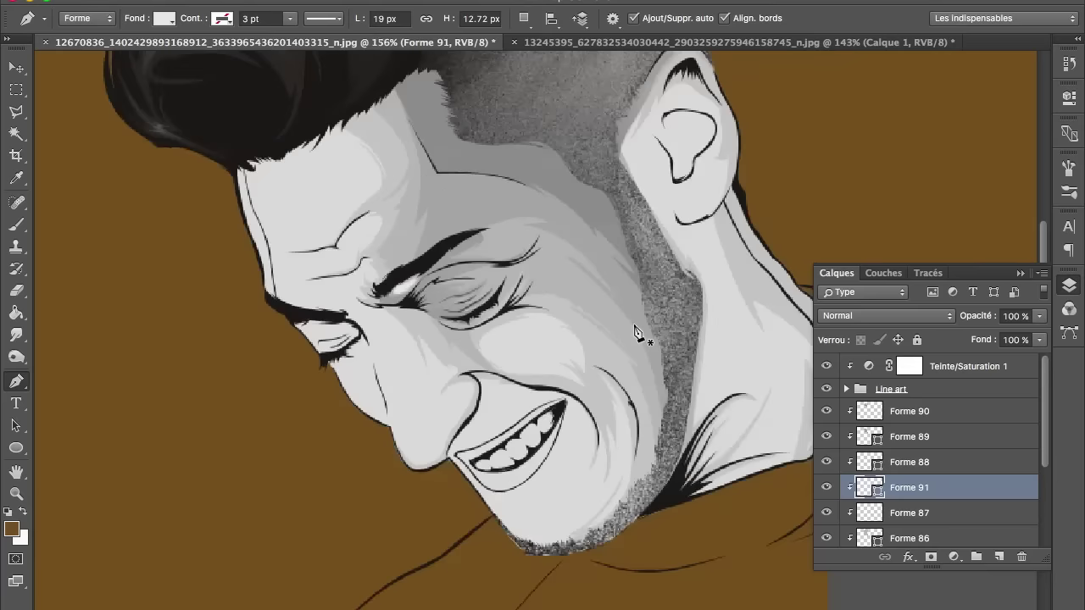
pyautogui.moveTo(975, 315); pyautogui.dragTo(945, 319)
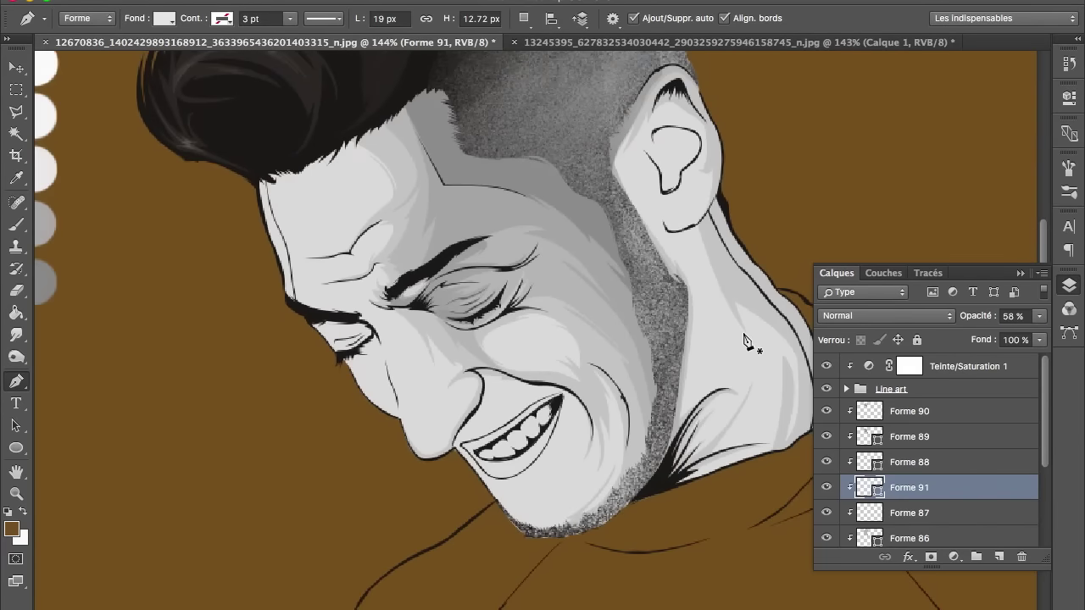
pyautogui.scroll(1, 744, 340)
pyautogui.scroll(1, 744, 341)
pyautogui.scroll(1, 744, 341)
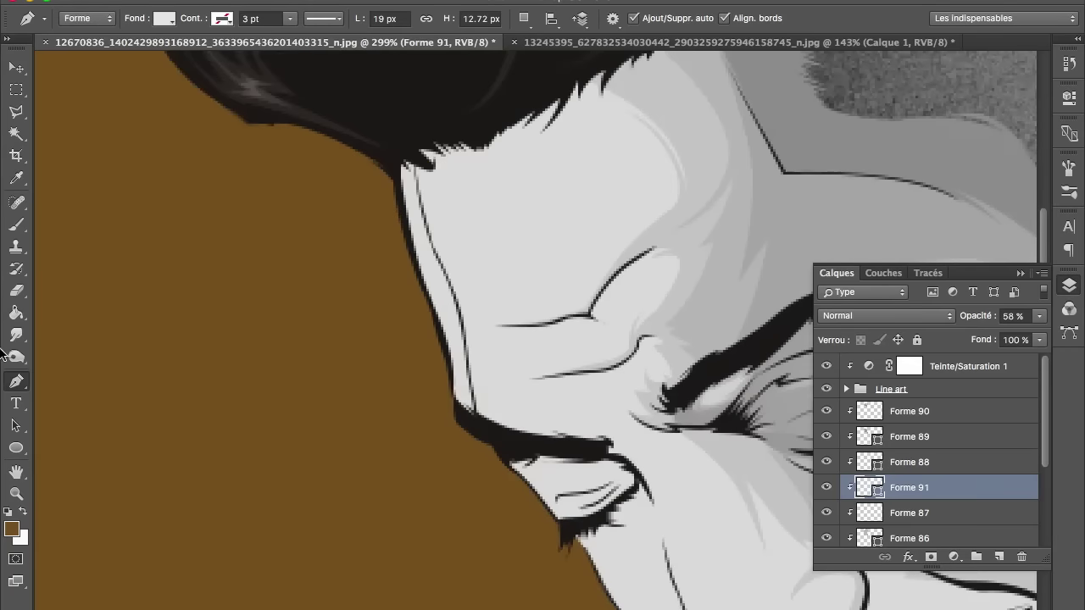
# Start a new shading path at the hair and curve it down along the forehead wrinkle.
pyautogui.click(510, 104)
pyautogui.moveTo(489, 215); pyautogui.dragTo(493, 286)
pyautogui.click(509, 303)
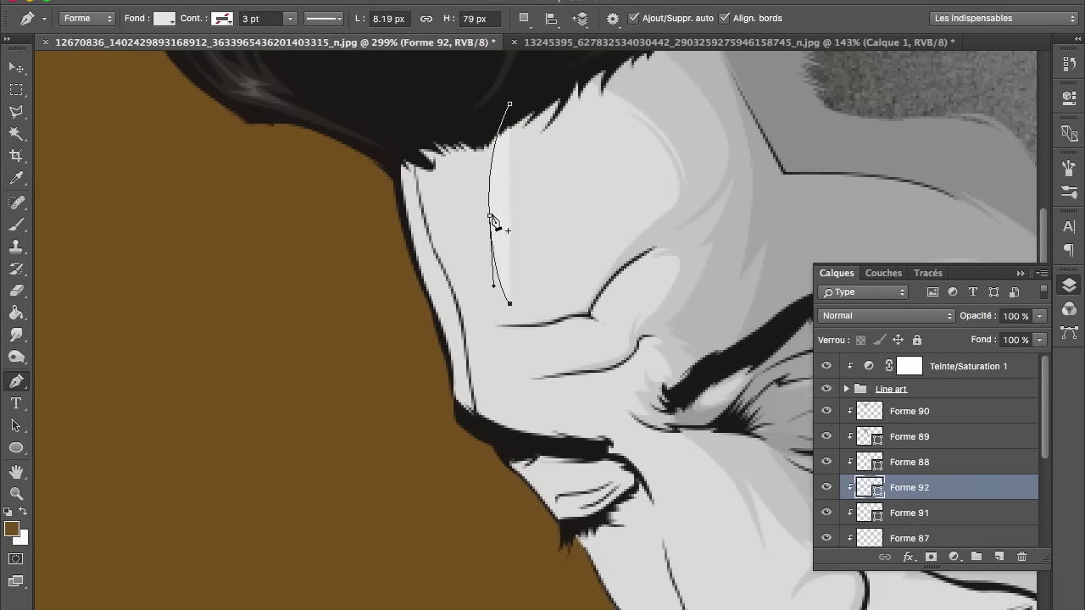
pyautogui.moveTo(496, 208); pyautogui.dragTo(500, 170)
pyautogui.moveTo(529, 299)
pyautogui.mouseDown()
pyautogui.moveTo(549, 307)
pyautogui.moveTo(540, 298)
pyautogui.moveTo(585, 294)
pyautogui.mouseUp()
pyautogui.click(555, 299)
pyautogui.moveTo(511, 332); pyautogui.dragTo(438, 353)
pyautogui.click(514, 359)
pyautogui.hotkey('ctrl', 'z')
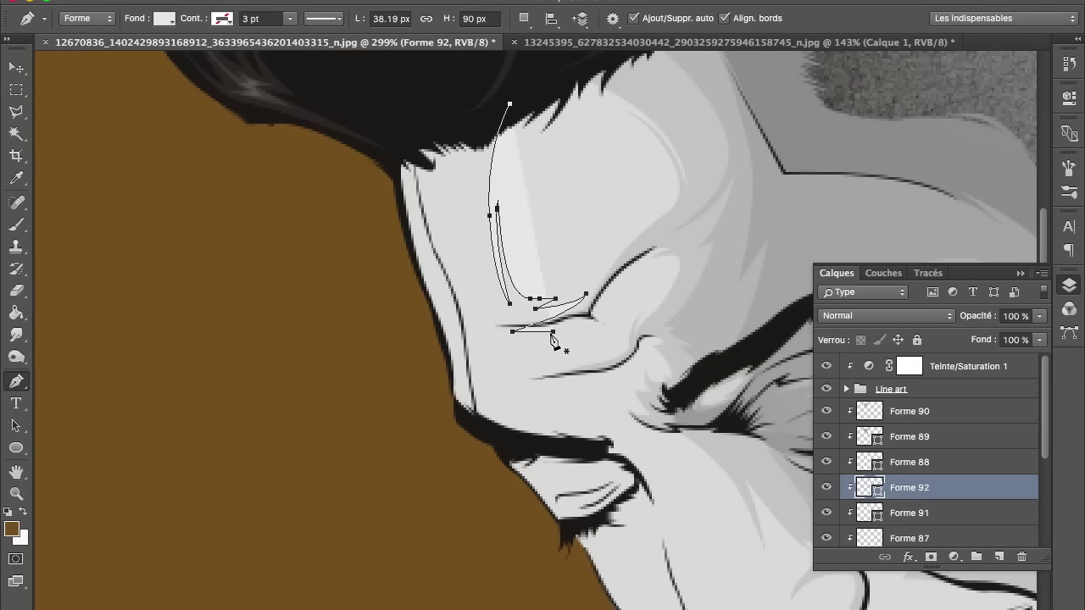
pyautogui.hotkey('ctrl', 'z')
pyautogui.hotkey('ctrl', 'shift', 'z')
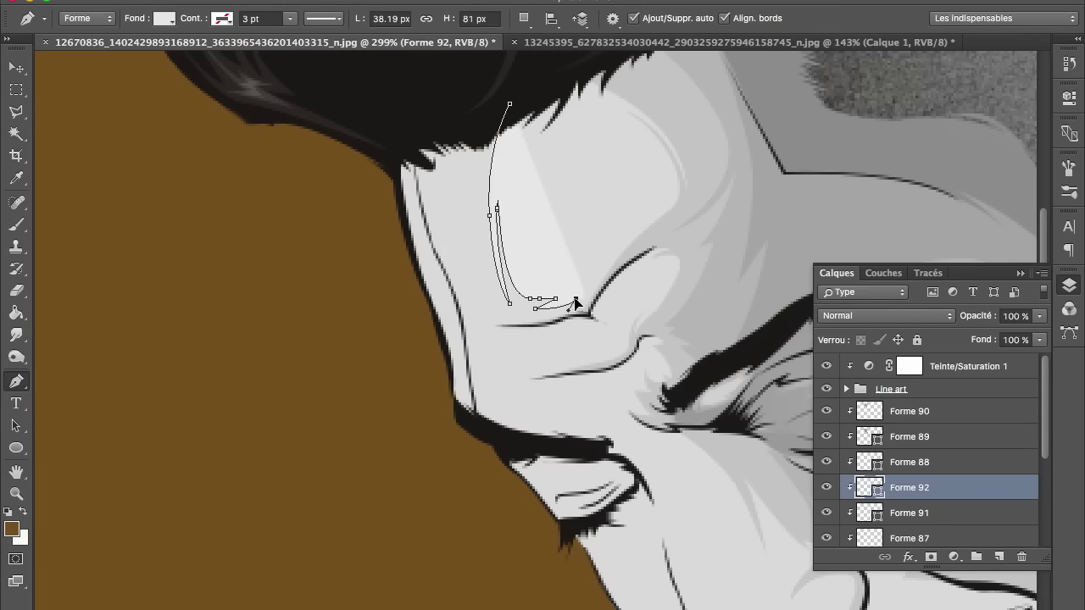
# Continue the path down the forehead to the brow, making a sharp corner anchor there.
pyautogui.click(493, 322)
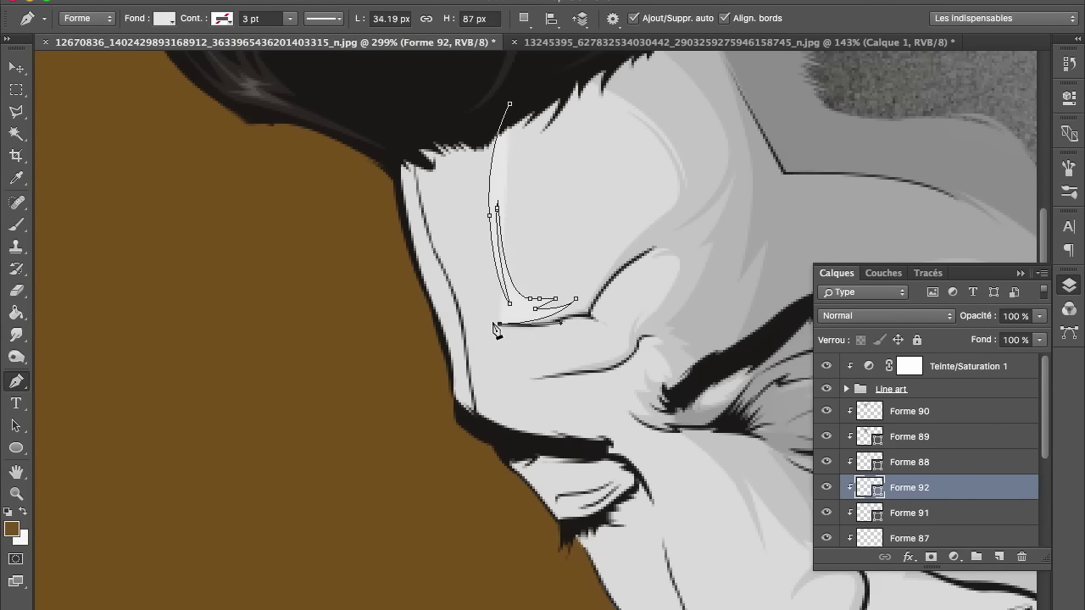
pyautogui.click(522, 384)
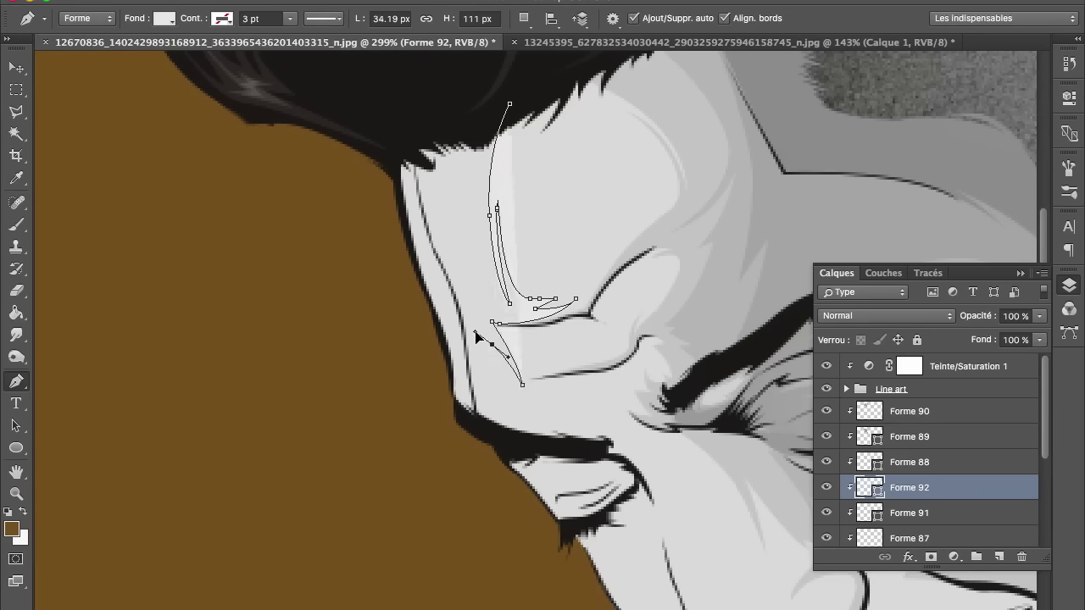
pyautogui.click(492, 345)
pyautogui.moveTo(545, 402)
pyautogui.mouseDown()
pyautogui.moveTo(579, 402)
pyautogui.moveTo(397, 296)
pyautogui.mouseUp()
pyautogui.keyDown('alt'); pyautogui.click(545, 402); pyautogui.keyUp('alt')
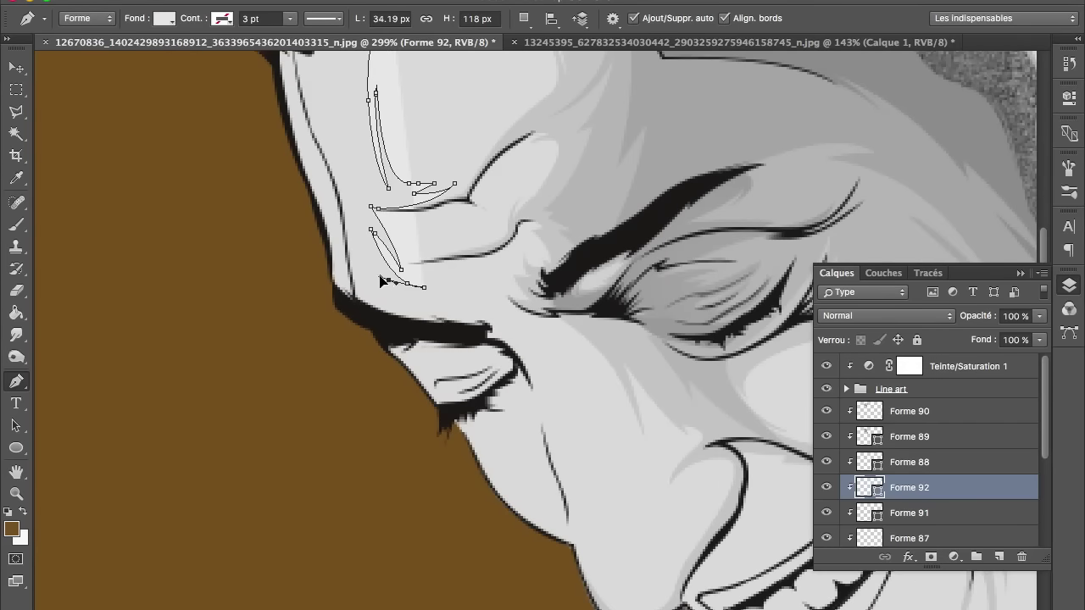
pyautogui.moveTo(407, 284); pyautogui.dragTo(388, 281)
# Trace the outline past the eye, around the nose tip, and back up over the hair.
pyautogui.moveTo(457, 308); pyautogui.dragTo(487, 316)
pyautogui.moveTo(547, 384); pyautogui.dragTo(559, 422)
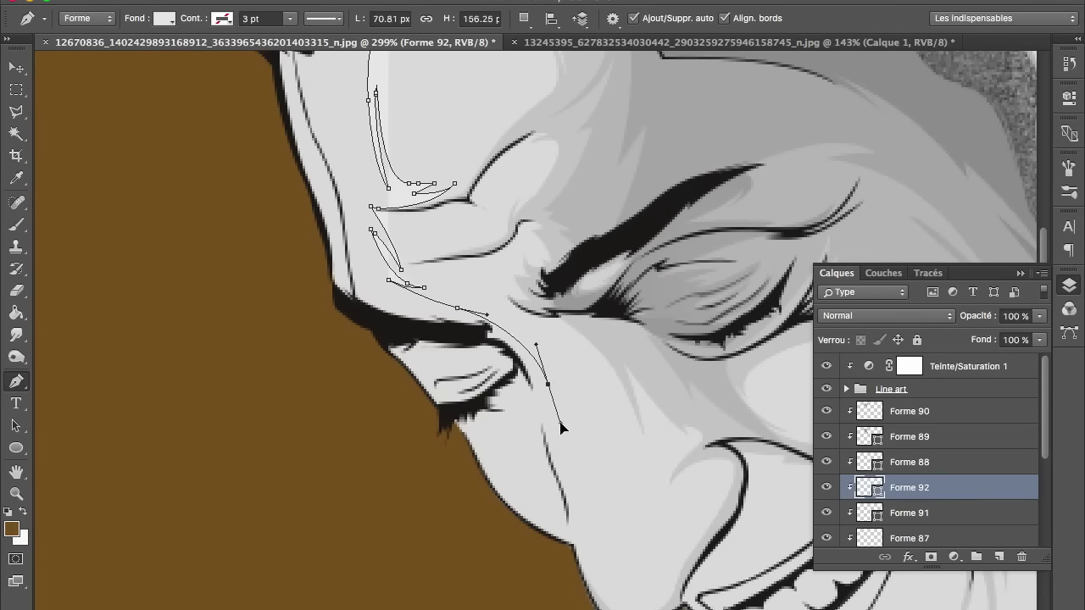
pyautogui.scroll(-3, 576, 500)
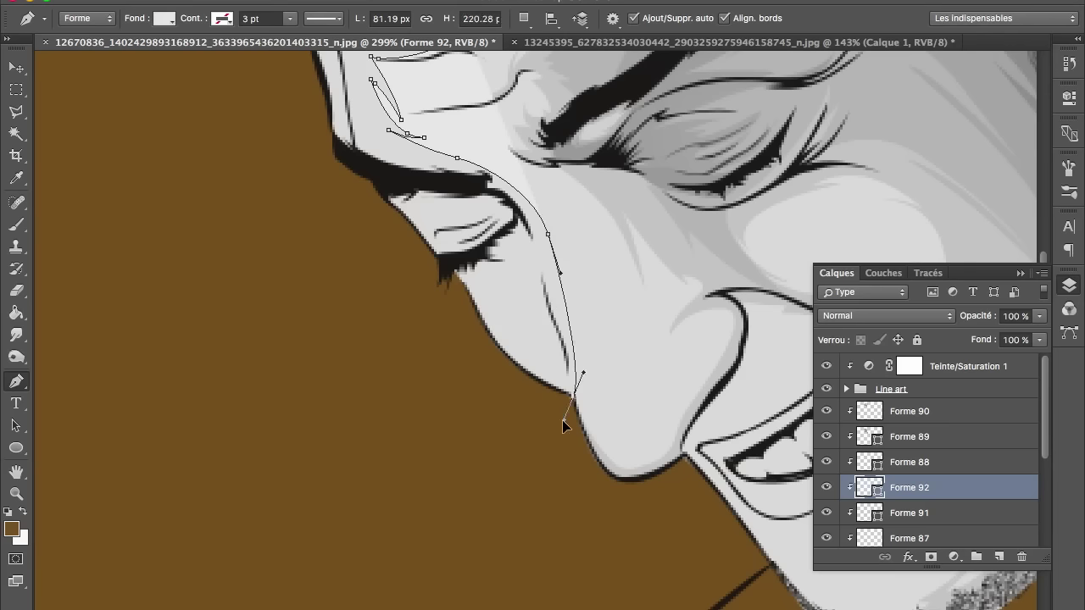
pyautogui.moveTo(580, 405)
pyautogui.mouseDown()
pyautogui.moveTo(570, 419)
pyautogui.moveTo(560, 404)
pyautogui.mouseUp()
pyautogui.moveTo(414, 337); pyautogui.dragTo(386, 305)
pyautogui.moveTo(355, 257); pyautogui.dragTo(346, 204)
pyautogui.scroll(9, 345, 204)
pyautogui.moveTo(269, 108); pyautogui.dragTo(511, 114)
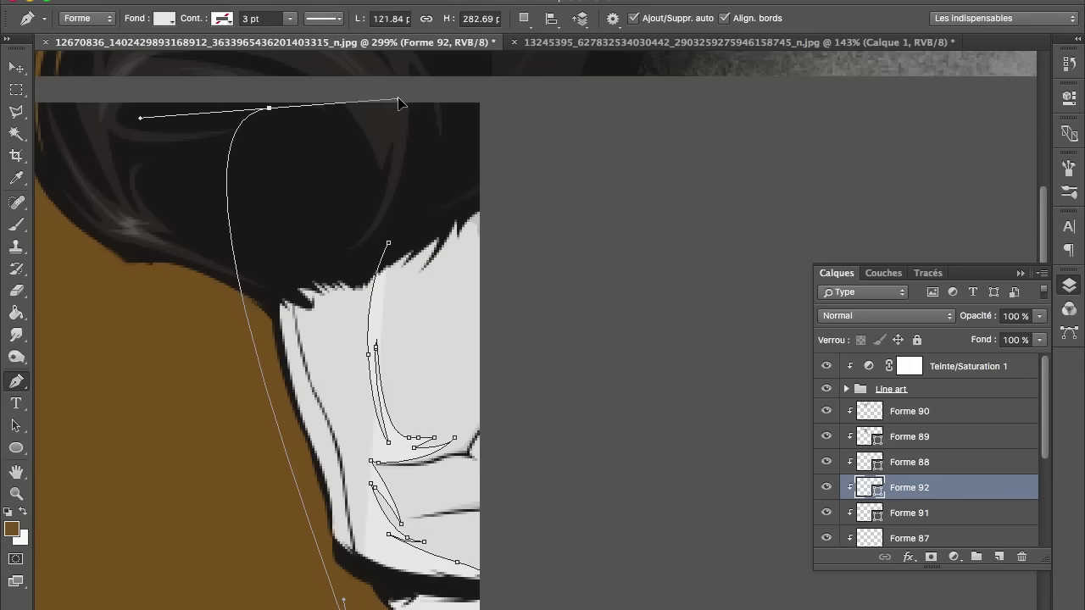
# Fill the new shape with grey #b4b4b4.
pyautogui.click(164, 18)
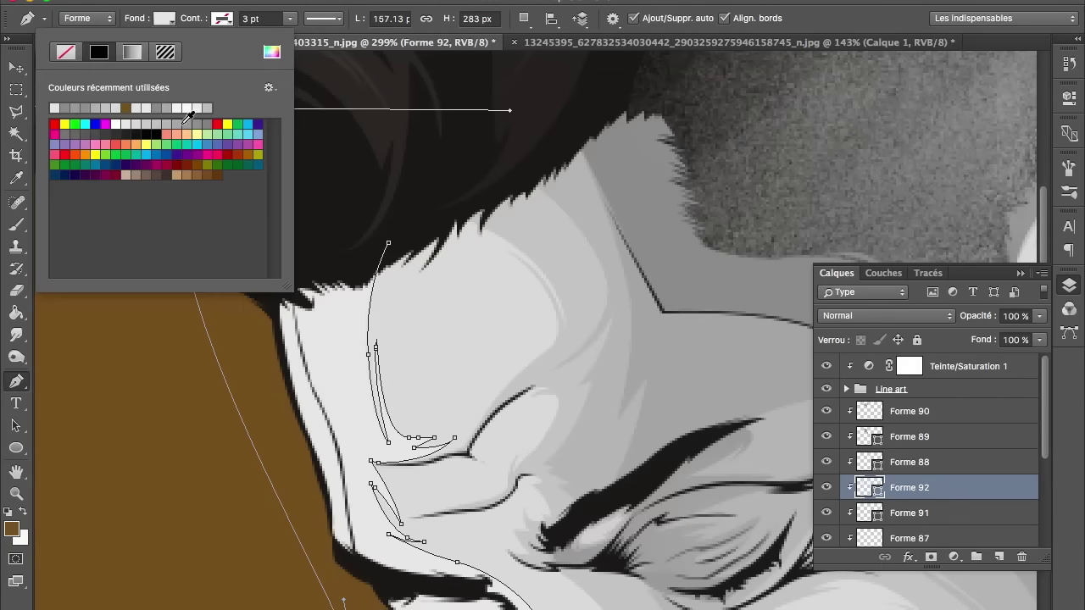
pyautogui.click(271, 53)
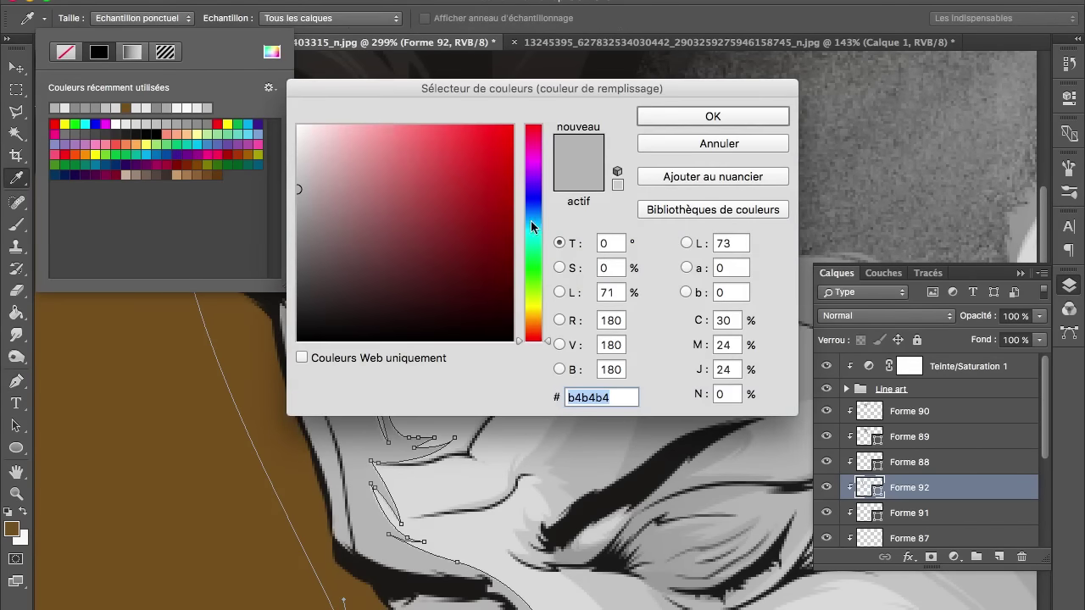
pyautogui.press('Return')
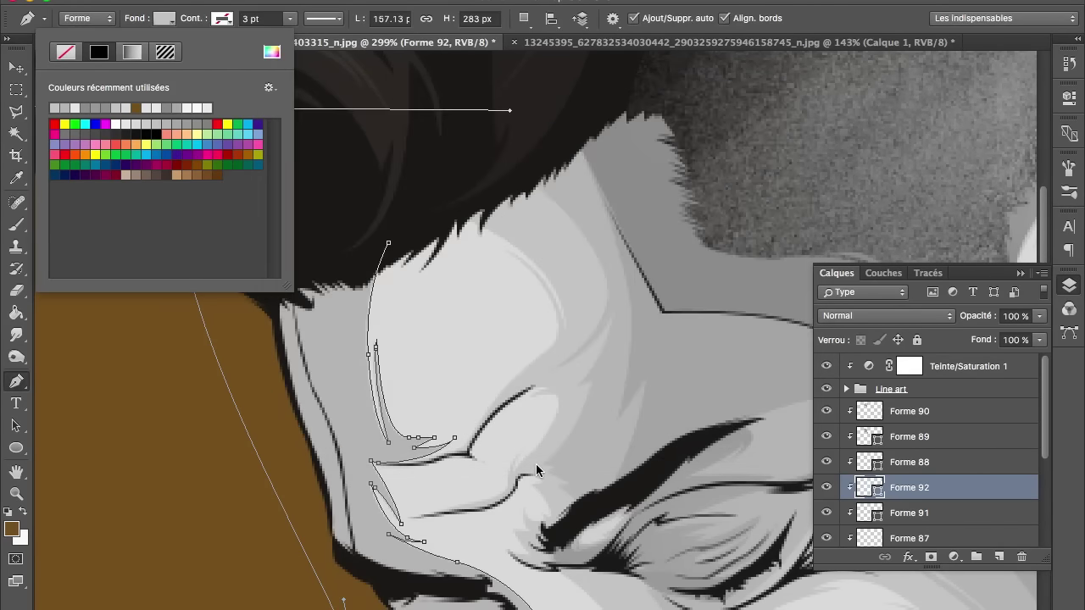
pyautogui.press('Return')
pyautogui.scroll(-7, 536, 464)
pyautogui.scroll(5, 536, 472)
# Begin the Forme 93 path at the forehead edge, curving it through the forehead wrinkle.
pyautogui.click(295, 312)
pyautogui.moveTo(291, 440); pyautogui.dragTo(307, 527)
pyautogui.scroll(-2, 307, 526)
pyautogui.scroll(-2, 289, 382)
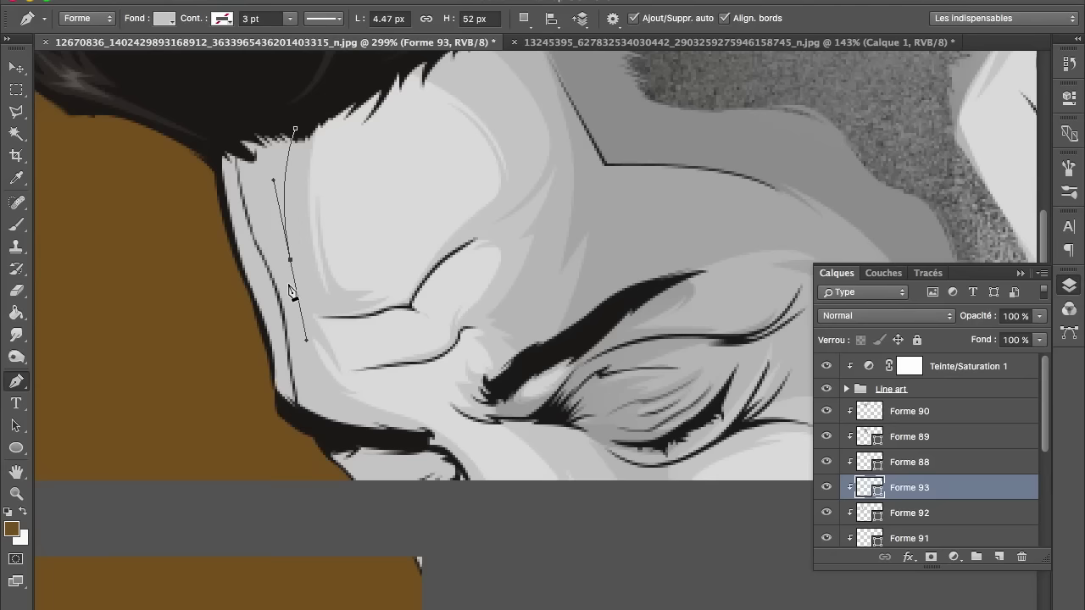
pyautogui.scroll(-1, 292, 280)
pyautogui.moveTo(298, 261); pyautogui.dragTo(297, 262)
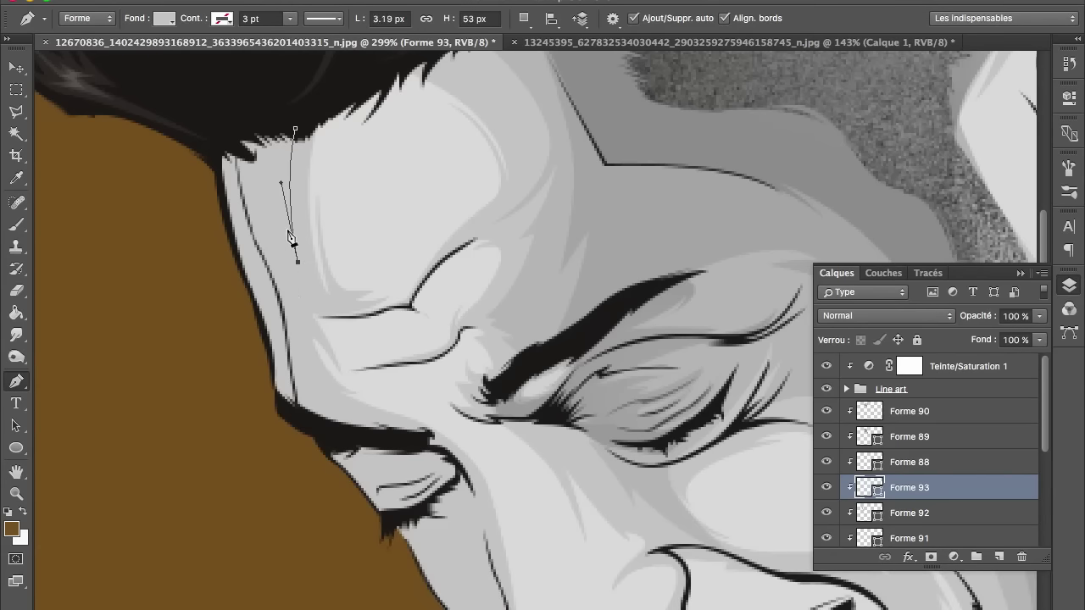
pyautogui.moveTo(282, 183); pyautogui.dragTo(280, 213)
pyautogui.moveTo(333, 301)
pyautogui.mouseDown()
pyautogui.moveTo(378, 300)
pyautogui.moveTo(315, 327)
pyautogui.mouseUp()
# Extend the path down the forehead edge past the brow to the outer eye corner.
pyautogui.moveTo(331, 394); pyautogui.dragTo(411, 434)
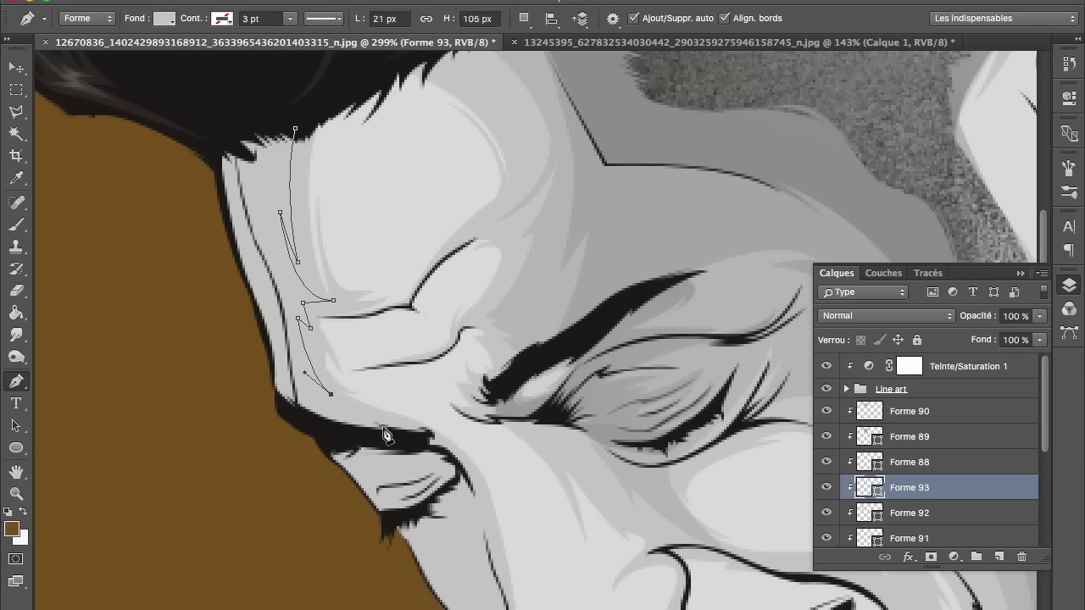
pyautogui.moveTo(358, 444)
pyautogui.mouseDown()
pyautogui.moveTo(433, 469)
pyautogui.moveTo(382, 489)
pyautogui.moveTo(432, 488)
pyautogui.moveTo(421, 526)
pyautogui.mouseUp()
pyautogui.click(373, 483)
pyautogui.scroll(-2, 420, 528)
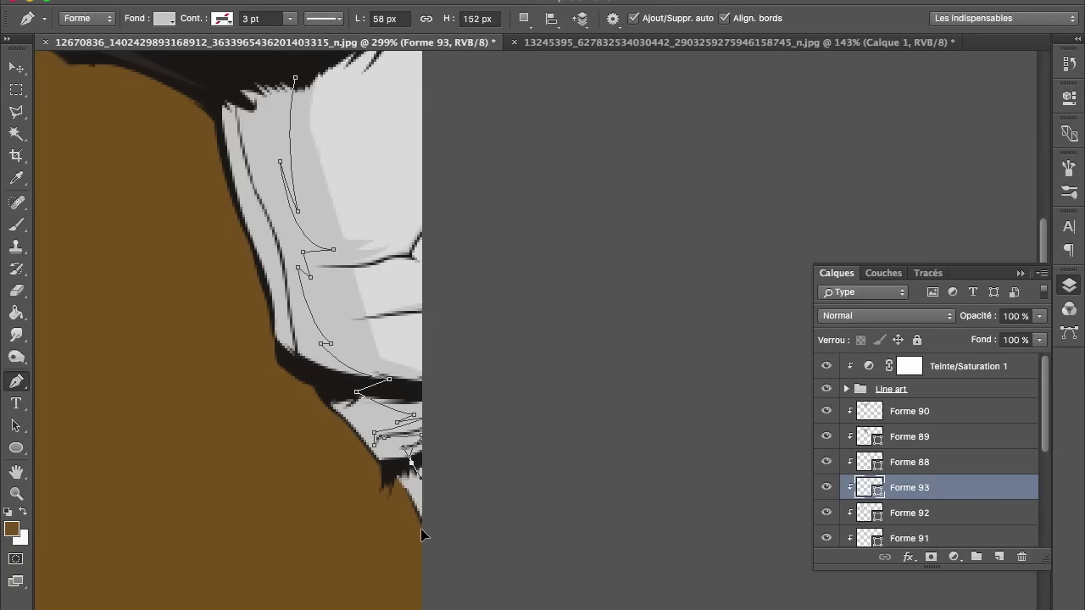
pyautogui.scroll(-3, 416, 538)
pyautogui.click(432, 273)
pyautogui.moveTo(382, 333); pyautogui.dragTo(387, 332)
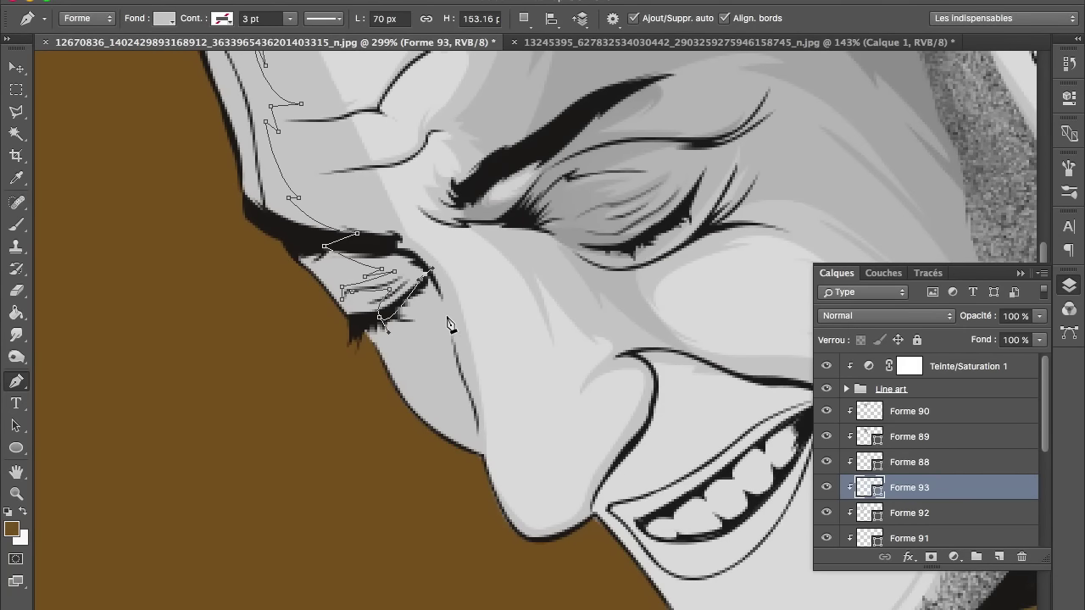
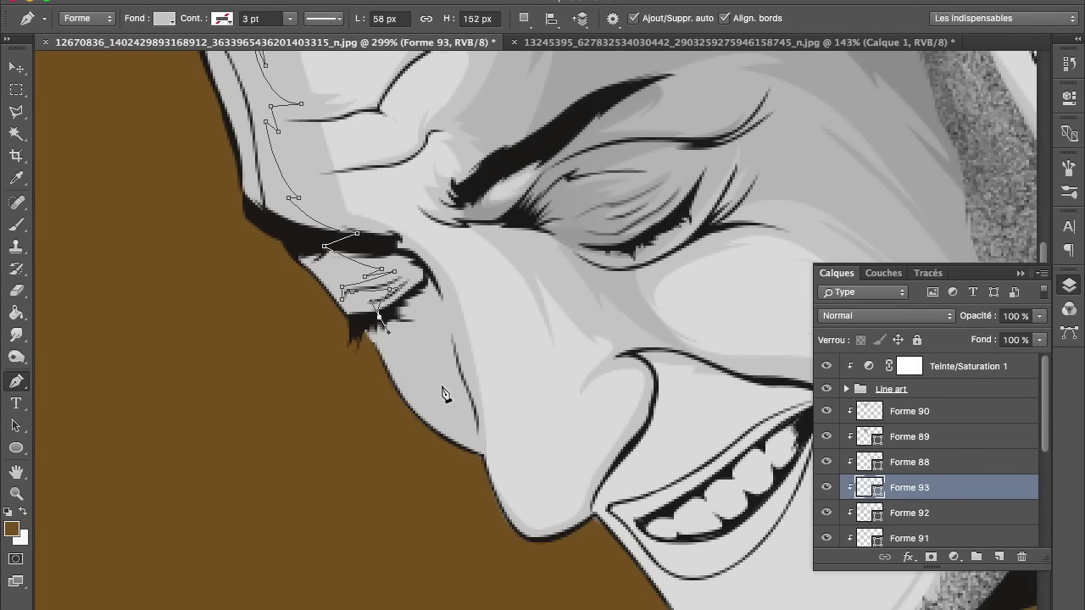
# Finish the Forme 93 shading path along the face edge beside the closed eye.
pyautogui.moveTo(441, 386); pyautogui.dragTo(489, 396)
pyautogui.keyDown('alt'); pyautogui.click(435, 390); pyautogui.keyUp('alt')
pyautogui.moveTo(434, 394); pyautogui.dragTo(457, 422)
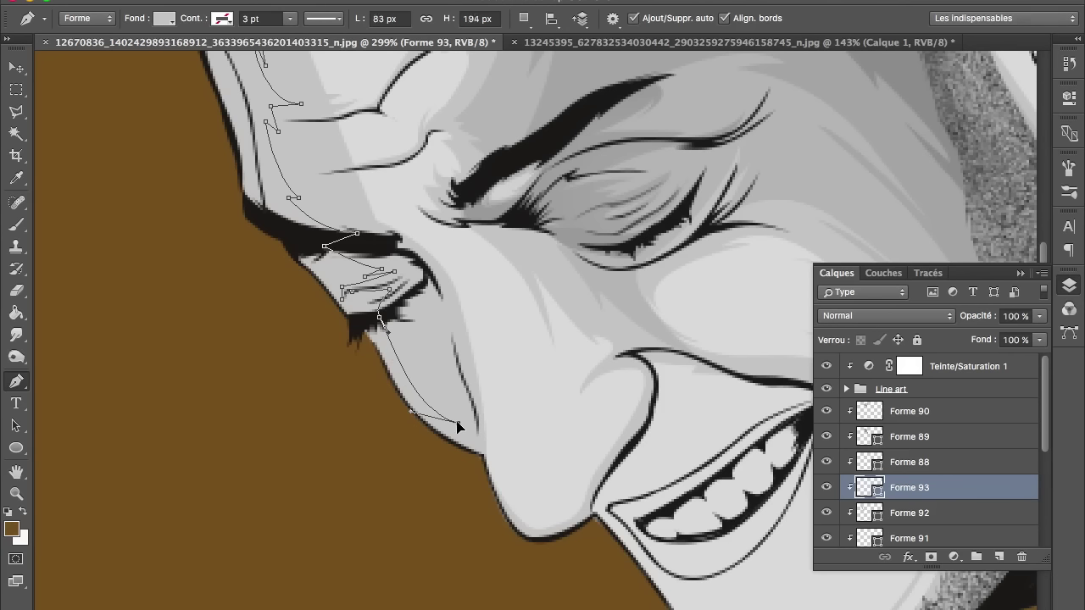
pyautogui.moveTo(470, 486); pyautogui.dragTo(424, 463)
pyautogui.moveTo(245, 323)
pyautogui.mouseDown()
pyautogui.moveTo(211, 268)
pyautogui.moveTo(333, 91)
pyautogui.moveTo(397, 90)
pyautogui.mouseUp()
pyautogui.scroll(10, 211, 269)
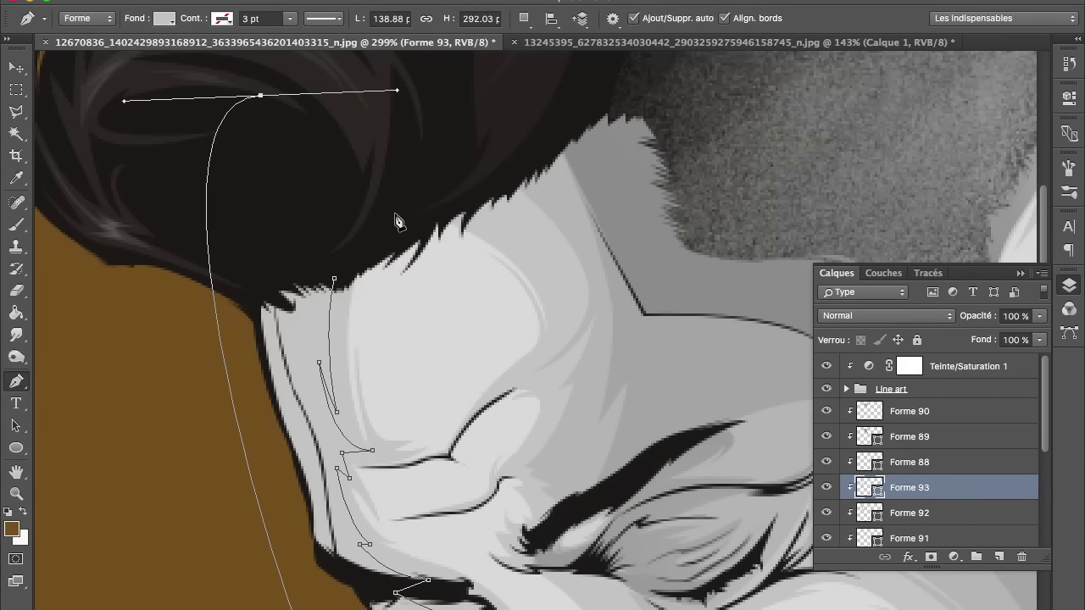
# Fill Forme 93 with a light grey Fond swatch.
pyautogui.click(164, 19)
pyautogui.click(178, 118)
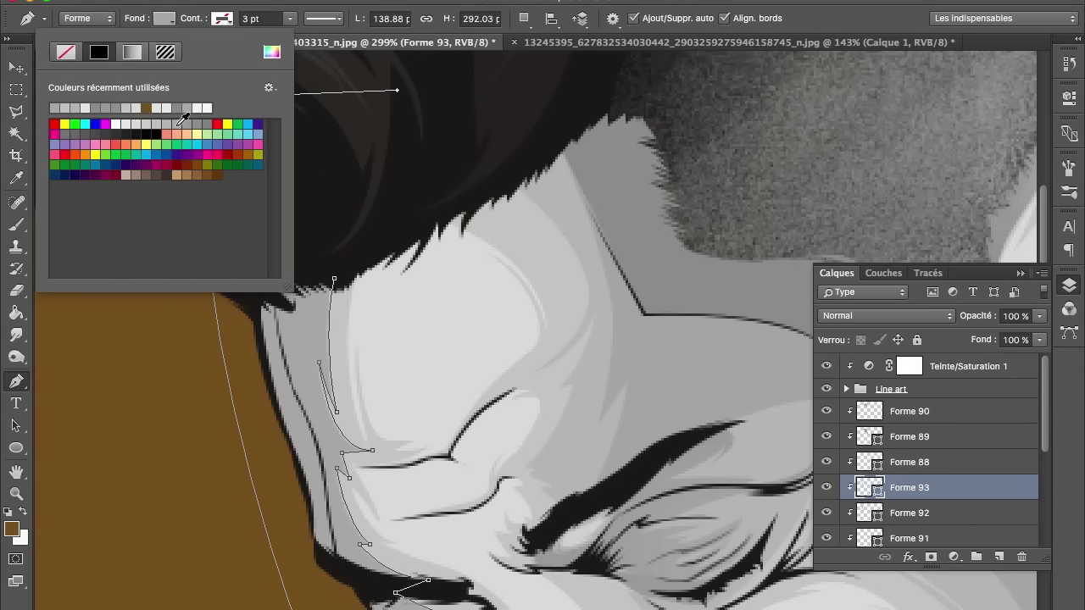
pyautogui.click(452, 335)
pyautogui.scroll(-5, 450, 333)
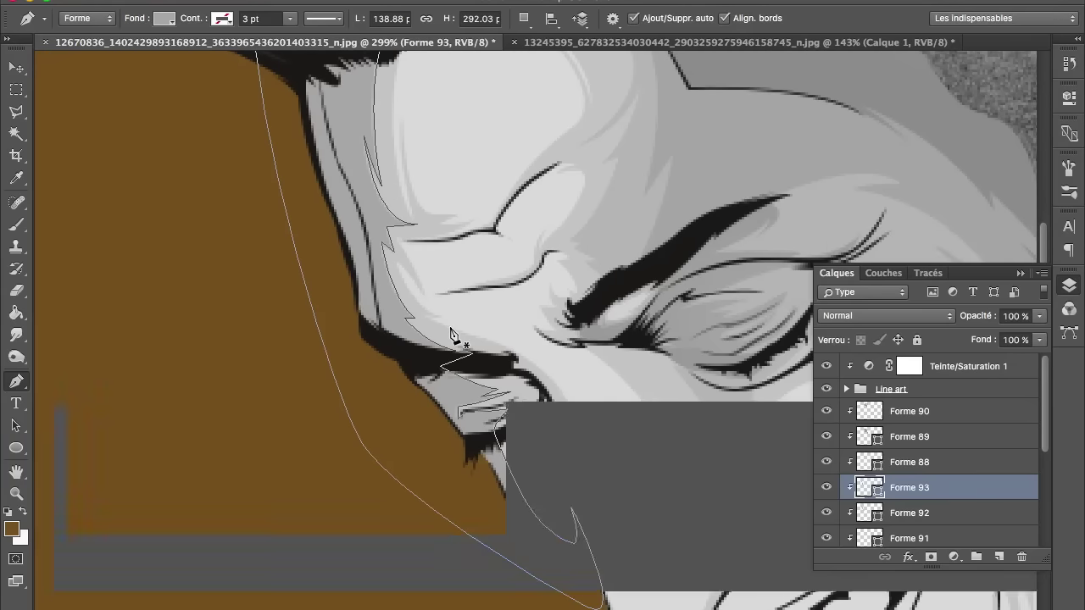
# Begin the Forme 94 outline at the temple and run it down the face edge.
pyautogui.click(346, 56)
pyautogui.click(351, 100)
pyautogui.moveTo(362, 135); pyautogui.dragTo(343, 118)
pyautogui.moveTo(376, 210); pyautogui.dragTo(395, 226)
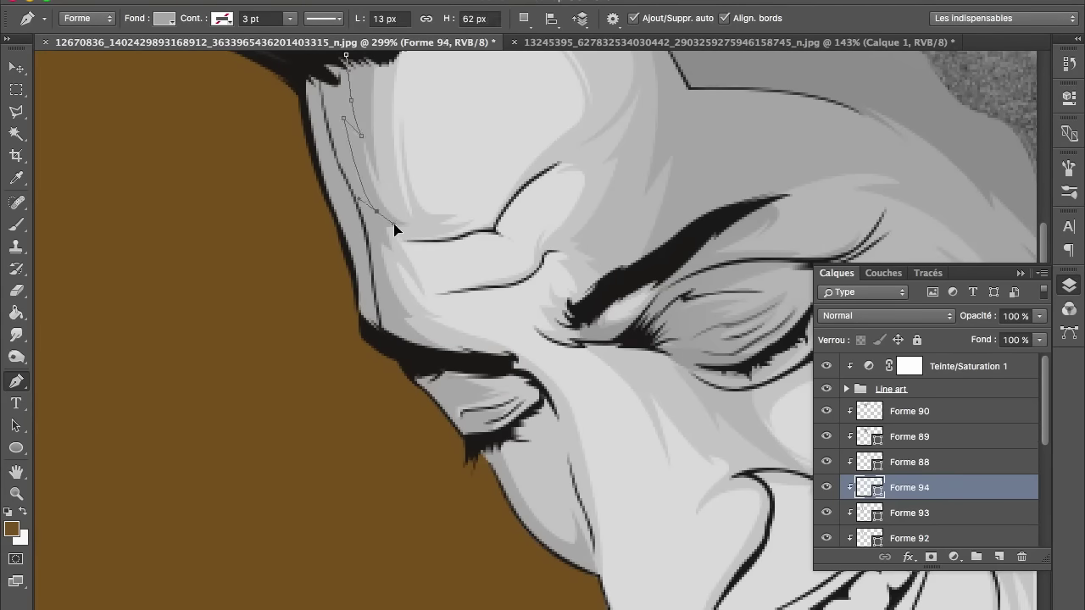
# Trace Forme 94 past the eye corner onto the cheek, replacing a misplaced point.
pyautogui.click(376, 233)
pyautogui.moveTo(396, 315); pyautogui.dragTo(385, 305)
pyautogui.click(409, 336)
pyautogui.click(433, 361)
pyautogui.moveTo(473, 390); pyautogui.dragTo(496, 392)
pyautogui.hotkey('ctrl', 'z')
pyautogui.click(453, 389)
# Extend Forme 94 along the jaw, close it at the temple and commit it.
pyautogui.moveTo(457, 405)
pyautogui.mouseDown()
pyautogui.moveTo(472, 391)
pyautogui.moveTo(491, 417)
pyautogui.mouseUp()
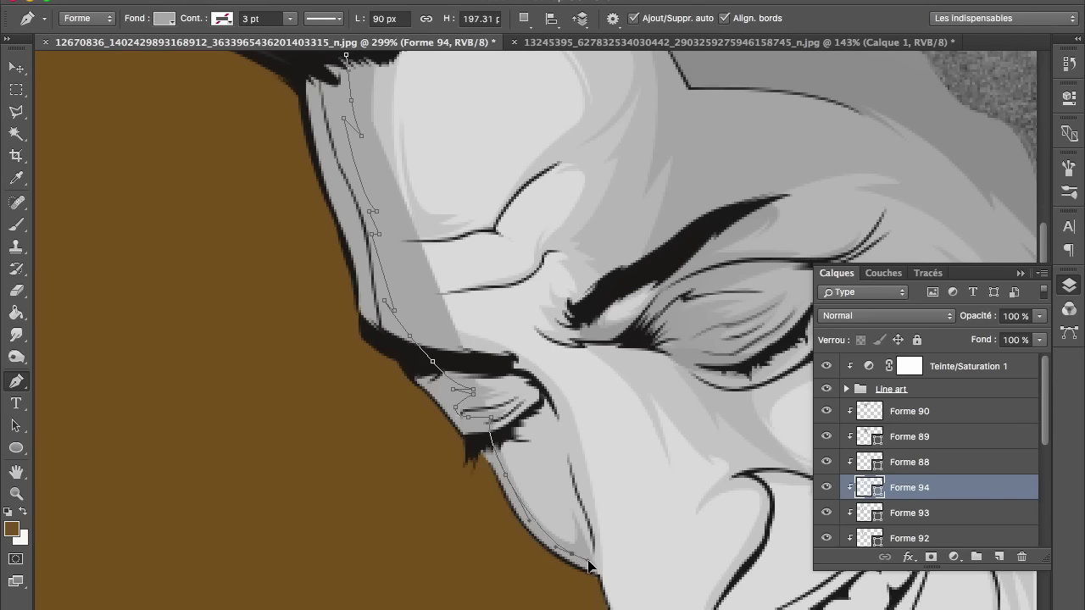
pyautogui.moveTo(591, 583); pyautogui.dragTo(610, 585)
pyautogui.moveTo(336, 414); pyautogui.dragTo(262, 213)
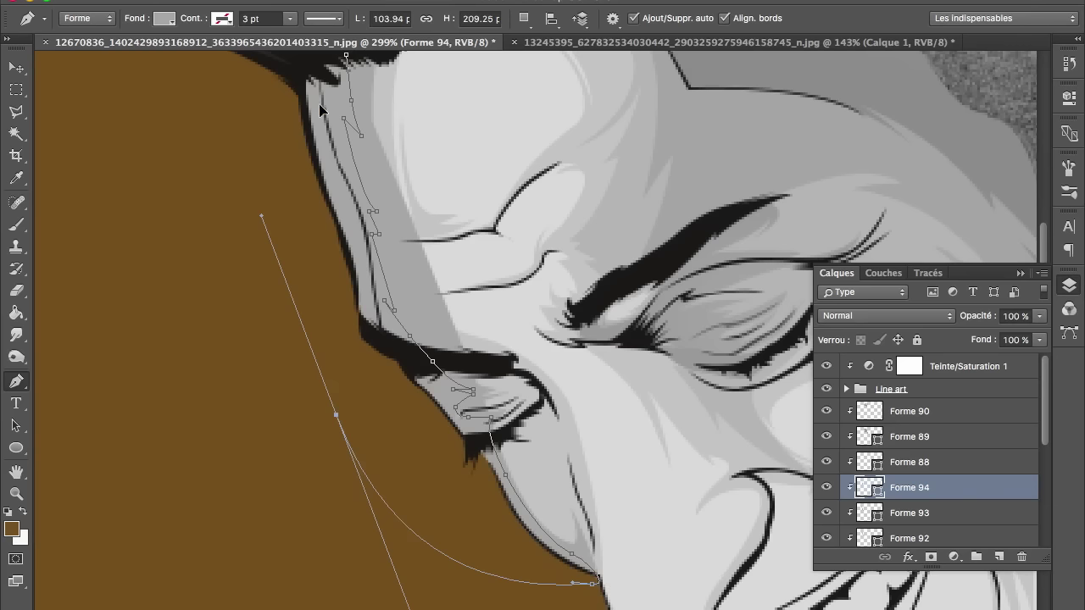
pyautogui.moveTo(345, 55); pyautogui.dragTo(307, 59)
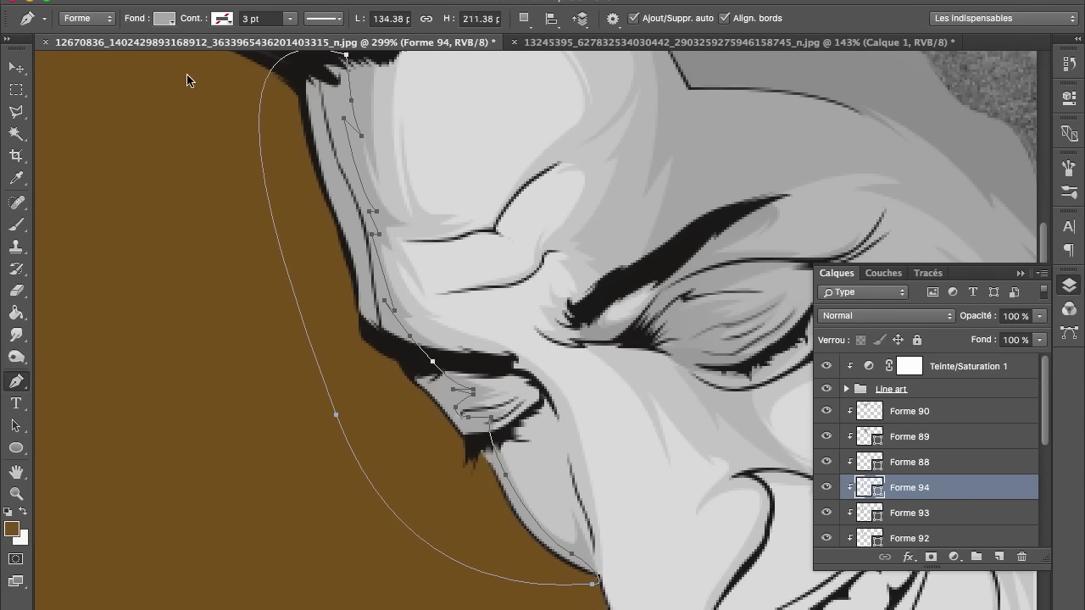
pyautogui.click(163, 18)
pyautogui.press('Return')
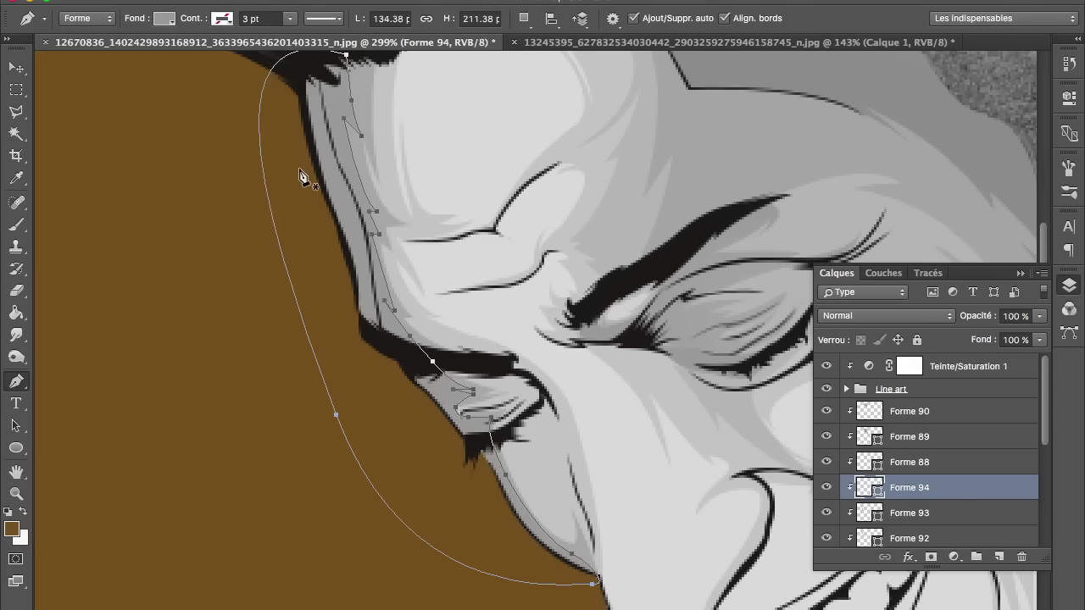
pyautogui.press('Return')
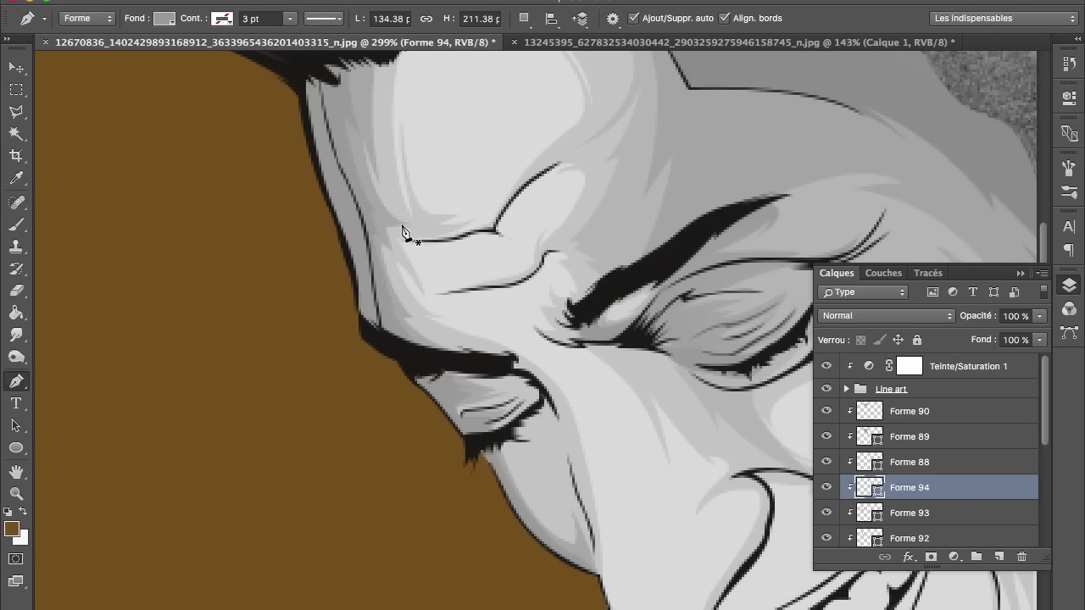
# Review the fill colour options, then begin the Forme 95 path at the eye corner.
pyautogui.click(165, 19)
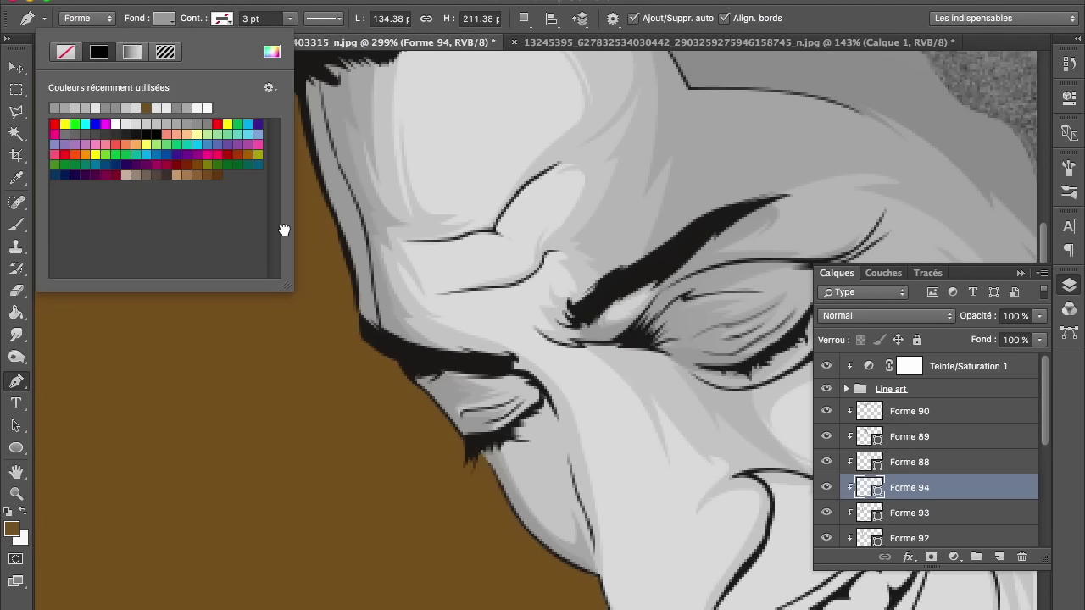
pyautogui.scroll(-3, 472, 445)
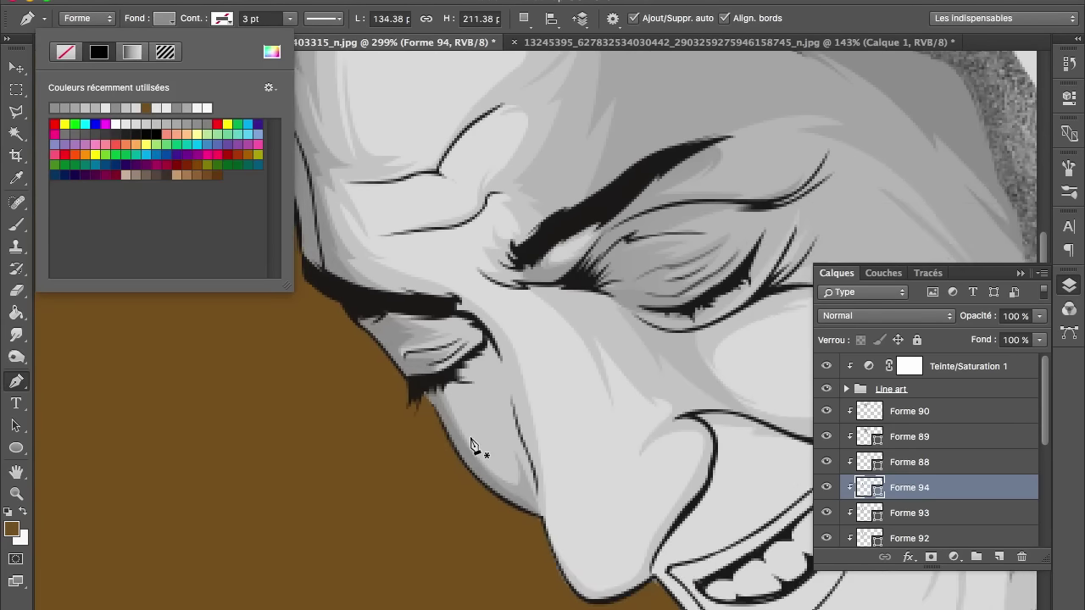
pyautogui.scroll(3, 471, 445)
pyautogui.scroll(-5, 471, 445)
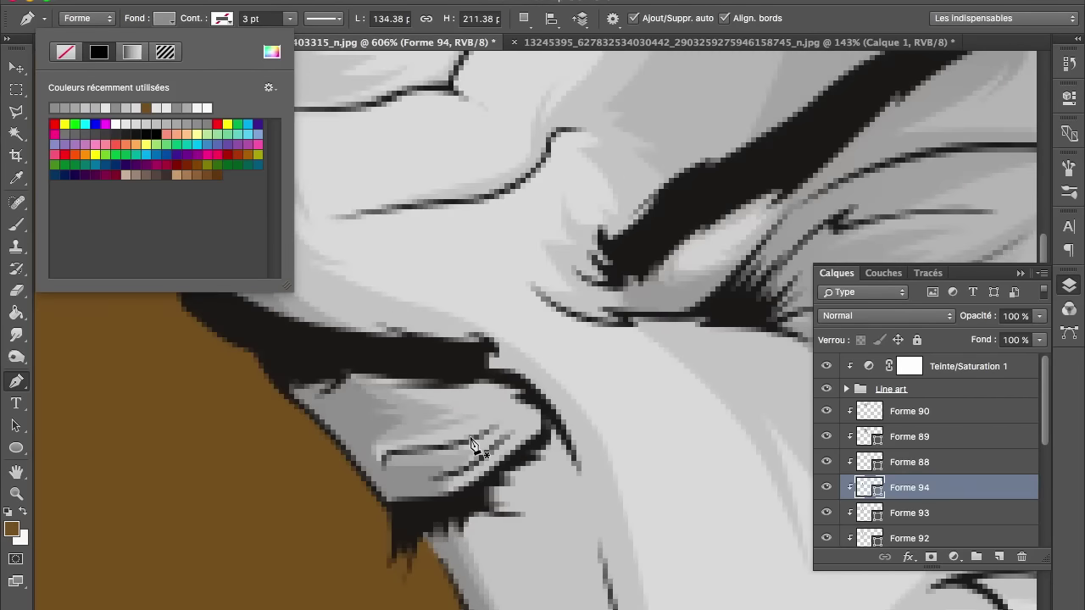
pyautogui.press('Escape')
pyautogui.click(484, 368)
# Draw Forme 95 as a thin highlight along the dark crease under the eye and commit it.
pyautogui.moveTo(587, 496); pyautogui.dragTo(617, 606)
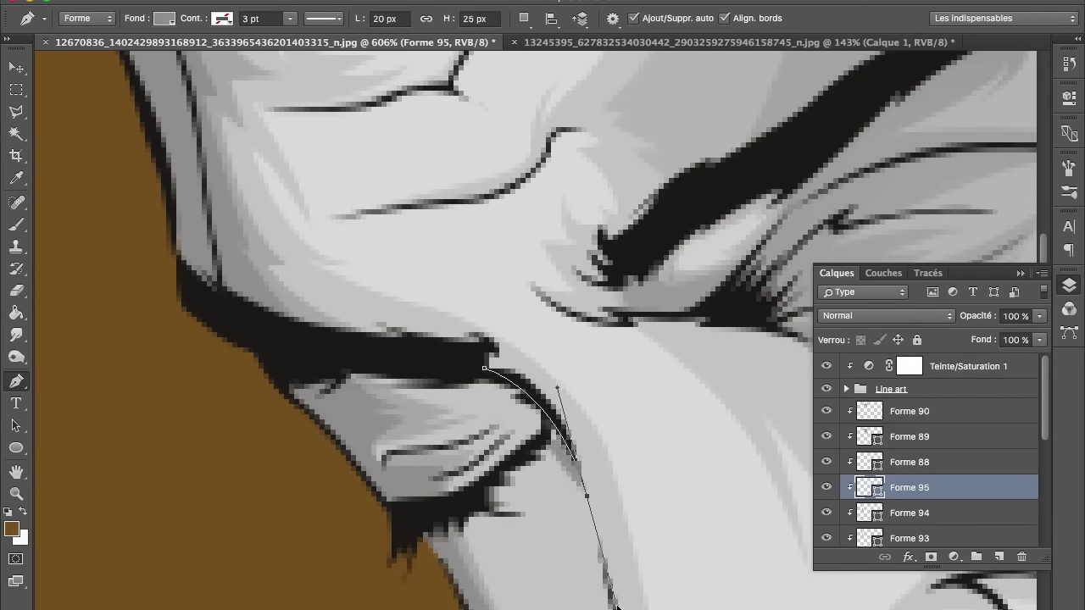
pyautogui.scroll(-5, 621, 521)
pyautogui.click(633, 398)
pyautogui.click(646, 426)
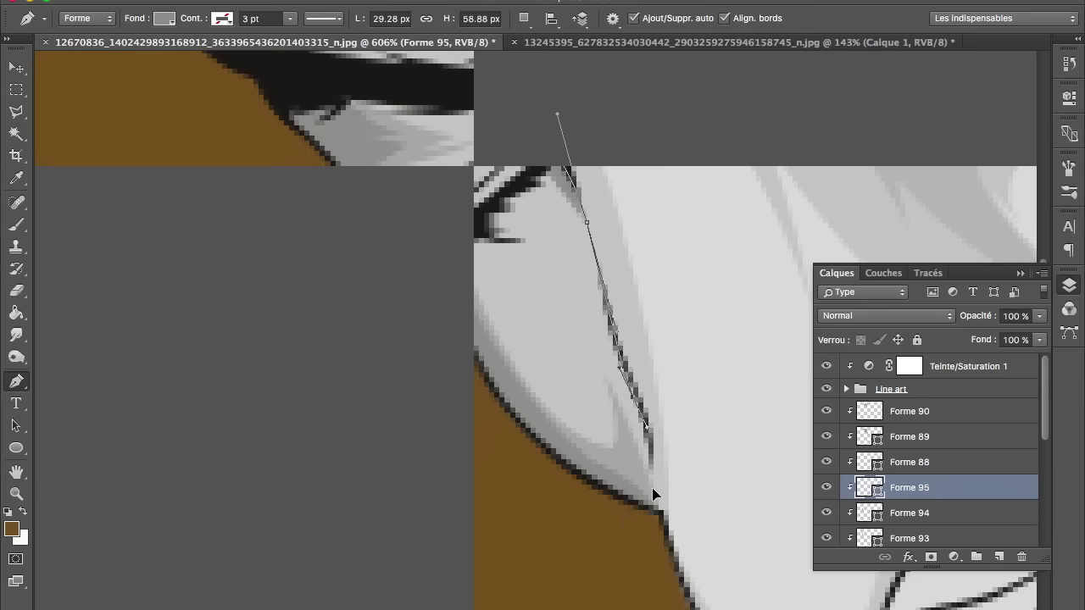
pyautogui.click(653, 484)
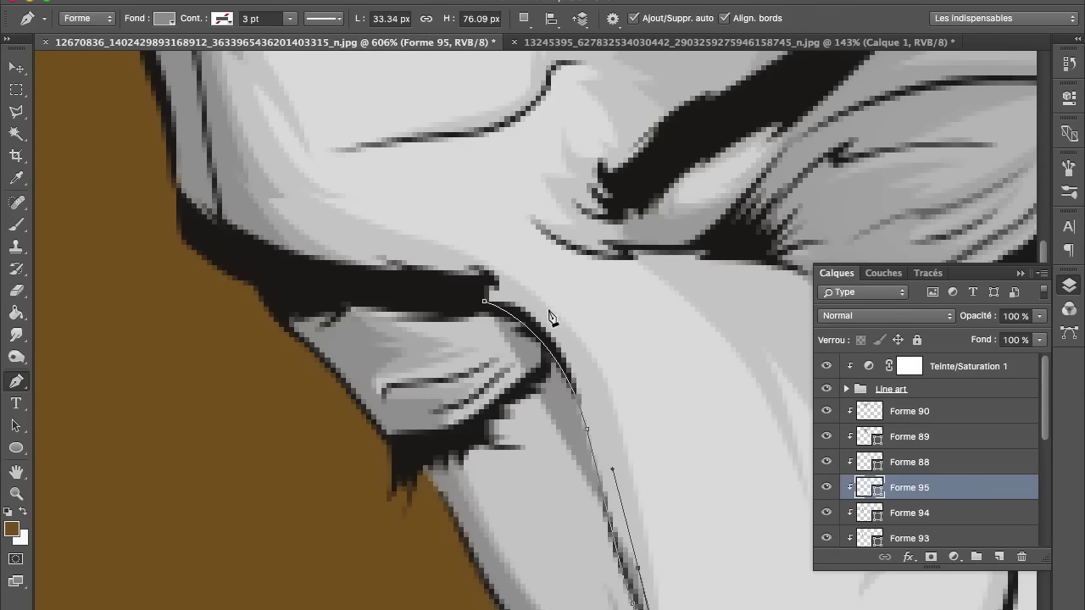
pyautogui.moveTo(437, 256); pyautogui.dragTo(407, 252)
pyautogui.press('Return')
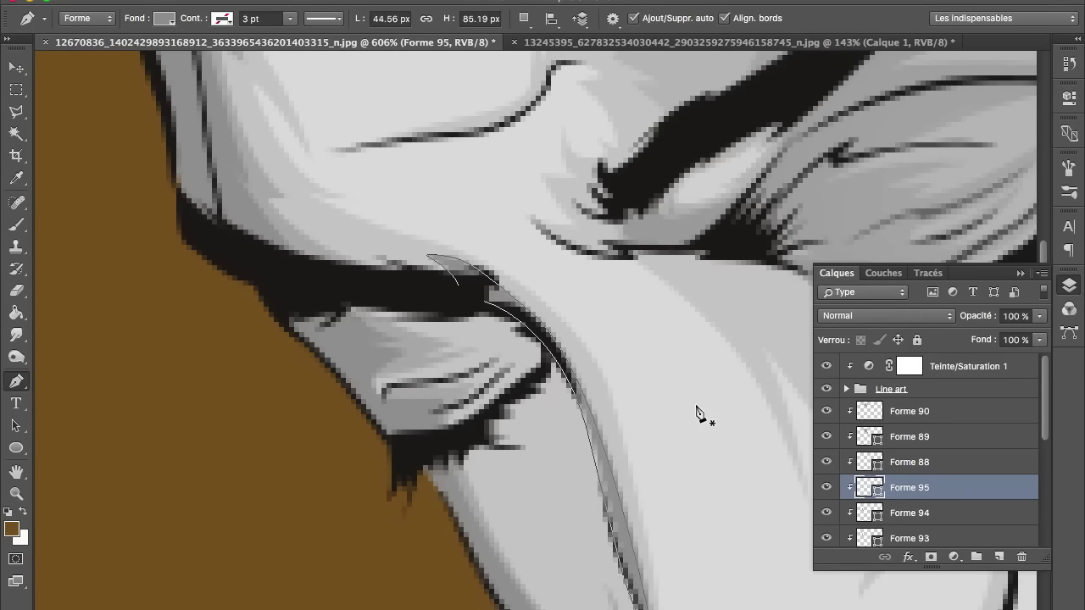
pyautogui.scroll(-3, 698, 413)
pyautogui.scroll(-2, 698, 413)
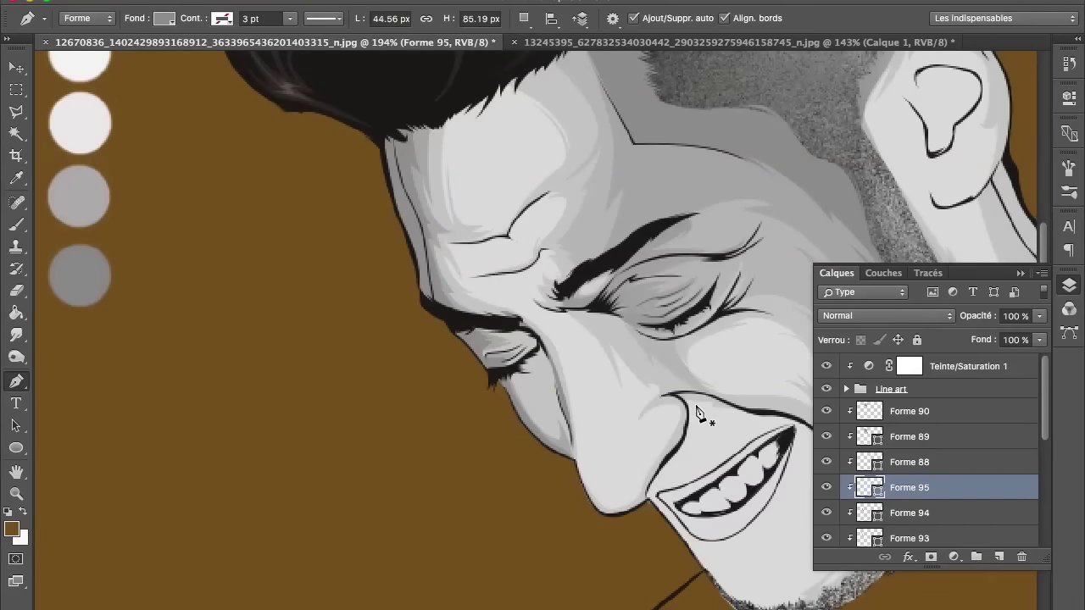
pyautogui.scroll(1, 698, 412)
pyautogui.scroll(1, 697, 413)
pyautogui.scroll(1, 697, 413)
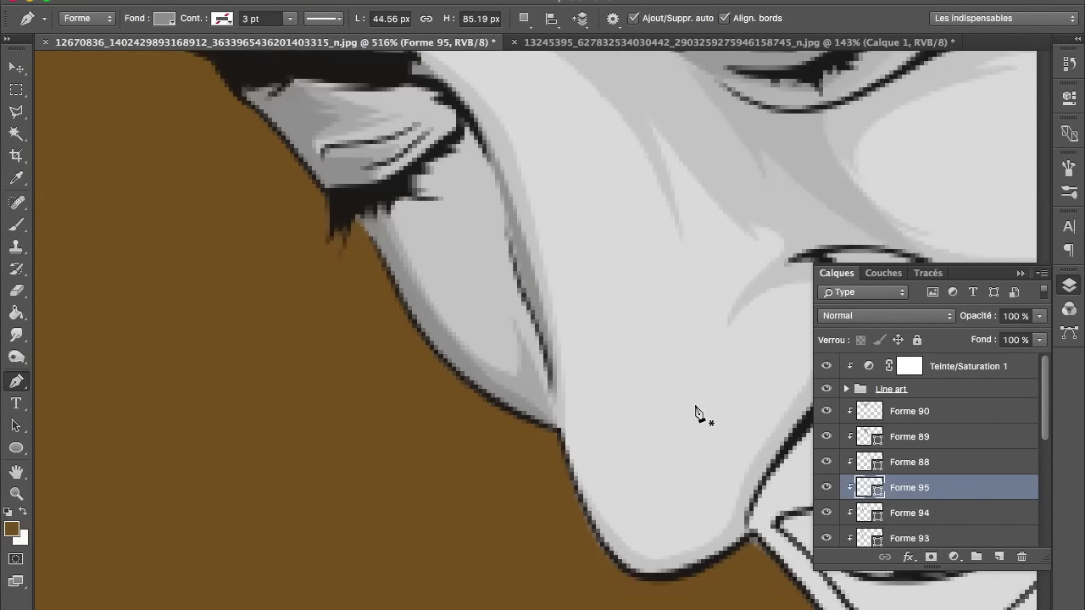
pyautogui.scroll(1, 698, 413)
pyautogui.scroll(-1, 697, 413)
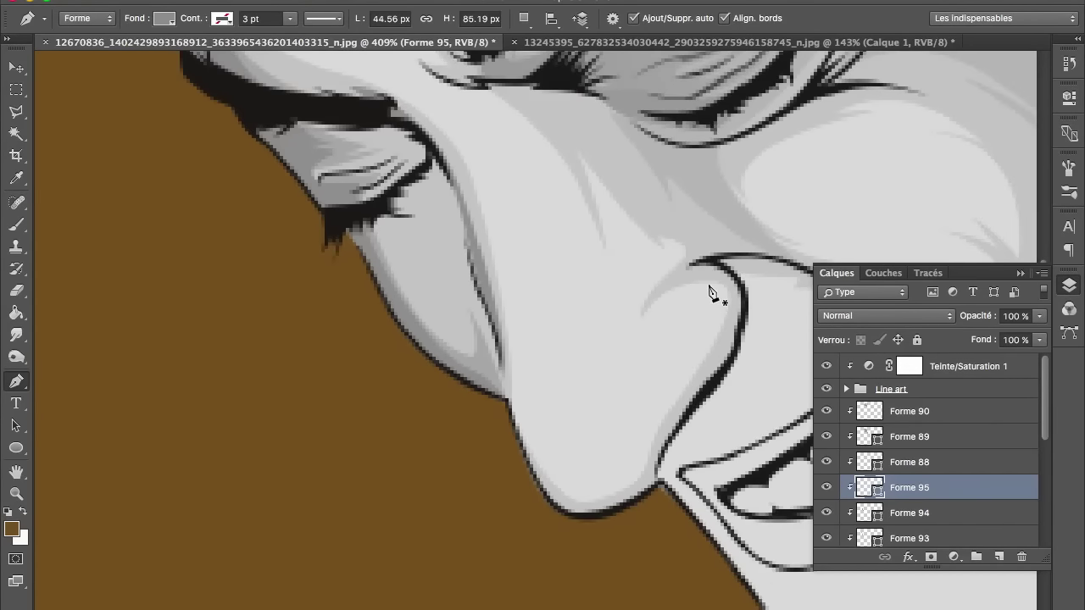
pyautogui.scroll(-1, 768, 419)
pyautogui.scroll(-1, 768, 418)
pyautogui.scroll(-1, 767, 418)
# Outline Forme 96 from the nostril around the lower lip and chin, closing it.
pyautogui.click(424, 290)
pyautogui.moveTo(418, 354); pyautogui.dragTo(428, 373)
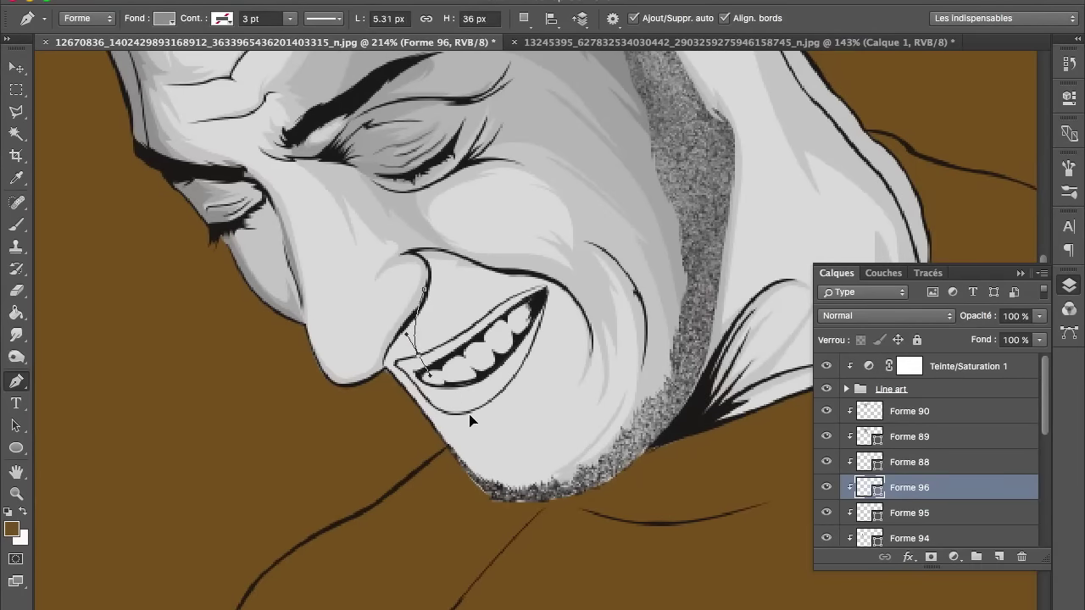
pyautogui.moveTo(480, 424); pyautogui.dragTo(390, 341)
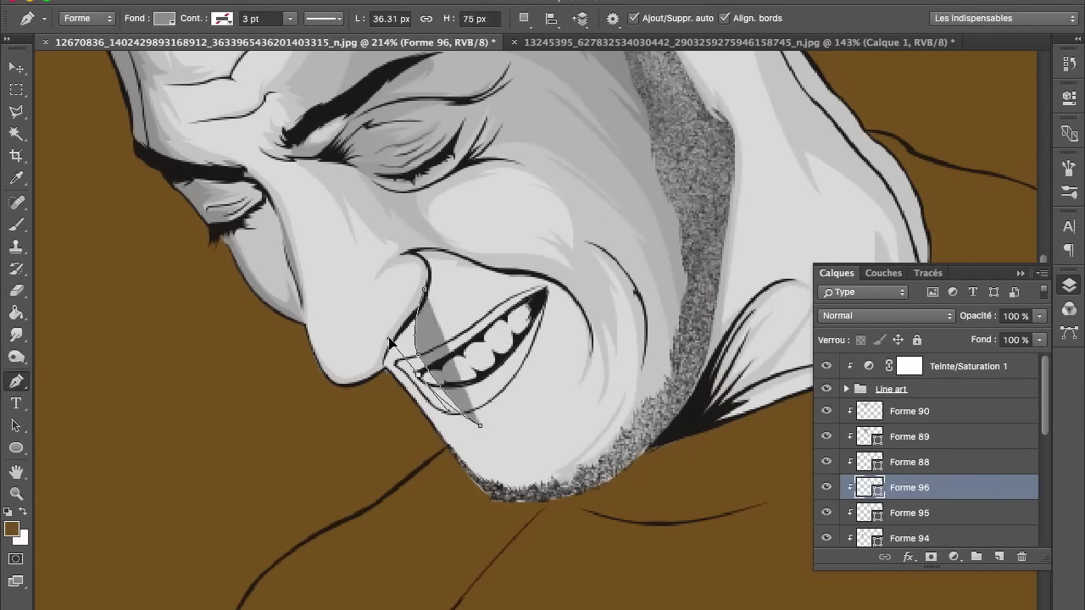
pyautogui.moveTo(584, 413); pyautogui.dragTo(465, 442)
pyautogui.moveTo(600, 501); pyautogui.dragTo(682, 505)
pyautogui.hotkey('ctrl', 'z')
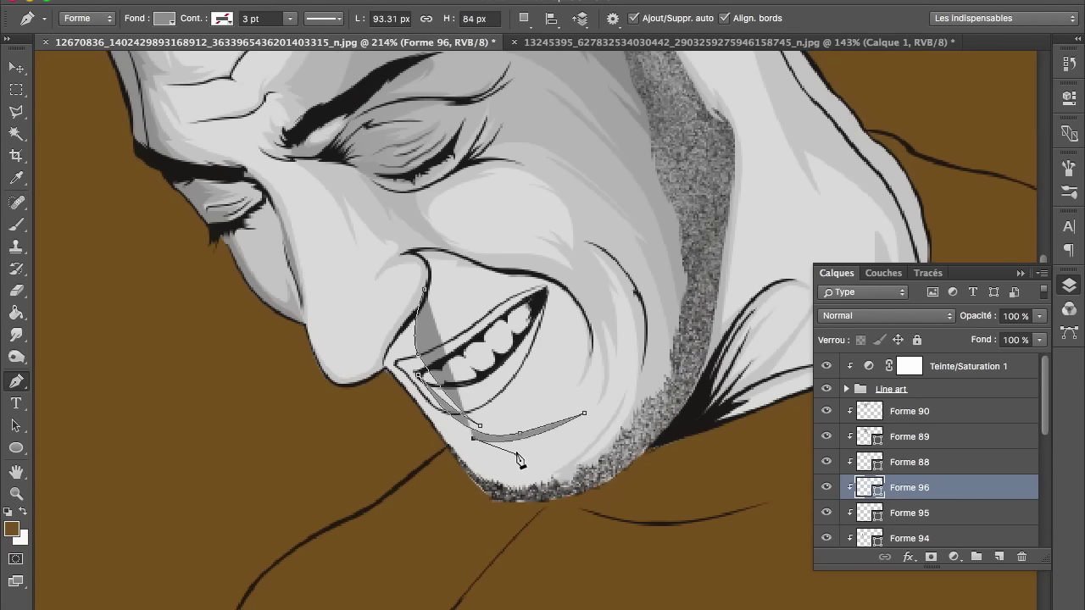
pyautogui.moveTo(566, 506); pyautogui.dragTo(593, 513)
pyautogui.moveTo(432, 530); pyautogui.dragTo(394, 468)
pyautogui.click(376, 368)
pyautogui.click(424, 292)
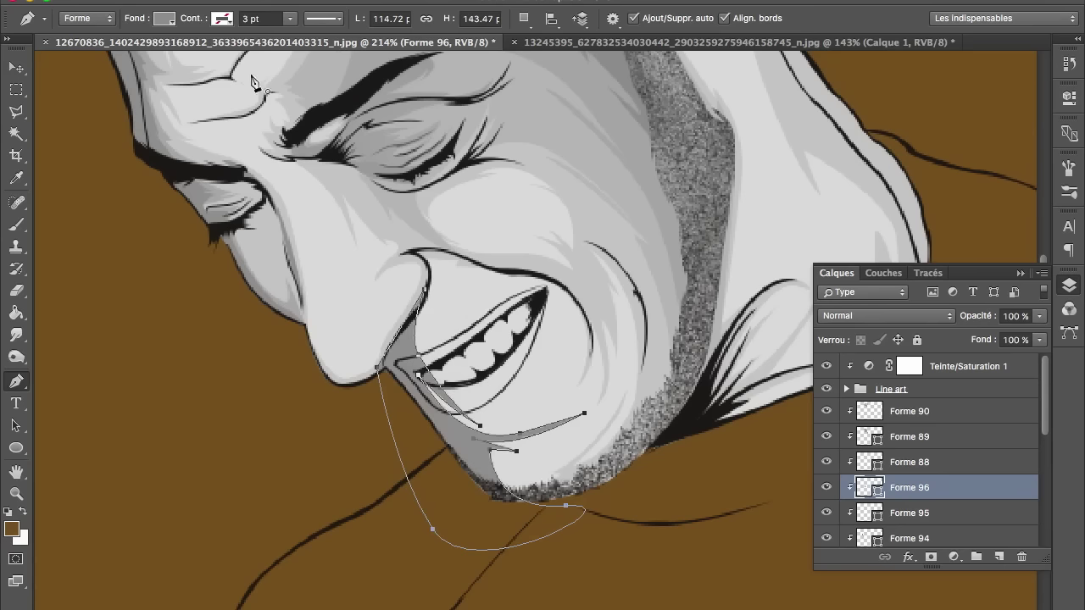
# Fill Forme 96 with a darker grey sampled from the artwork and commit it.
pyautogui.click(164, 18)
pyautogui.click(164, 18)
pyautogui.click(165, 18)
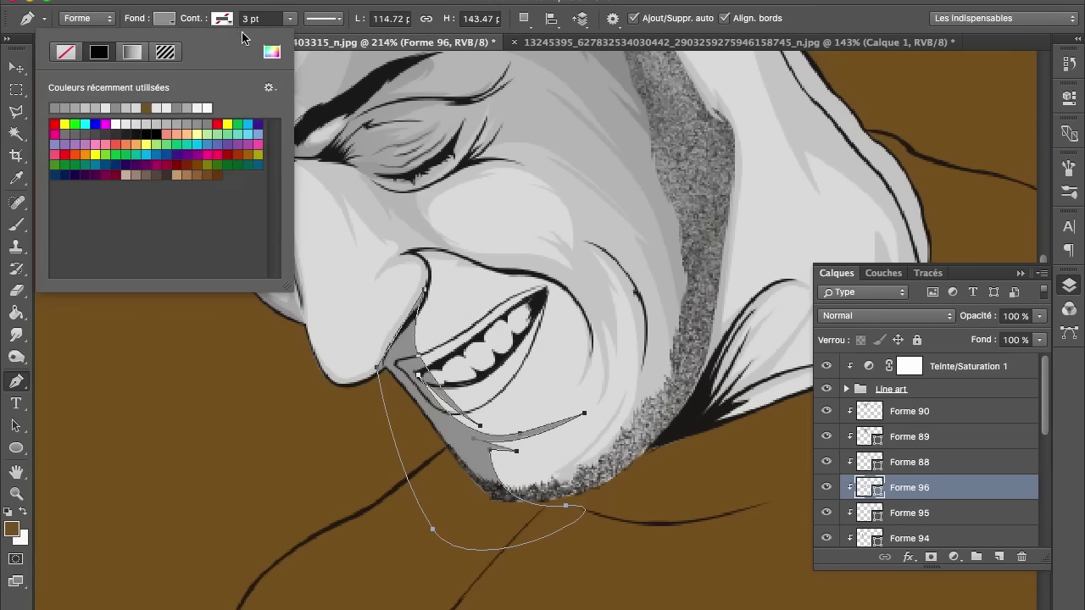
pyautogui.click(272, 52)
pyautogui.moveTo(363, 80); pyautogui.dragTo(638, 134)
pyautogui.click(425, 268)
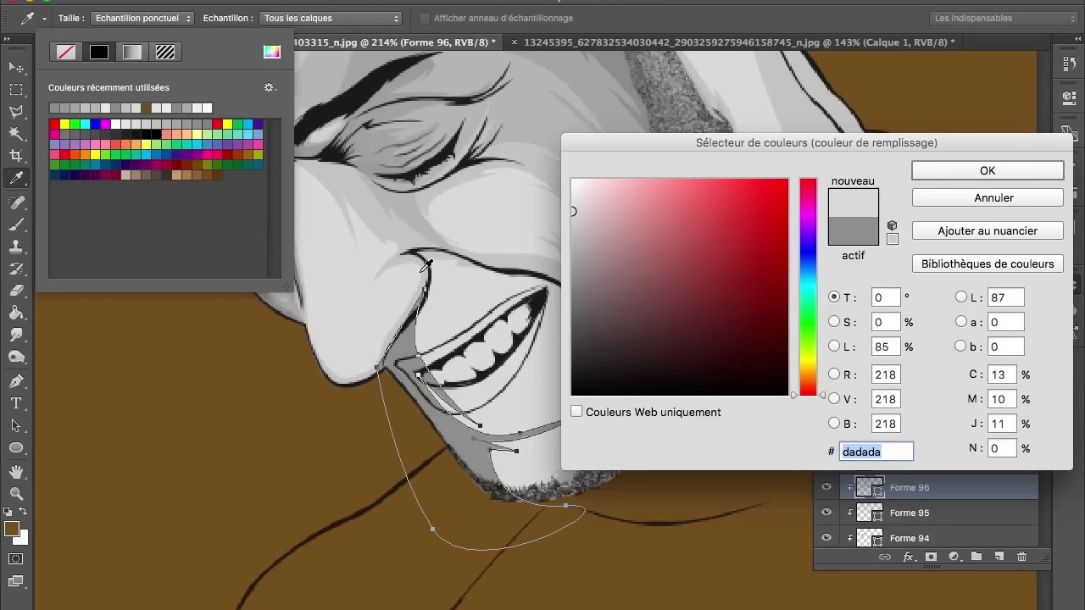
pyautogui.click(403, 233)
pyautogui.press('Return')
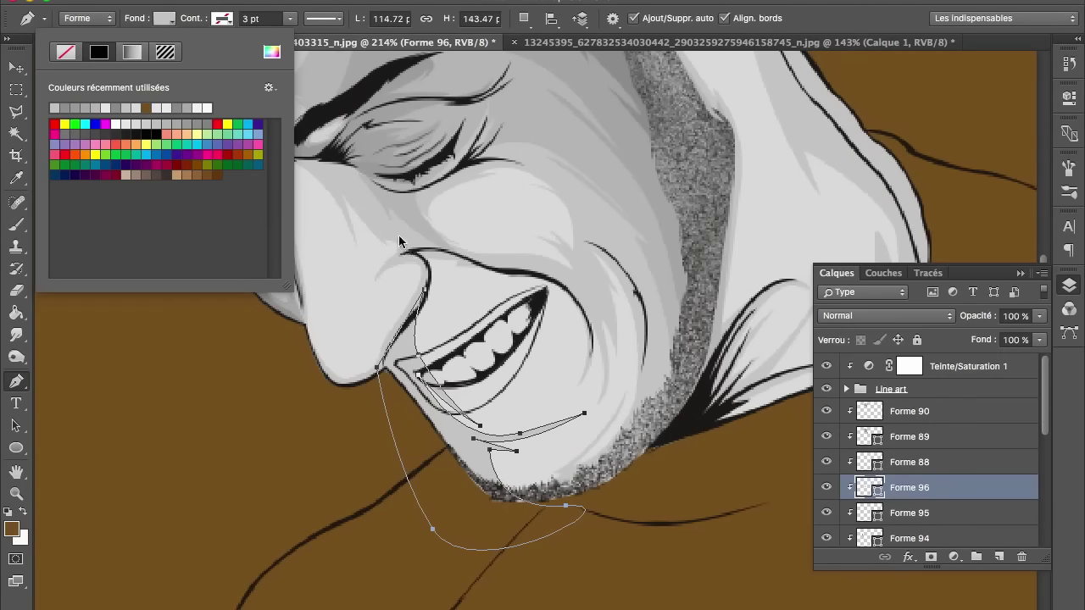
pyautogui.press('Return')
# Zoom and pan over to the ear and start the Forme 97 path at its back edge.
pyautogui.scroll(5, 582, 358)
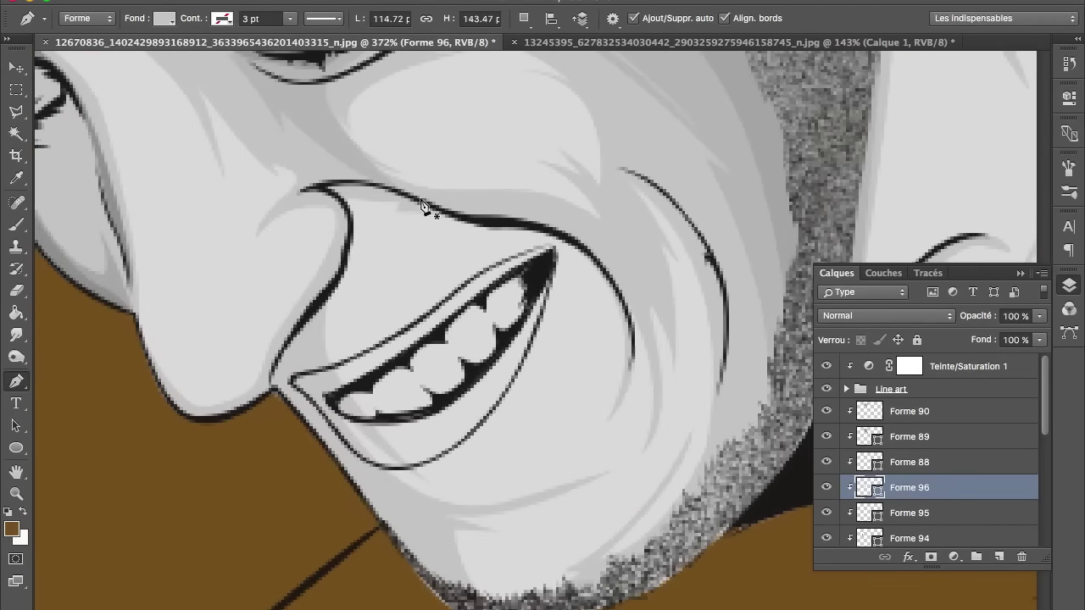
pyautogui.scroll(-1, 497, 249)
pyautogui.scroll(-1, 467, 234)
pyautogui.scroll(-1, 464, 236)
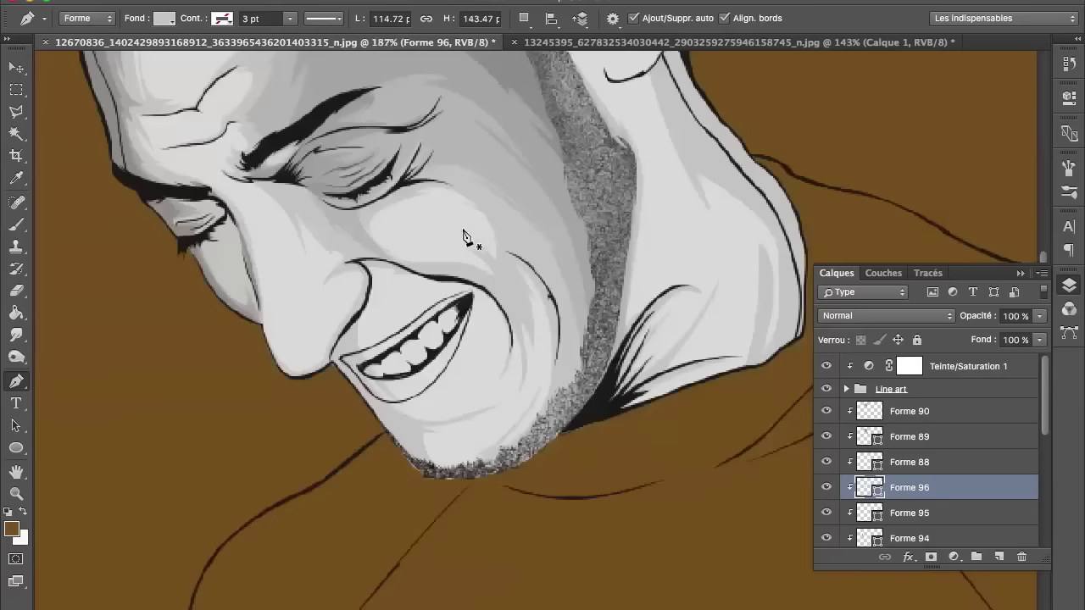
pyautogui.scroll(-2, 463, 235)
pyautogui.scroll(-1, 463, 235)
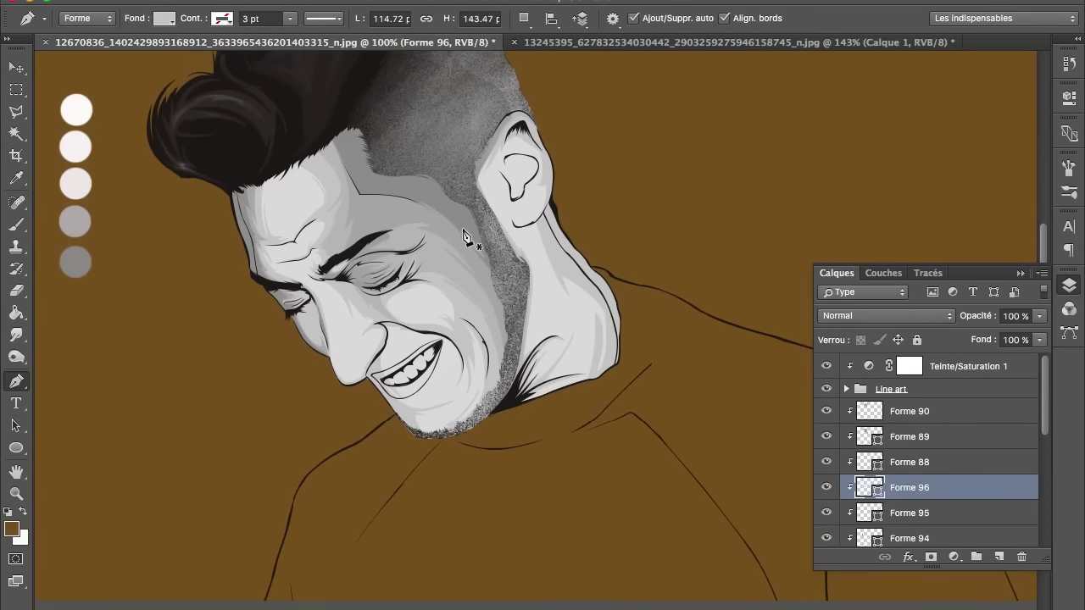
pyautogui.scroll(-1, 464, 236)
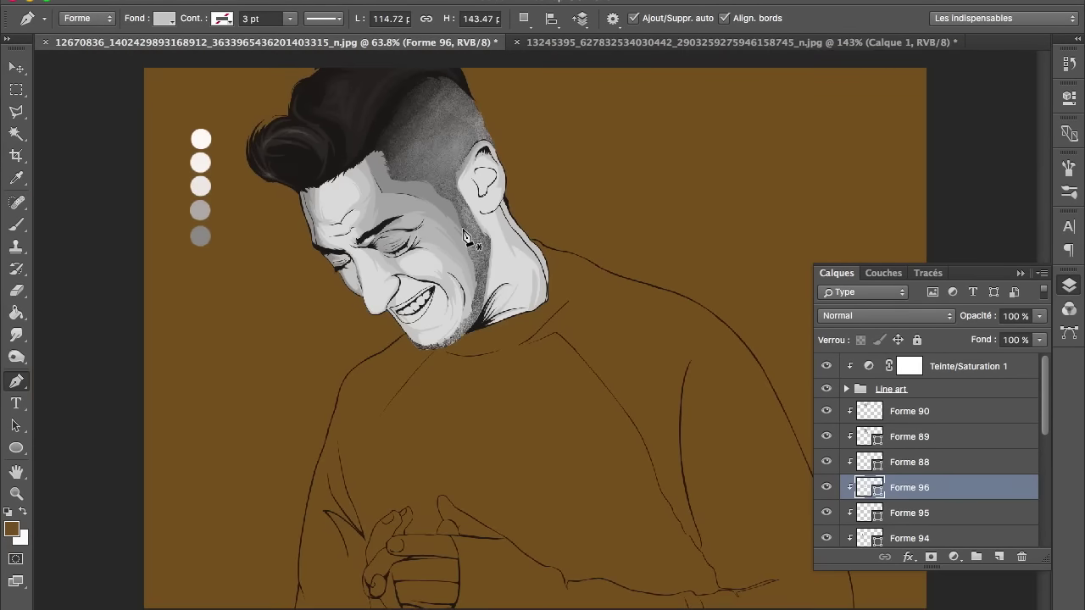
pyautogui.scroll(-1, 464, 236)
pyautogui.scroll(2, 463, 236)
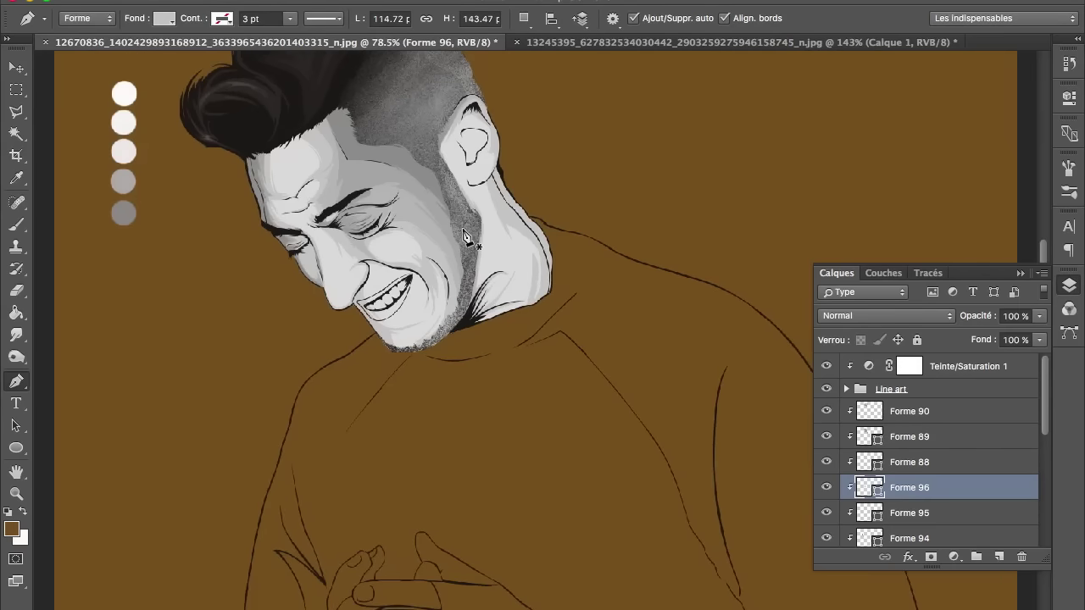
pyautogui.scroll(1, 471, 240)
pyautogui.scroll(2, 483, 246)
pyautogui.scroll(2, 496, 254)
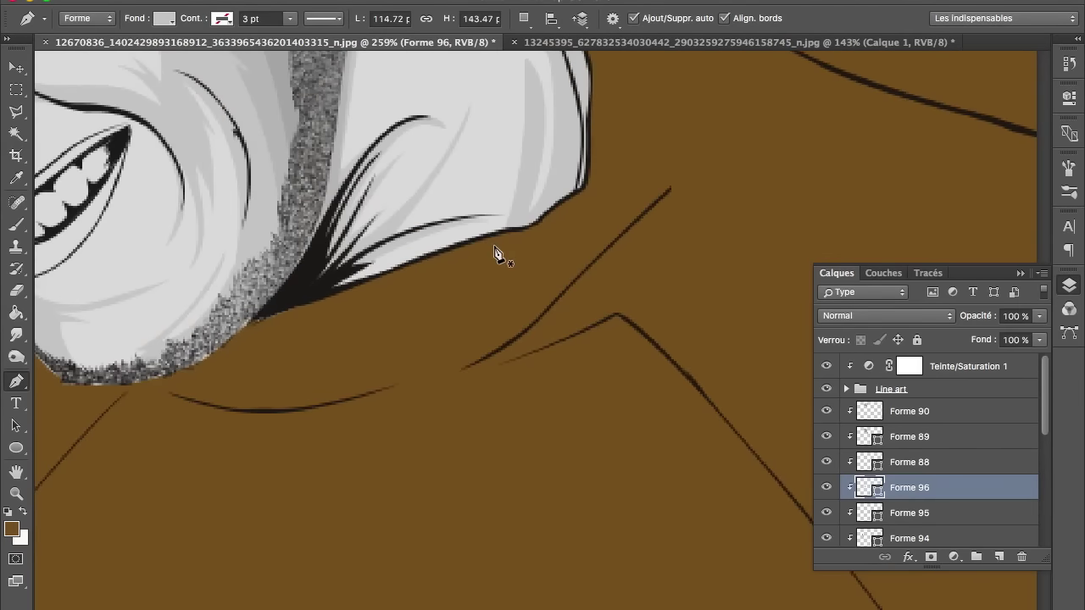
pyautogui.hscroll(-5, 458, 305)
pyautogui.scroll(5, 415, 356)
pyautogui.scroll(5, 436, 349)
pyautogui.scroll(5, 458, 343)
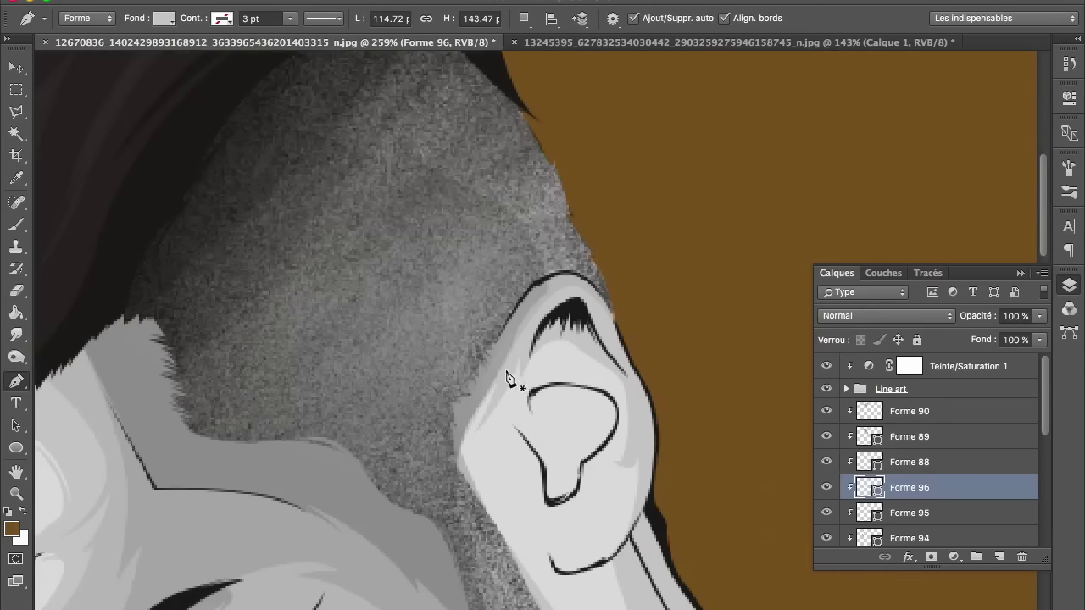
pyautogui.scroll(-2, 479, 338)
pyautogui.scroll(-2, 503, 331)
pyautogui.click(500, 326)
# Complete Forme 97 along the ear's back edge and commit it.
pyautogui.moveTo(496, 461); pyautogui.dragTo(532, 533)
pyautogui.click(548, 563)
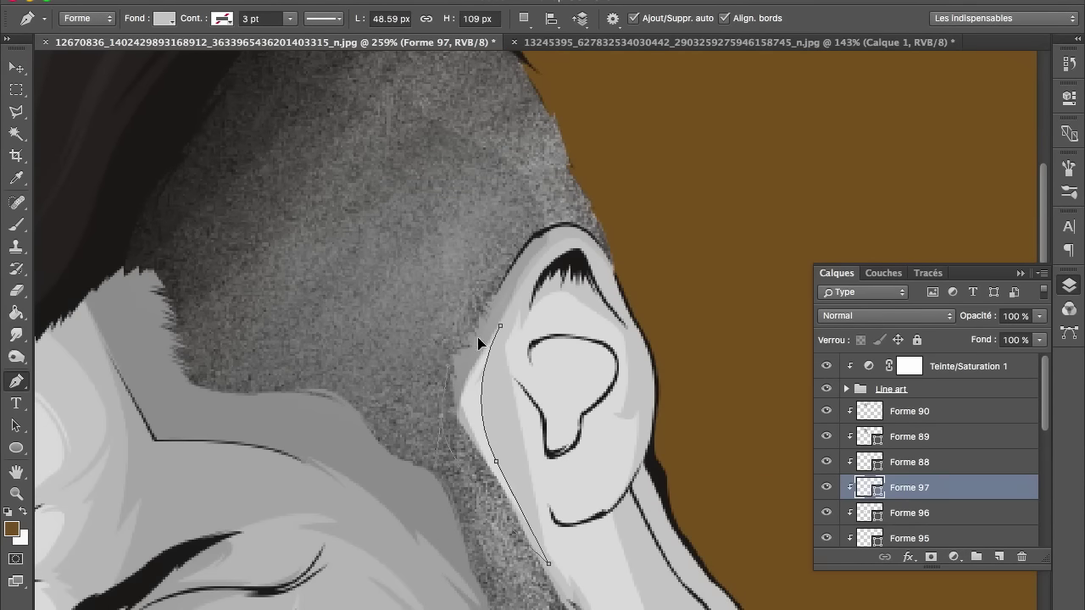
pyautogui.click(500, 327)
pyautogui.press('Return')
pyautogui.scroll(-1, 763, 424)
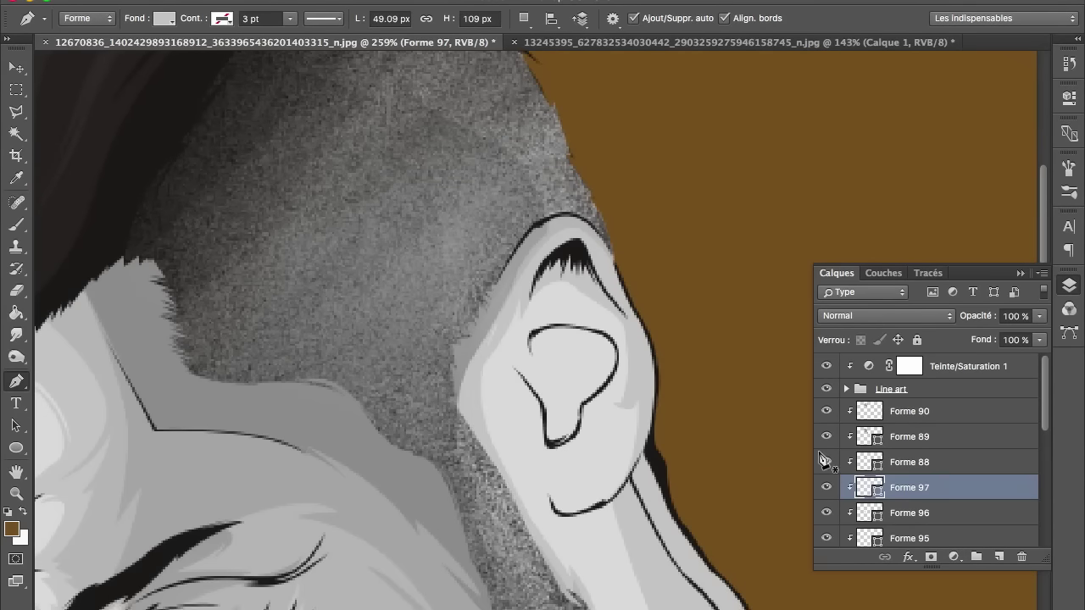
# Draw and close Forme 98 around the inside of the ear's bowl.
pyautogui.click(531, 349)
pyautogui.moveTo(540, 332); pyautogui.dragTo(547, 336)
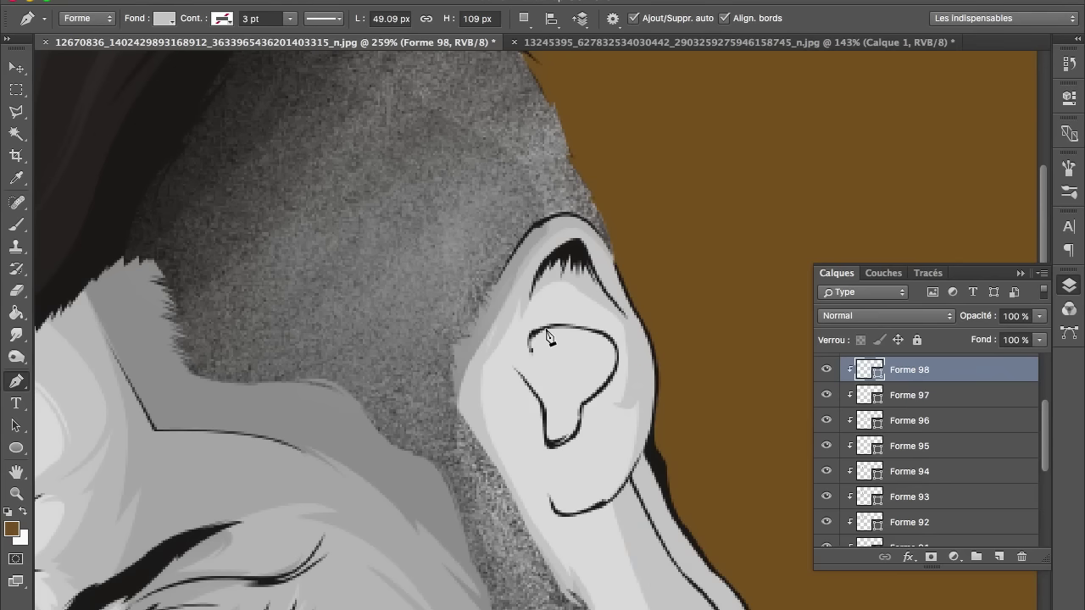
pyautogui.moveTo(617, 333); pyautogui.dragTo(617, 373)
pyautogui.click(585, 405)
pyautogui.moveTo(556, 444); pyautogui.dragTo(562, 436)
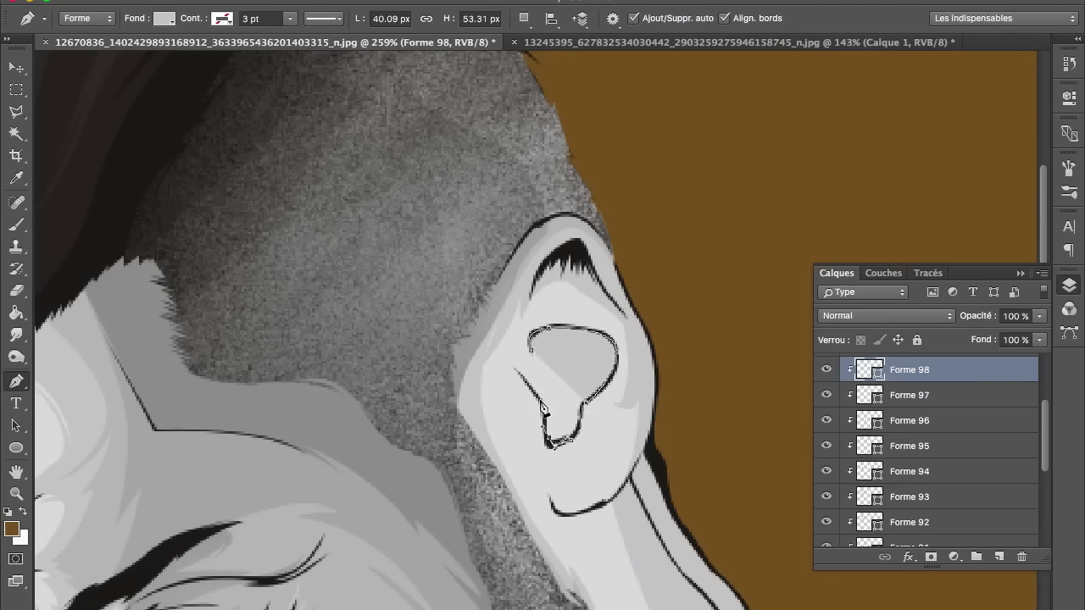
pyautogui.moveTo(496, 444); pyautogui.dragTo(500, 474)
pyautogui.moveTo(474, 412); pyautogui.dragTo(475, 380)
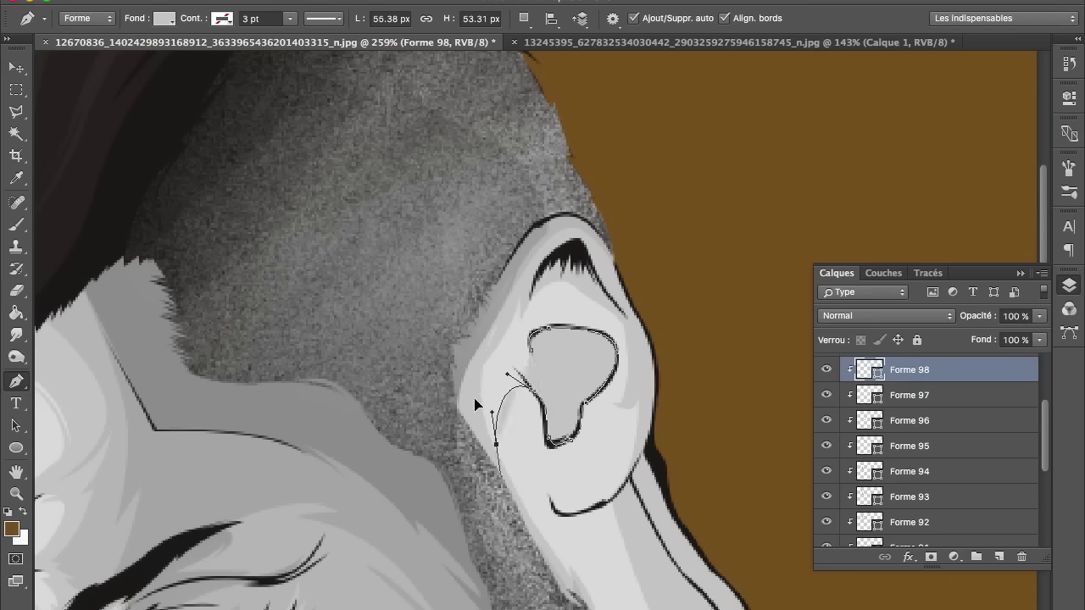
pyautogui.click(527, 351)
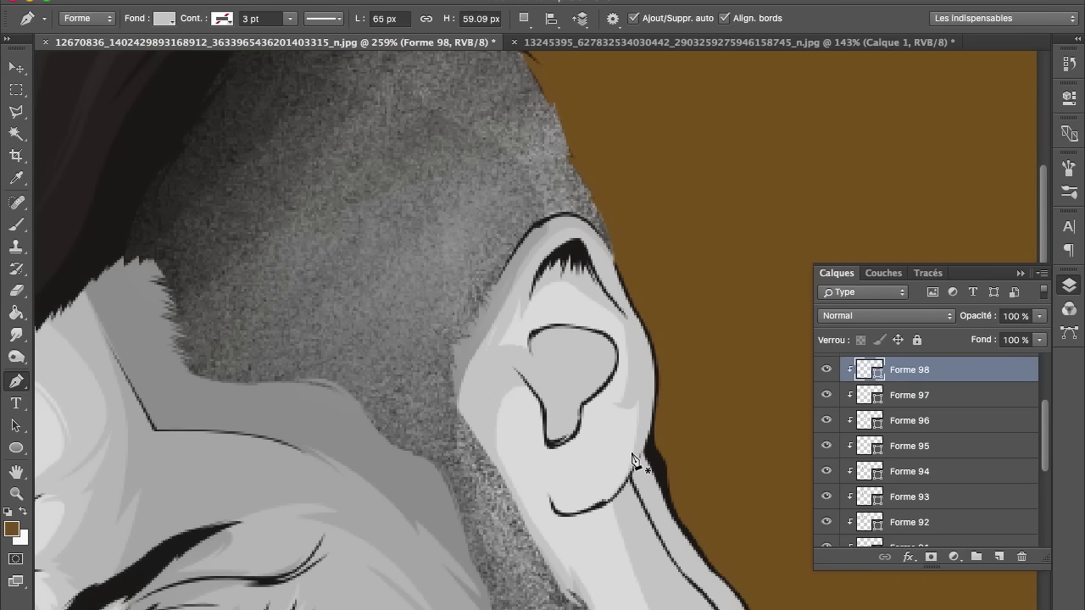
# Start Forme 99 in front of the ear, curving its outline below the ear's front.
pyautogui.scroll(-3, 633, 459)
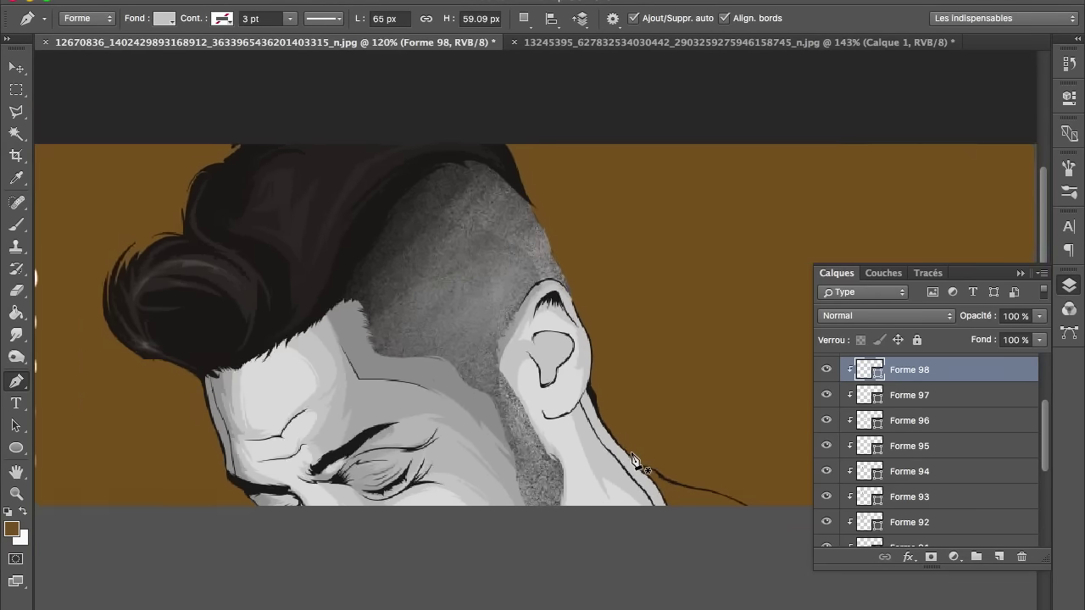
pyautogui.scroll(-3, 632, 459)
pyautogui.scroll(2, 632, 459)
pyautogui.scroll(1, 528, 360)
pyautogui.scroll(1, 506, 347)
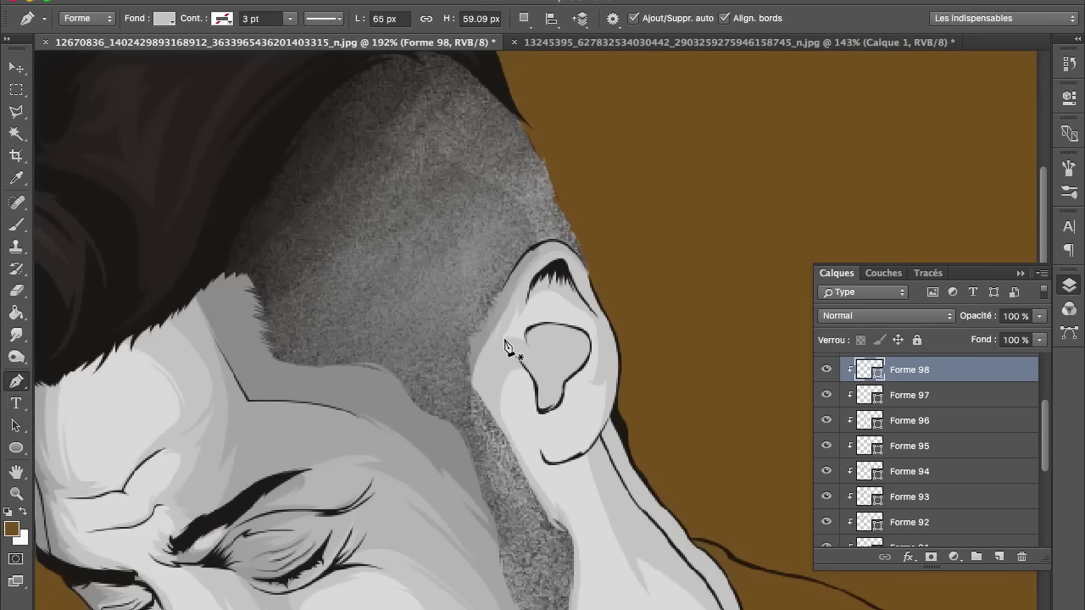
pyautogui.scroll(1, 504, 348)
pyautogui.click(493, 320)
pyautogui.moveTo(500, 350); pyautogui.dragTo(515, 353)
pyautogui.moveTo(506, 364)
pyautogui.mouseDown()
pyautogui.moveTo(487, 381)
pyautogui.moveTo(467, 367)
pyautogui.mouseUp()
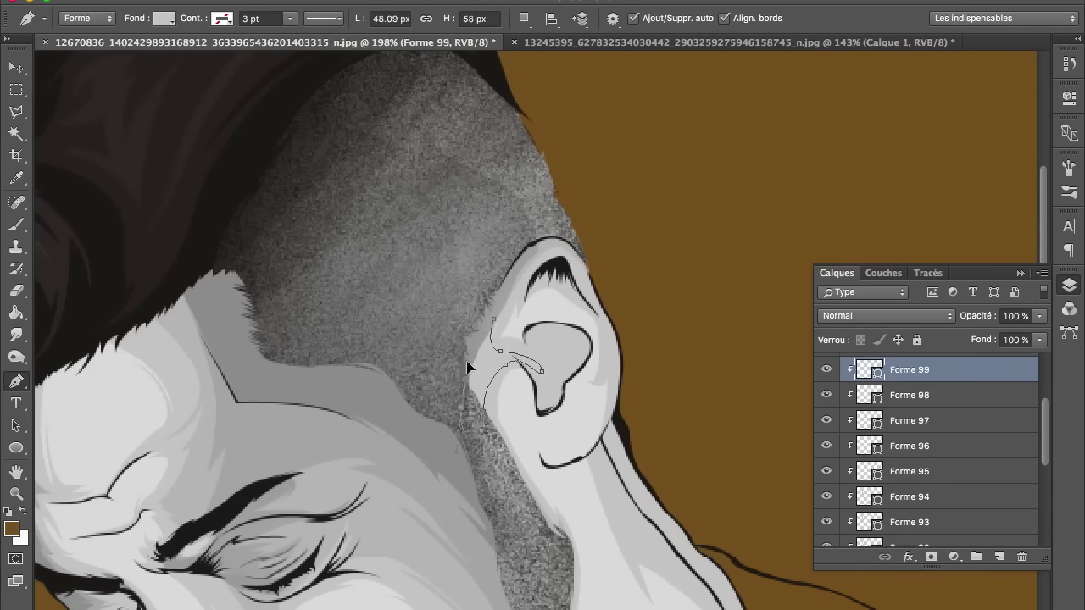
# Fill Forme 99 with a grey sampled from the drawing via the Fond colour picker.
pyautogui.click(163, 18)
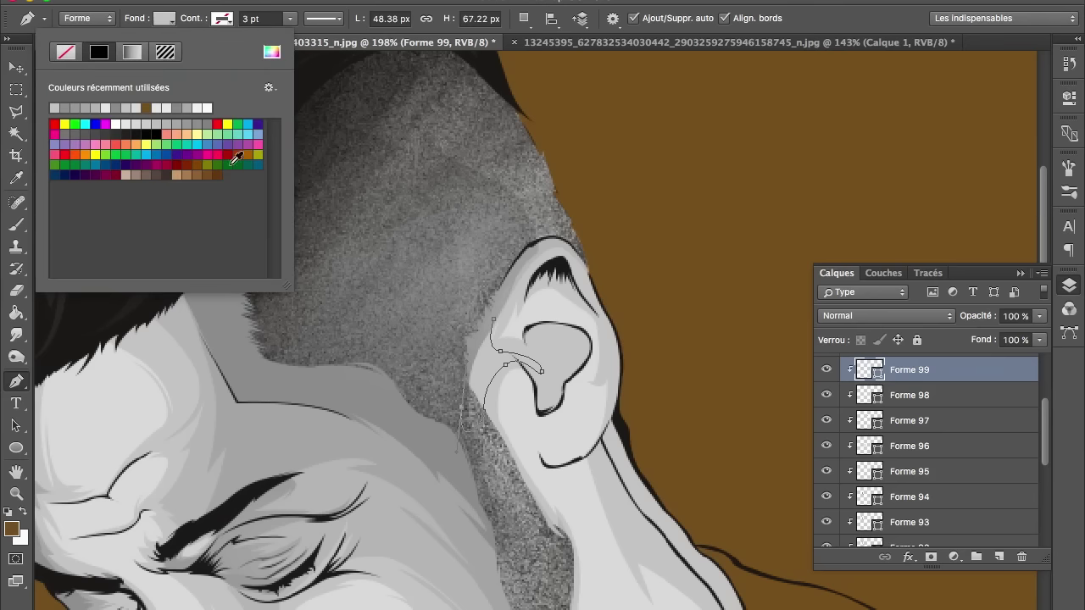
pyautogui.click(118, 108)
pyautogui.click(496, 327)
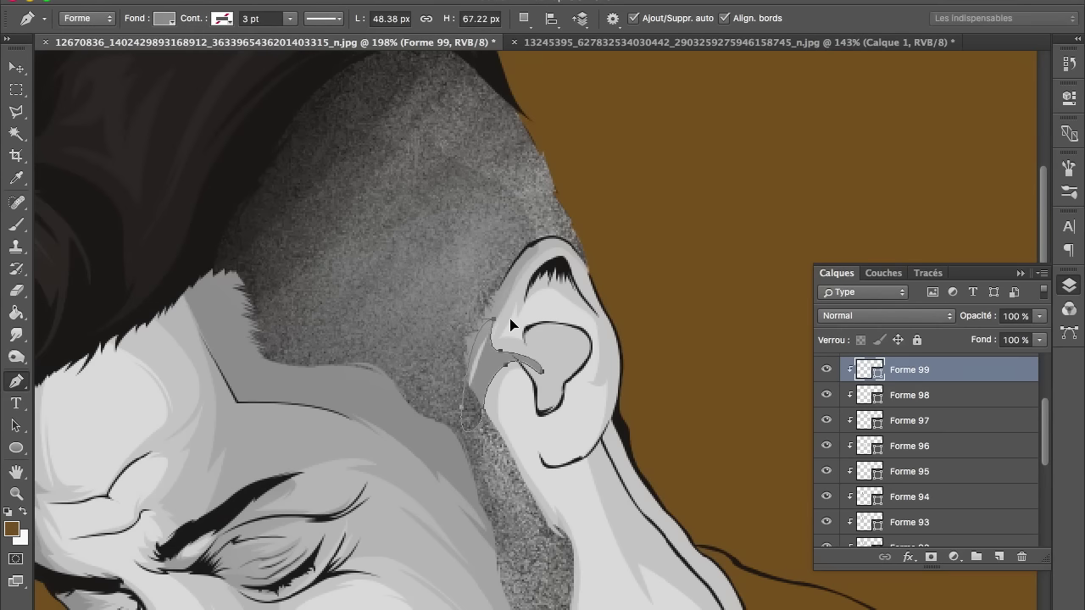
pyautogui.click(164, 21)
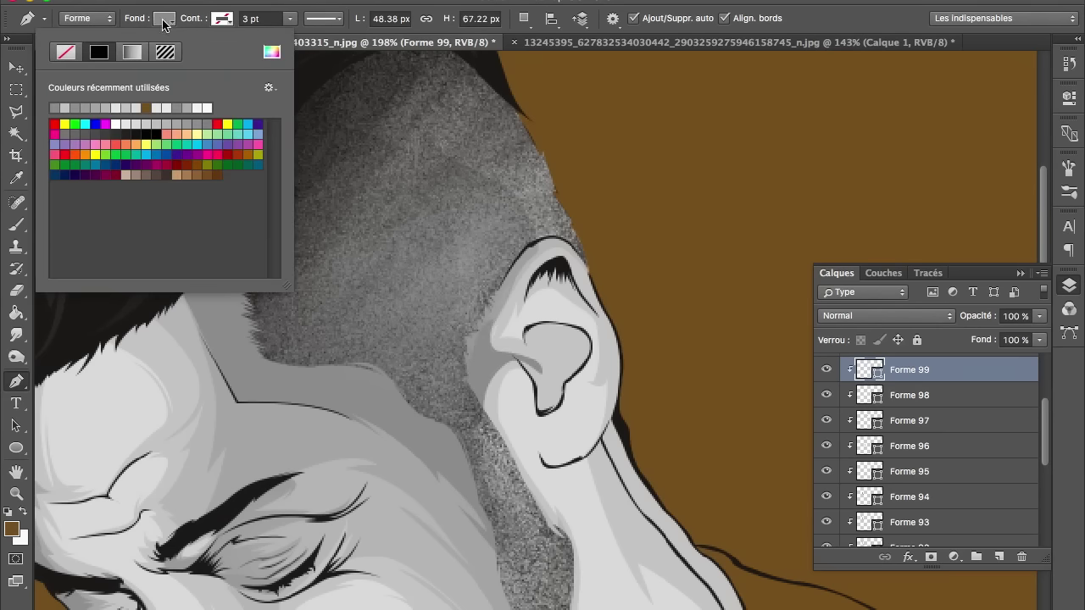
pyautogui.click(272, 51)
pyautogui.click(497, 301)
pyautogui.press('Return')
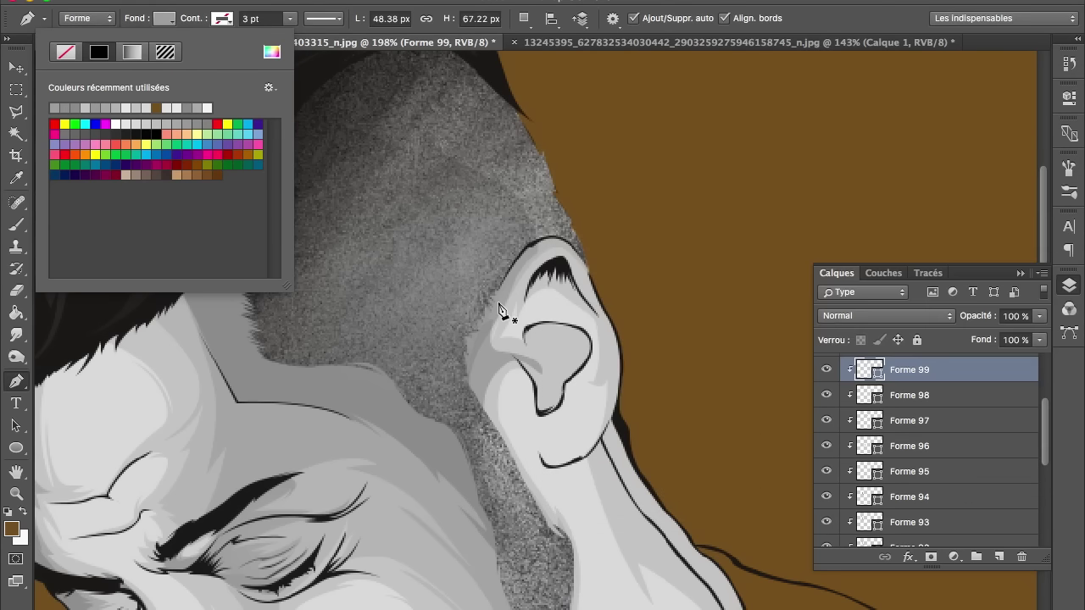
pyautogui.scroll(-2, 575, 430)
pyautogui.scroll(-2, 574, 431)
pyautogui.scroll(-1, 575, 430)
pyautogui.scroll(5, 574, 431)
pyautogui.scroll(3, 575, 431)
pyautogui.scroll(3, 575, 430)
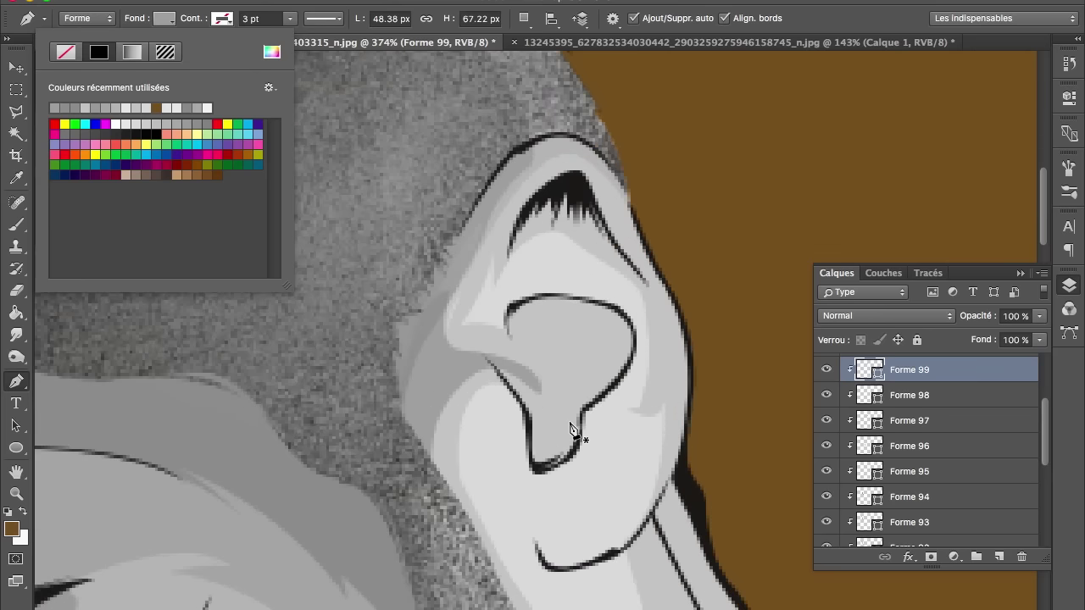
pyautogui.scroll(2, 575, 430)
# Trace the highlight outline from the ear's lower bowl down past the jaw crease and back up.
pyautogui.click(503, 194)
pyautogui.moveTo(468, 245); pyautogui.dragTo(480, 300)
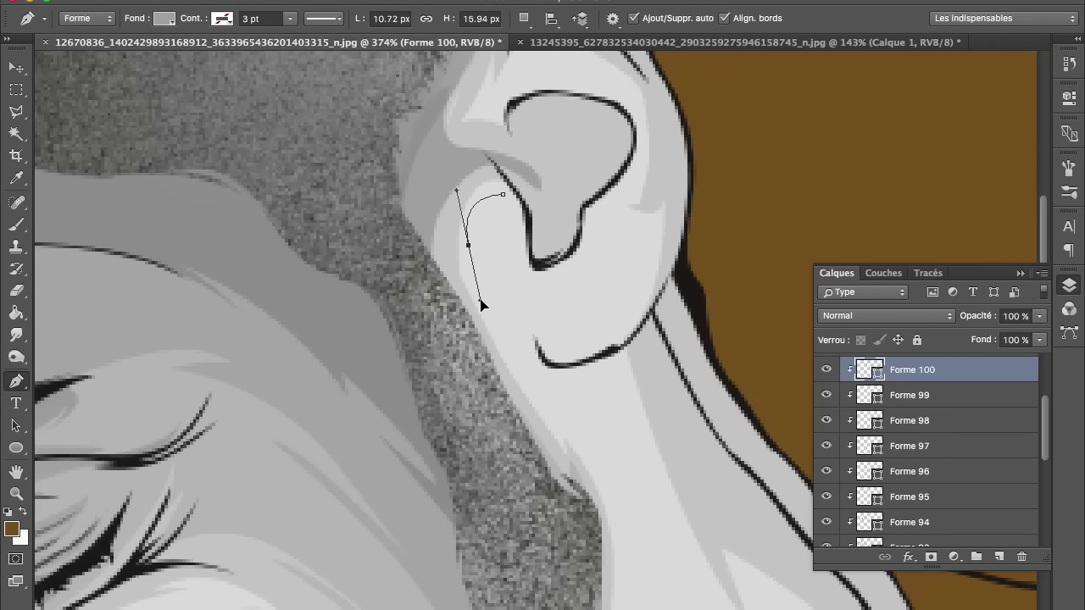
pyautogui.click(510, 359)
pyautogui.click(564, 425)
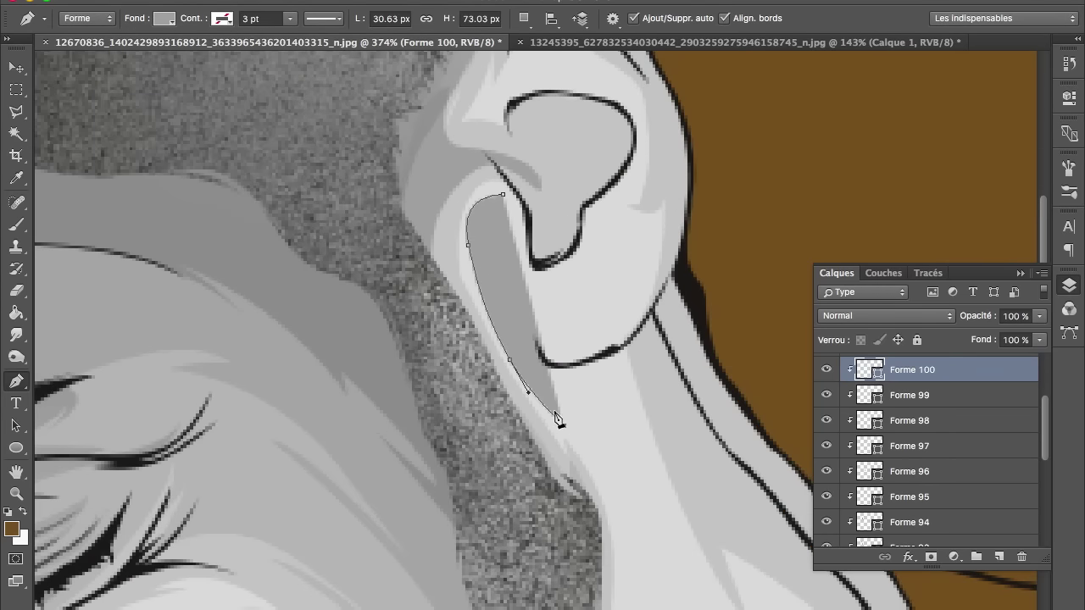
pyautogui.scroll(-5, 593, 460)
pyautogui.hscroll(3, 593, 460)
pyautogui.moveTo(590, 444)
pyautogui.mouseDown()
pyautogui.moveTo(588, 487)
pyautogui.moveTo(477, 592)
pyautogui.mouseUp()
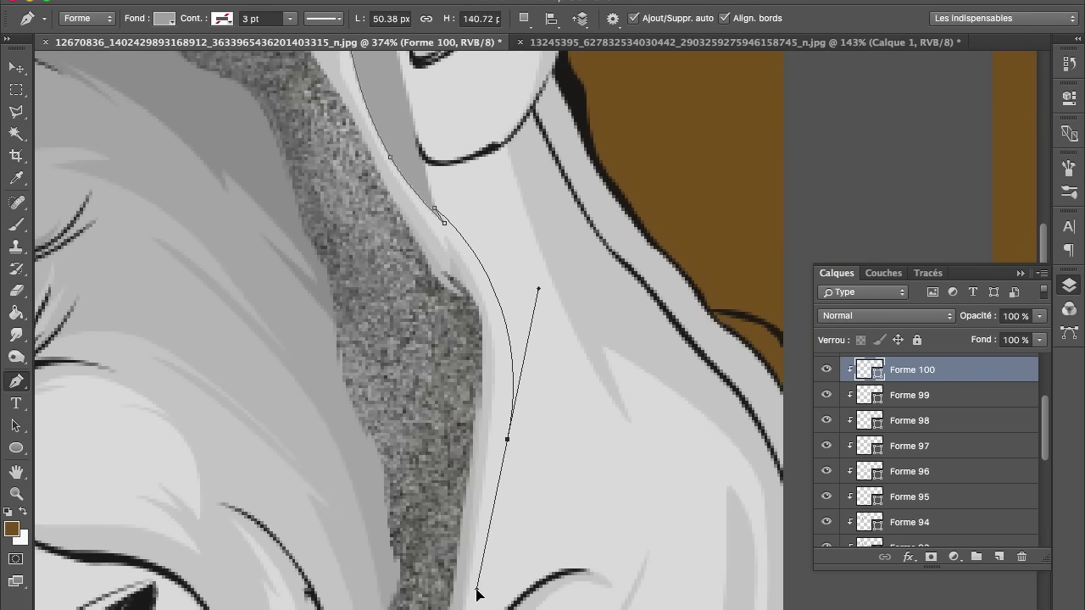
pyautogui.scroll(-5, 477, 593)
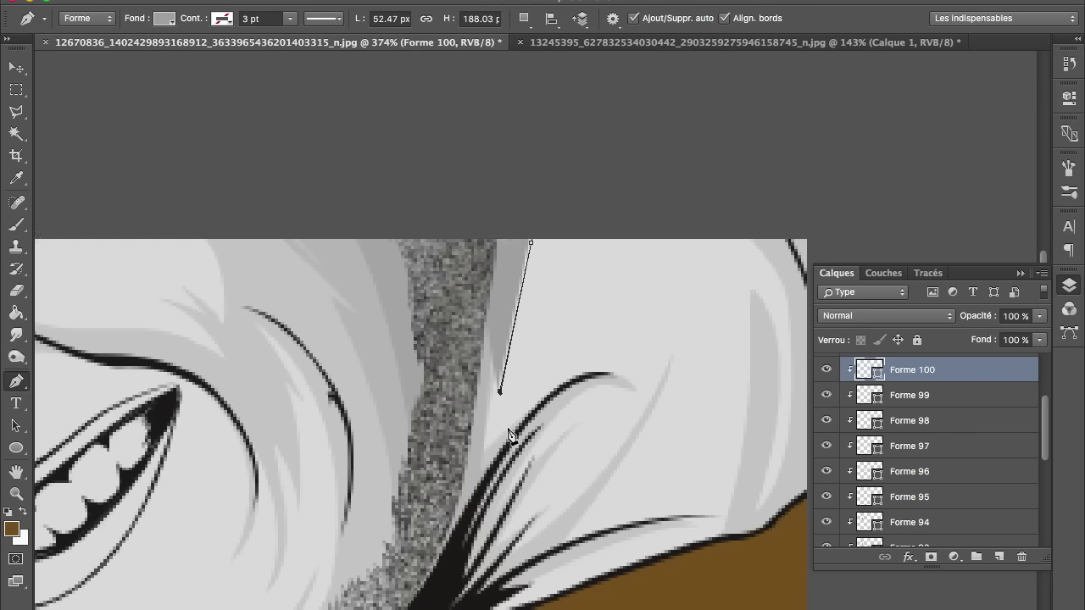
pyautogui.click(496, 426)
pyautogui.moveTo(629, 363); pyautogui.dragTo(696, 400)
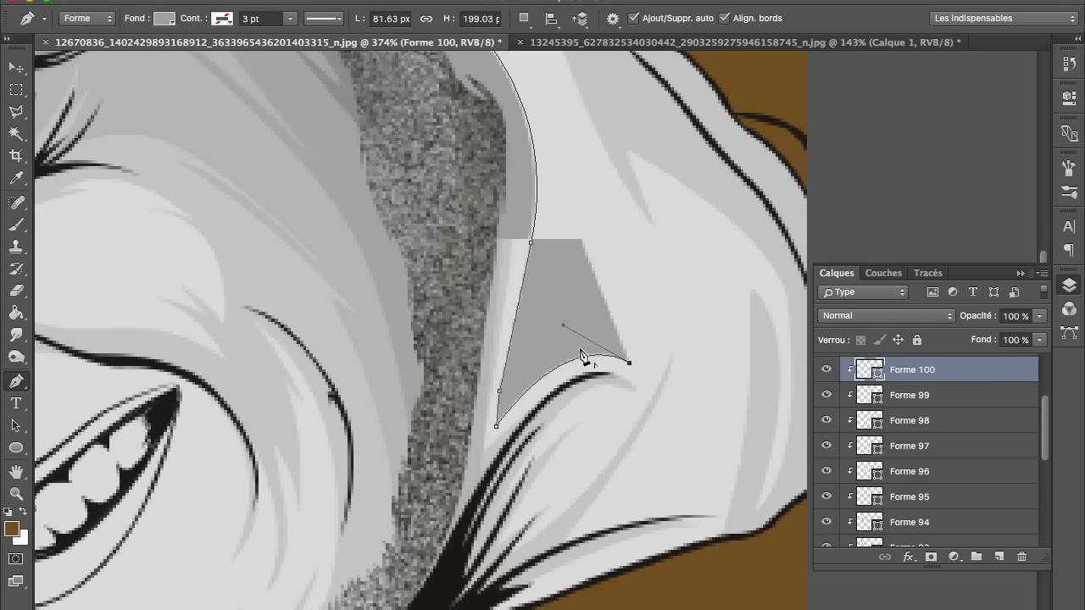
pyautogui.moveTo(559, 346); pyautogui.dragTo(515, 358)
pyautogui.keyDown('alt'); pyautogui.click(559, 346); pyautogui.keyUp('alt')
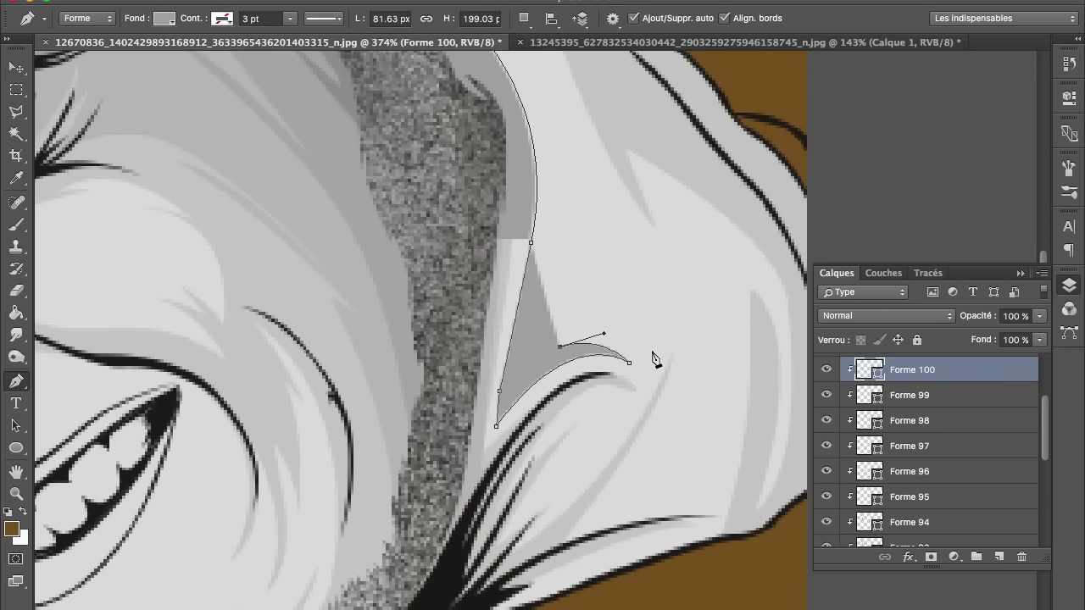
pyautogui.moveTo(621, 429); pyautogui.dragTo(540, 555)
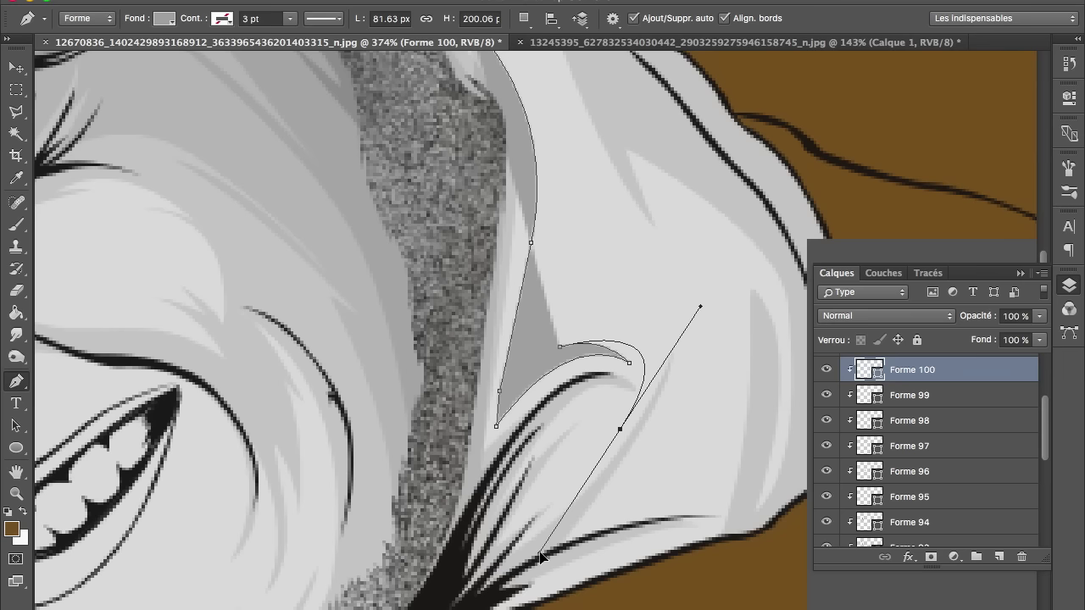
pyautogui.moveTo(632, 266); pyautogui.dragTo(581, 146)
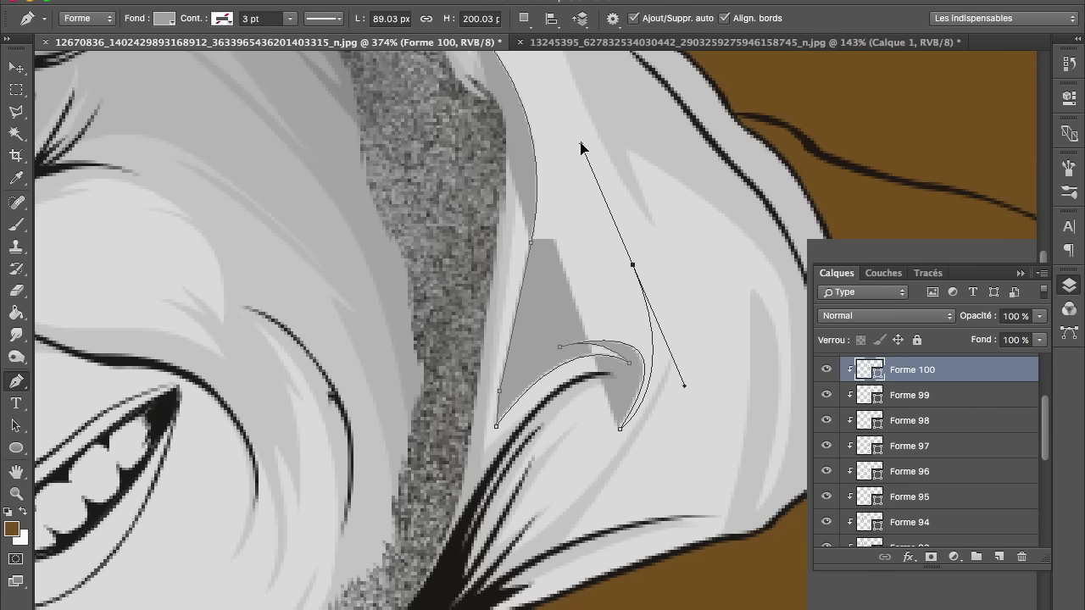
pyautogui.scroll(5, 582, 146)
pyautogui.scroll(3, 531, 229)
# Continue the outline under the lobe, up the ear's back edge and around the inner ear, closing it.
pyautogui.moveTo(515, 340); pyautogui.dragTo(516, 305)
pyautogui.click(448, 331)
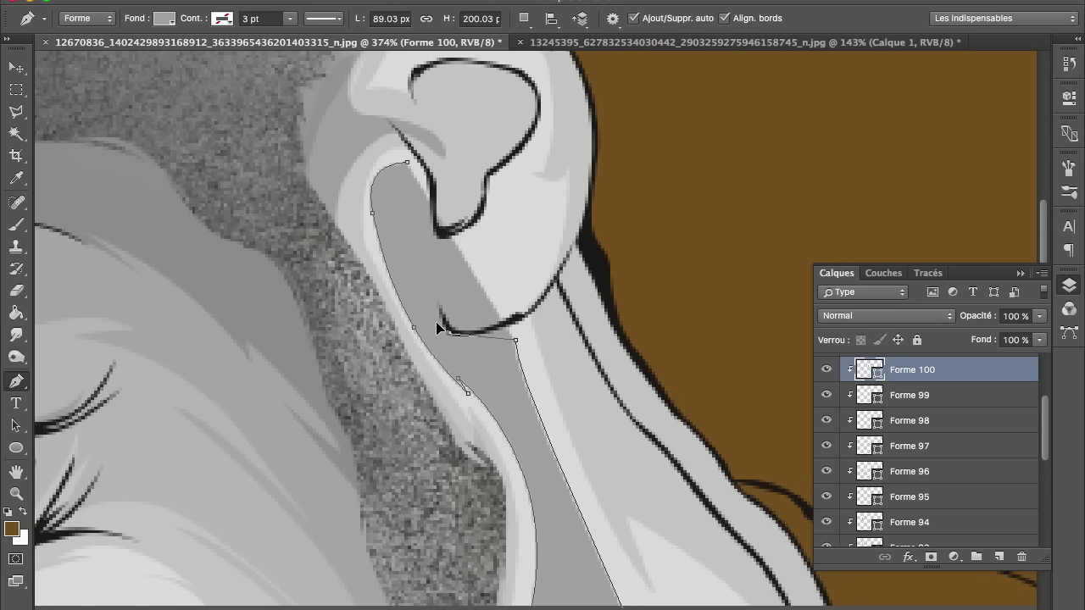
pyautogui.moveTo(437, 326); pyautogui.dragTo(517, 306)
pyautogui.click(553, 238)
pyautogui.moveTo(560, 186); pyautogui.dragTo(534, 190)
pyautogui.moveTo(547, 132); pyautogui.dragTo(547, 106)
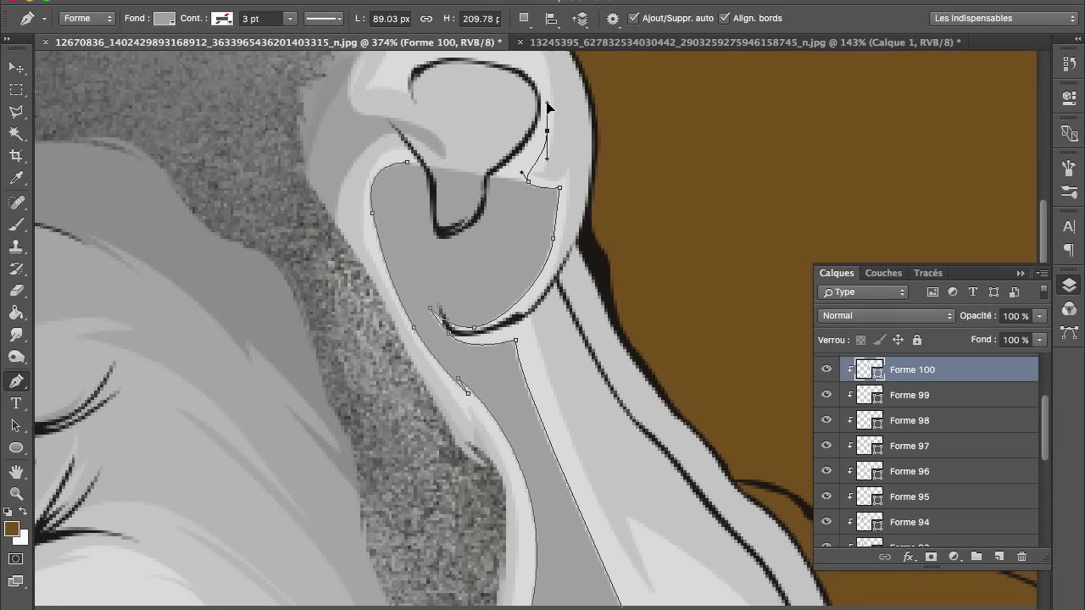
pyautogui.scroll(3, 546, 105)
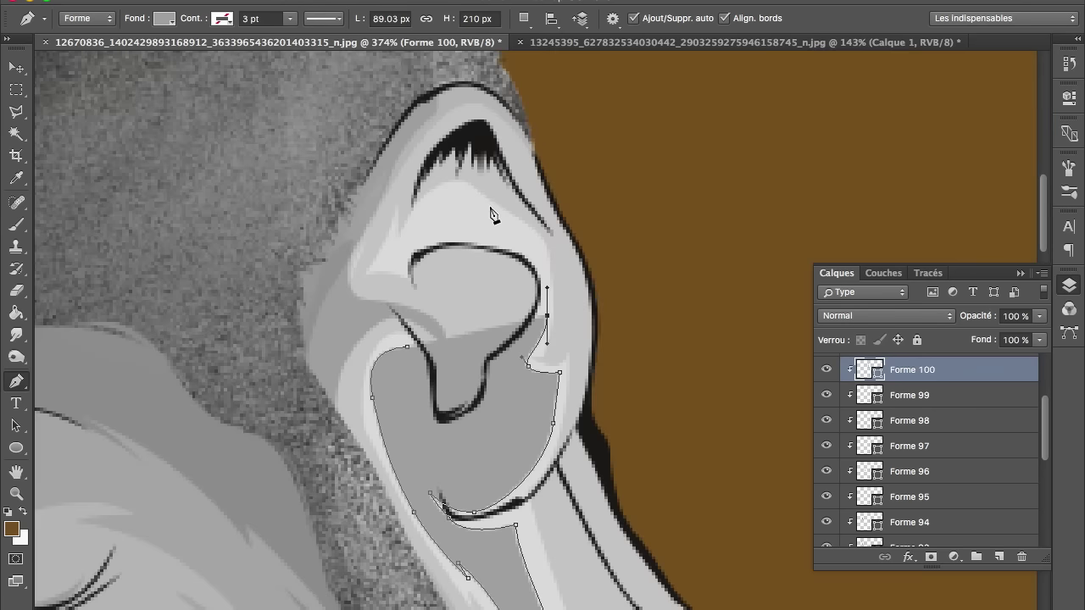
pyautogui.moveTo(490, 207); pyautogui.dragTo(431, 175)
pyautogui.click(424, 201)
pyautogui.click(414, 223)
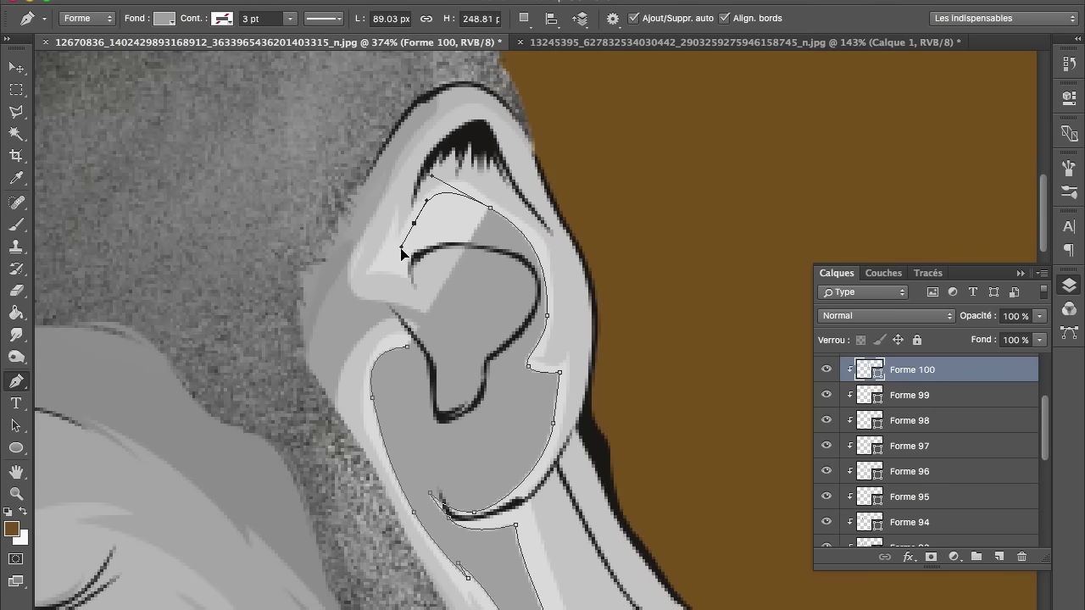
pyautogui.moveTo(397, 242); pyautogui.dragTo(383, 261)
pyautogui.click(406, 277)
pyautogui.moveTo(457, 236); pyautogui.dragTo(520, 245)
pyautogui.moveTo(528, 327); pyautogui.dragTo(498, 392)
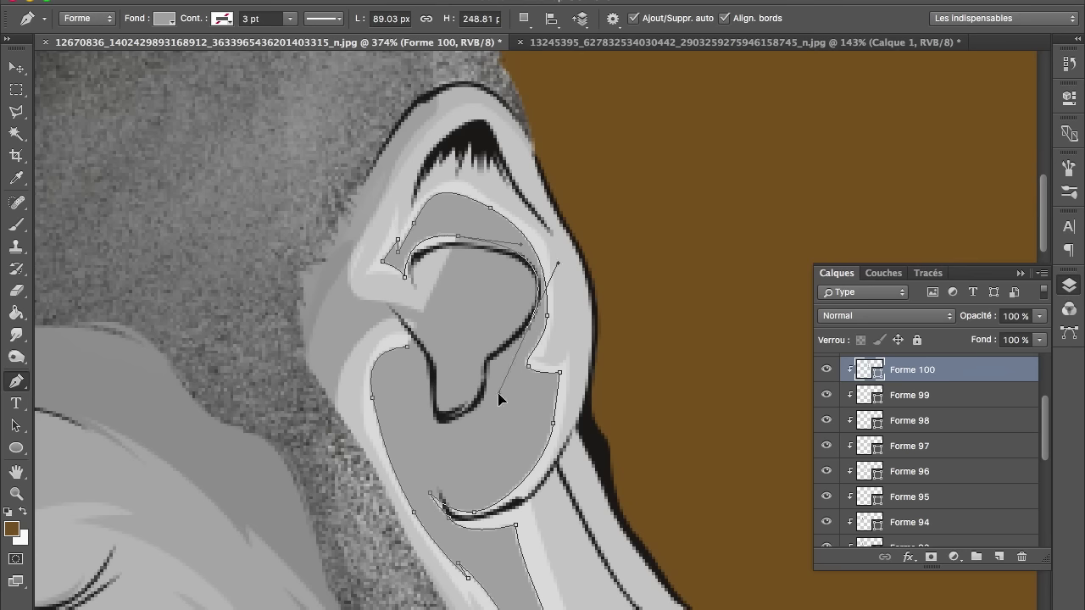
pyautogui.moveTo(448, 428); pyautogui.dragTo(488, 449)
pyautogui.moveTo(408, 349); pyautogui.dragTo(388, 222)
# Fill the ear shape (Forme 100) with white and lower its opacity to 52%.
pyautogui.keyDown('ctrl'); pyautogui.click(450, 429); pyautogui.keyUp('ctrl')
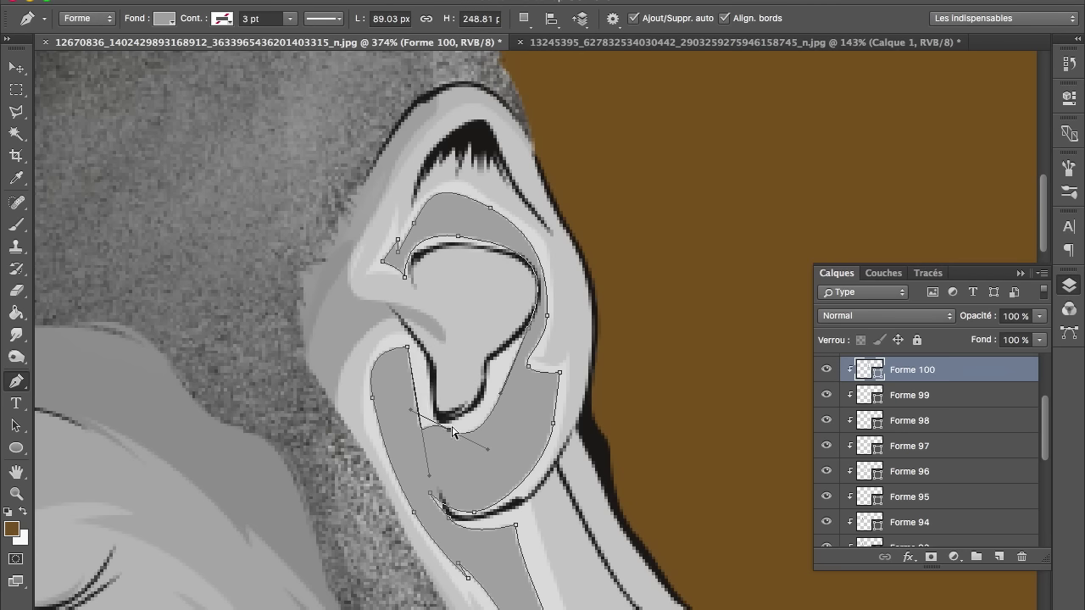
pyautogui.click(162, 17)
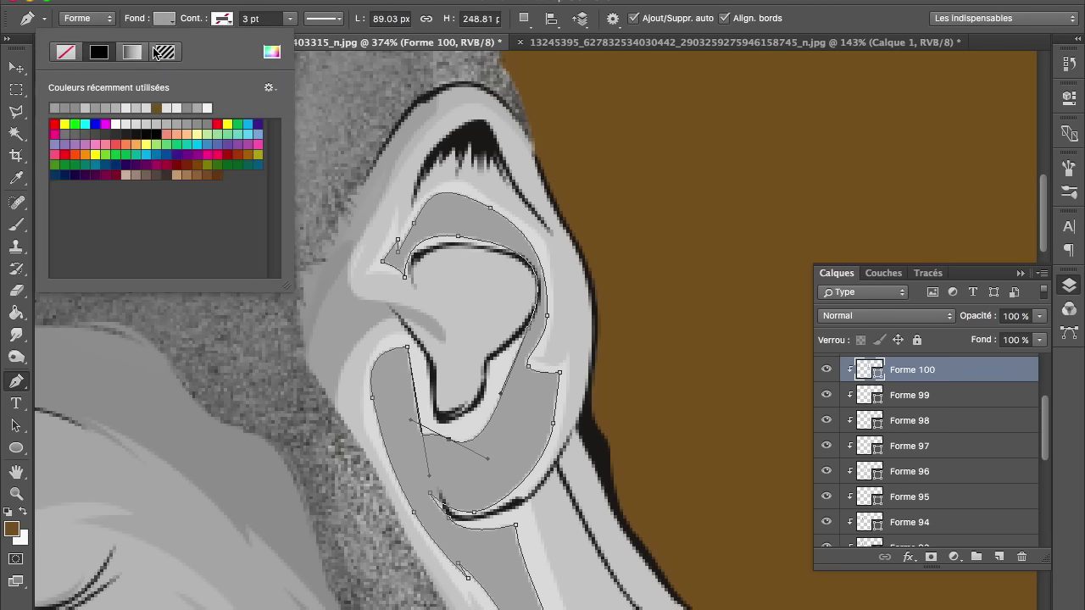
pyautogui.click(124, 119)
pyautogui.press('Return')
pyautogui.moveTo(997, 315); pyautogui.dragTo(937, 320)
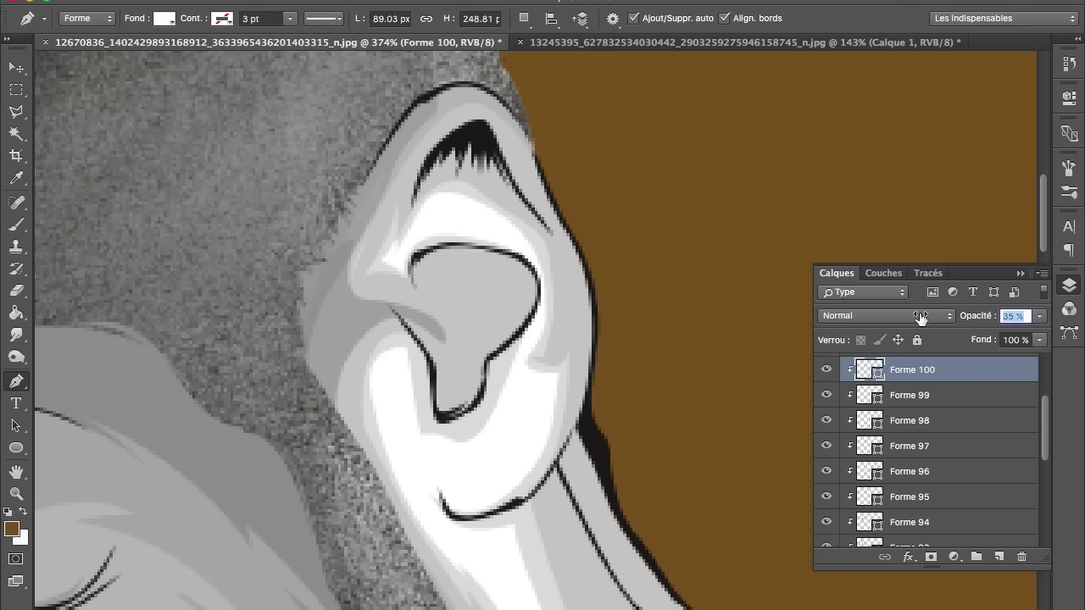
pyautogui.scroll(-5, 485, 379)
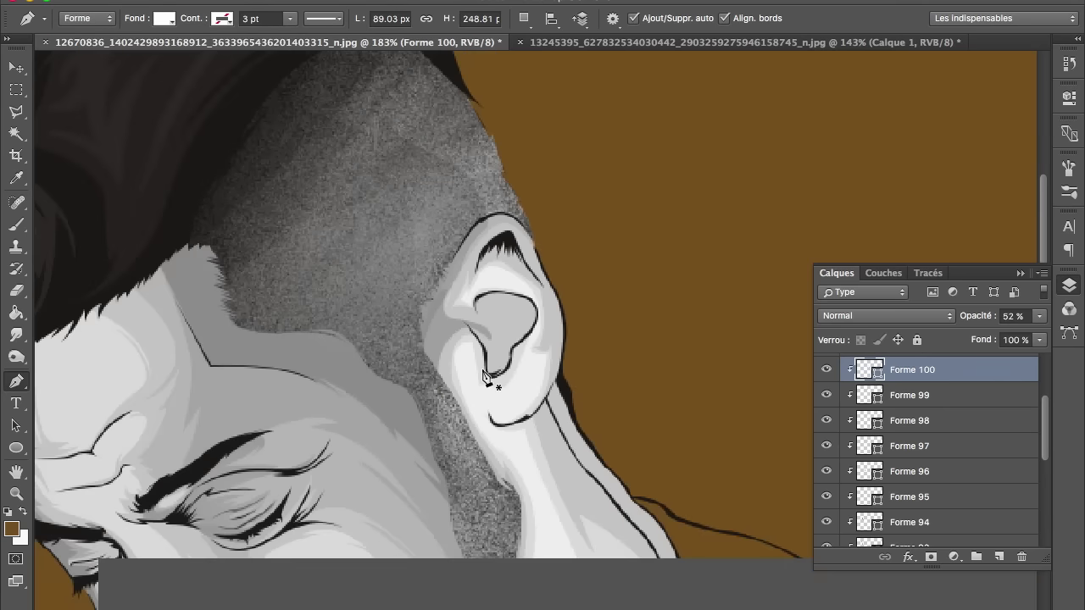
# Zoom in on the chin and trace a closed shading outline from the mouth corner around the jaw.
pyautogui.scroll(-2, 485, 379)
pyautogui.scroll(-3, 485, 378)
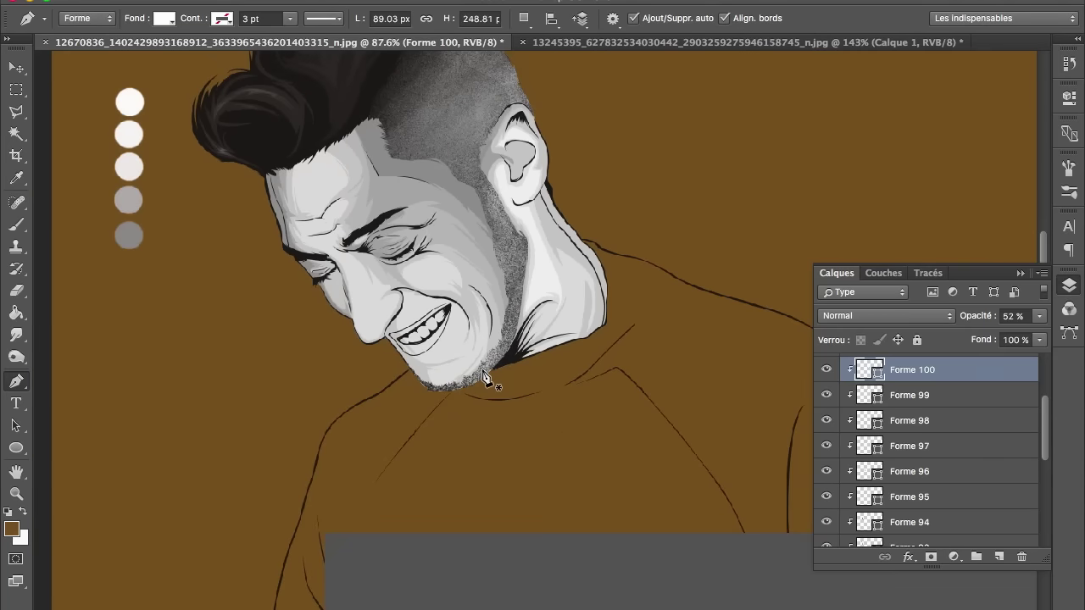
pyautogui.scroll(-1, 485, 378)
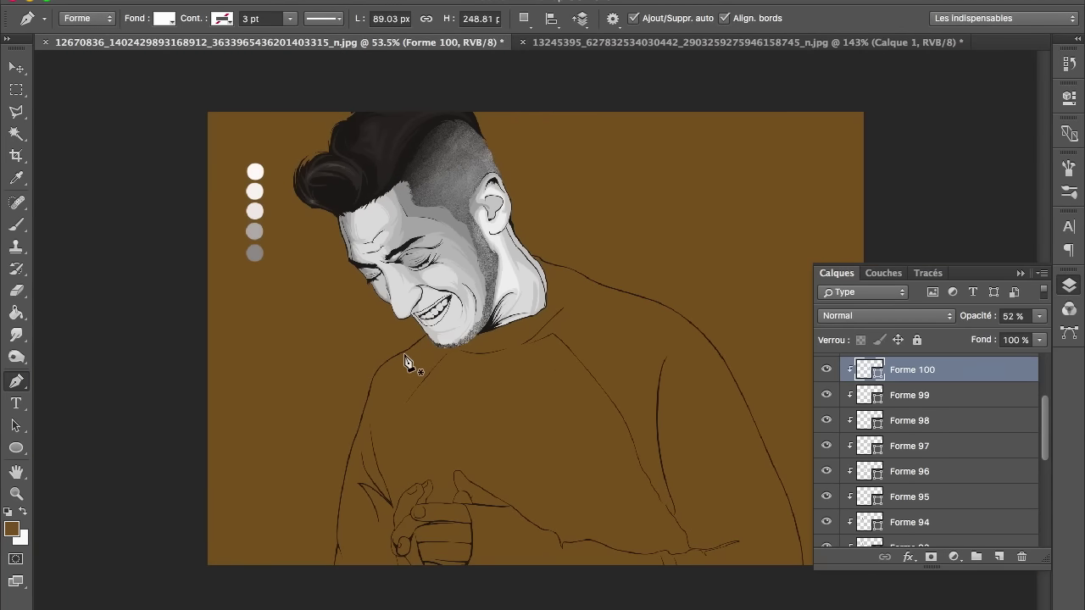
pyautogui.scroll(2, 405, 362)
pyautogui.scroll(1, 405, 362)
pyautogui.scroll(2, 405, 362)
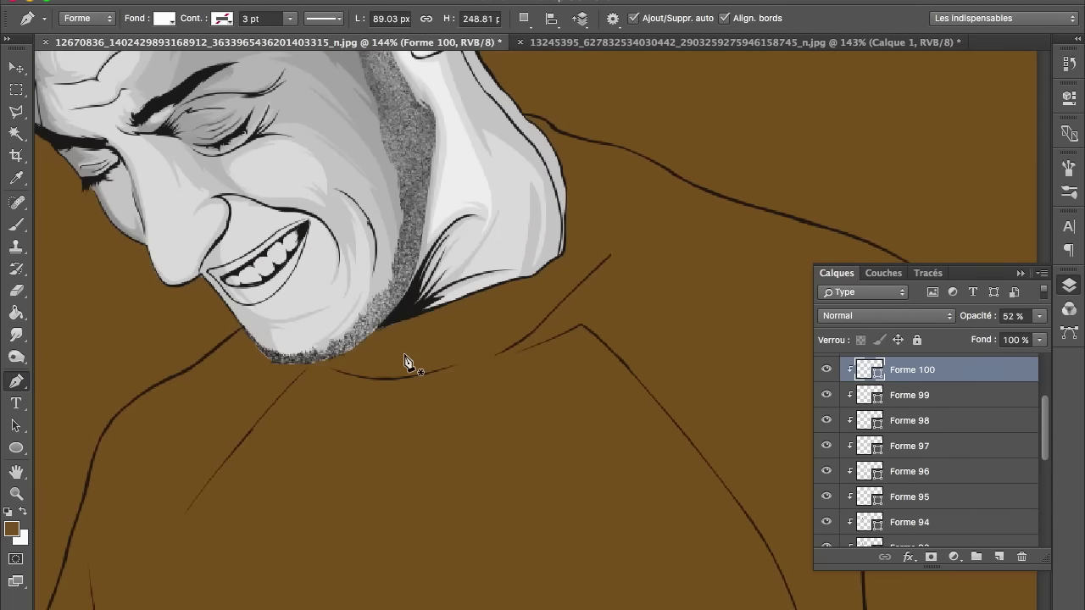
pyautogui.scroll(3, 405, 361)
pyautogui.scroll(1, 405, 362)
pyautogui.scroll(1, 405, 362)
pyautogui.scroll(1, 405, 362)
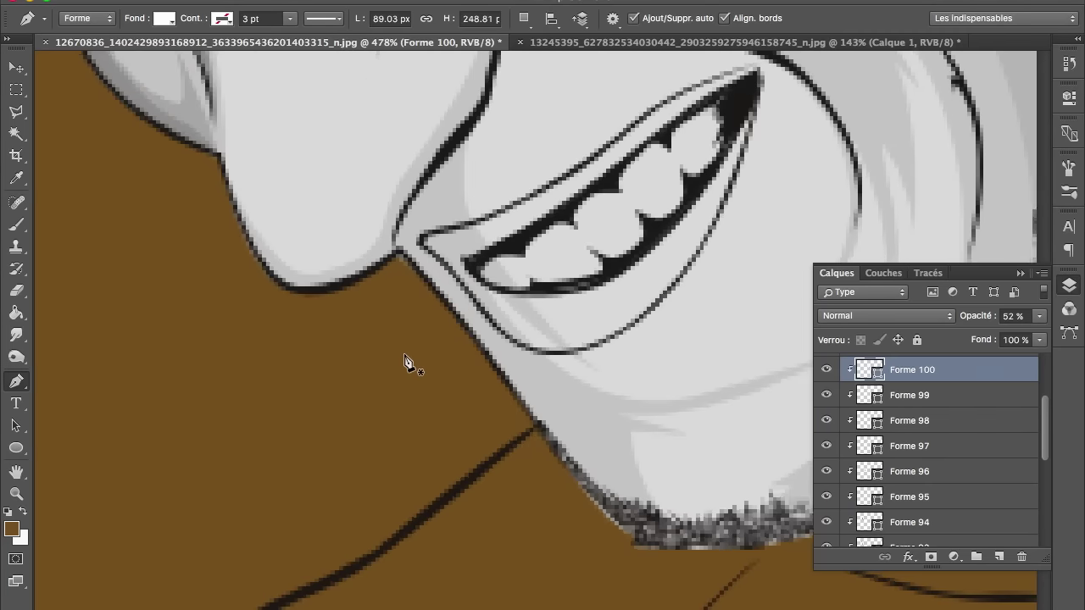
pyautogui.scroll(1, 405, 362)
pyautogui.click(310, 134)
pyautogui.moveTo(370, 353); pyautogui.dragTo(406, 408)
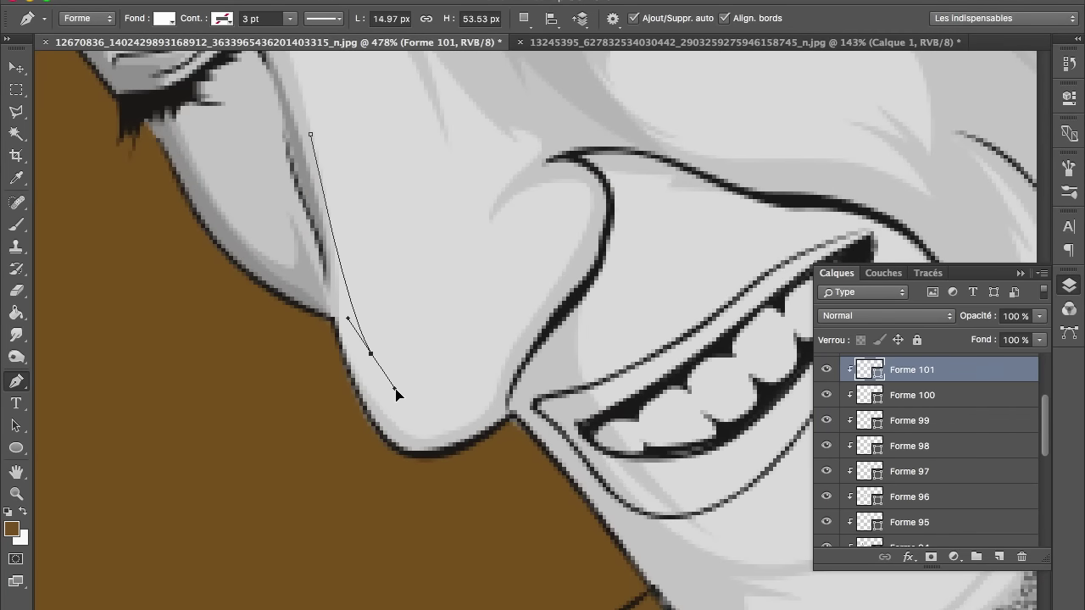
pyautogui.moveTo(476, 390)
pyautogui.mouseDown()
pyautogui.moveTo(505, 368)
pyautogui.moveTo(530, 288)
pyautogui.mouseUp()
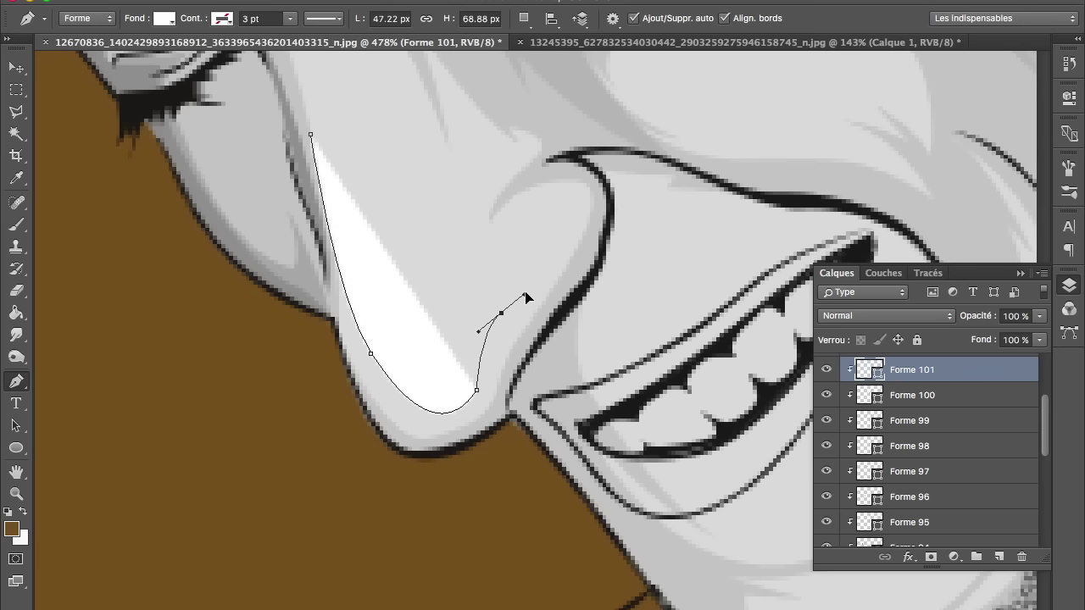
pyautogui.moveTo(581, 241); pyautogui.dragTo(594, 210)
pyautogui.moveTo(584, 273); pyautogui.dragTo(561, 319)
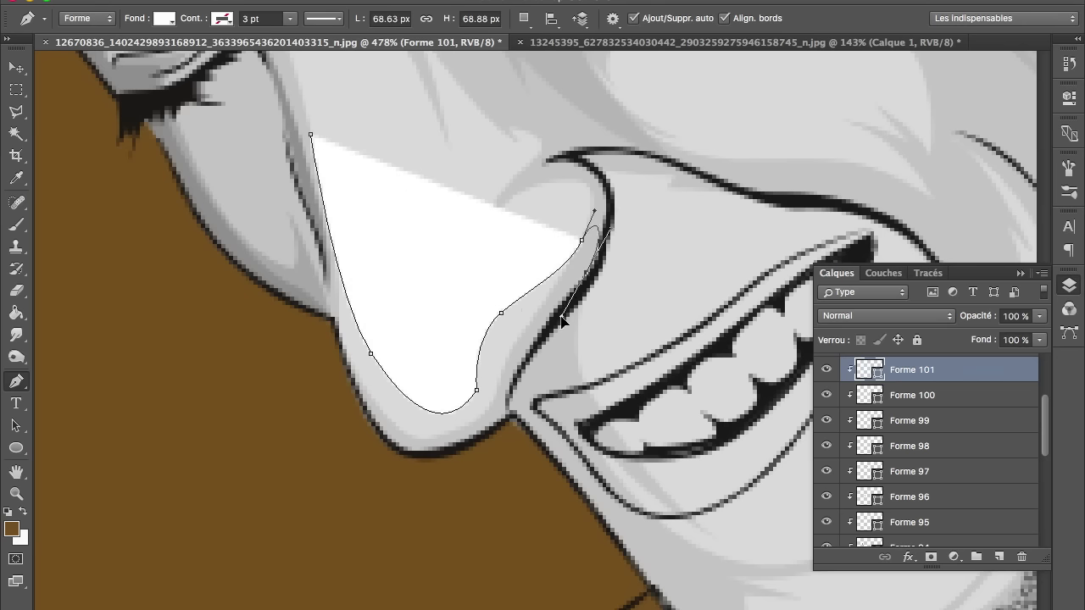
pyautogui.click(497, 419)
pyautogui.moveTo(354, 467); pyautogui.dragTo(326, 364)
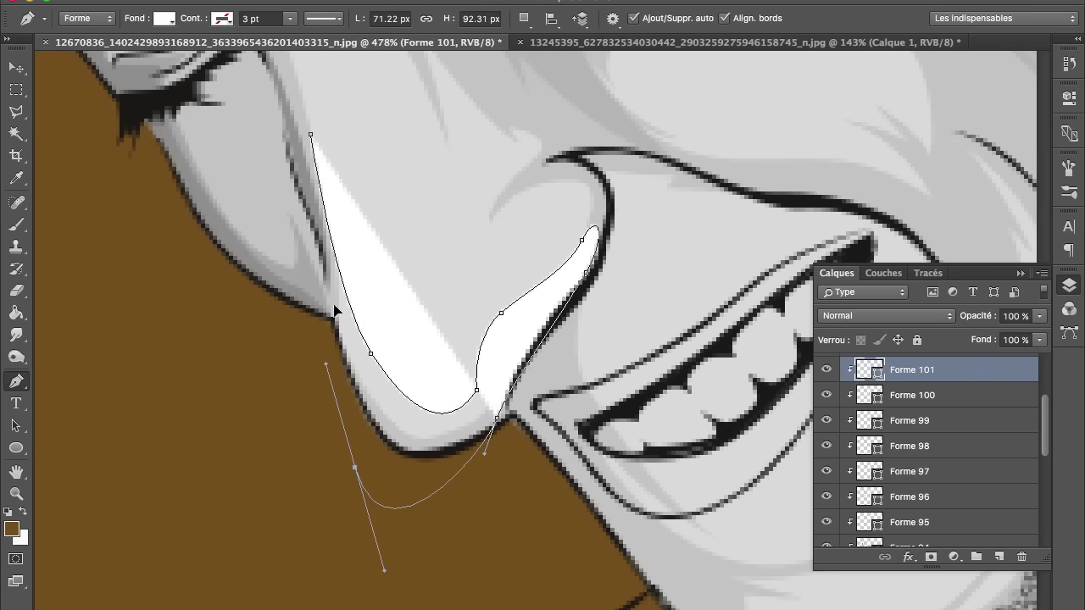
pyautogui.click(334, 307)
pyautogui.moveTo(310, 134); pyautogui.dragTo(327, 158)
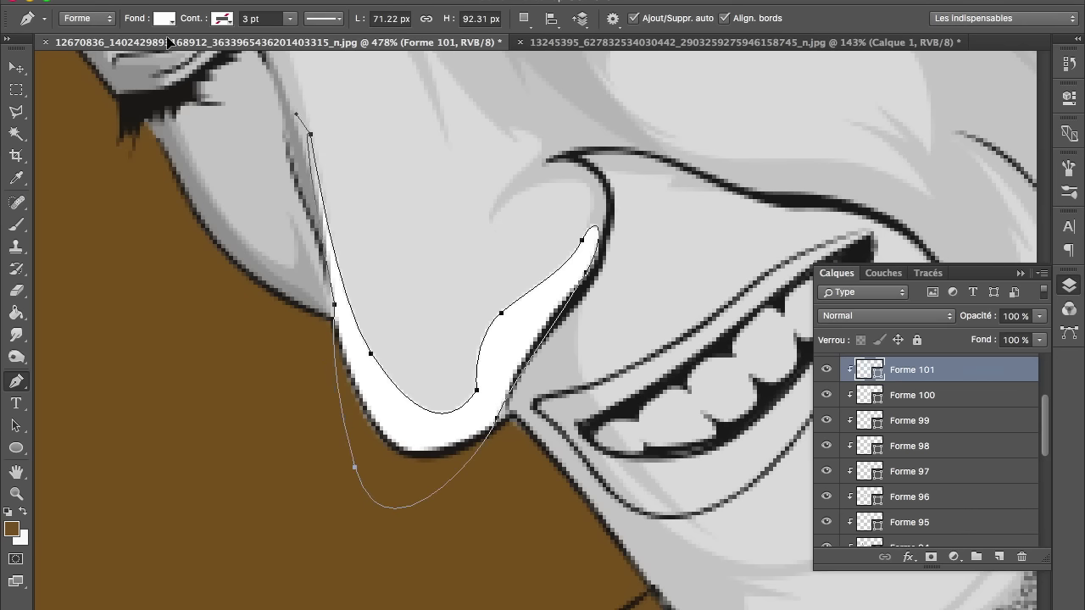
# Fill the chin shape (Forme 101) with light grey #c4c4c4 sampled from the artwork.
pyautogui.click(164, 18)
pyautogui.click(272, 53)
pyautogui.click(478, 79)
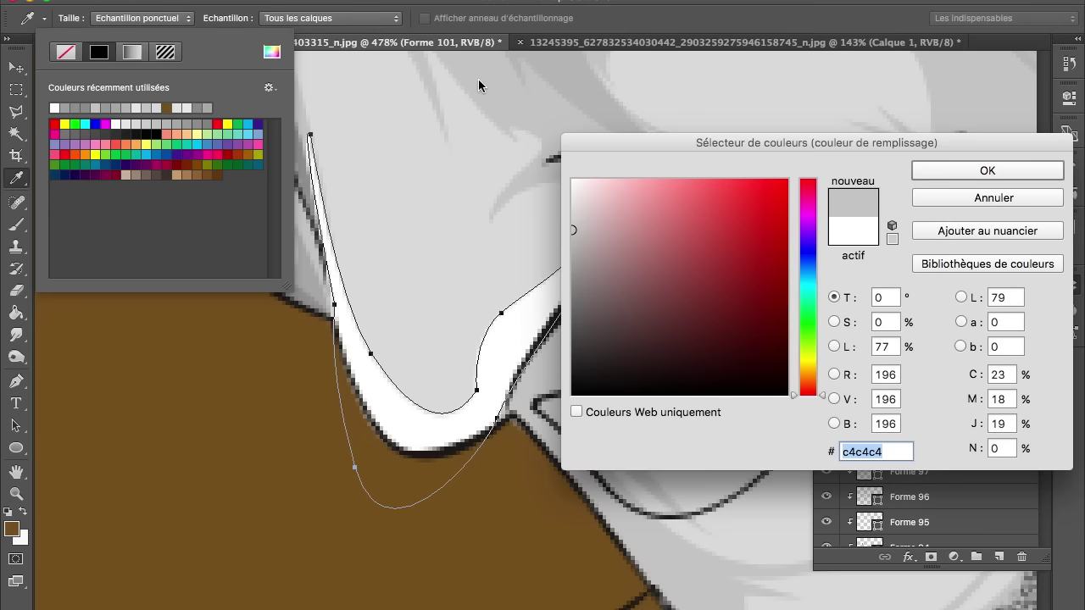
pyautogui.press('Return')
pyautogui.press('Return')
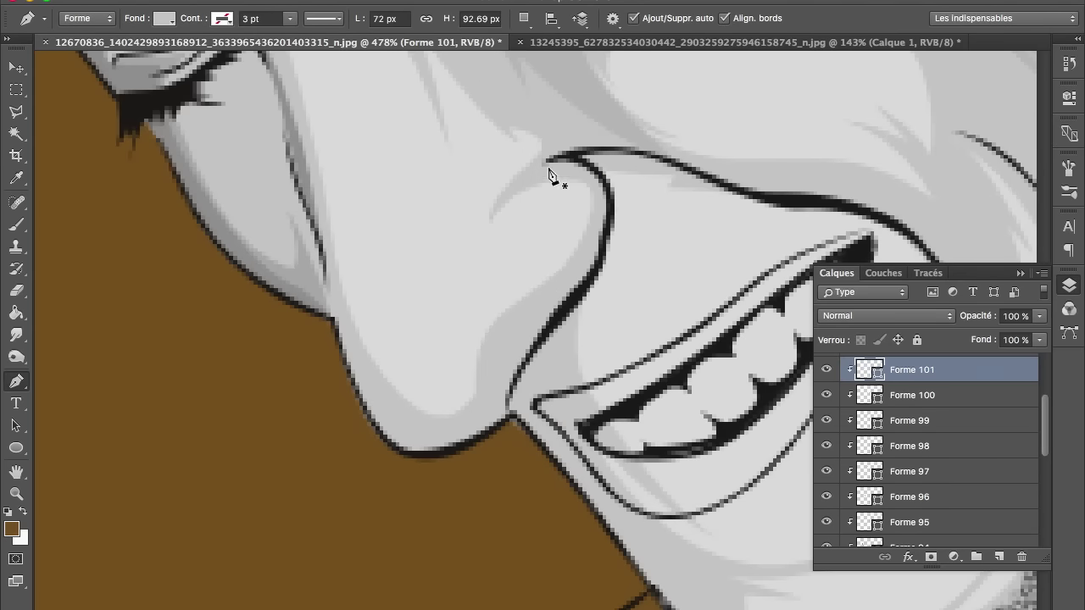
pyautogui.click(552, 158)
# Trace a closed strip outline along the chin and jaw, back up the dark outline to the lip.
pyautogui.click(516, 182)
pyautogui.moveTo(598, 195); pyautogui.dragTo(593, 245)
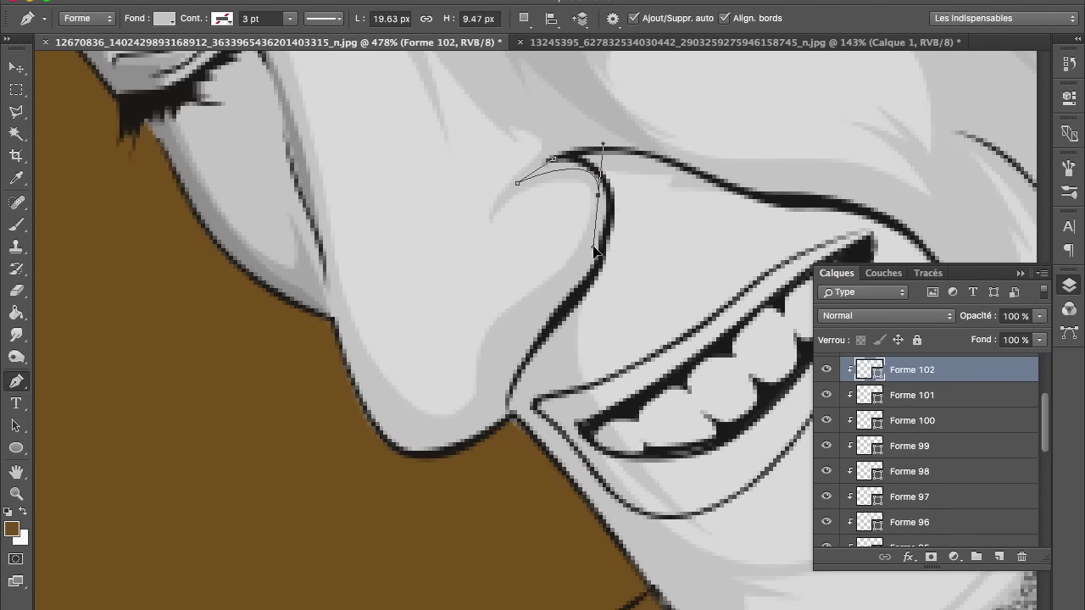
pyautogui.moveTo(540, 300); pyautogui.dragTo(511, 319)
pyautogui.moveTo(484, 393); pyautogui.dragTo(473, 421)
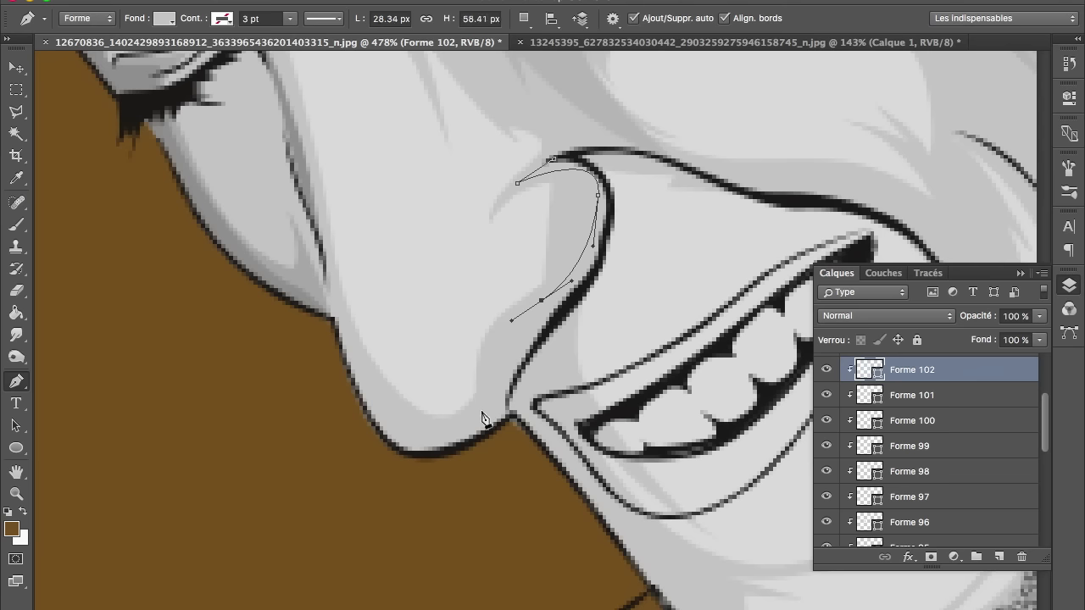
pyautogui.rightClick(439, 421)
pyautogui.moveTo(394, 414); pyautogui.dragTo(348, 370)
pyautogui.moveTo(411, 479); pyautogui.dragTo(502, 468)
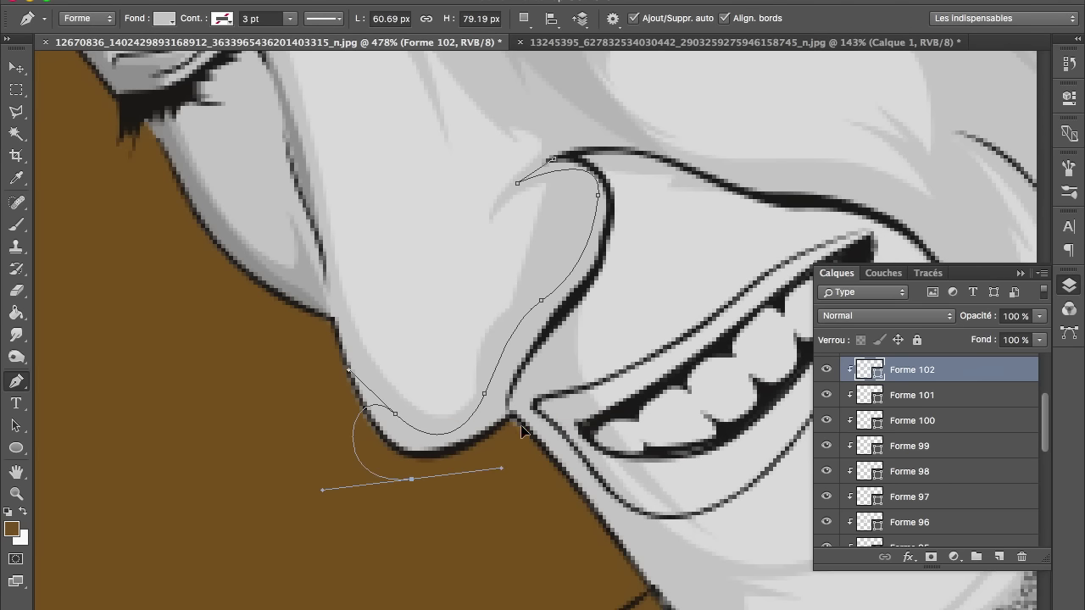
pyautogui.click(606, 556)
pyautogui.click(570, 430)
pyautogui.click(569, 329)
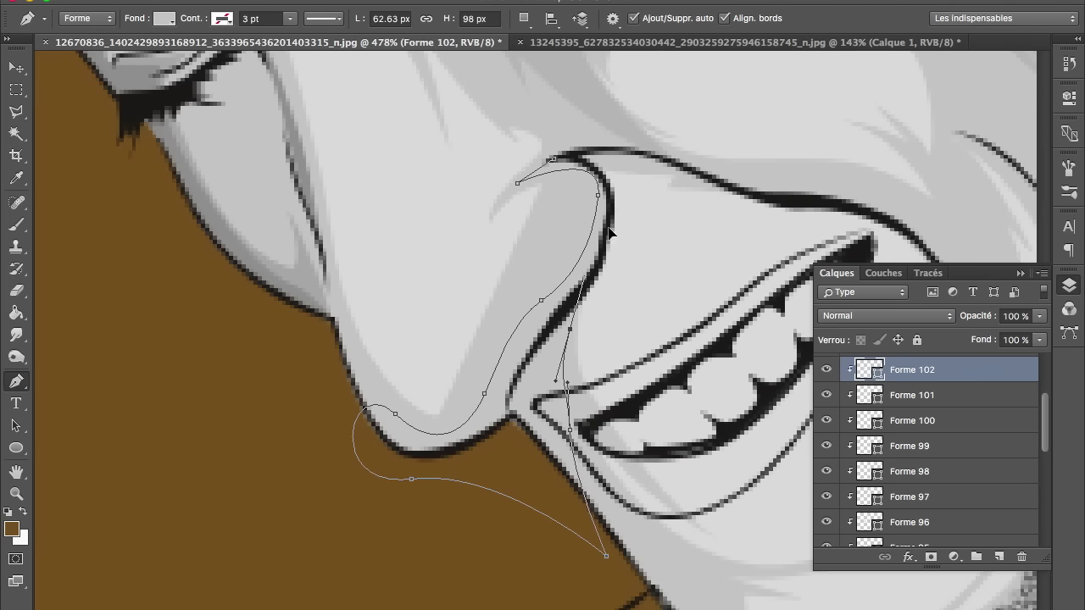
pyautogui.click(610, 200)
pyautogui.moveTo(601, 149); pyautogui.dragTo(595, 169)
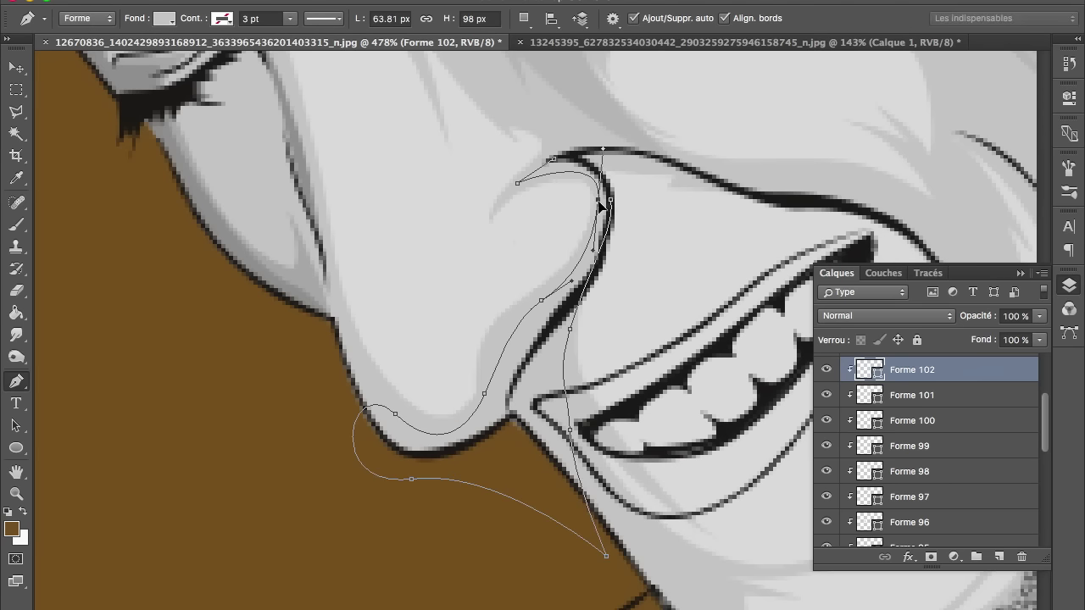
pyautogui.click(553, 161)
# Commit the grey chin strip (Forme 102) and lower its opacity to 53%.
pyautogui.click(165, 19)
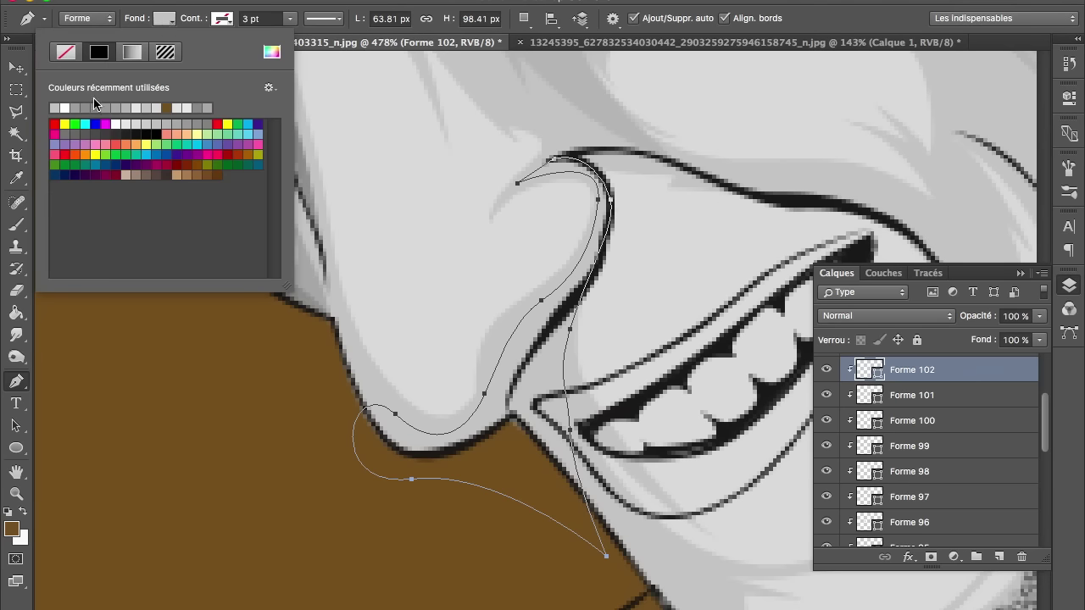
pyautogui.press('Return')
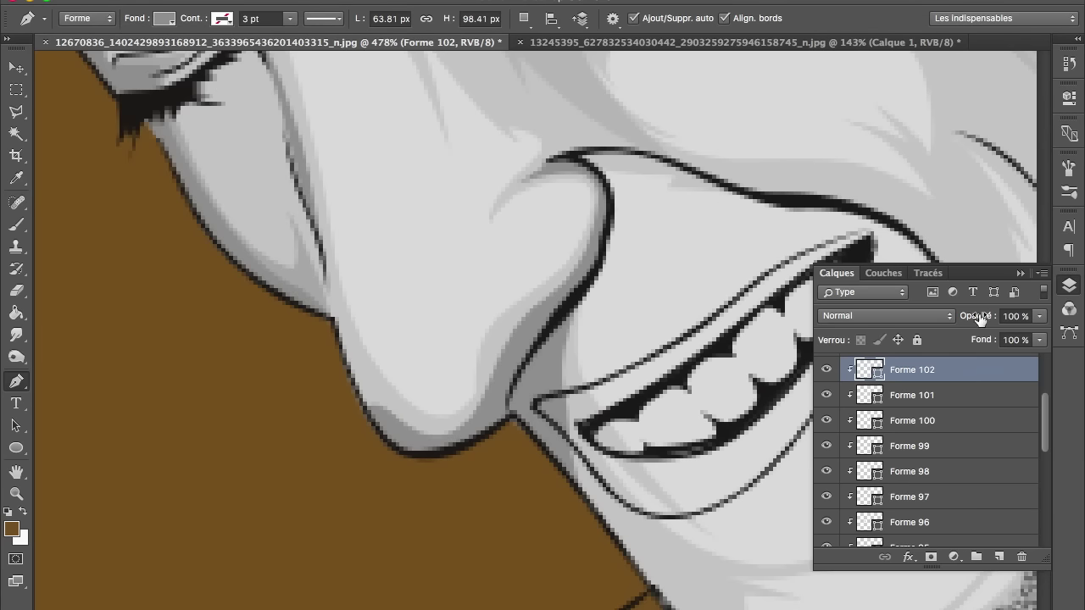
pyautogui.moveTo(979, 317); pyautogui.dragTo(946, 319)
pyautogui.scroll(3, 563, 407)
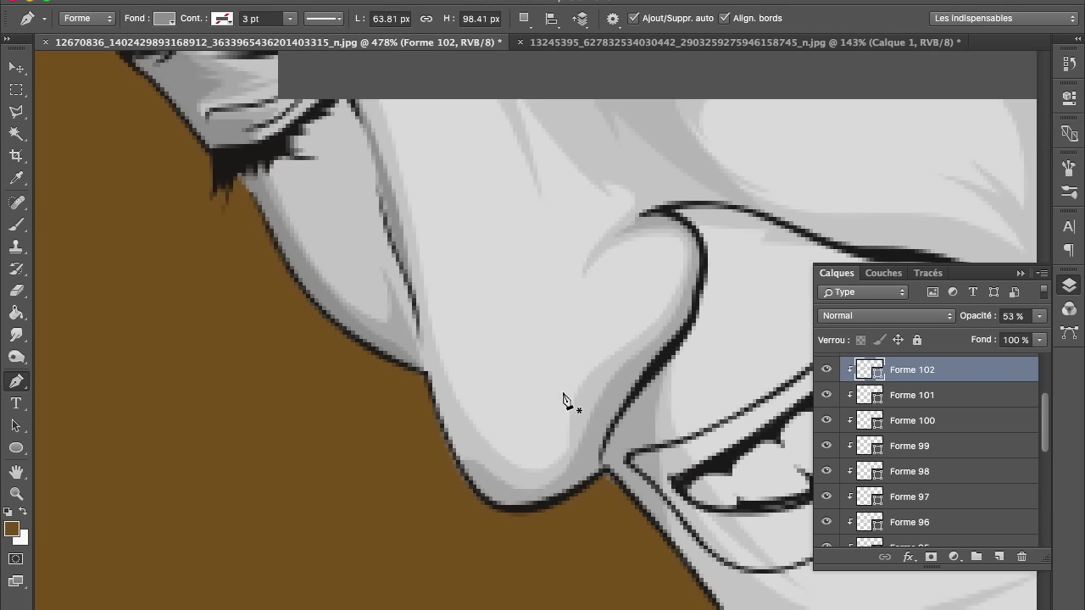
pyautogui.scroll(3, 491, 322)
pyautogui.hscroll(-5, 492, 322)
# Draw a crease shape below the outer eye corner filled with a grey sampled from the artwork.
pyautogui.click(409, 223)
pyautogui.moveTo(418, 256)
pyautogui.mouseDown()
pyautogui.moveTo(430, 283)
pyautogui.moveTo(393, 257)
pyautogui.moveTo(429, 293)
pyautogui.mouseUp()
pyautogui.moveTo(370, 350); pyautogui.dragTo(380, 385)
pyautogui.click(337, 288)
pyautogui.click(409, 223)
pyautogui.click(163, 18)
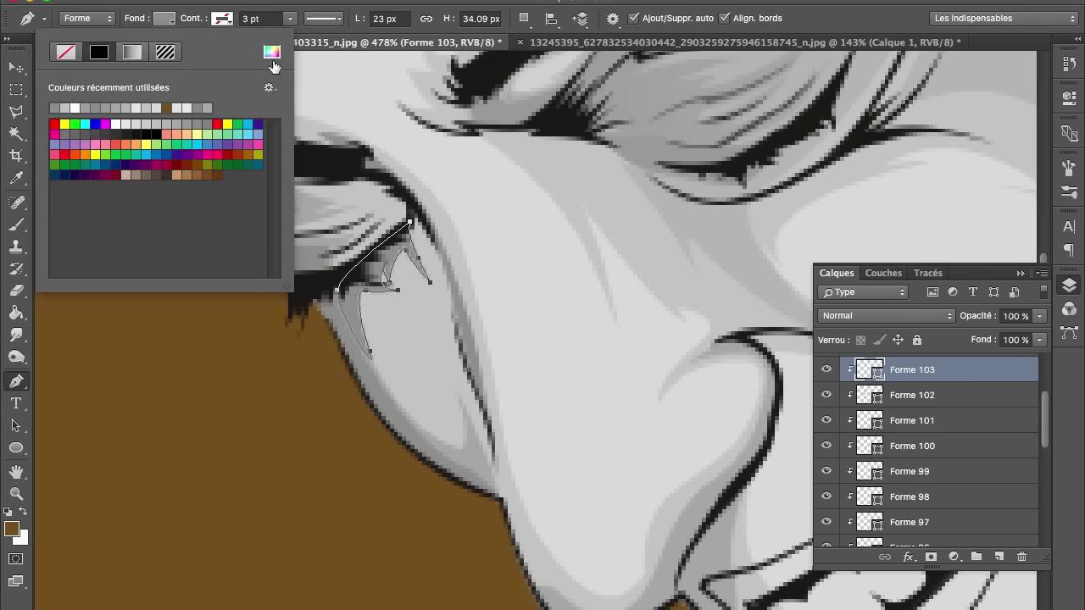
pyautogui.click(272, 58)
pyautogui.click(310, 204)
pyautogui.press('Return')
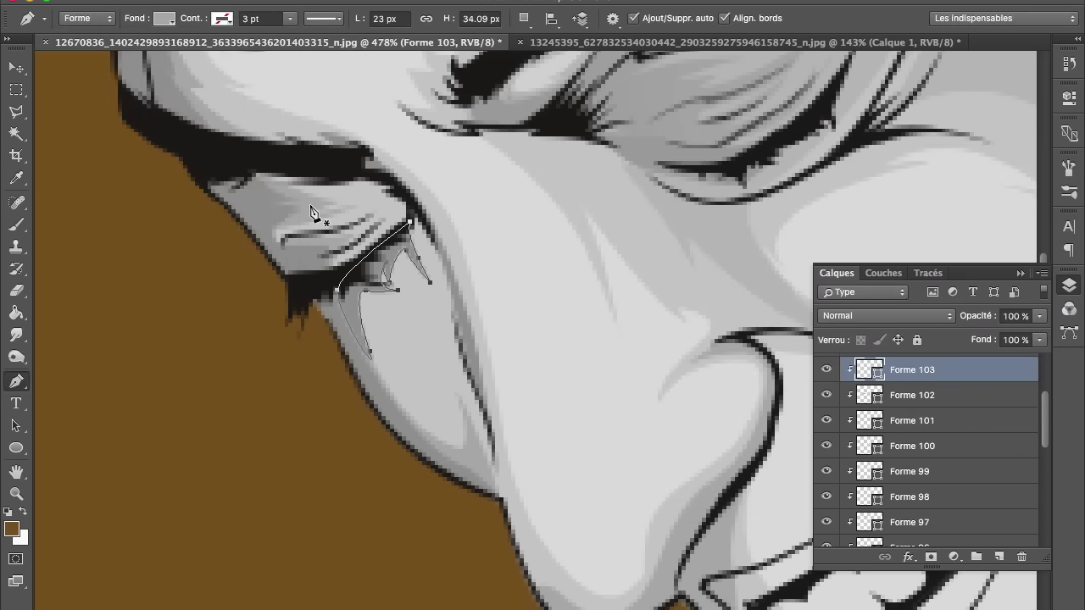
pyautogui.press('Return')
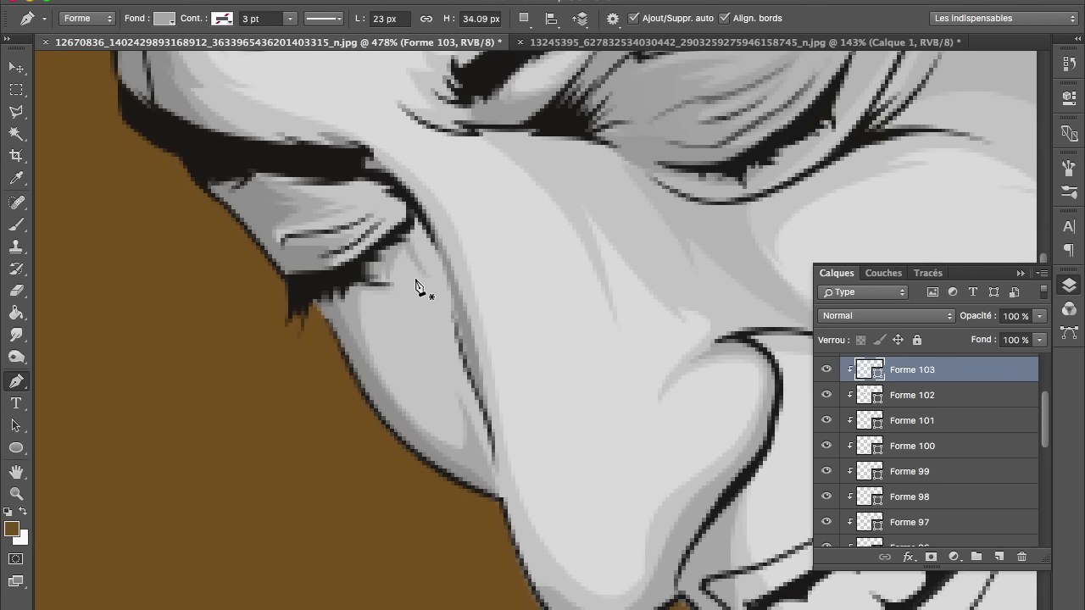
# Draw a white patch below the eye (Forme 104) and set its opacity to 49%.
pyautogui.click(413, 282)
pyautogui.moveTo(447, 346)
pyautogui.mouseDown()
pyautogui.moveTo(483, 423)
pyautogui.moveTo(424, 411)
pyautogui.mouseUp()
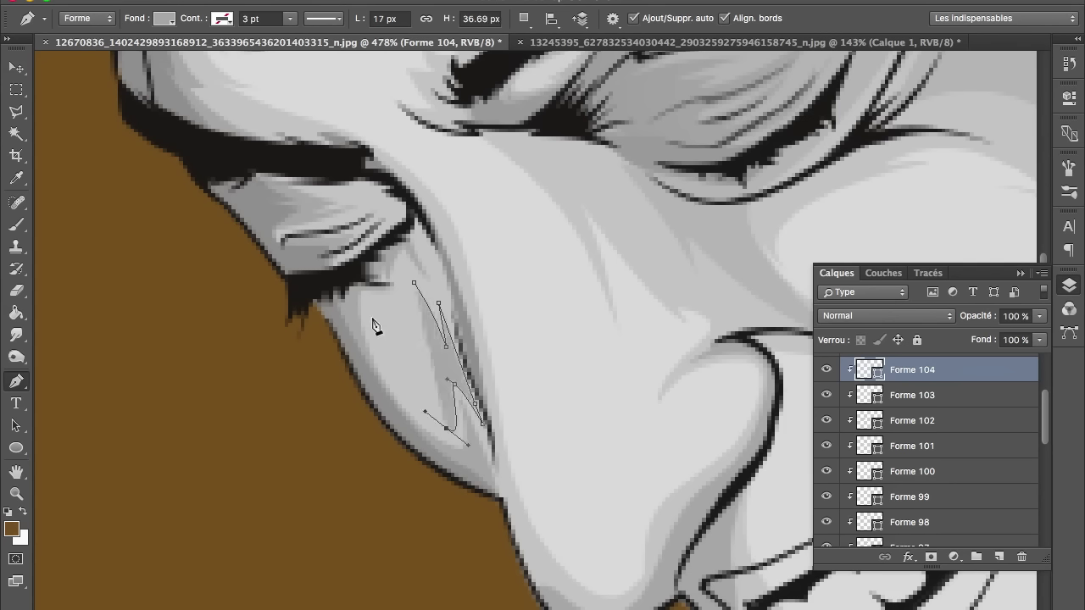
pyautogui.moveTo(373, 339); pyautogui.dragTo(378, 371)
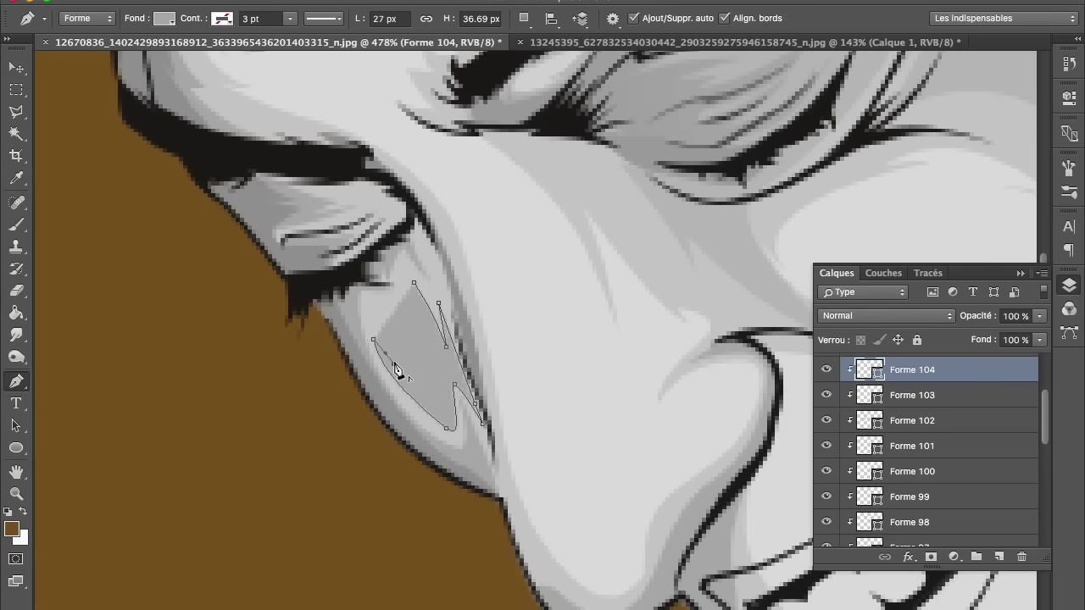
pyautogui.moveTo(382, 310); pyautogui.dragTo(393, 298)
pyautogui.click(415, 284)
pyautogui.click(164, 18)
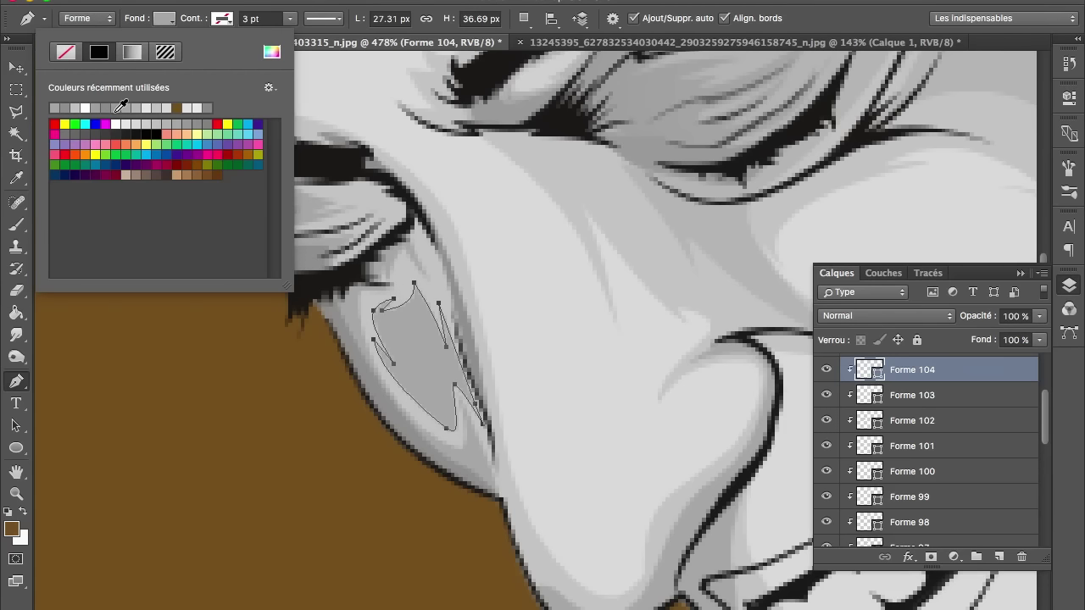
pyautogui.click(85, 108)
pyautogui.moveTo(966, 315); pyautogui.dragTo(924, 320)
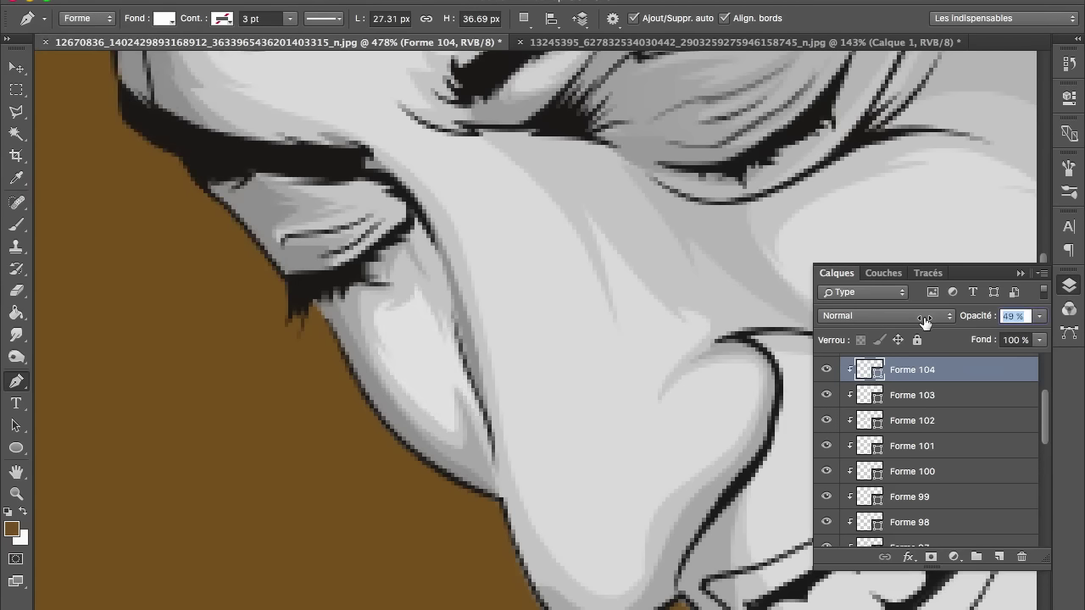
pyautogui.scroll(5, 565, 307)
pyautogui.scroll(2, 564, 308)
pyautogui.click(282, 242)
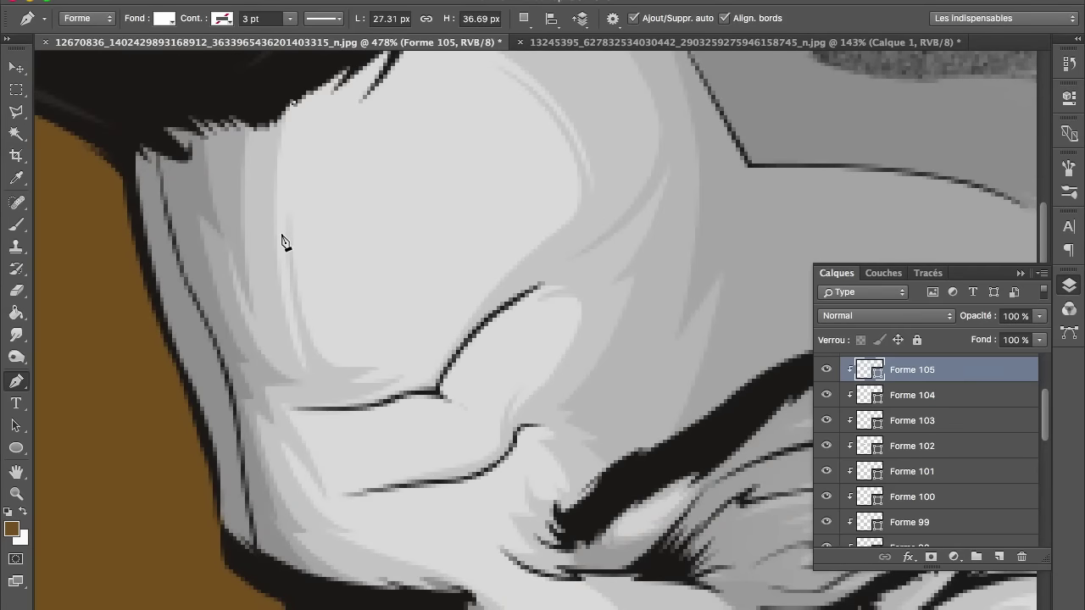
# Trace the first highlight outline below the hair, down and around its right edge.
pyautogui.click(281, 231)
pyautogui.click(294, 184)
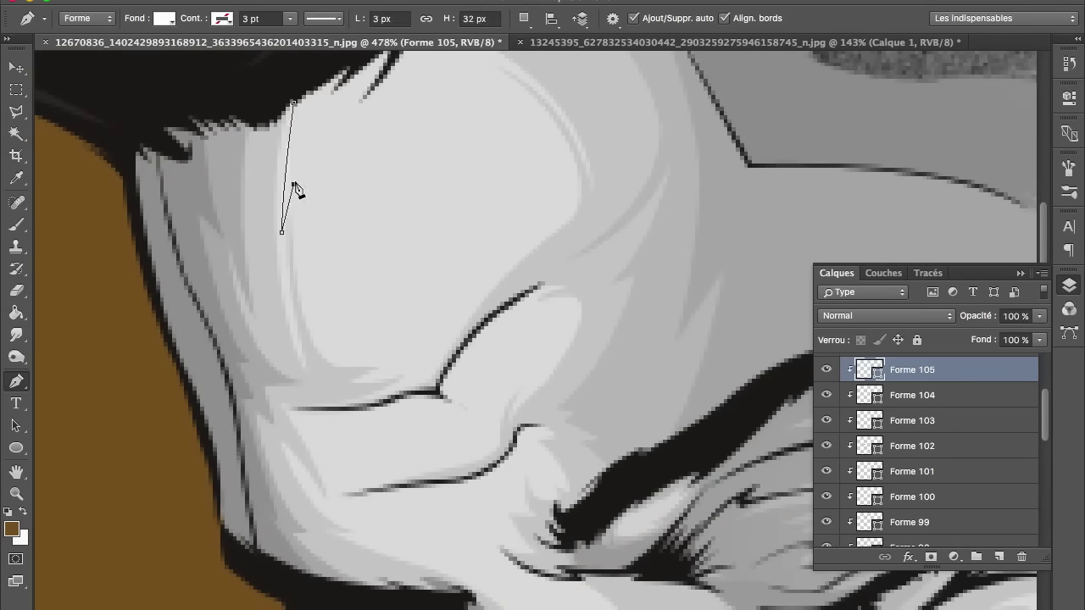
pyautogui.moveTo(329, 349)
pyautogui.mouseDown()
pyautogui.moveTo(361, 370)
pyautogui.moveTo(436, 356)
pyautogui.moveTo(469, 302)
pyautogui.mouseUp()
pyautogui.keyDown('alt'); pyautogui.click(330, 350); pyautogui.keyUp('alt')
pyautogui.click(383, 370)
pyautogui.click(408, 382)
pyautogui.moveTo(548, 220); pyautogui.dragTo(578, 206)
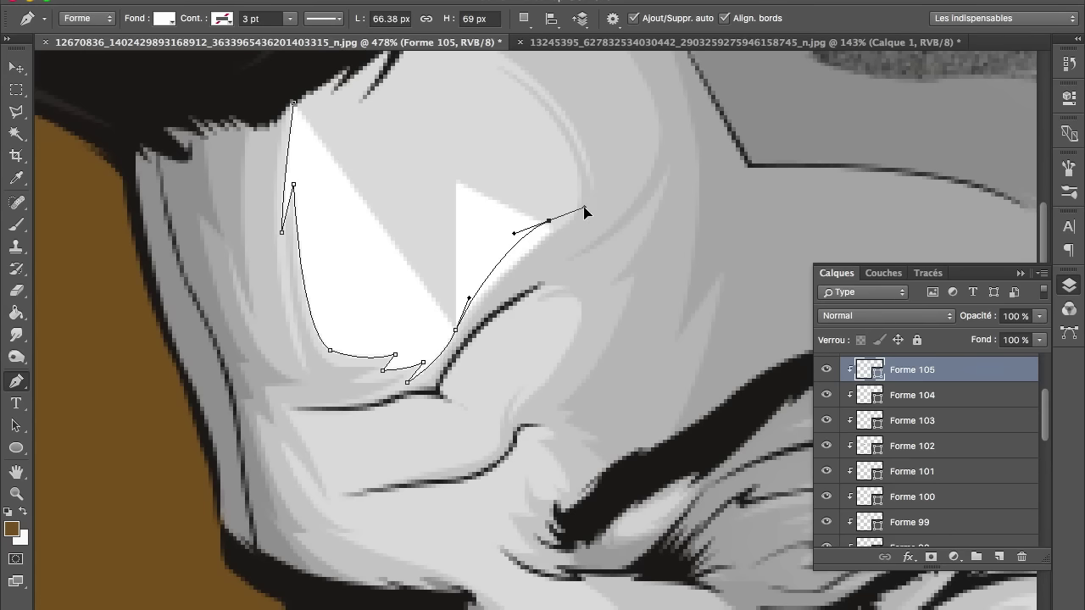
pyautogui.scroll(3, 508, 91)
pyautogui.moveTo(517, 182)
pyautogui.mouseDown()
pyautogui.moveTo(611, 270)
pyautogui.moveTo(557, 291)
pyautogui.mouseUp()
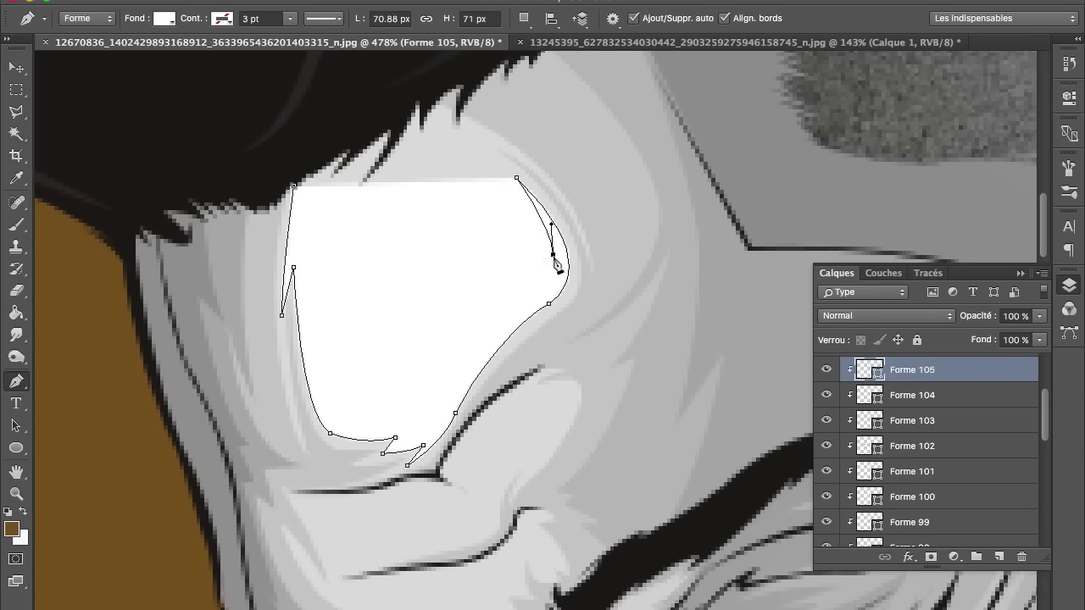
pyautogui.keyDown('alt'); pyautogui.click(553, 254); pyautogui.keyUp('alt')
# Finish Forme 105 along the hairline, commit it, and set its opacity to about 50%.
pyautogui.moveTo(439, 125); pyautogui.dragTo(383, 173)
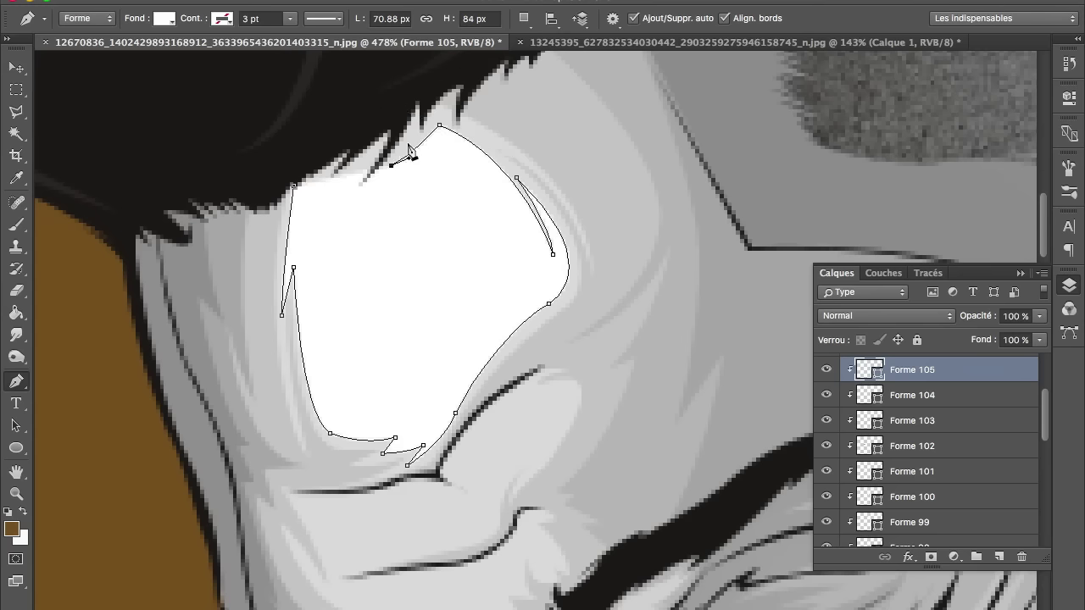
pyautogui.moveTo(346, 194)
pyautogui.mouseDown()
pyautogui.moveTo(378, 190)
pyautogui.moveTo(374, 142)
pyautogui.moveTo(367, 158)
pyautogui.mouseUp()
pyautogui.keyDown('alt'); pyautogui.click(346, 195); pyautogui.keyUp('alt')
pyautogui.click(375, 154)
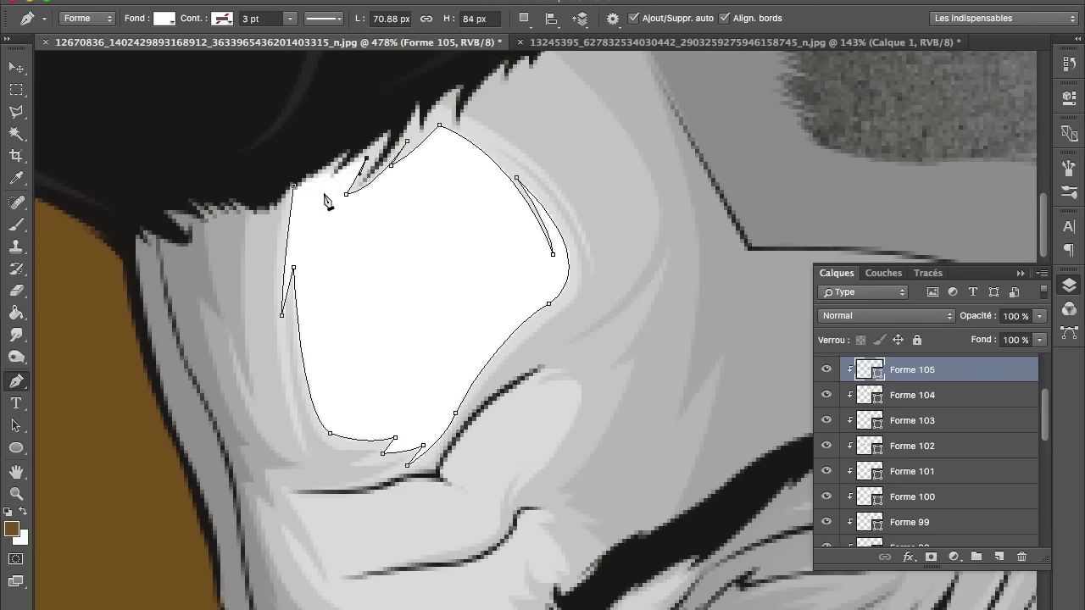
pyautogui.moveTo(321, 195)
pyautogui.mouseDown()
pyautogui.moveTo(291, 206)
pyautogui.moveTo(287, 222)
pyautogui.mouseUp()
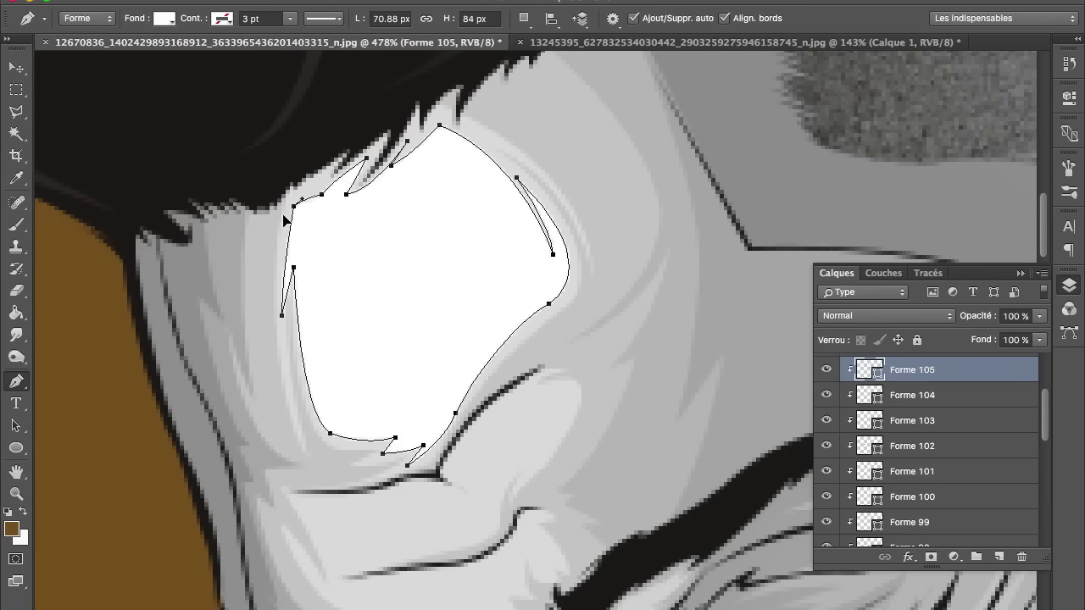
pyautogui.press('Return')
pyautogui.moveTo(984, 322); pyautogui.dragTo(944, 322)
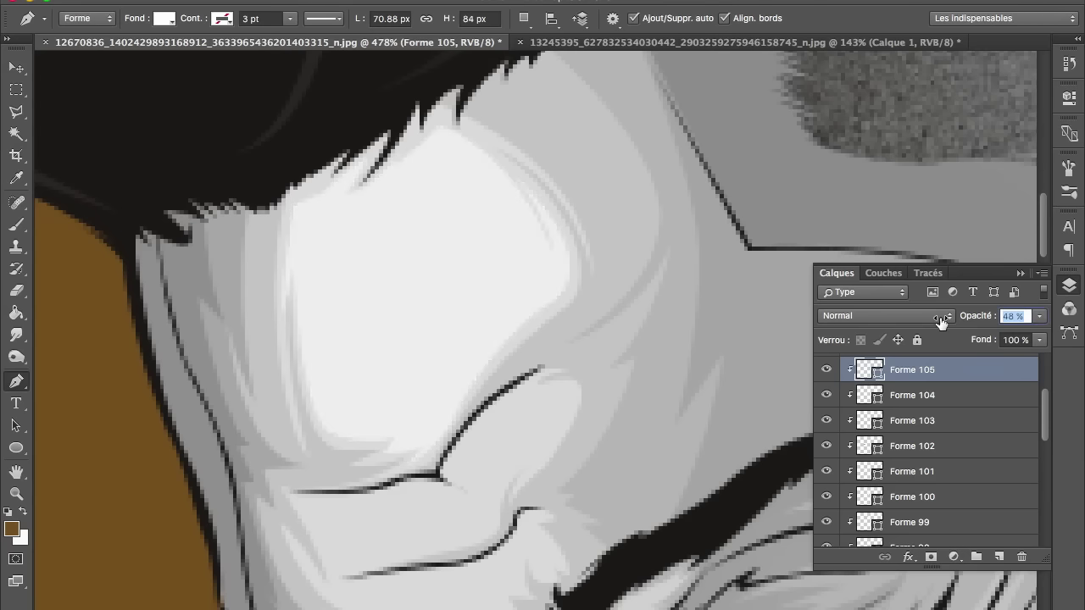
# Draw a second white highlight (Forme 106) around the eye area and set its opacity to 72%.
pyautogui.click(302, 222)
pyautogui.click(293, 266)
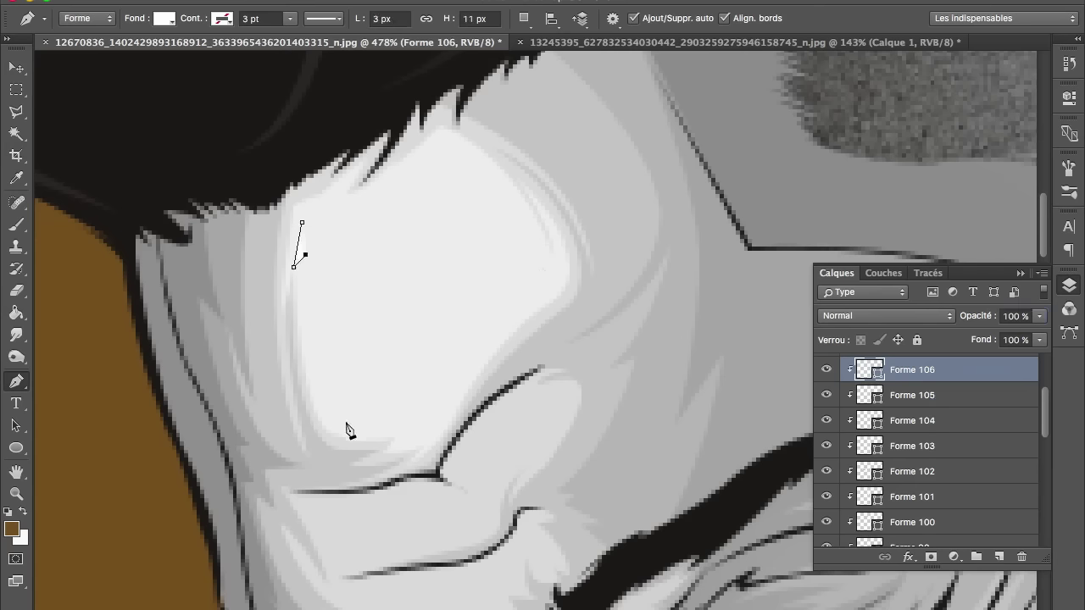
pyautogui.moveTo(348, 425); pyautogui.dragTo(443, 406)
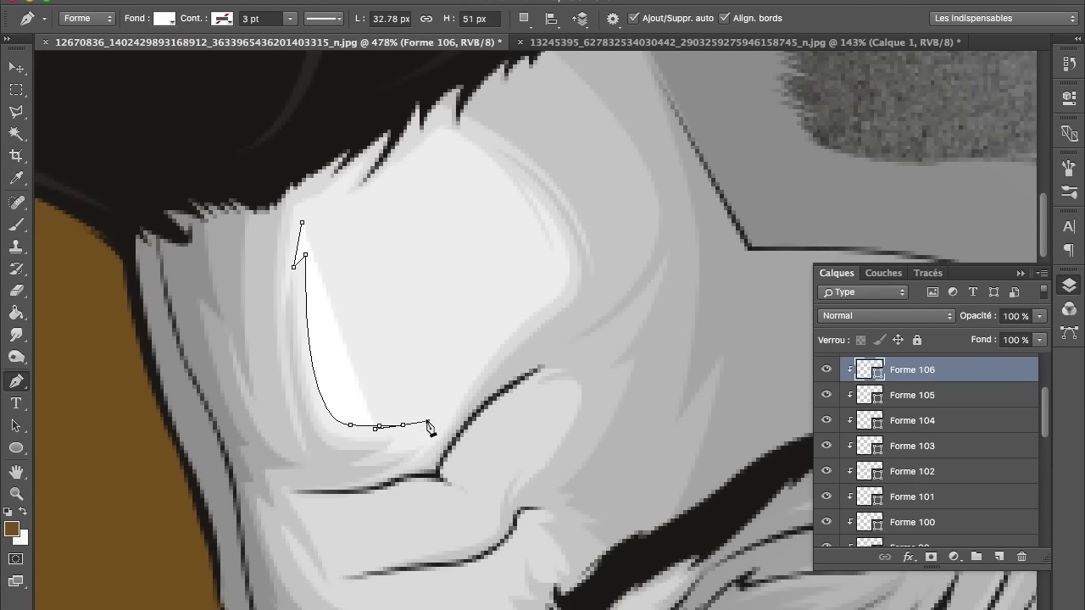
pyautogui.click(520, 307)
pyautogui.moveTo(561, 250); pyautogui.dragTo(564, 261)
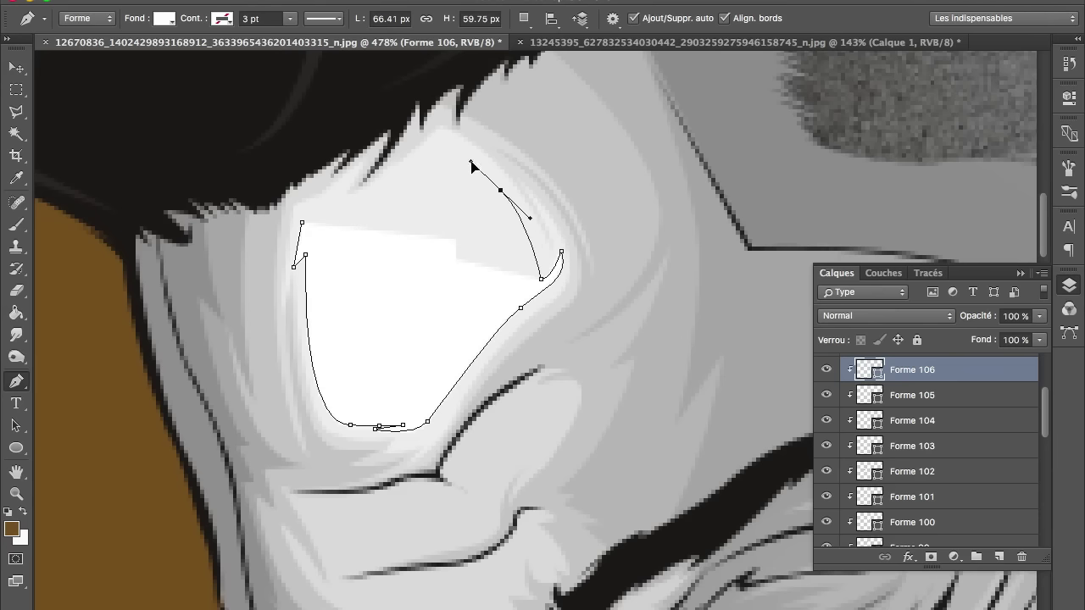
pyautogui.moveTo(500, 190)
pyautogui.mouseDown()
pyautogui.moveTo(467, 164)
pyautogui.moveTo(464, 173)
pyautogui.mouseUp()
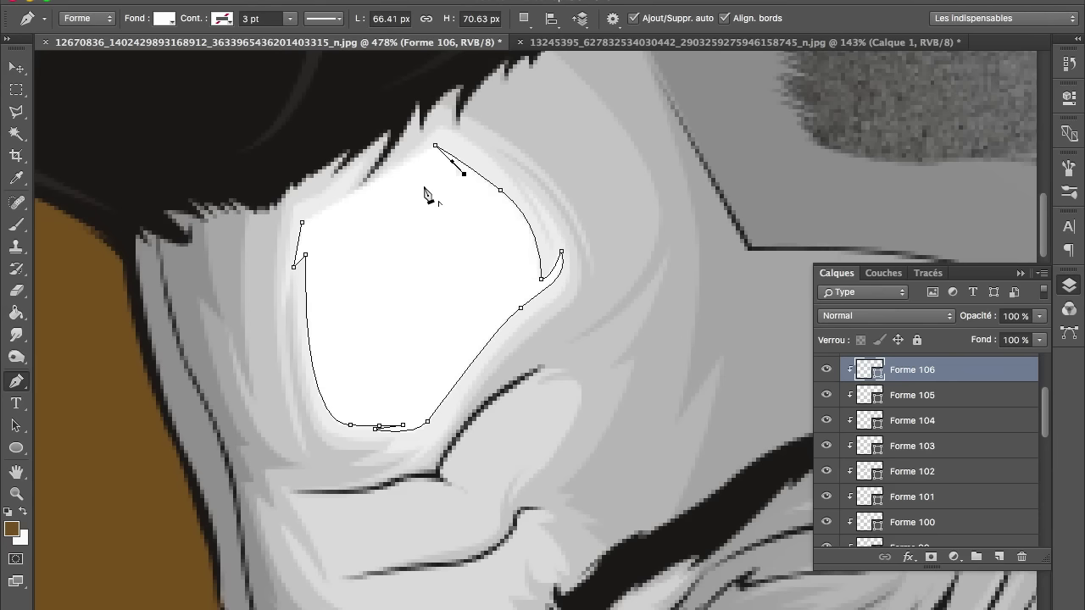
pyautogui.moveTo(335, 210); pyautogui.dragTo(243, 278)
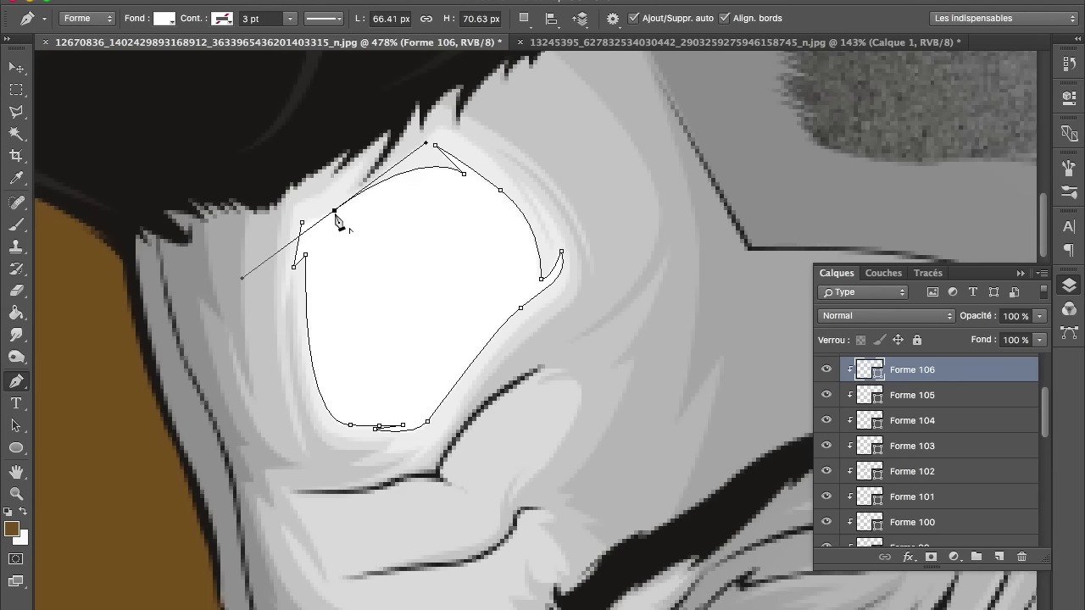
pyautogui.click(334, 210)
pyautogui.moveTo(315, 226); pyautogui.dragTo(314, 235)
pyautogui.click(305, 247)
pyautogui.press('Return')
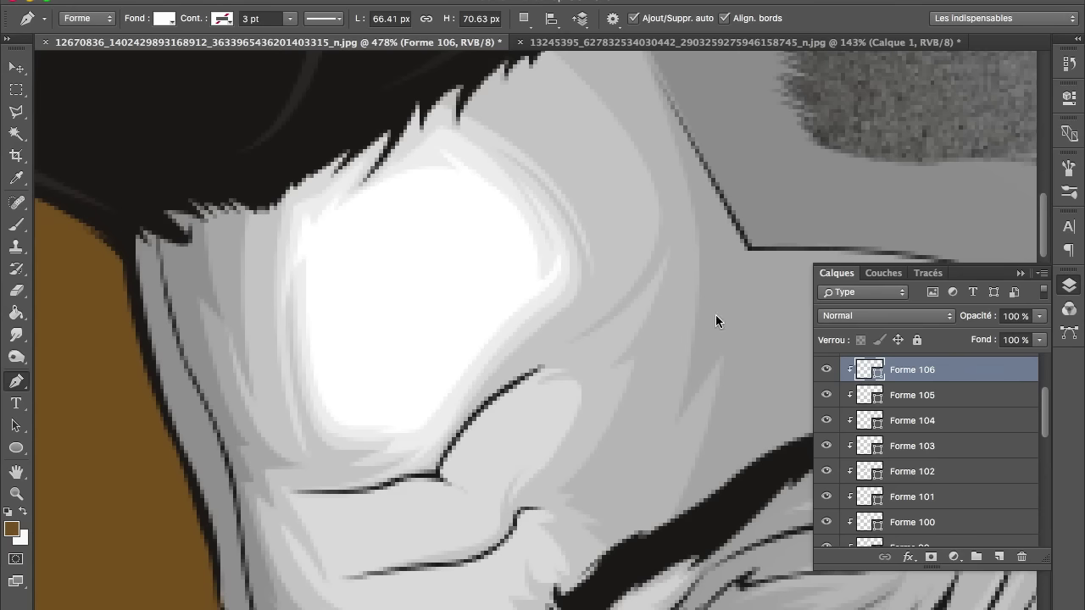
pyautogui.moveTo(962, 317); pyautogui.dragTo(955, 317)
# Begin a white cheek highlight shape, tracing its first curves down along the cheek.
pyautogui.scroll(5, 624, 314)
pyautogui.scroll(-5, 625, 315)
pyautogui.scroll(-5, 625, 314)
pyautogui.scroll(-3, 624, 315)
pyautogui.click(701, 131)
pyautogui.moveTo(648, 130); pyautogui.dragTo(662, 128)
pyautogui.moveTo(579, 218)
pyautogui.mouseDown()
pyautogui.moveTo(584, 241)
pyautogui.moveTo(524, 227)
pyautogui.mouseUp()
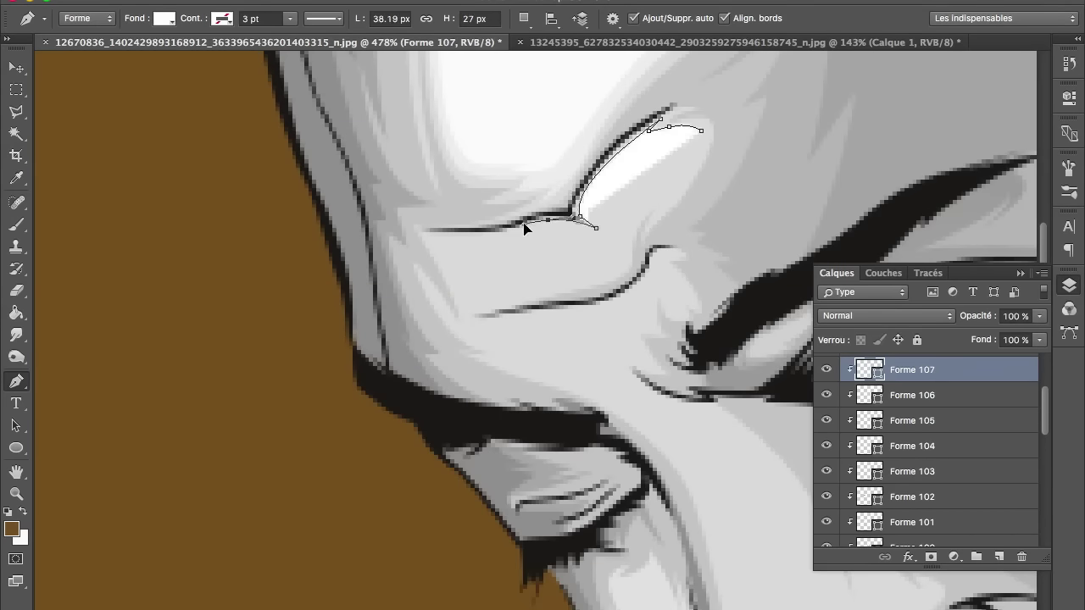
pyautogui.moveTo(435, 240); pyautogui.dragTo(437, 243)
pyautogui.moveTo(462, 329); pyautogui.dragTo(508, 368)
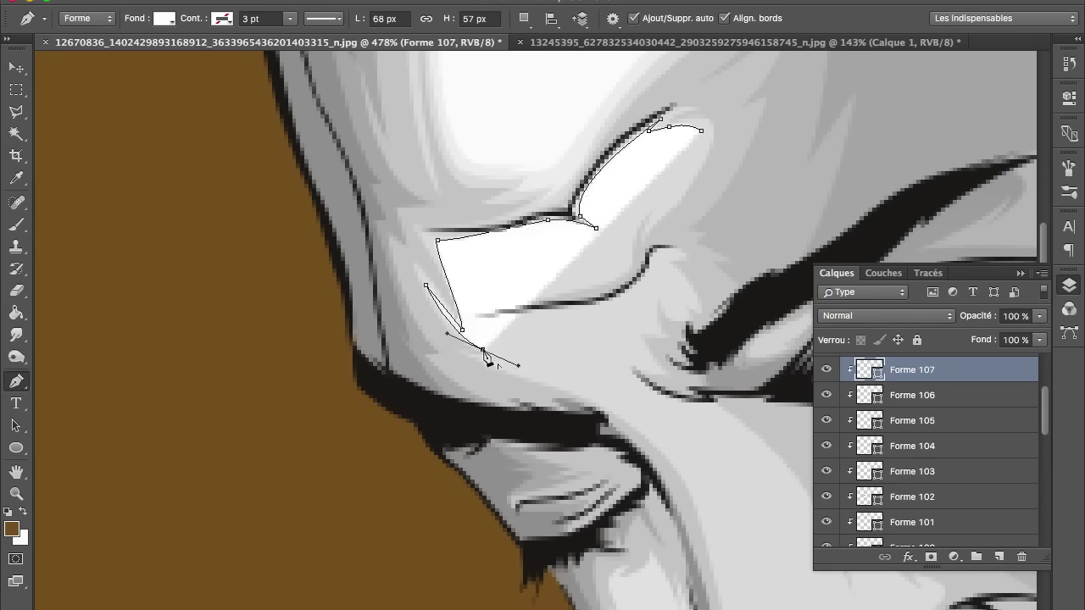
pyautogui.moveTo(543, 378)
pyautogui.mouseDown()
pyautogui.moveTo(616, 363)
pyautogui.moveTo(662, 441)
pyautogui.mouseUp()
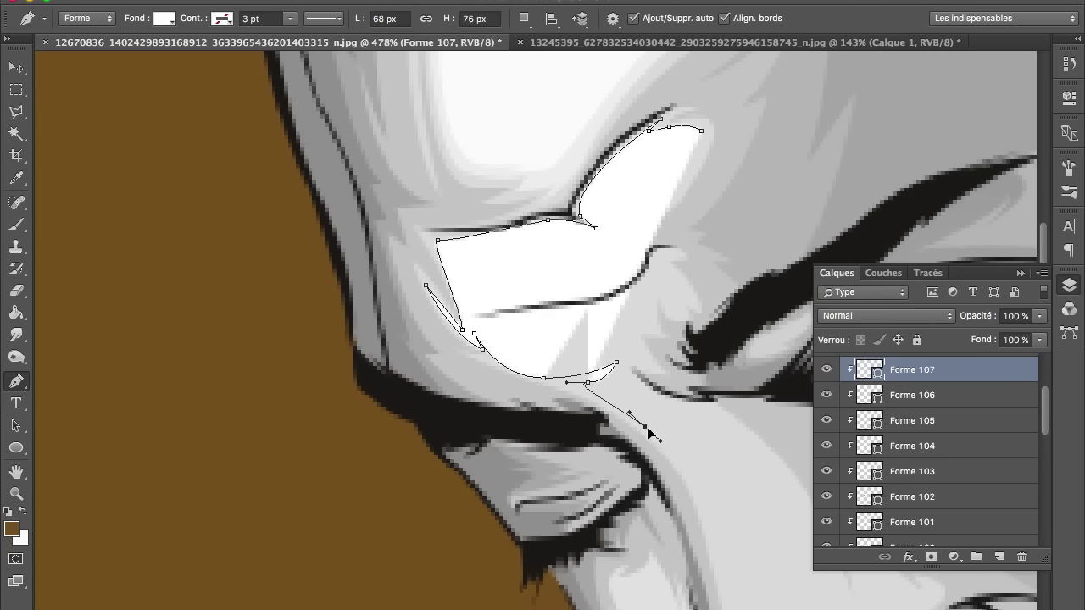
# Continue the cheek highlight outline around the lower cheek toward the nose.
pyautogui.scroll(-5, 681, 439)
pyautogui.hscroll(3, 680, 439)
pyautogui.moveTo(650, 406); pyautogui.dragTo(670, 500)
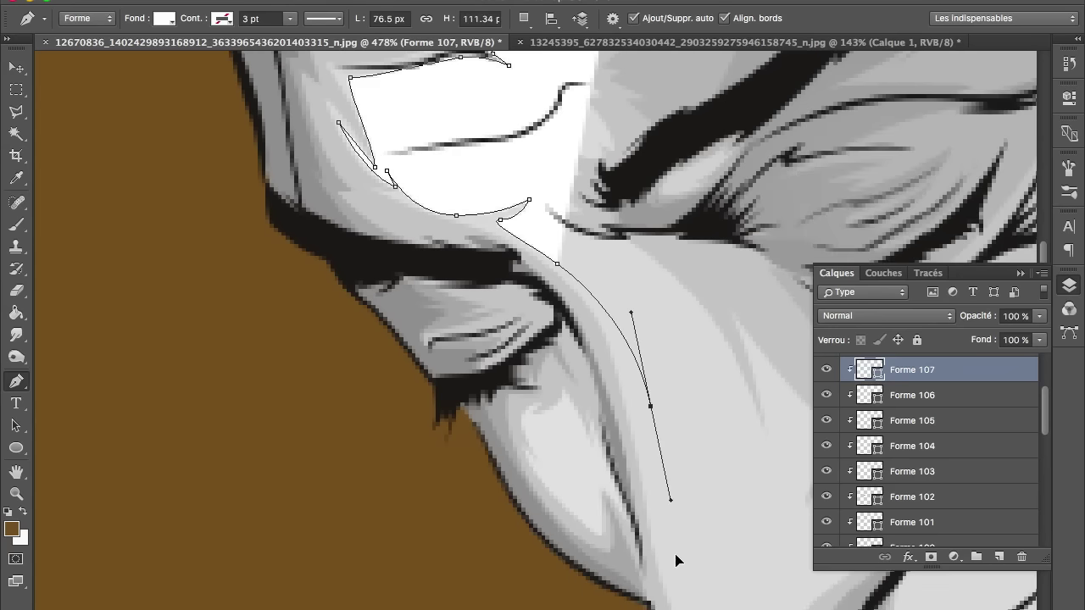
pyautogui.scroll(-5, 676, 559)
pyautogui.moveTo(703, 405); pyautogui.dragTo(731, 404)
pyautogui.moveTo(760, 303); pyautogui.dragTo(788, 289)
pyautogui.moveTo(850, 216); pyautogui.dragTo(824, 218)
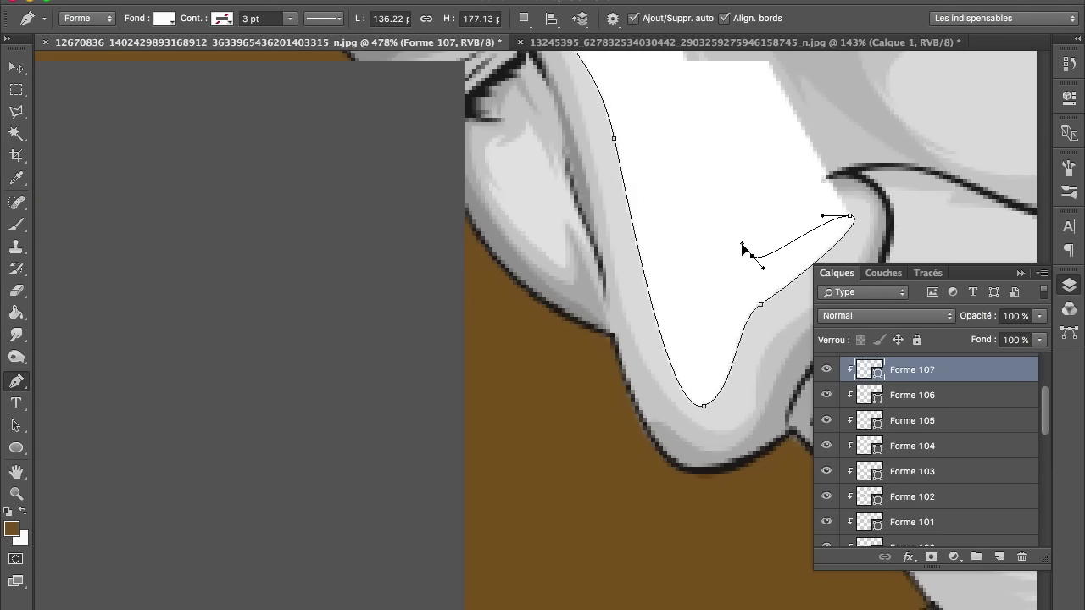
pyautogui.moveTo(752, 255); pyautogui.dragTo(763, 267)
# Curve the cheek highlight around the nostril and lower its opacity to 56%.
pyautogui.scroll(2, 765, 309)
pyautogui.hscroll(1, 766, 309)
pyautogui.click(777, 279)
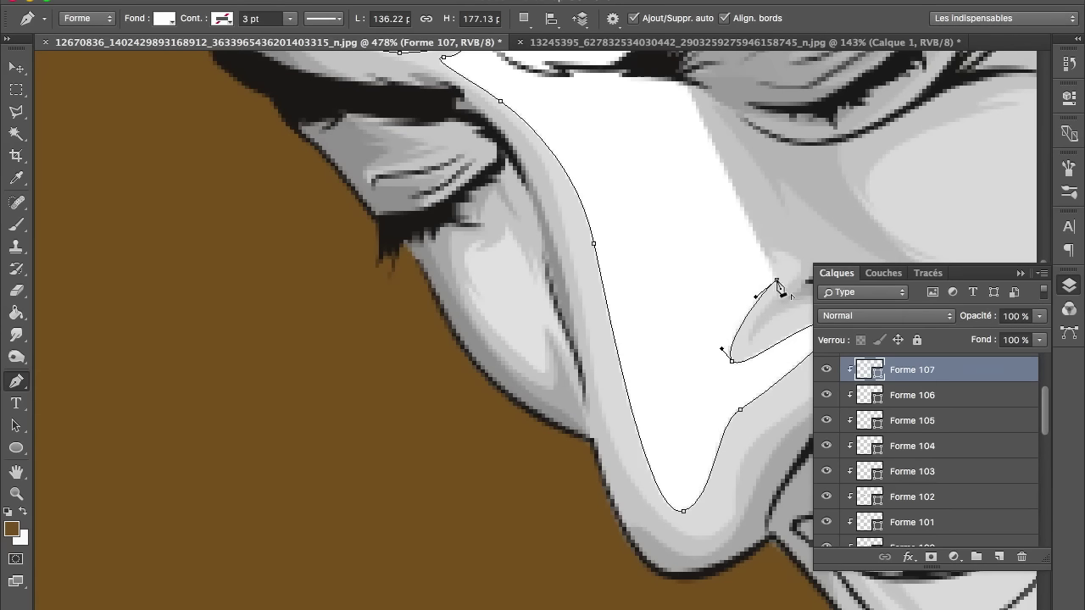
pyautogui.moveTo(788, 260); pyautogui.dragTo(801, 268)
pyautogui.moveTo(756, 280); pyautogui.dragTo(735, 252)
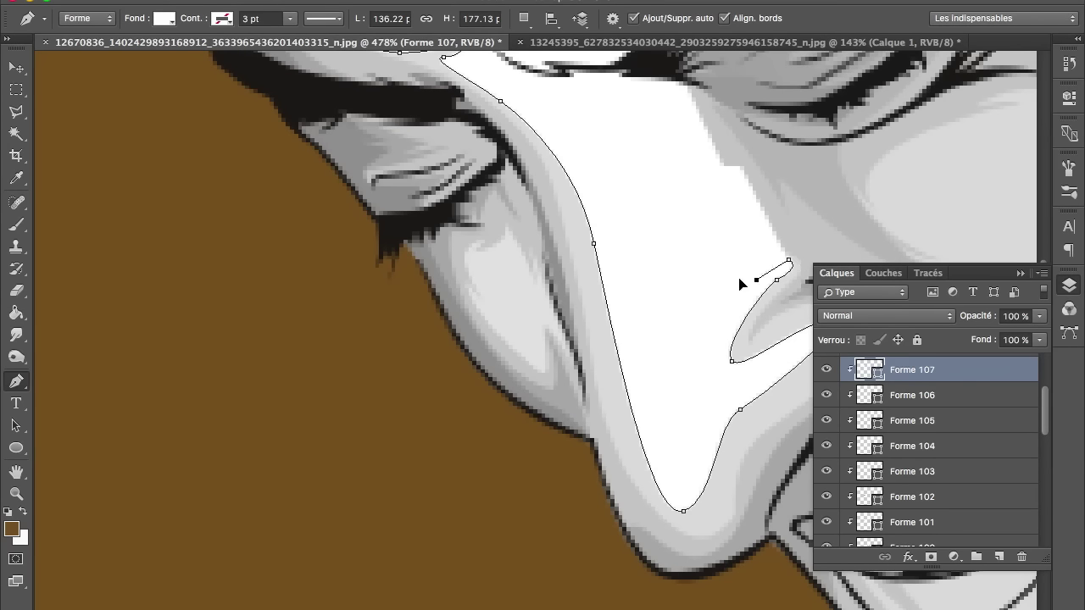
pyautogui.moveTo(975, 320); pyautogui.dragTo(947, 323)
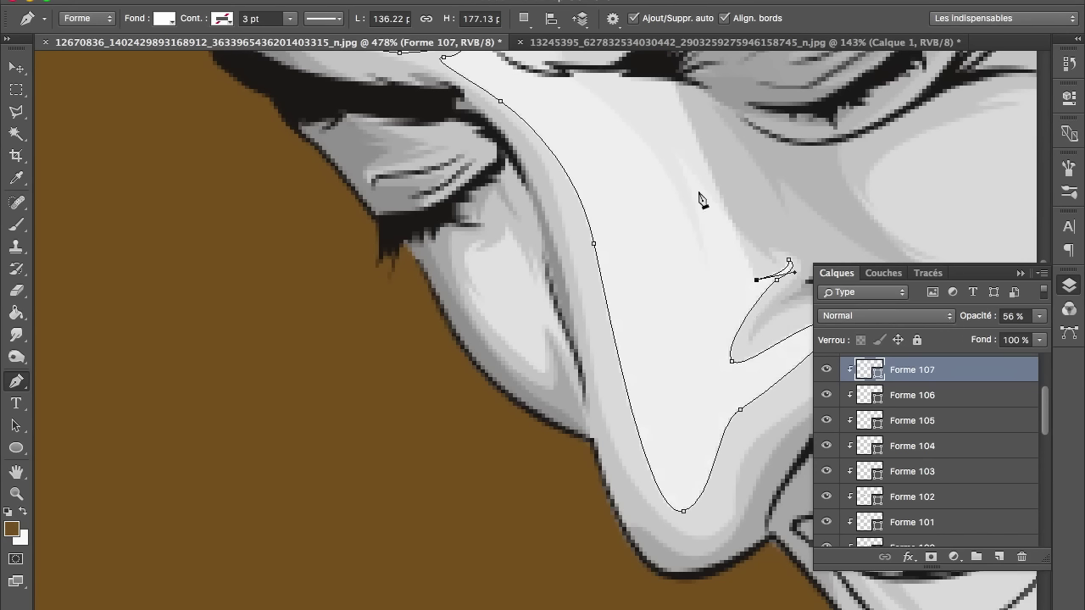
# Refine the cheek highlight's curves, reverting a misplaced point via History.
pyautogui.moveTo(711, 289); pyautogui.dragTo(711, 310)
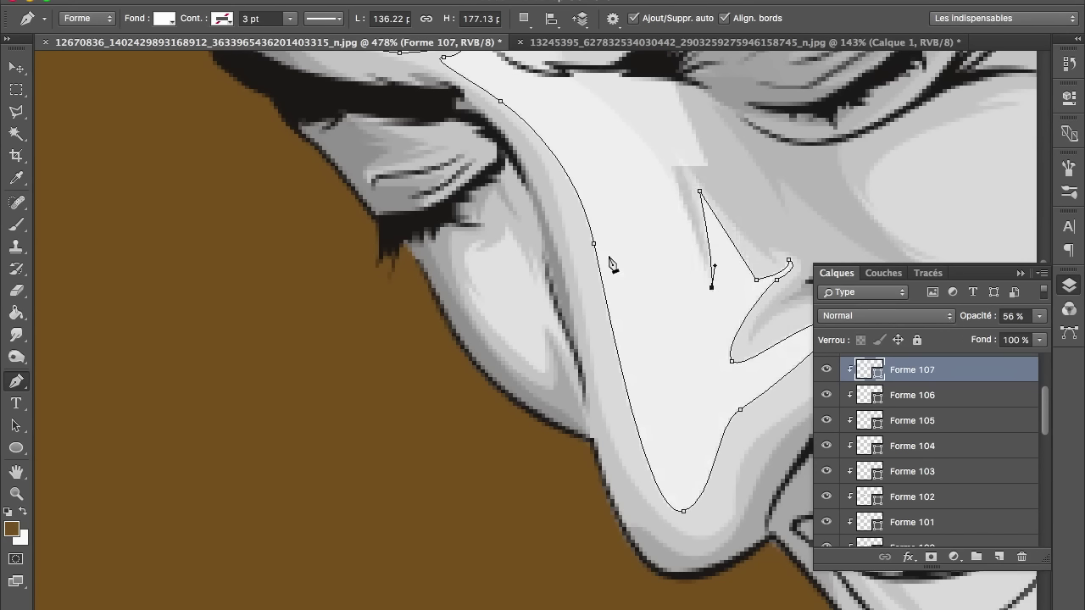
pyautogui.moveTo(594, 246); pyautogui.dragTo(586, 246)
pyautogui.keyDown('ctrl'); pyautogui.click(683, 514); pyautogui.keyUp('ctrl')
pyautogui.moveTo(683, 511); pyautogui.dragTo(698, 521)
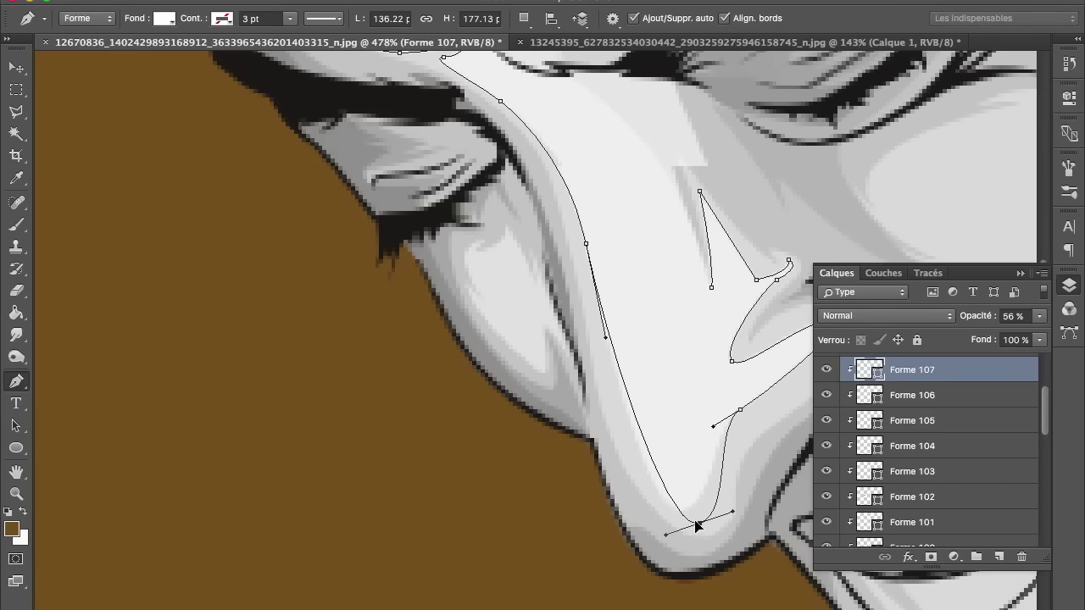
pyautogui.moveTo(649, 455); pyautogui.dragTo(629, 450)
pyautogui.moveTo(740, 412); pyautogui.dragTo(747, 421)
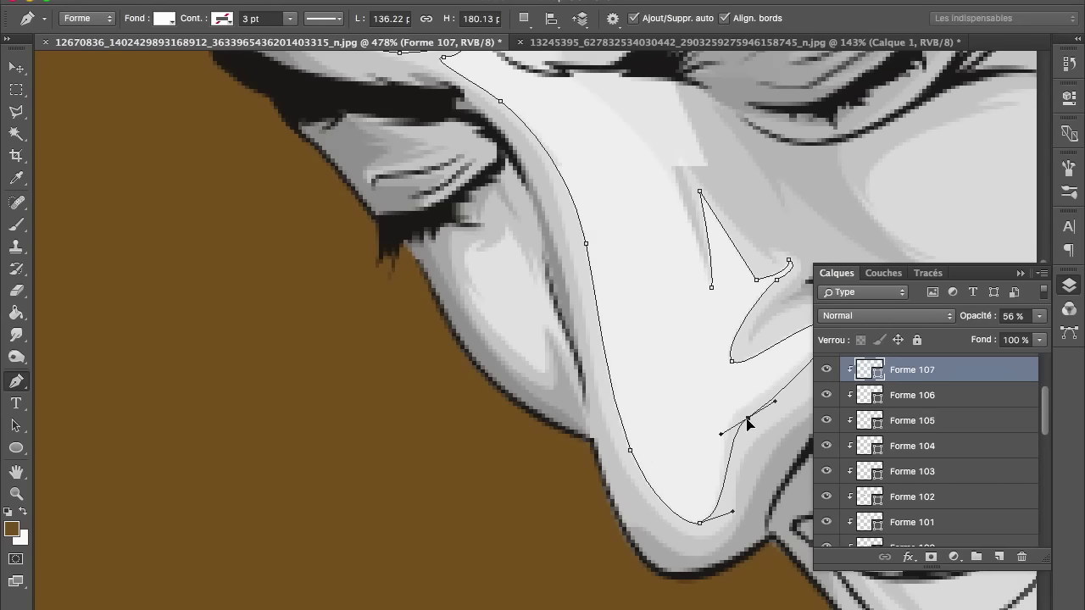
pyautogui.hscroll(5, 751, 416)
pyautogui.click(605, 378)
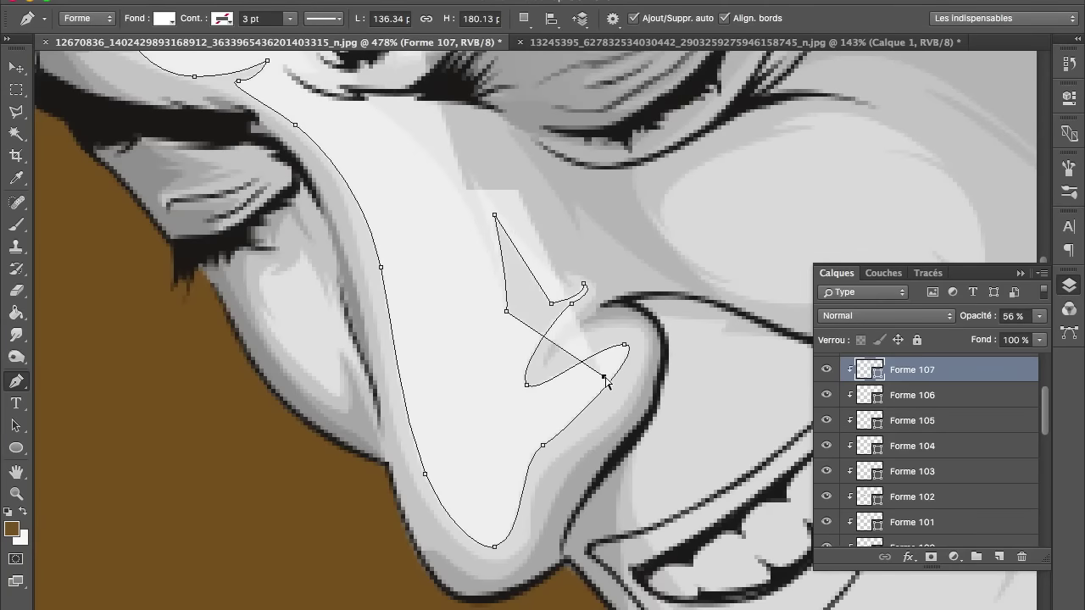
pyautogui.hotkey('ctrl', 'alt', 'z')
pyautogui.hotkey('ctrl', 'alt', 'z')
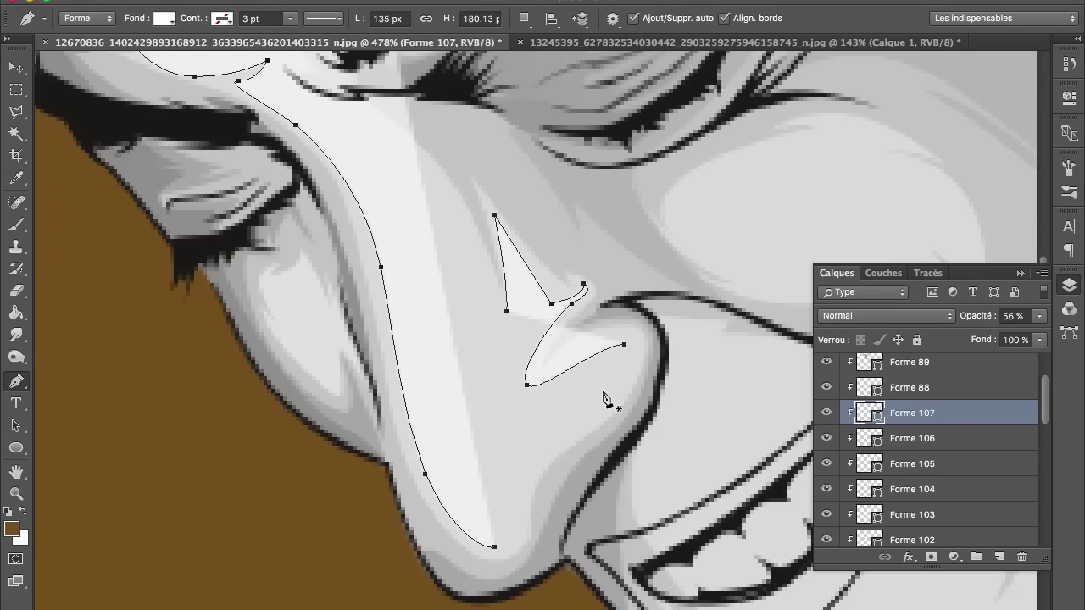
pyautogui.click(1067, 66)
pyautogui.click(997, 102)
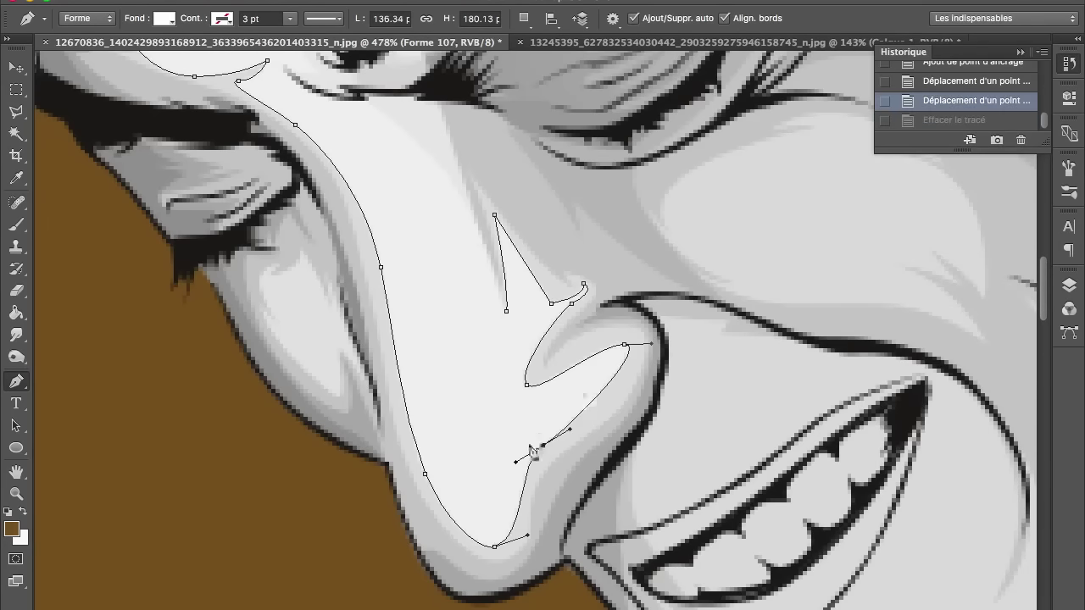
# Extend the highlight outline along the lower curve and up the side of the nose.
pyautogui.click(595, 413)
pyautogui.click(579, 349)
pyautogui.click(506, 311)
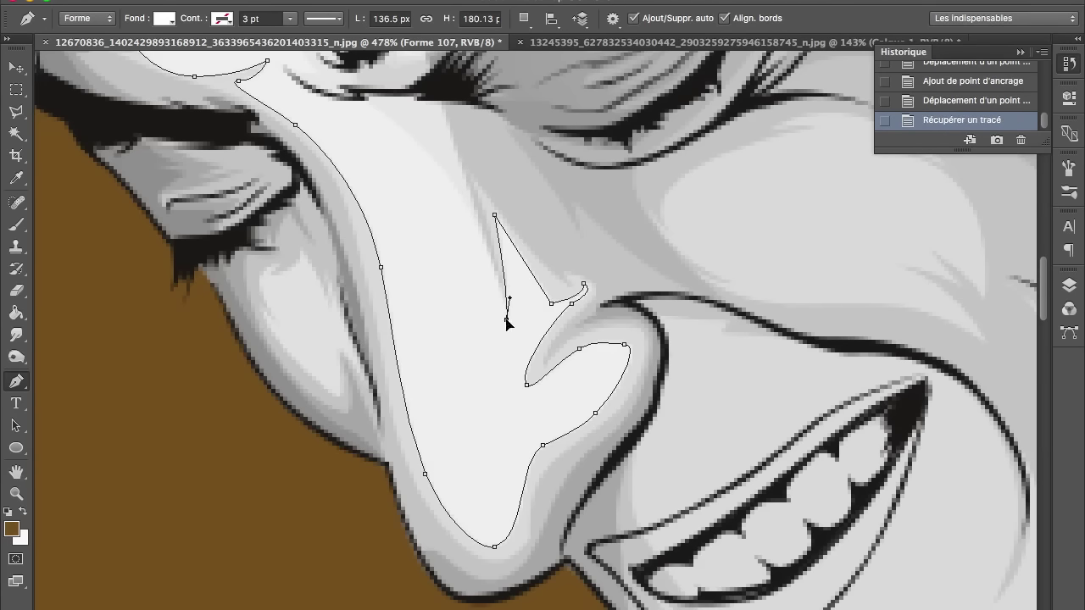
pyautogui.scroll(4, 506, 321)
pyautogui.scroll(1, 506, 321)
pyautogui.moveTo(429, 255); pyautogui.dragTo(446, 302)
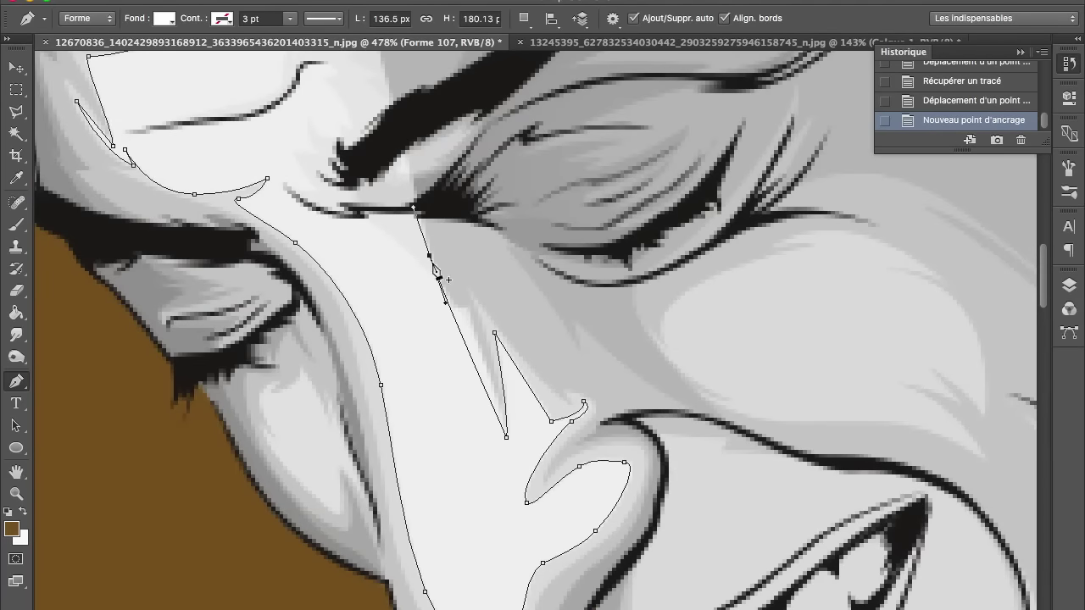
pyautogui.hotkey('ctrl', 'z')
pyautogui.moveTo(506, 437); pyautogui.dragTo(514, 458)
pyautogui.moveTo(361, 231); pyautogui.dragTo(308, 217)
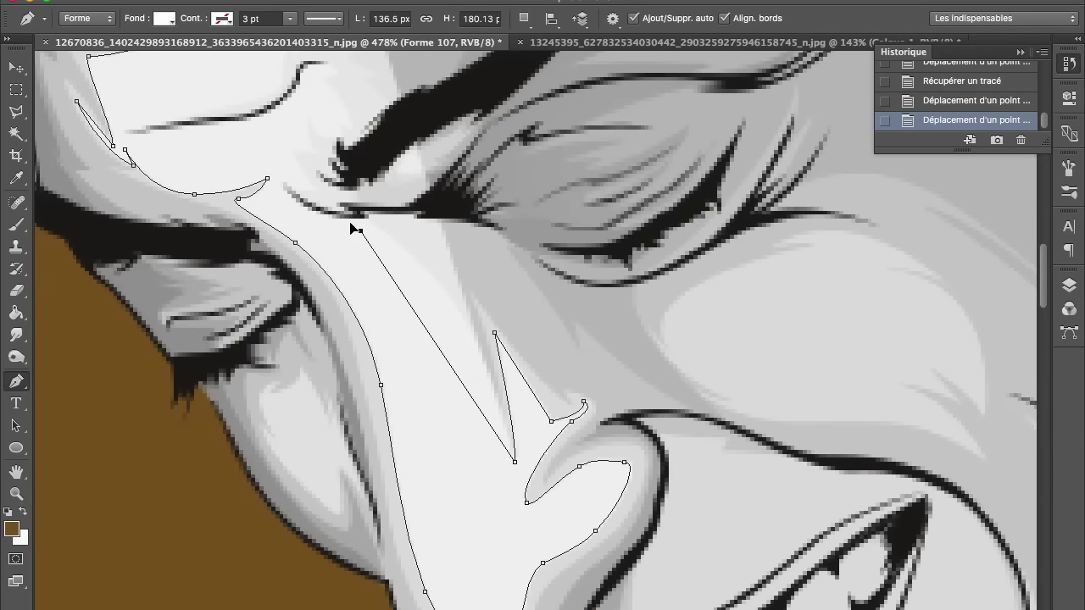
pyautogui.moveTo(449, 323); pyautogui.dragTo(395, 263)
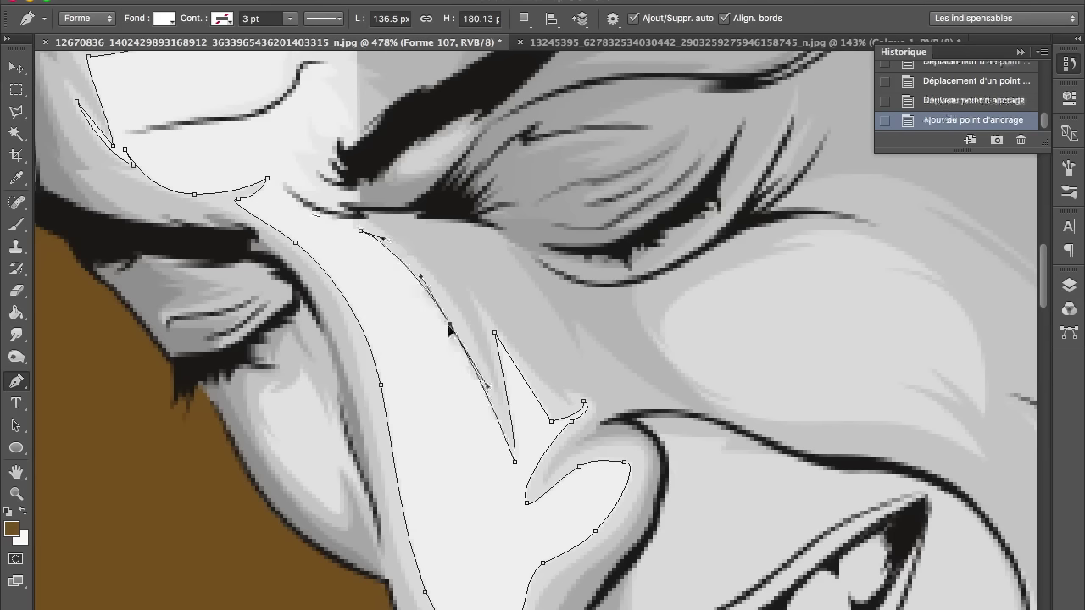
pyautogui.click(392, 256)
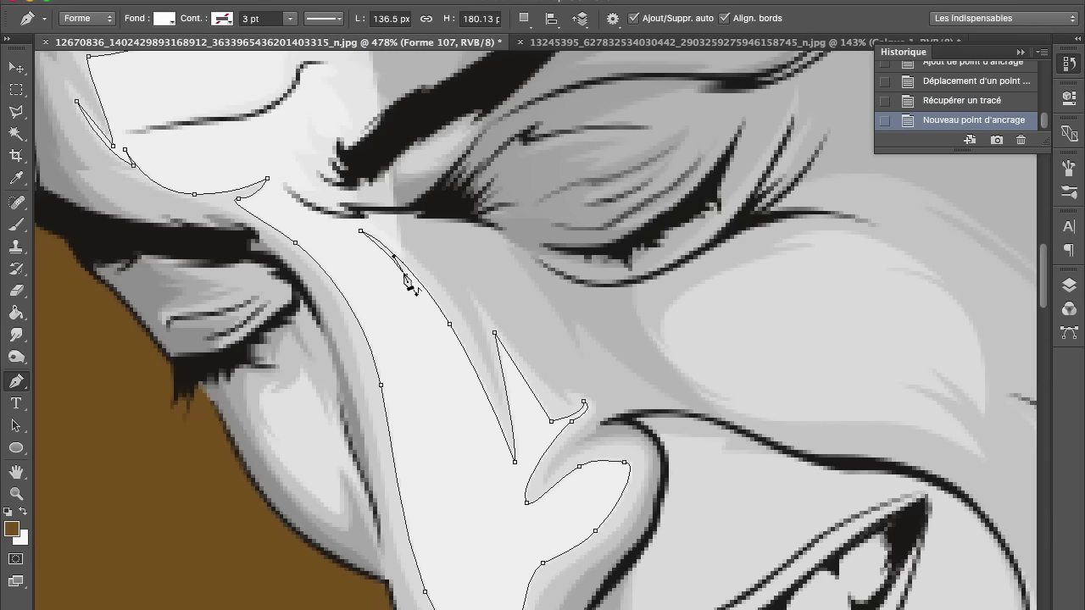
pyautogui.moveTo(360, 234); pyautogui.dragTo(303, 209)
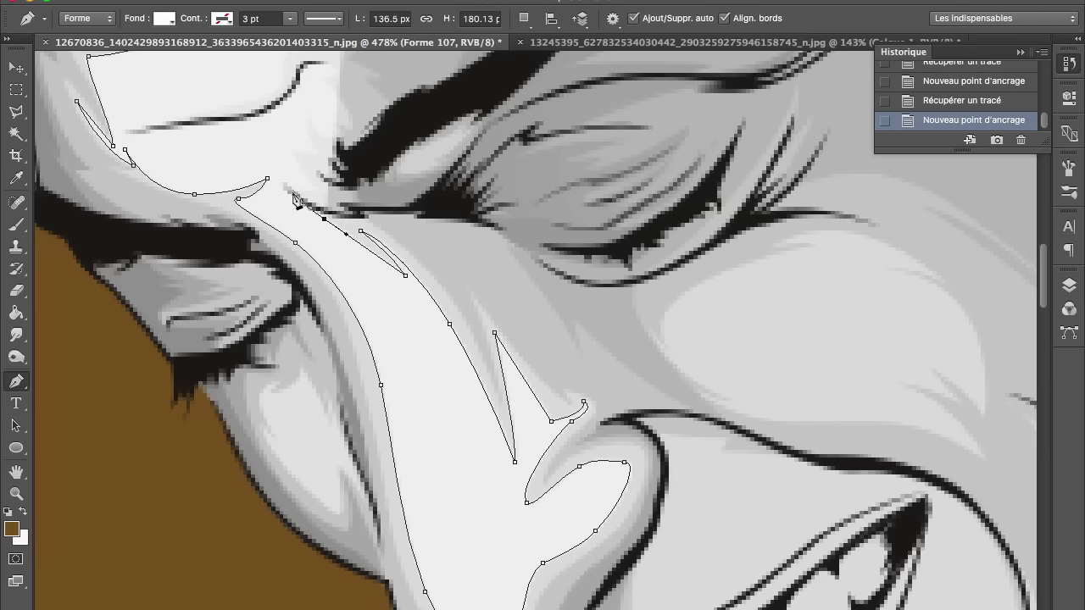
# Carry the highlight outline upward toward the inner corner of the eye.
pyautogui.scroll(3, 304, 216)
pyautogui.click(327, 252)
pyautogui.click(316, 212)
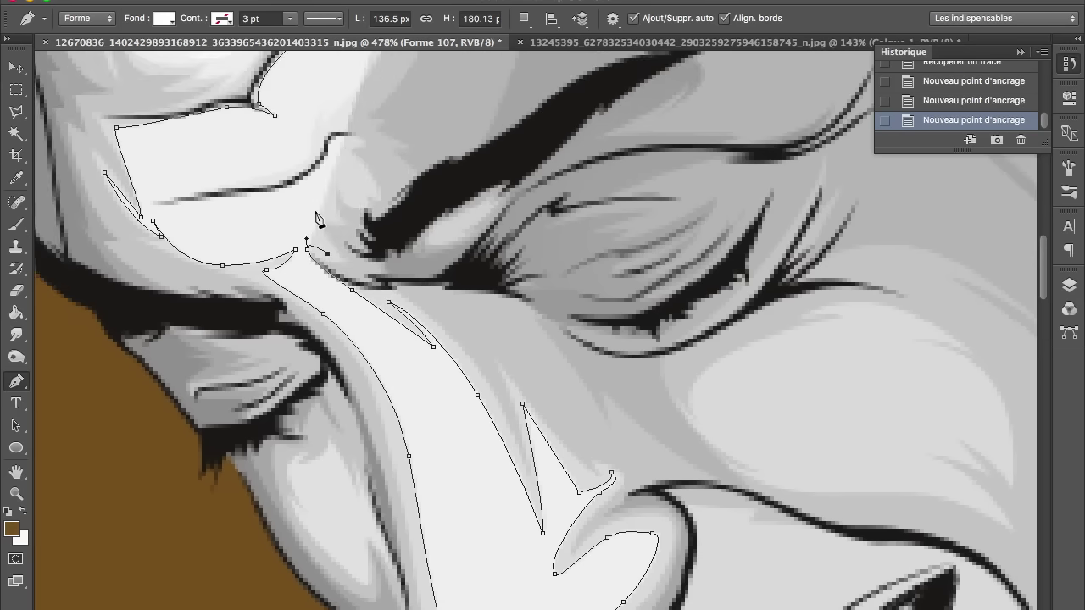
pyautogui.click(327, 212)
pyautogui.click(335, 173)
pyautogui.click(347, 196)
pyautogui.moveTo(348, 164); pyautogui.dragTo(350, 153)
pyautogui.scroll(5, 343, 161)
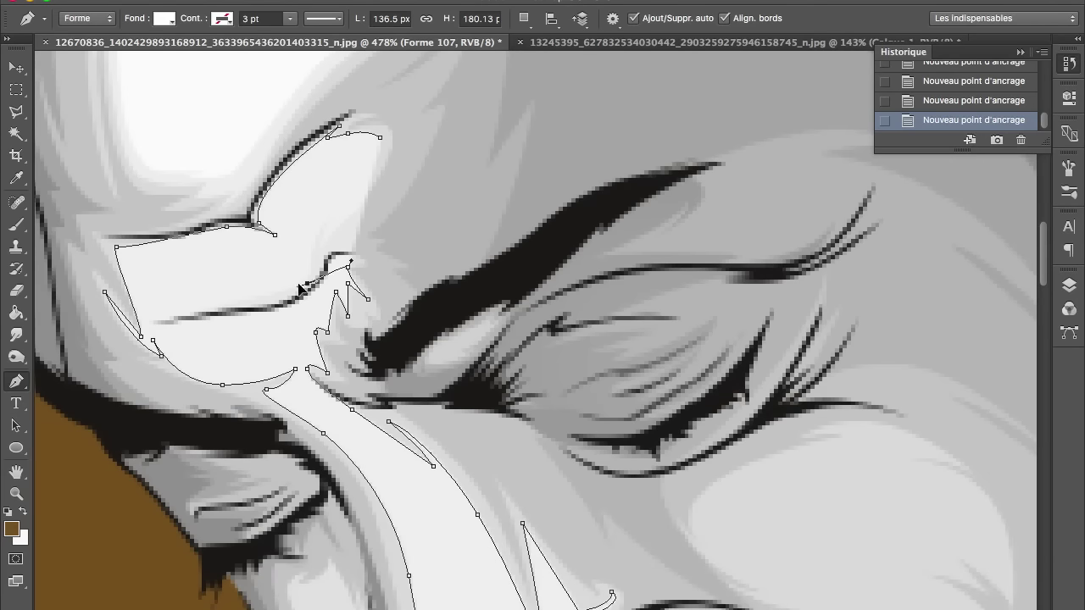
# Close the highlight shape near the brow and set its opacity to 68%.
pyautogui.moveTo(323, 210); pyautogui.dragTo(351, 189)
pyautogui.click(343, 185)
pyautogui.click(356, 185)
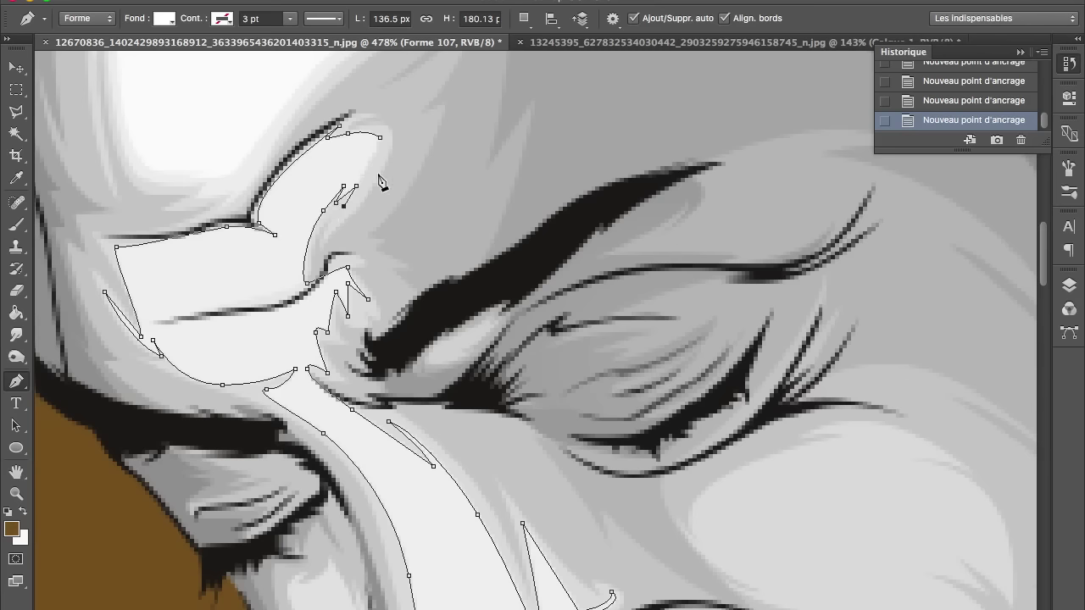
pyautogui.click(361, 127)
pyautogui.click(1069, 285)
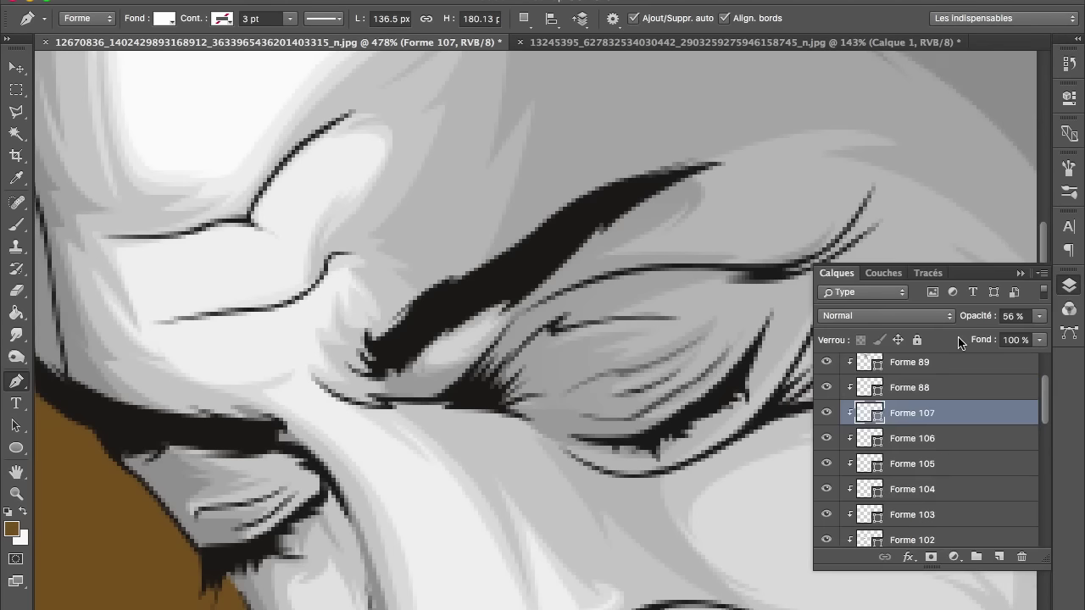
pyautogui.moveTo(981, 325); pyautogui.dragTo(992, 326)
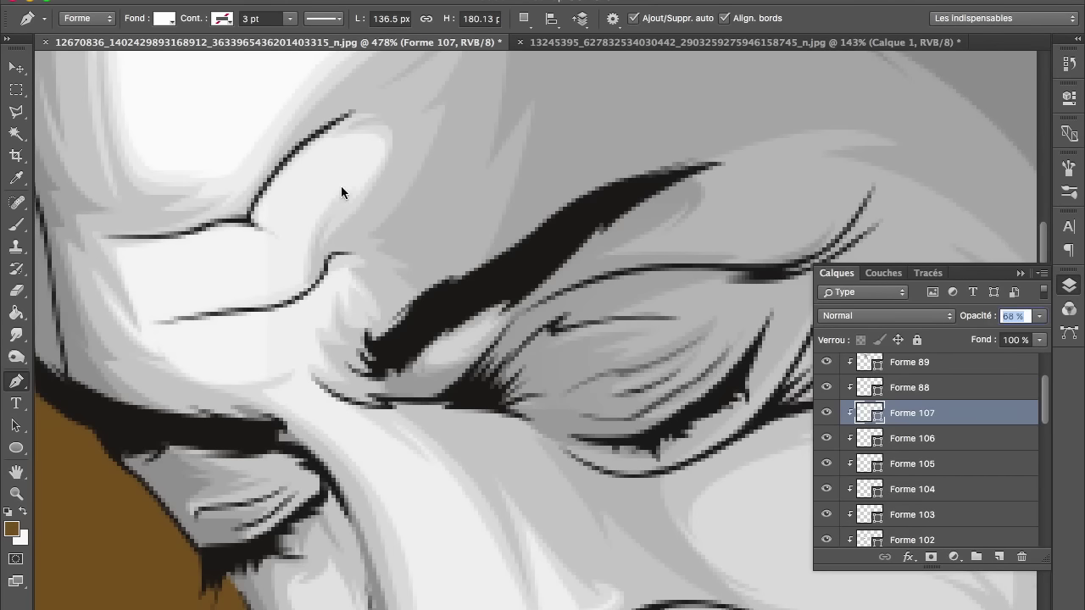
pyautogui.click(364, 173)
# Draw a white highlight along the upper eye fold at 86% opacity.
pyautogui.click(373, 147)
pyautogui.moveTo(316, 146); pyautogui.dragTo(294, 176)
pyautogui.click(263, 219)
pyautogui.click(275, 239)
pyautogui.moveTo(202, 244); pyautogui.dragTo(165, 254)
pyautogui.click(133, 260)
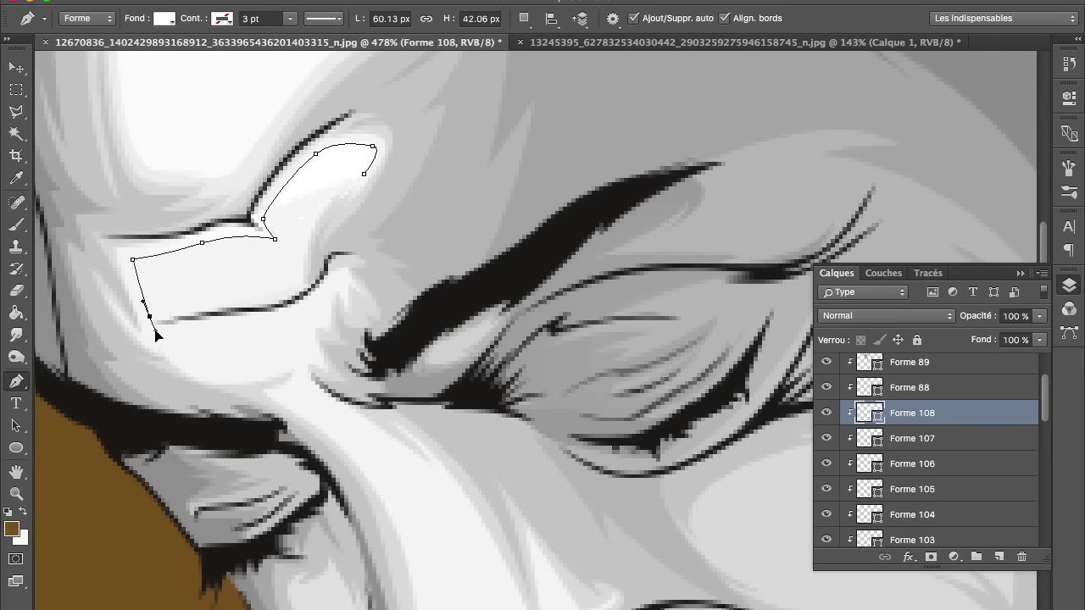
pyautogui.moveTo(152, 312); pyautogui.dragTo(280, 296)
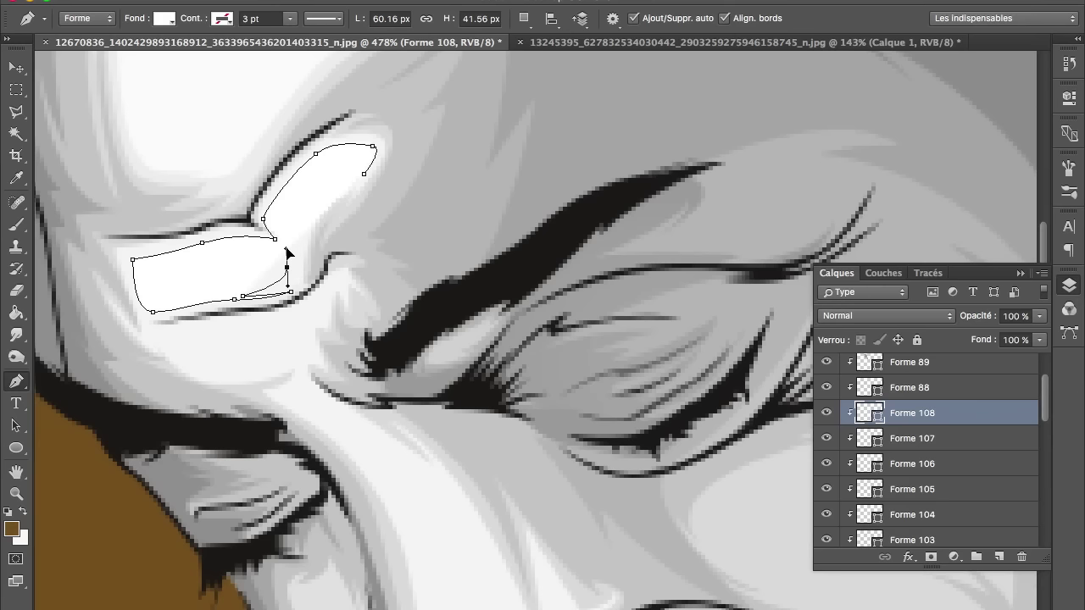
pyautogui.moveTo(311, 206); pyautogui.dragTo(354, 178)
pyautogui.press('BackSpace')
pyautogui.press('BackSpace')
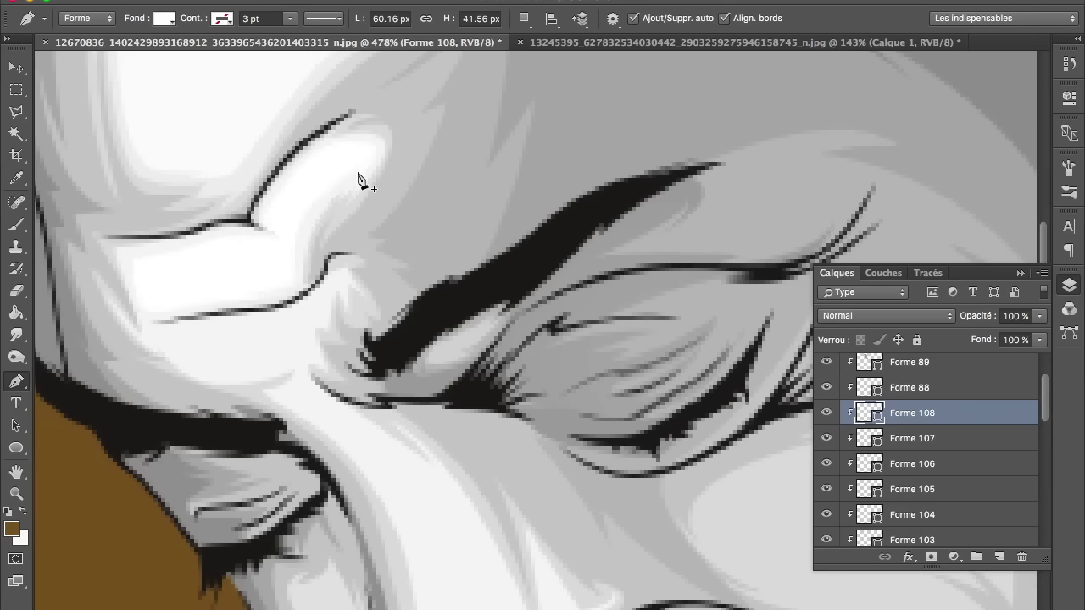
pyautogui.moveTo(981, 311); pyautogui.dragTo(970, 313)
# Draw a closed highlight below the eye fold to the eye corner at 59% opacity.
pyautogui.click(169, 340)
pyautogui.moveTo(219, 375)
pyautogui.mouseDown()
pyautogui.moveTo(320, 360)
pyautogui.moveTo(320, 319)
pyautogui.mouseUp()
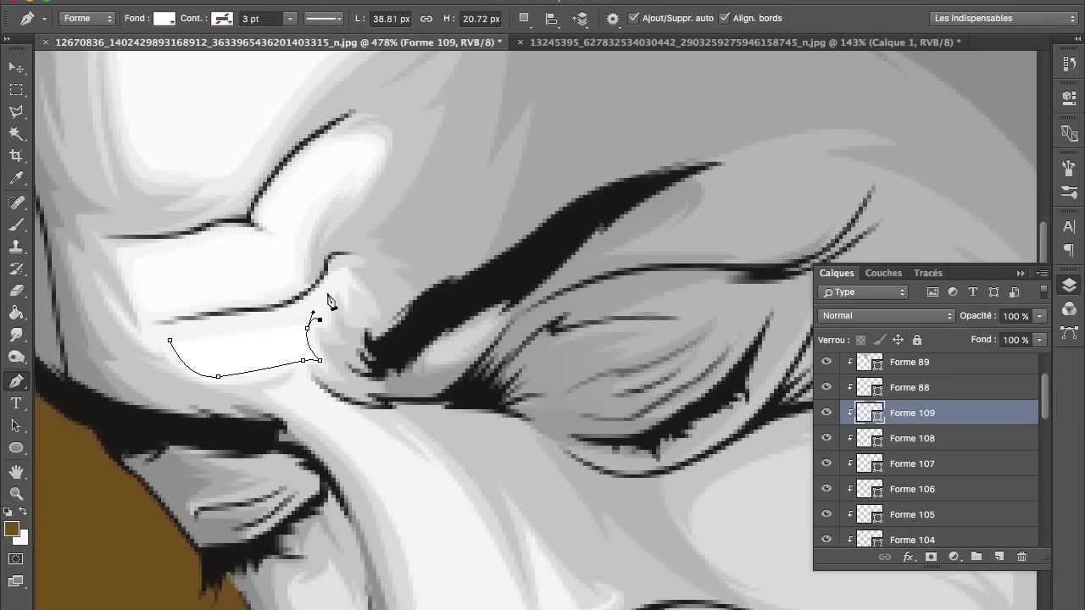
pyautogui.click(328, 292)
pyautogui.click(343, 286)
pyautogui.moveTo(336, 276); pyautogui.dragTo(353, 269)
pyautogui.click(169, 340)
pyautogui.press('Return')
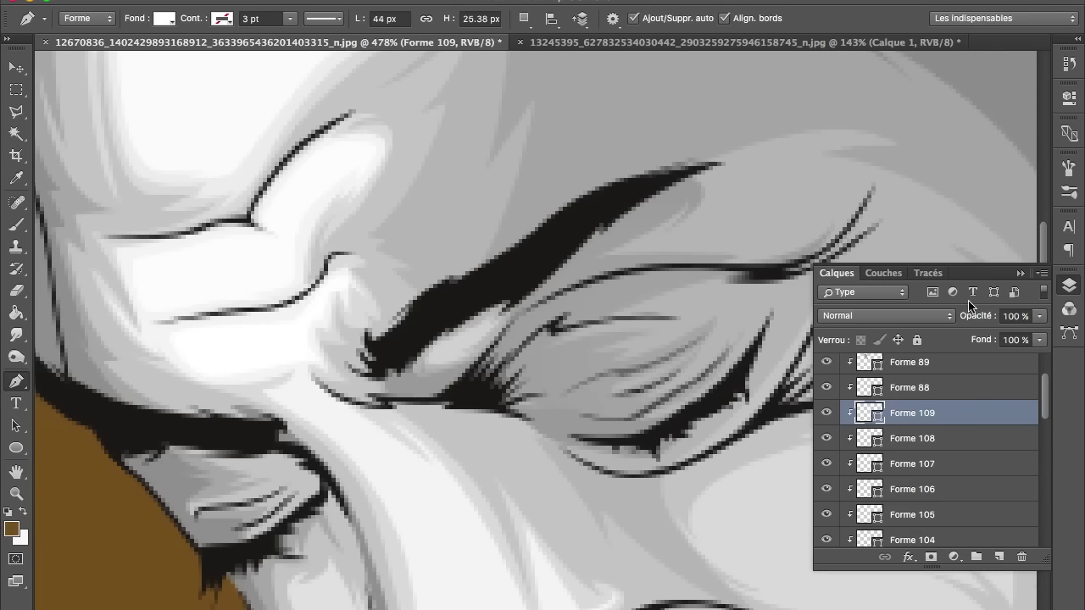
pyautogui.press('5')
pyautogui.press('9')
# Add a thin oval highlight under the eye fold and begin another one lower down.
pyautogui.click(152, 267)
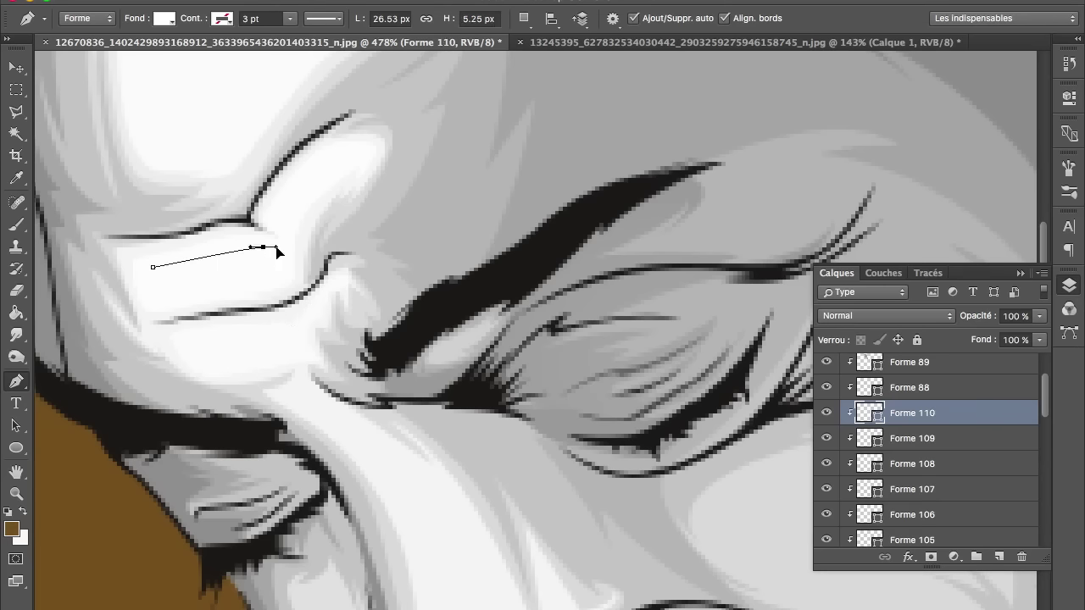
pyautogui.moveTo(239, 239)
pyautogui.mouseDown()
pyautogui.moveTo(269, 243)
pyautogui.moveTo(274, 286)
pyautogui.moveTo(216, 288)
pyautogui.mouseUp()
pyautogui.moveTo(152, 267); pyautogui.dragTo(116, 313)
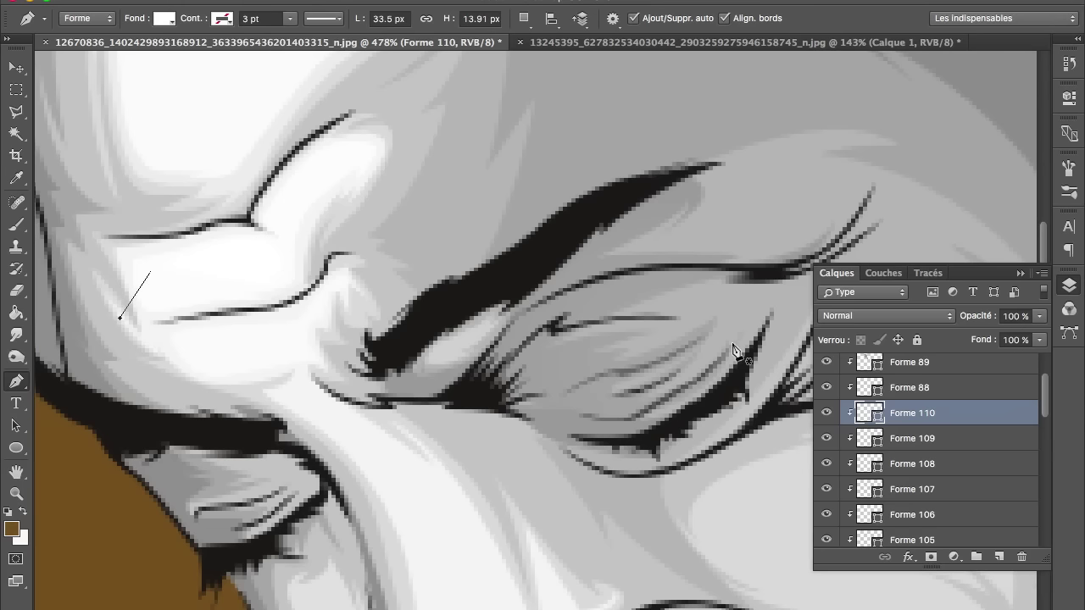
pyautogui.click(194, 340)
pyautogui.moveTo(278, 337); pyautogui.dragTo(301, 344)
pyautogui.click(294, 351)
pyautogui.moveTo(222, 365); pyautogui.dragTo(200, 369)
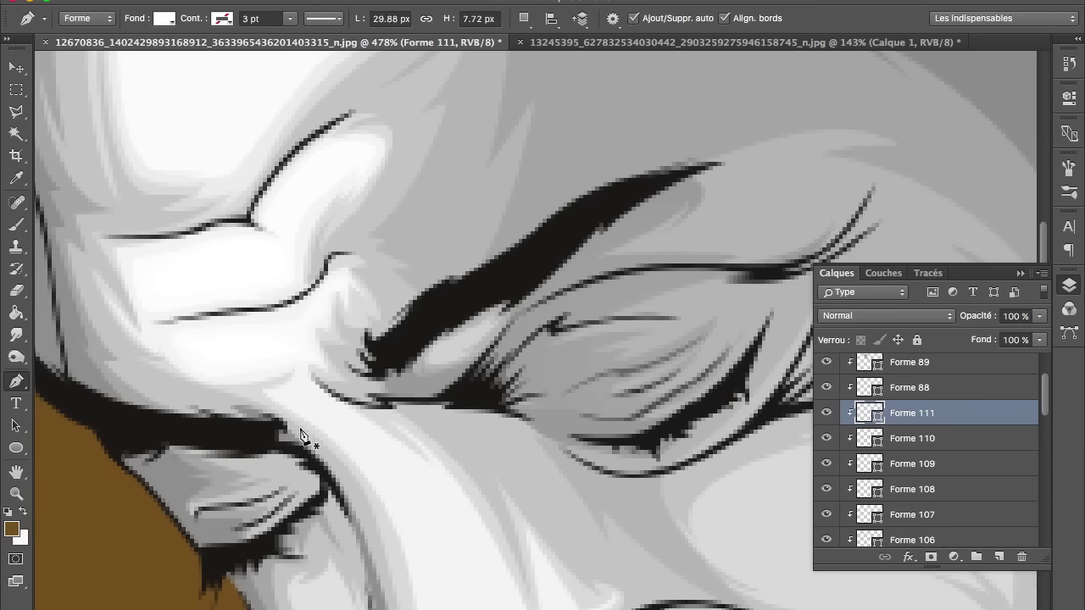
# Trace a white highlight down the side of the nose and around the nostril.
pyautogui.scroll(-5, 255, 339)
pyautogui.click(202, 167)
pyautogui.moveTo(299, 244); pyautogui.dragTo(327, 257)
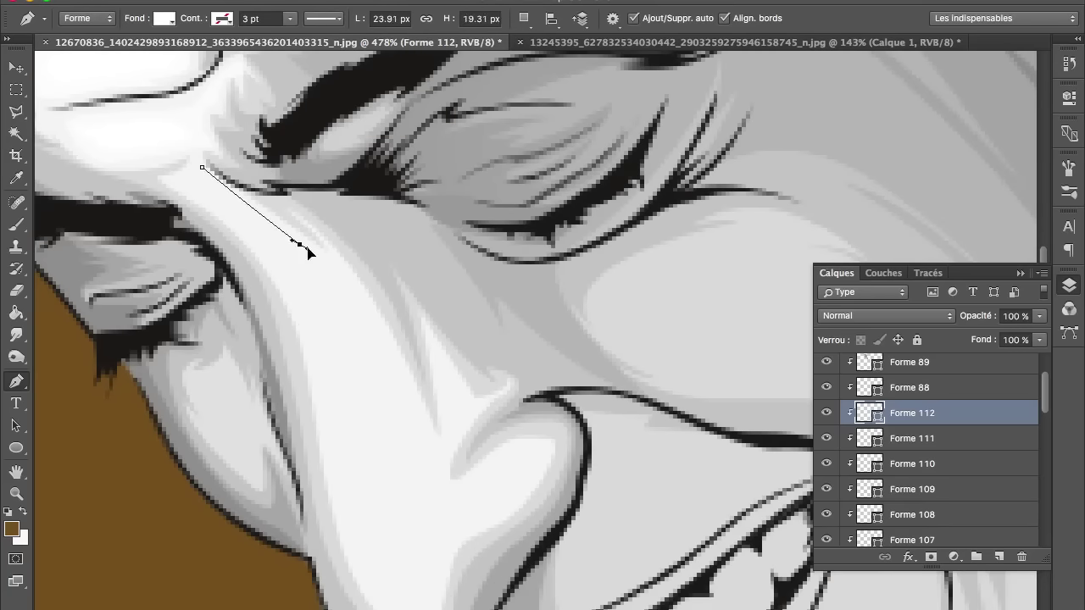
pyautogui.moveTo(376, 329); pyautogui.dragTo(398, 372)
pyautogui.click(437, 450)
pyautogui.click(445, 427)
pyautogui.click(433, 354)
pyautogui.moveTo(455, 491); pyautogui.dragTo(492, 465)
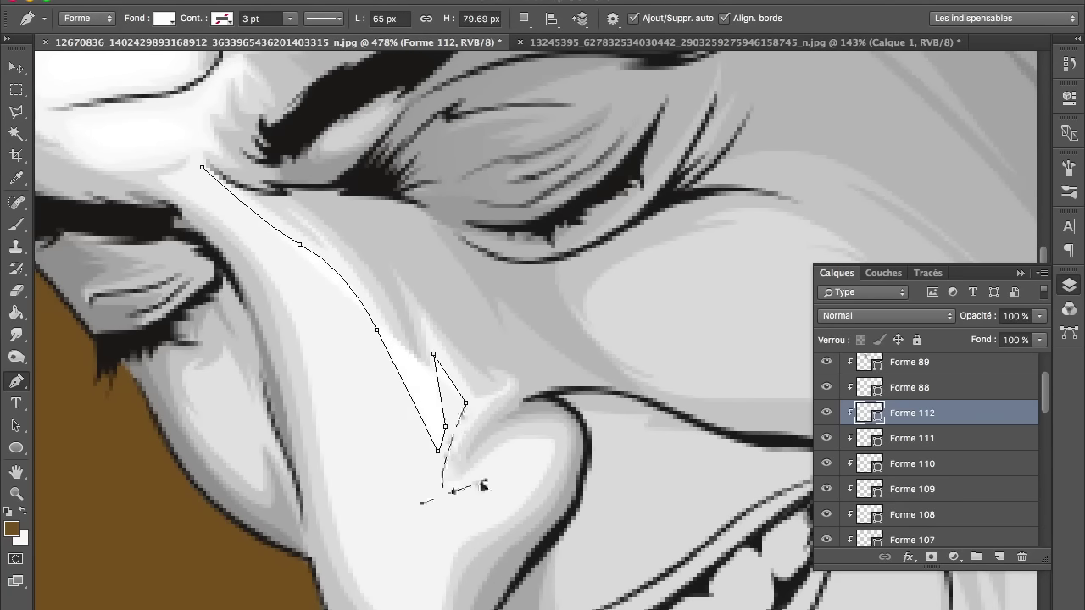
pyautogui.click(542, 447)
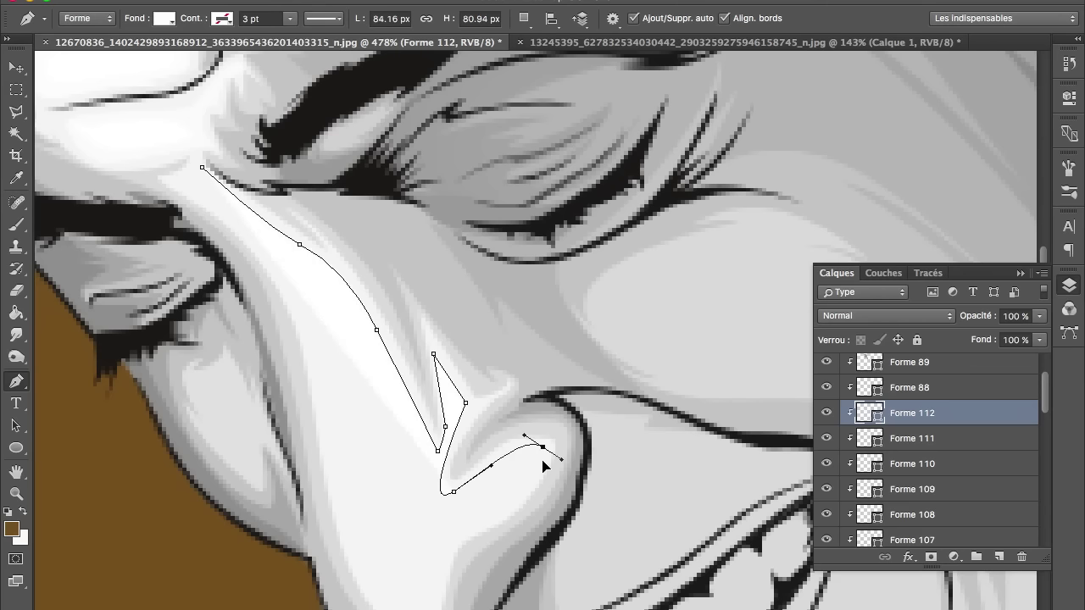
pyautogui.moveTo(506, 512); pyautogui.dragTo(479, 527)
pyautogui.moveTo(437, 564)
pyautogui.mouseDown()
pyautogui.moveTo(433, 592)
pyautogui.moveTo(358, 587)
pyautogui.mouseUp()
# Close the nose highlight back up the cheek side and set its opacity to 84%.
pyautogui.rightClick(332, 407)
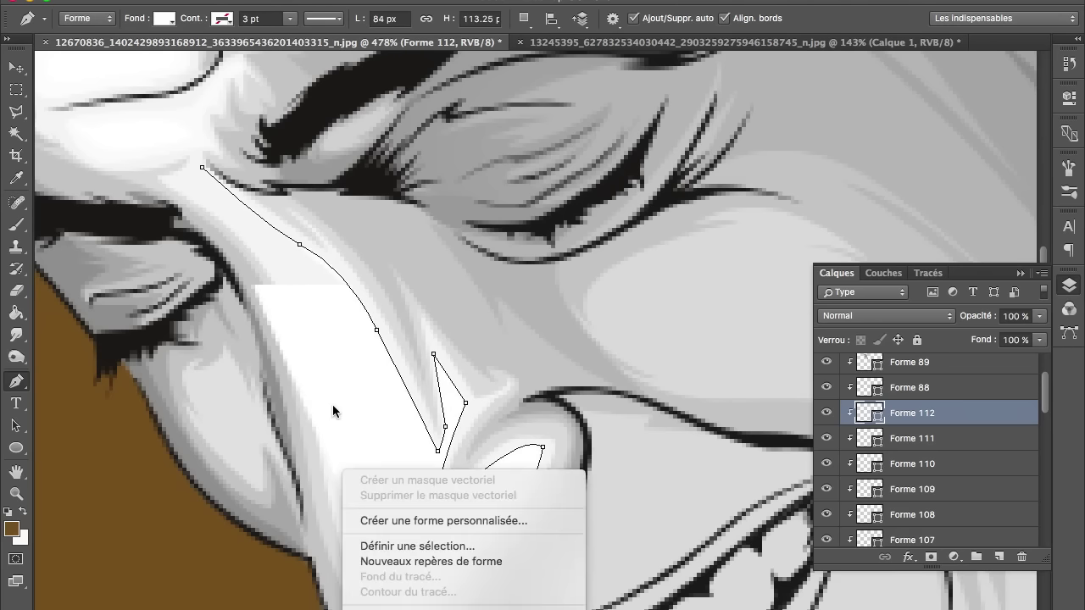
pyautogui.moveTo(331, 414); pyautogui.dragTo(315, 348)
pyautogui.moveTo(246, 235); pyautogui.dragTo(189, 178)
pyautogui.click(202, 167)
pyautogui.press('Return')
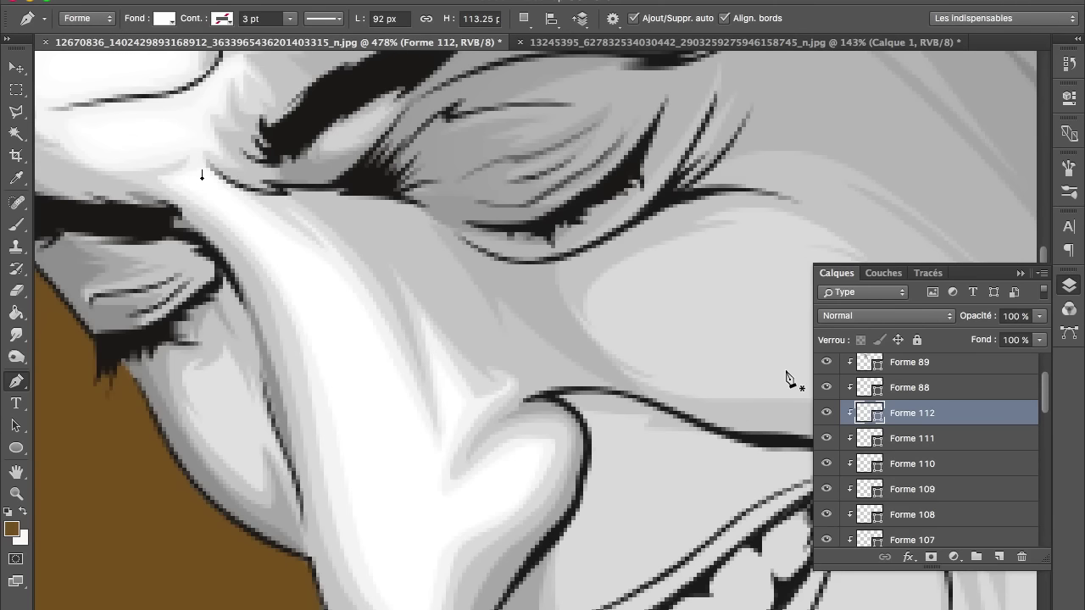
pyautogui.moveTo(981, 316); pyautogui.dragTo(967, 320)
# Draw a small lower-cheek highlight with 60% opacity.
pyautogui.click(190, 379)
pyautogui.moveTo(206, 423)
pyautogui.mouseDown()
pyautogui.moveTo(219, 445)
pyautogui.moveTo(260, 451)
pyautogui.moveTo(261, 410)
pyautogui.mouseUp()
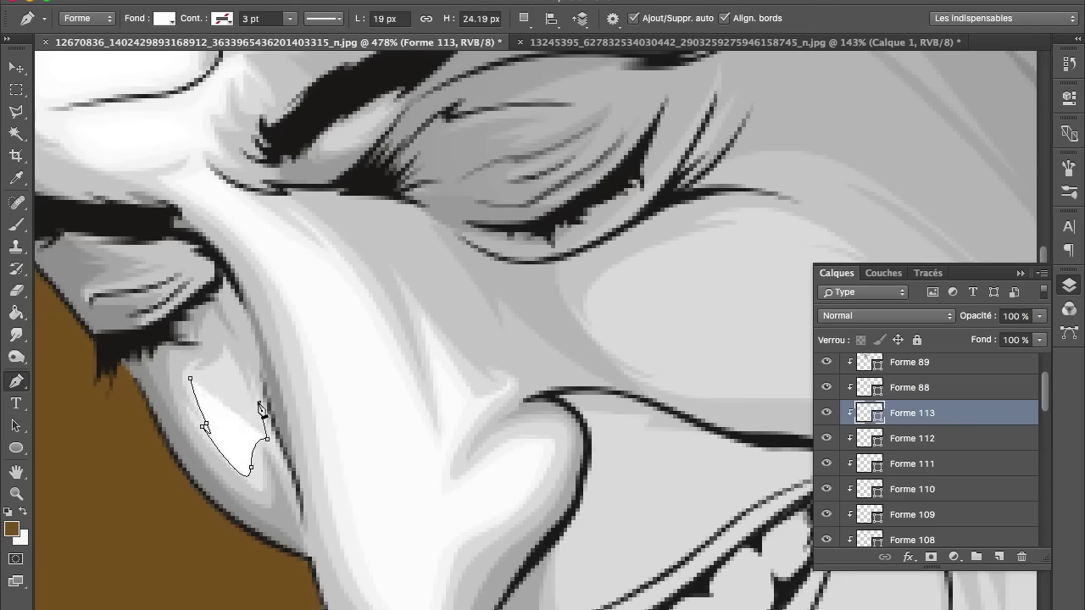
pyautogui.click(190, 378)
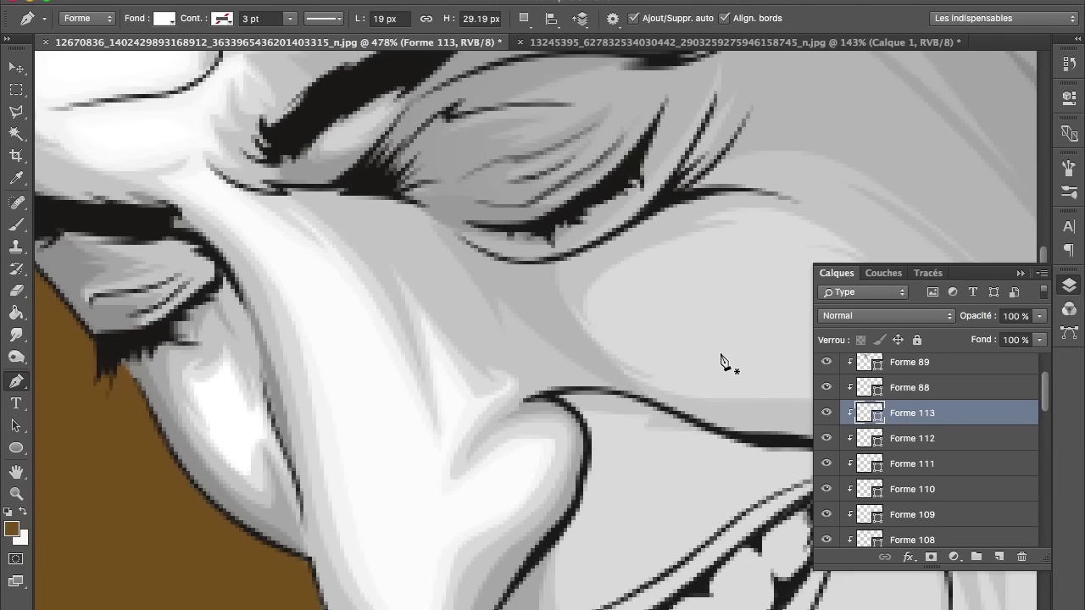
pyautogui.click(961, 317)
pyautogui.write('60')
pyautogui.press('Return')
# Outline and close another small highlight shape on the cheek.
pyautogui.click(227, 374)
pyautogui.moveTo(242, 427); pyautogui.dragTo(258, 430)
pyautogui.hotkey('ctrl', 'z')
pyautogui.click(243, 467)
pyautogui.click(218, 432)
pyautogui.click(197, 386)
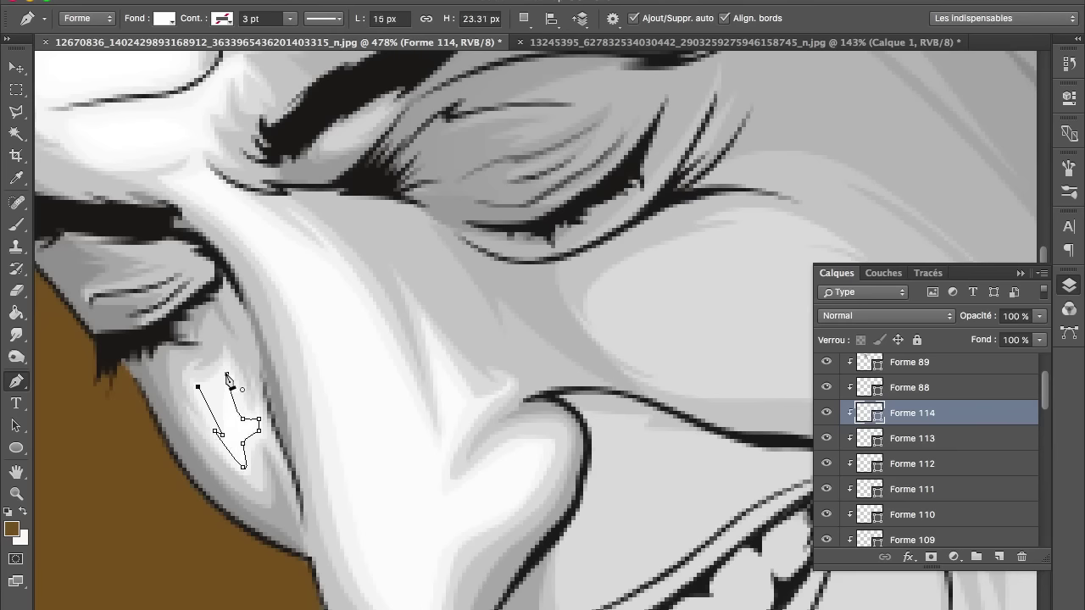
pyautogui.click(226, 374)
pyautogui.hscroll(5, 704, 441)
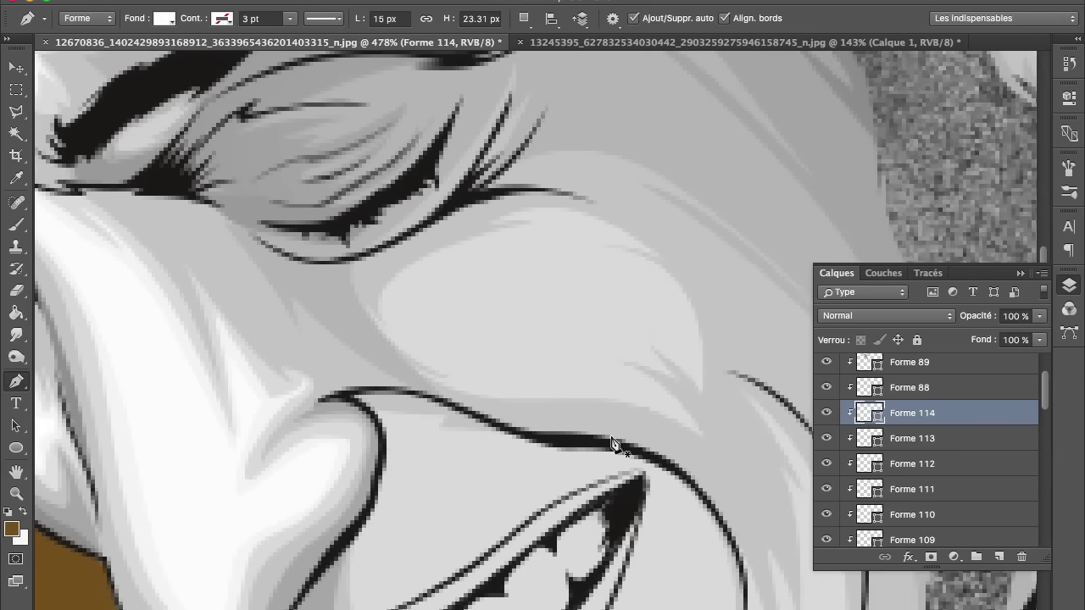
# Pen-draw a shape from above the upper lip, beside the nostril, and along the upper lip.
pyautogui.scroll(-5, 612, 443)
pyautogui.scroll(2, 590, 449)
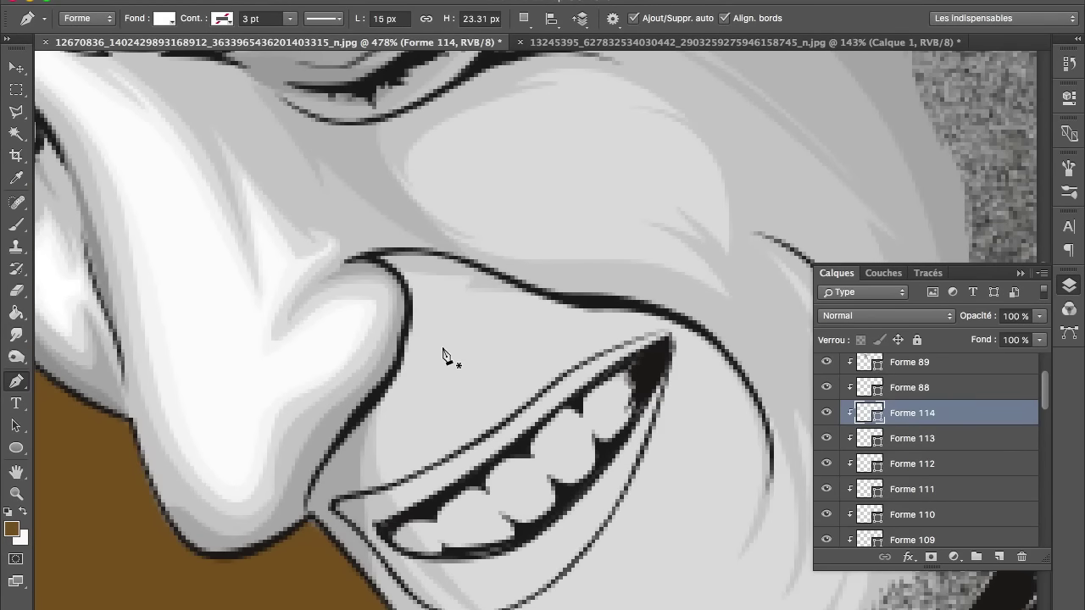
pyautogui.click(405, 273)
pyautogui.moveTo(441, 337); pyautogui.dragTo(440, 375)
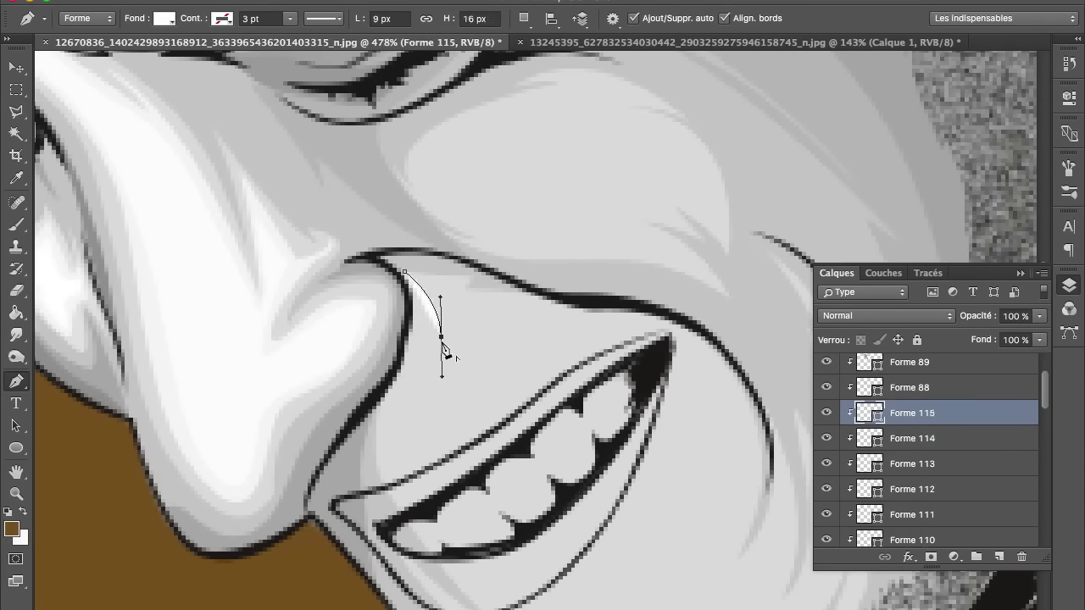
pyautogui.moveTo(400, 458); pyautogui.dragTo(410, 483)
pyautogui.moveTo(489, 409); pyautogui.dragTo(525, 376)
pyautogui.moveTo(624, 332)
pyautogui.mouseDown()
pyautogui.moveTo(659, 333)
pyautogui.moveTo(705, 426)
pyautogui.mouseUp()
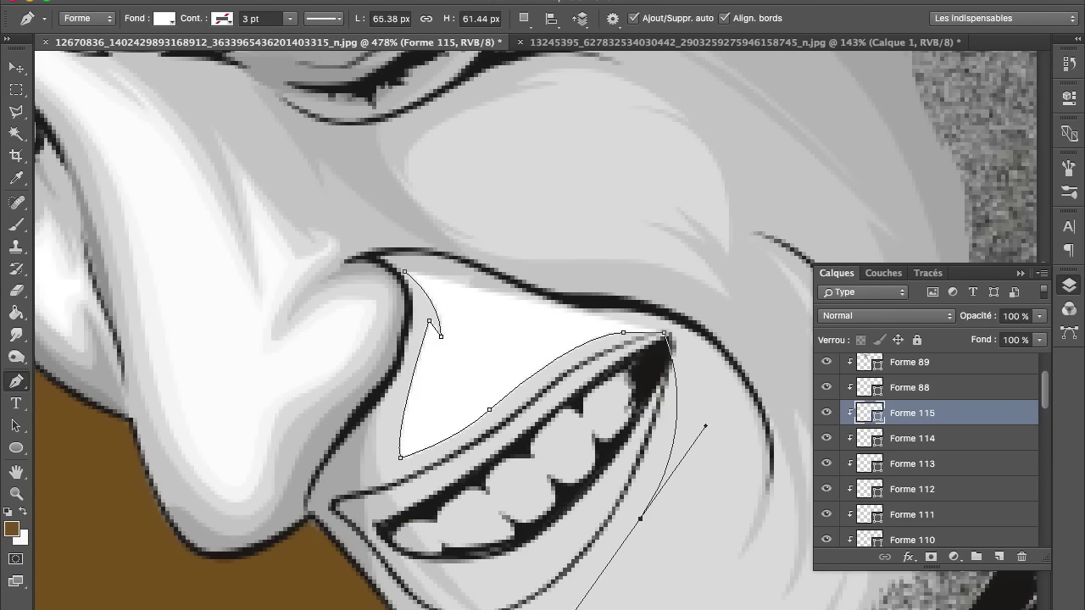
pyautogui.keyDown('alt'); pyautogui.click(639, 519); pyautogui.keyUp('alt')
# Continue the outline past the mouth corner and along the lower lip, closing it at the start.
pyautogui.scroll(-3, 636, 550)
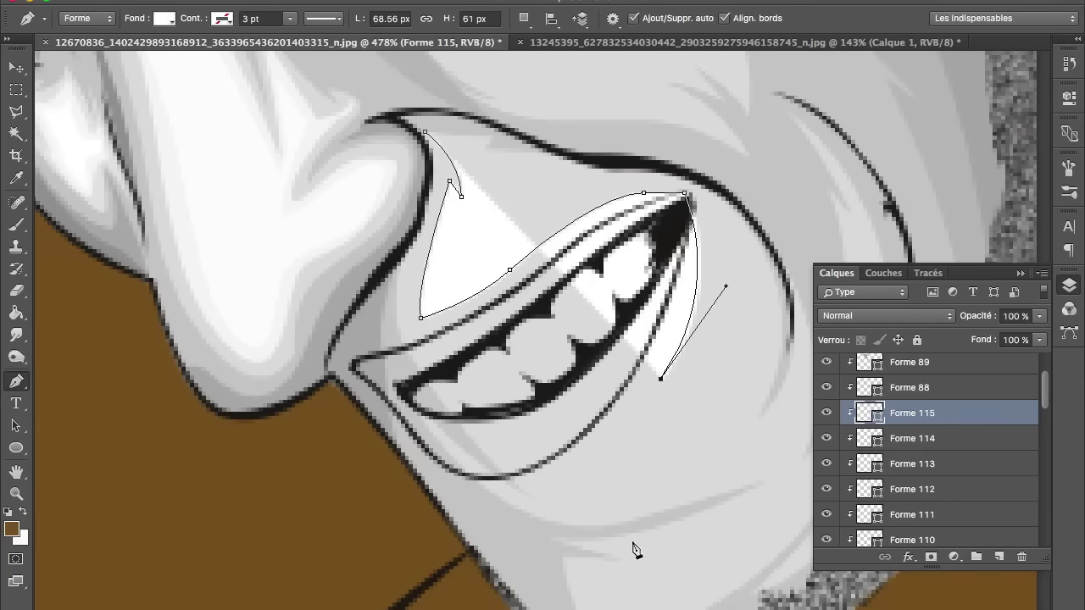
pyautogui.moveTo(661, 378); pyautogui.dragTo(660, 350)
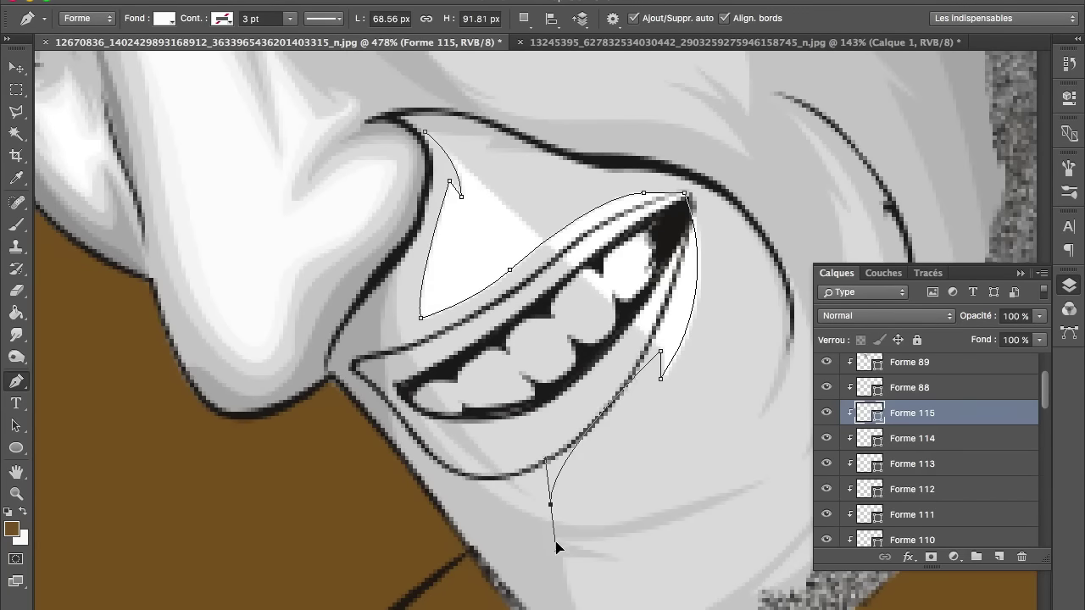
pyautogui.click(534, 451)
pyautogui.click(550, 504)
pyautogui.moveTo(579, 537); pyautogui.dragTo(625, 530)
pyautogui.moveTo(462, 484); pyautogui.dragTo(429, 437)
pyautogui.moveTo(388, 285); pyautogui.dragTo(402, 232)
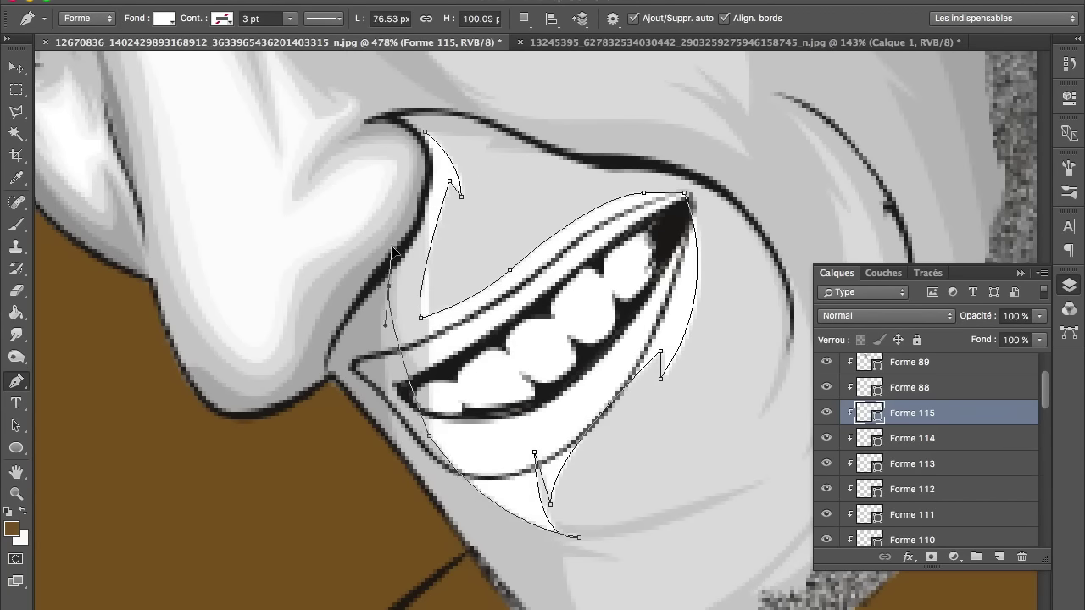
pyautogui.click(424, 133)
# Fill the mouth-area shape with a grey sampled from the artwork and refine its left edge.
pyautogui.click(167, 21)
pyautogui.click(271, 52)
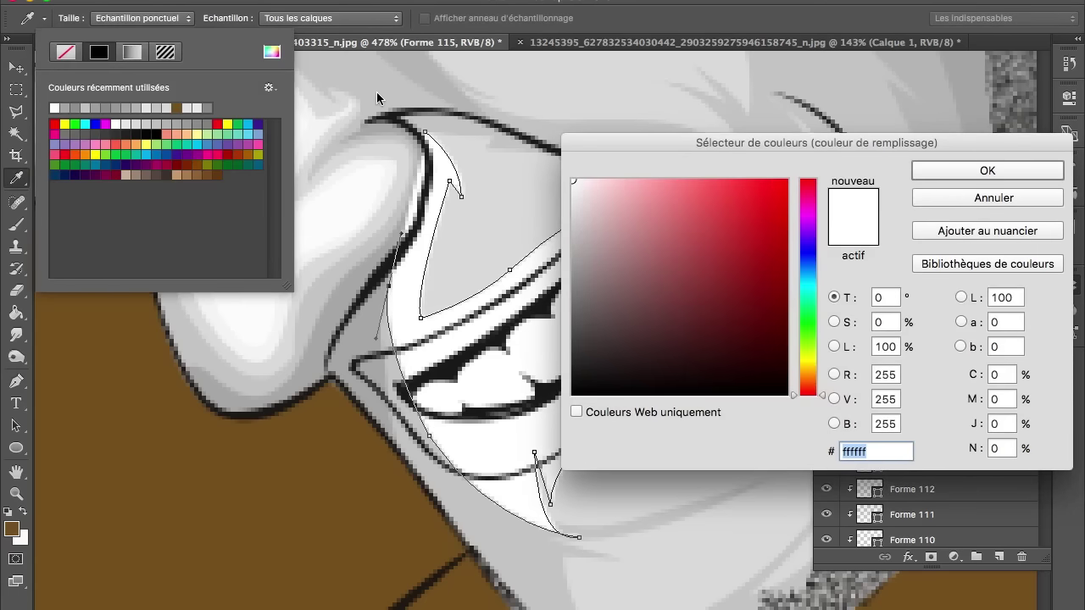
pyautogui.click(415, 419)
pyautogui.press('Return')
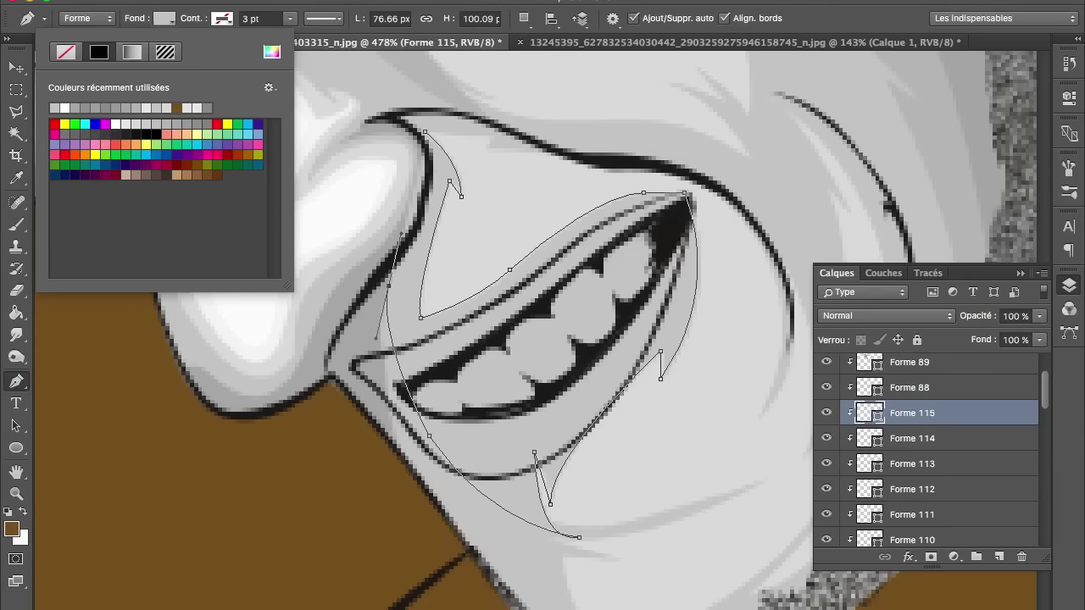
pyautogui.press('Return')
pyautogui.press('Return')
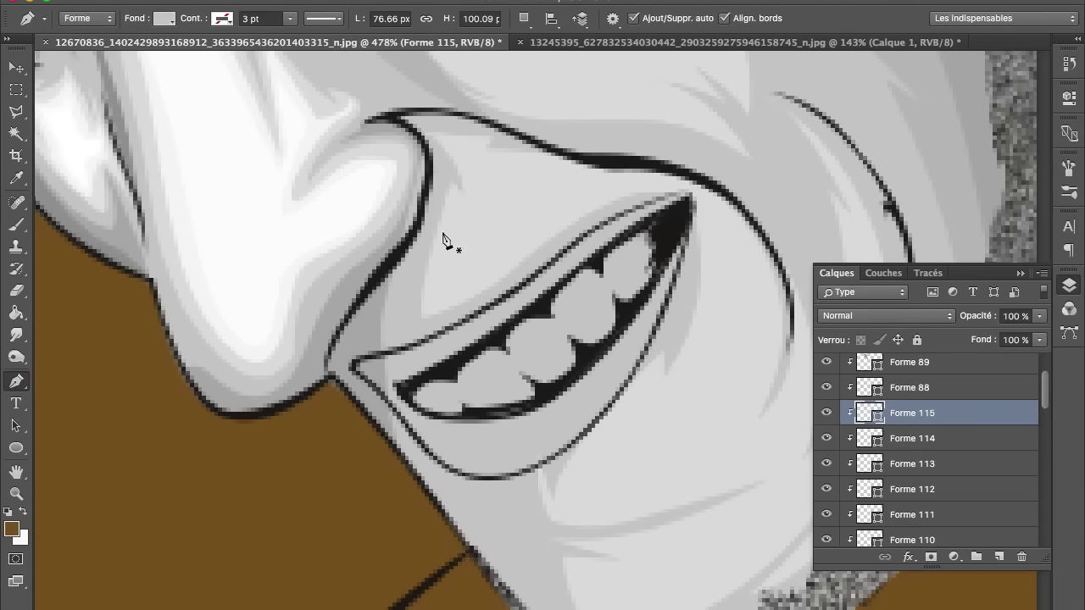
pyautogui.moveTo(389, 292); pyautogui.dragTo(412, 232)
pyautogui.press('Return')
# Draw a grey-filled shape running down the cheek to the chin.
pyautogui.click(412, 232)
pyautogui.moveTo(409, 348)
pyautogui.mouseDown()
pyautogui.moveTo(423, 388)
pyautogui.moveTo(484, 436)
pyautogui.mouseUp()
pyautogui.moveTo(511, 518); pyautogui.dragTo(517, 553)
pyautogui.scroll(-5, 540, 580)
pyautogui.moveTo(544, 436); pyautogui.dragTo(563, 453)
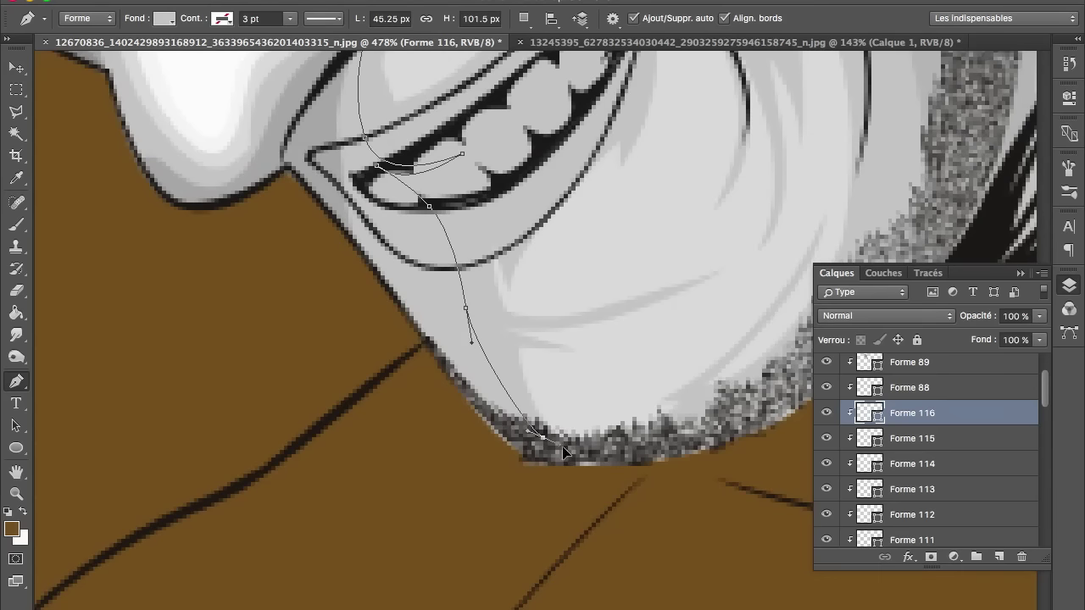
pyautogui.moveTo(368, 344); pyautogui.dragTo(297, 101)
pyautogui.click(163, 18)
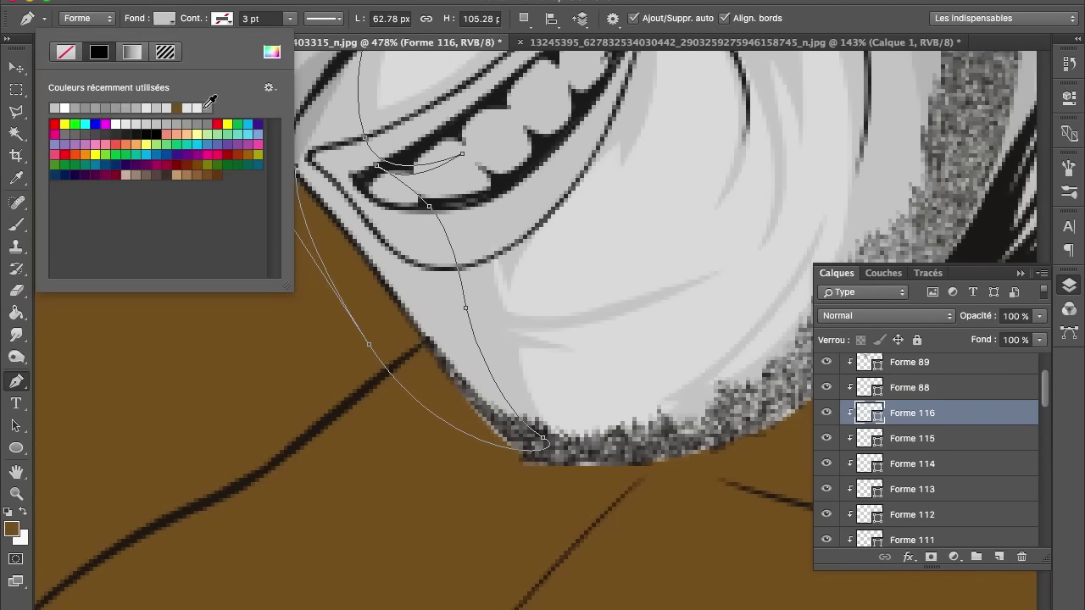
pyautogui.click(124, 108)
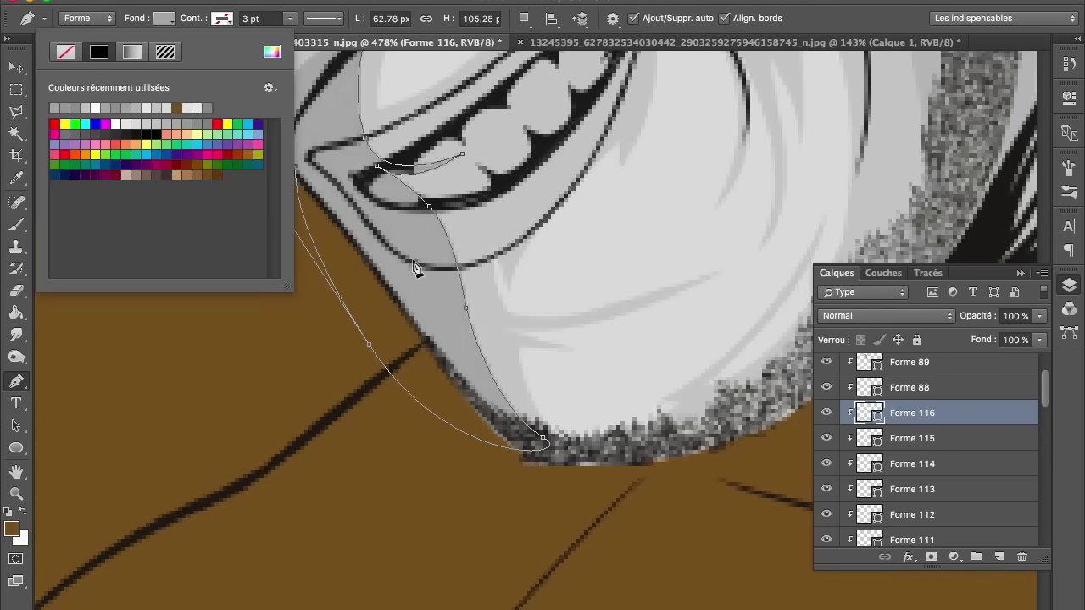
pyautogui.press('Escape')
pyautogui.scroll(2, 415, 268)
pyautogui.scroll(5, 415, 268)
# Pen-draw a closed shape by the mouth curving around the cheek.
pyautogui.click(441, 304)
pyautogui.click(465, 304)
pyautogui.click(469, 316)
pyautogui.click(462, 328)
pyautogui.moveTo(562, 333); pyautogui.dragTo(613, 338)
pyautogui.click(653, 344)
pyautogui.moveTo(576, 368); pyautogui.dragTo(541, 391)
pyautogui.moveTo(437, 454); pyautogui.dragTo(437, 440)
pyautogui.click(449, 380)
pyautogui.click(474, 369)
# Fill the mouth shape white and set its layer opacity to 45%.
pyautogui.click(450, 348)
pyautogui.click(442, 304)
pyautogui.click(164, 18)
pyautogui.click(94, 108)
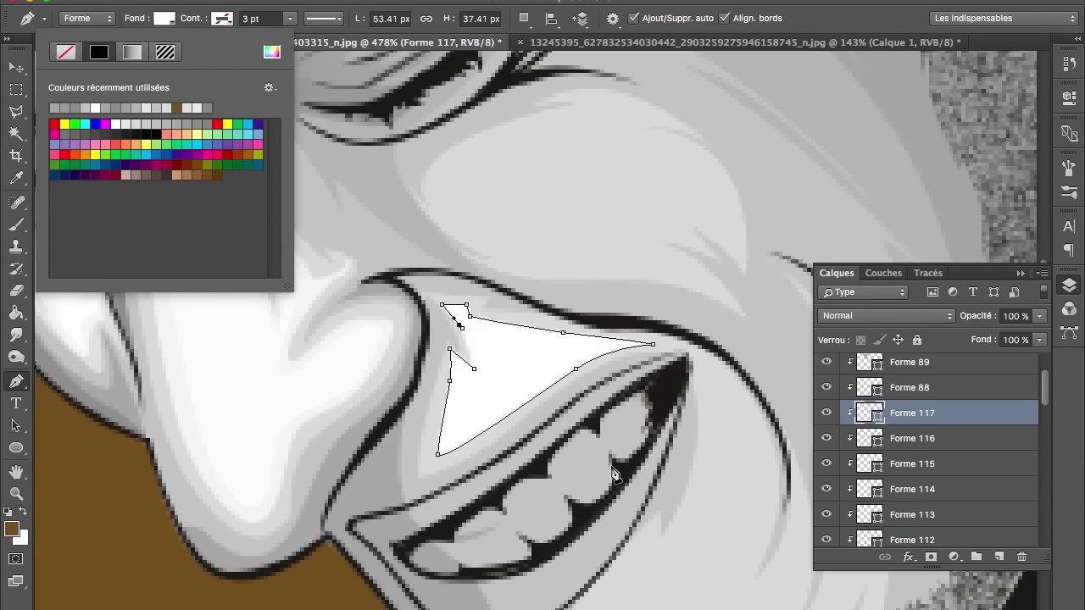
pyautogui.press('Return')
pyautogui.click(1012, 316)
pyautogui.write('45')
pyautogui.press('Return')
# Draw a small highlight shape just above the teeth.
pyautogui.click(470, 417)
pyautogui.moveTo(571, 357); pyautogui.dragTo(596, 358)
pyautogui.click(600, 348)
pyautogui.click(469, 325)
pyautogui.moveTo(479, 373); pyautogui.dragTo(478, 388)
pyautogui.click(460, 430)
pyautogui.press('Return')
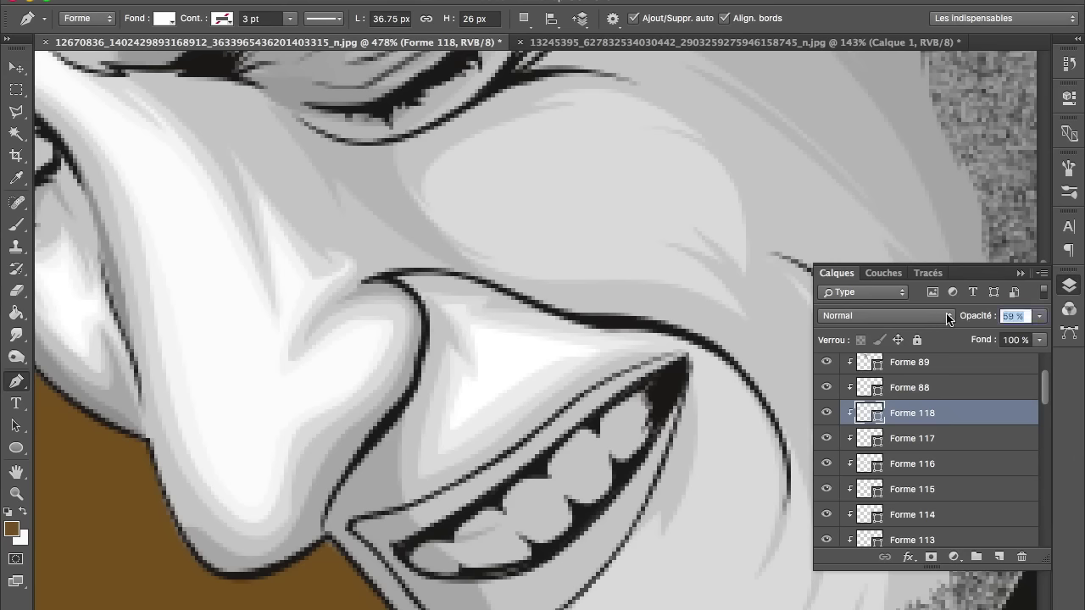
# Pen-draw a highlight's lower edge along the cheek under the eye, with a sharp tip.
pyautogui.scroll(3, 517, 313)
pyautogui.click(438, 263)
pyautogui.moveTo(454, 309); pyautogui.dragTo(484, 327)
pyautogui.moveTo(560, 348); pyautogui.dragTo(598, 349)
pyautogui.moveTo(697, 366); pyautogui.dragTo(719, 377)
pyautogui.click(726, 381)
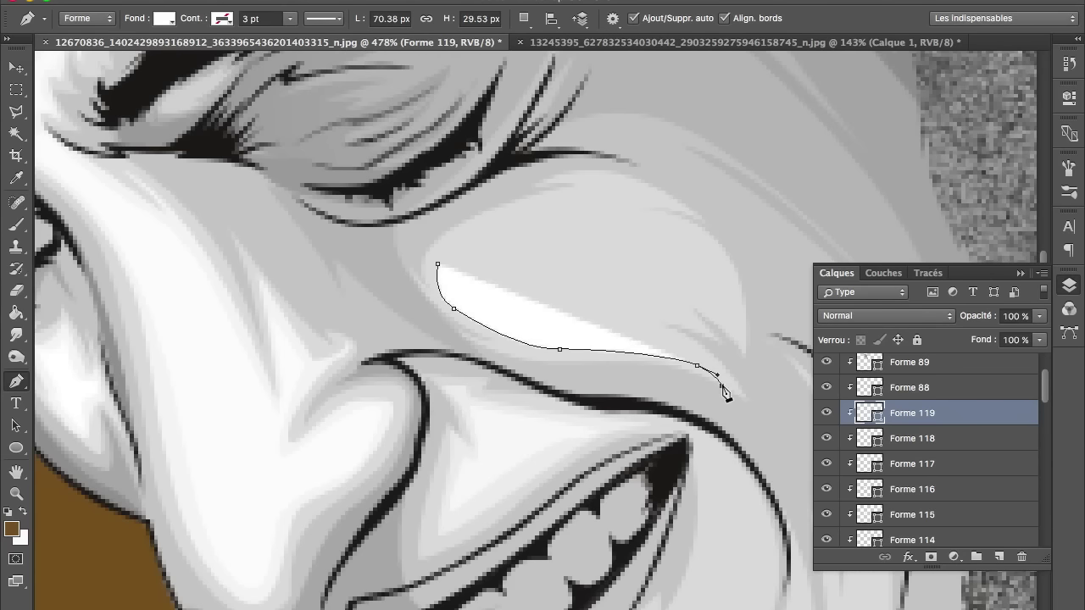
pyautogui.moveTo(645, 319); pyautogui.dragTo(668, 325)
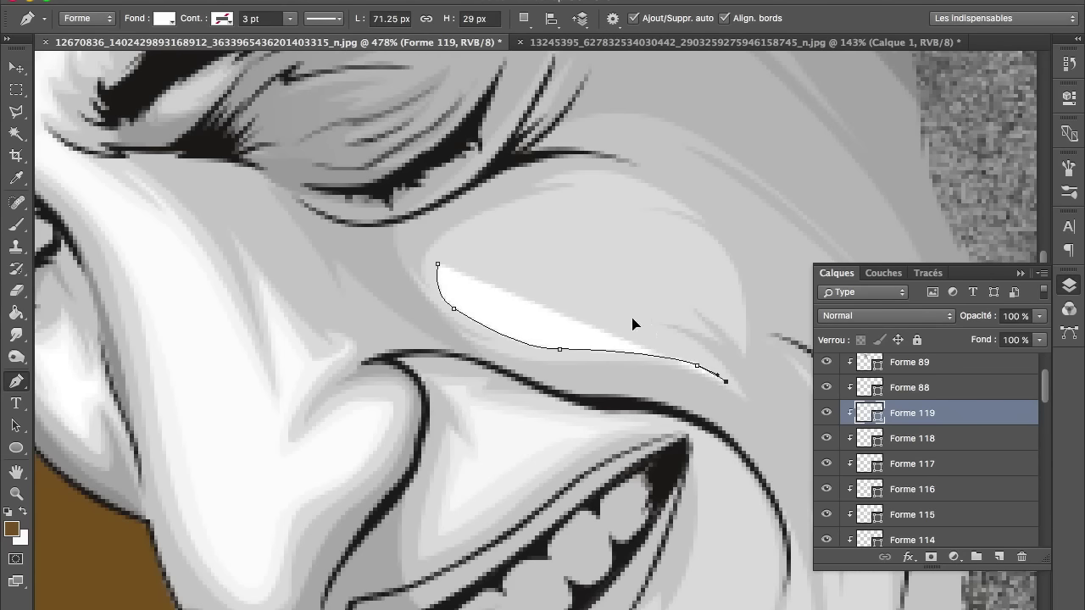
pyautogui.click(673, 301)
pyautogui.moveTo(733, 328); pyautogui.dragTo(739, 337)
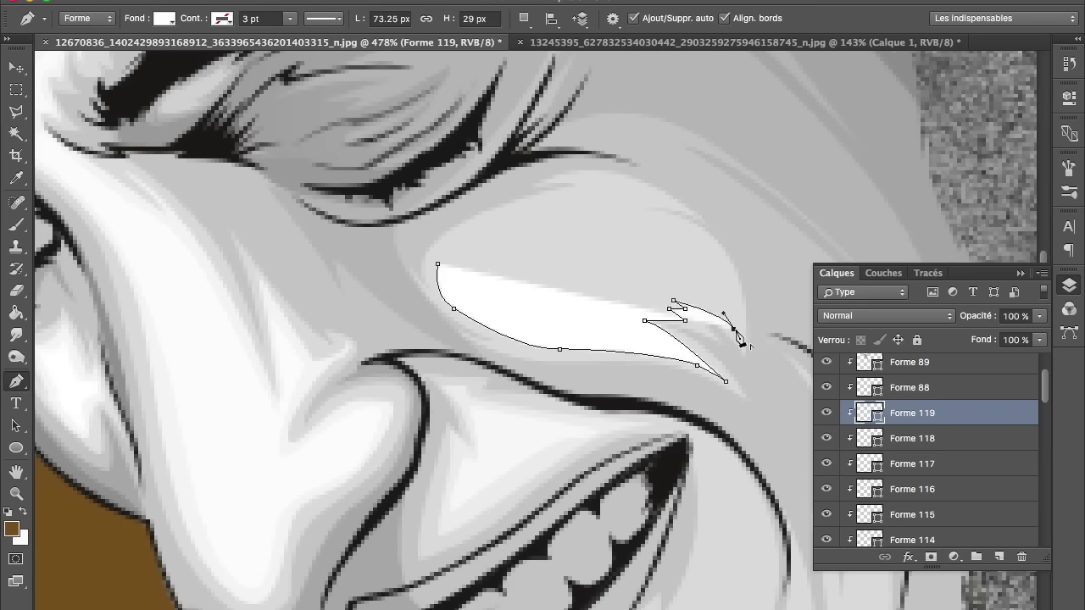
# Extend the highlight up toward the eyelid, close it, and lower opacity to 68%.
pyautogui.moveTo(652, 212); pyautogui.dragTo(743, 240)
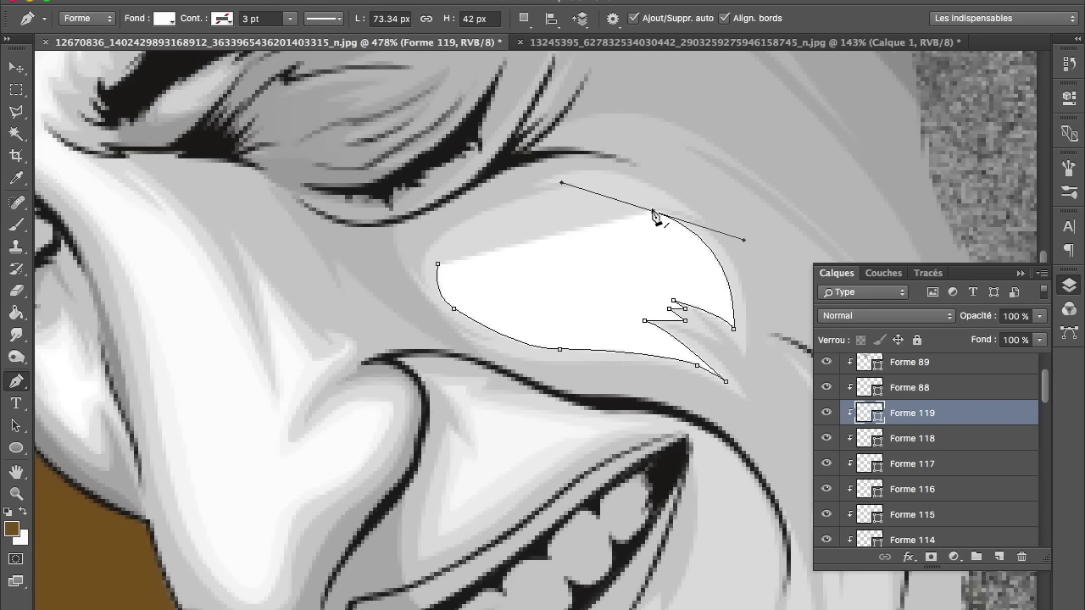
pyautogui.keyDown('alt'); pyautogui.click(652, 211); pyautogui.keyUp('alt')
pyautogui.click(673, 204)
pyautogui.moveTo(567, 179); pyautogui.dragTo(519, 194)
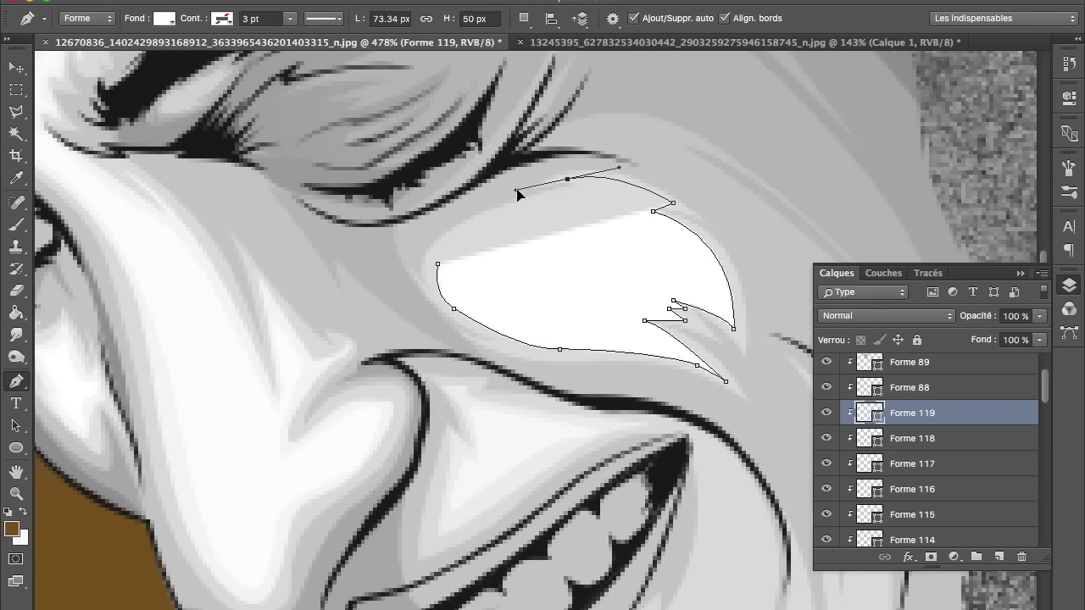
pyautogui.keyDown('alt'); pyautogui.click(567, 179); pyautogui.keyUp('alt')
pyautogui.moveTo(437, 264); pyautogui.dragTo(445, 314)
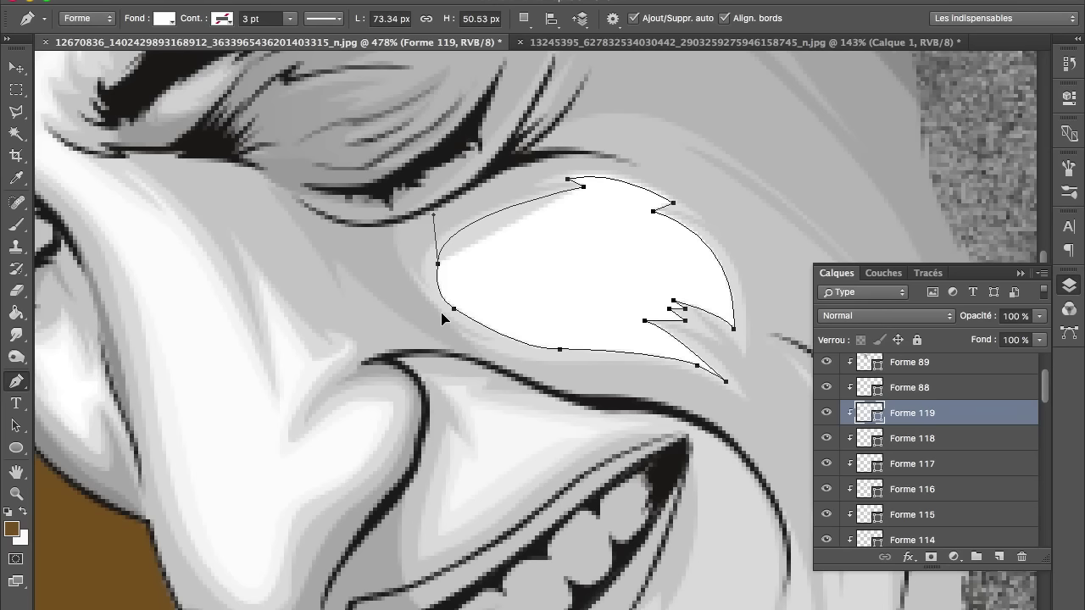
pyautogui.press('Return')
pyautogui.moveTo(988, 314); pyautogui.dragTo(942, 322)
# Start a second cheek highlight with a curved, zigzag lower edge.
pyautogui.click(454, 285)
pyautogui.moveTo(534, 332); pyautogui.dragTo(575, 338)
pyautogui.moveTo(670, 344); pyautogui.dragTo(653, 325)
pyautogui.click(637, 316)
pyautogui.click(665, 312)
pyautogui.click(648, 305)
pyautogui.click(673, 299)
pyautogui.click(666, 289)
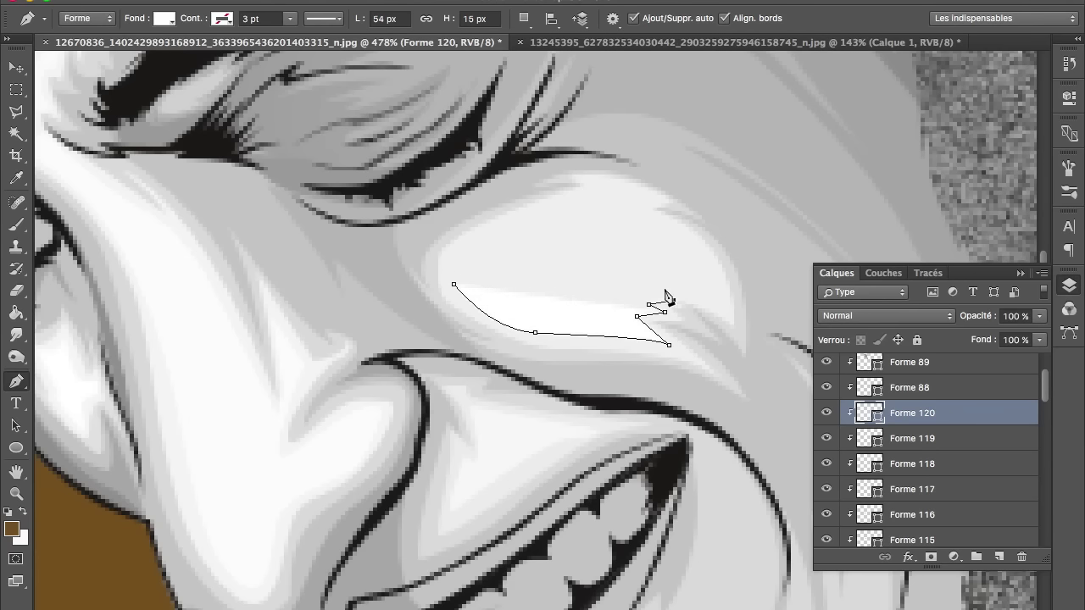
pyautogui.moveTo(717, 300); pyautogui.dragTo(725, 310)
# Shape the second highlight's top edge, close it, and lower opacity to 58%.
pyautogui.moveTo(644, 217); pyautogui.dragTo(579, 210)
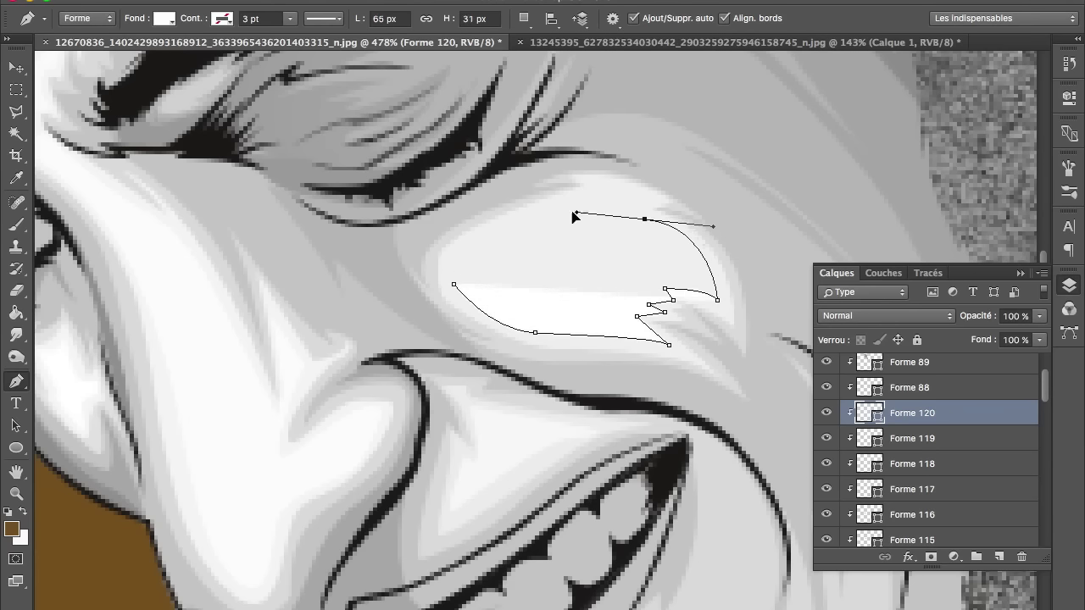
pyautogui.keyDown('alt'); pyautogui.click(645, 217); pyautogui.keyUp('alt')
pyautogui.click(632, 210)
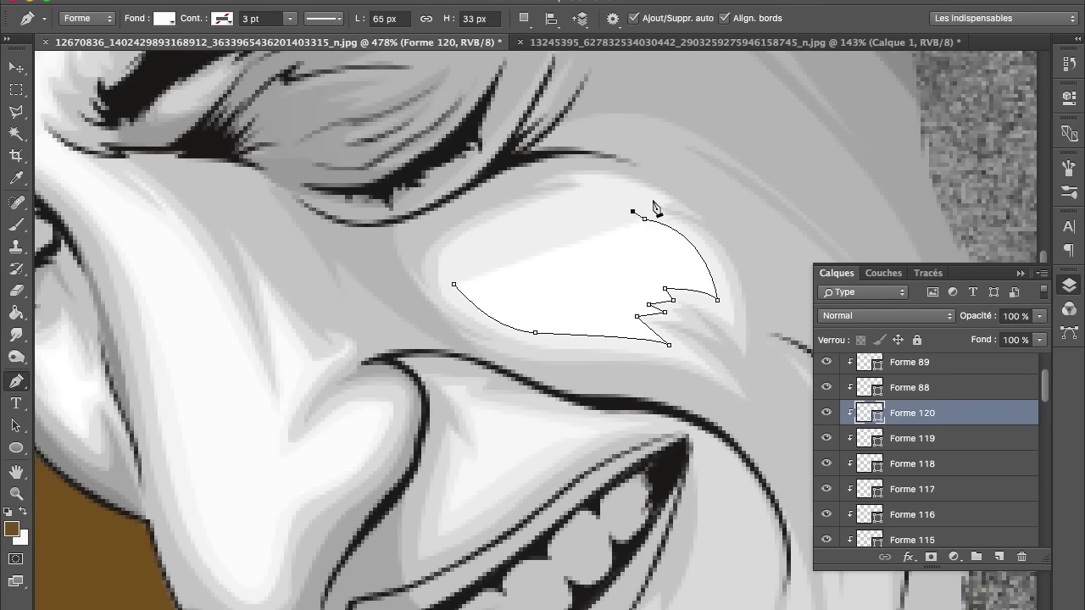
pyautogui.click(653, 198)
pyautogui.moveTo(589, 180); pyautogui.dragTo(598, 179)
pyautogui.moveTo(453, 285); pyautogui.dragTo(481, 320)
pyautogui.press('Return')
pyautogui.moveTo(975, 322)
pyautogui.mouseDown()
pyautogui.moveTo(941, 323)
pyautogui.moveTo(956, 322)
pyautogui.mouseUp()
pyautogui.scroll(-5, 595, 351)
# Begin a highlight shape under the ear, curving around the earlobe and behind the jaw.
pyautogui.scroll(-1, 596, 351)
pyautogui.scroll(1, 596, 351)
pyautogui.scroll(3, 576, 254)
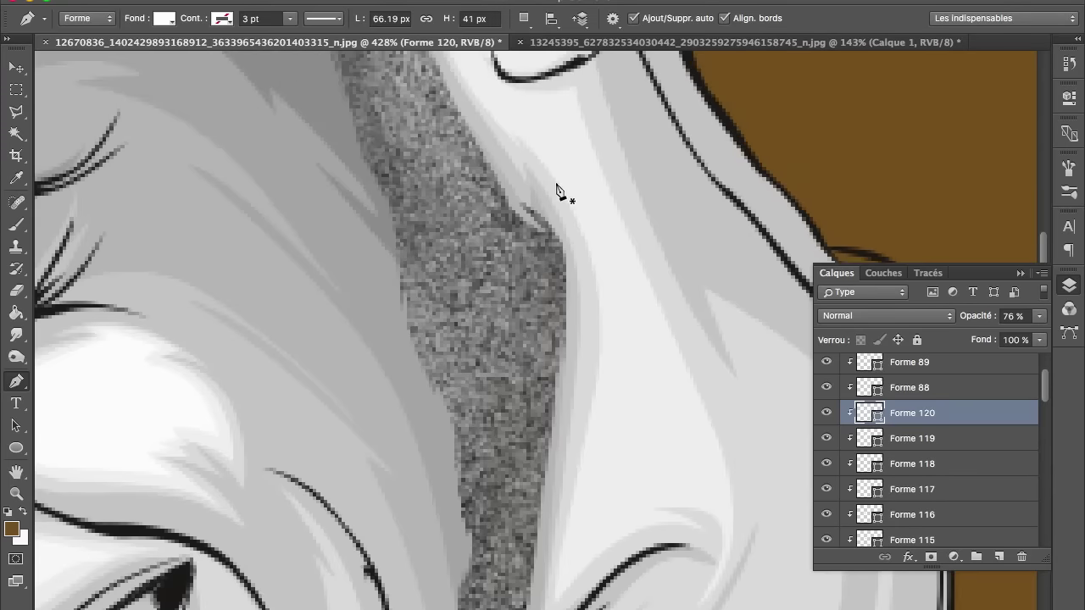
pyautogui.scroll(5, 509, 220)
pyautogui.click(439, 197)
pyautogui.moveTo(461, 276); pyautogui.dragTo(472, 294)
pyautogui.moveTo(541, 283); pyautogui.dragTo(589, 251)
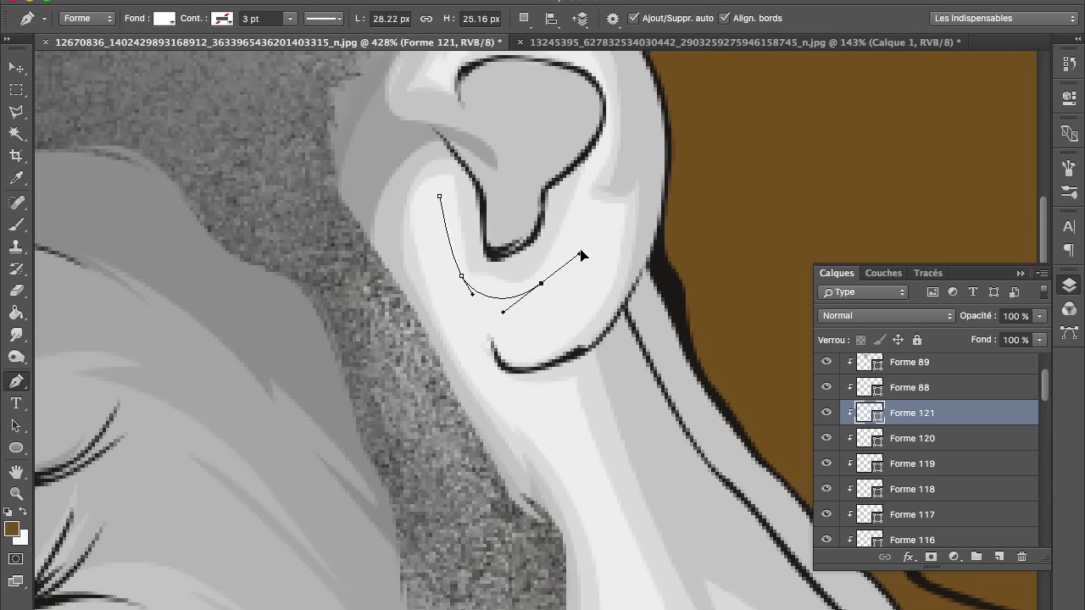
pyautogui.click(588, 206)
pyautogui.click(609, 214)
pyautogui.moveTo(584, 308)
pyautogui.mouseDown()
pyautogui.moveTo(568, 336)
pyautogui.moveTo(508, 381)
pyautogui.mouseUp()
pyautogui.click(482, 323)
pyautogui.click(566, 395)
# Extend the ear highlight down the neck and back, close it, and set 84% opacity.
pyautogui.scroll(-5, 632, 487)
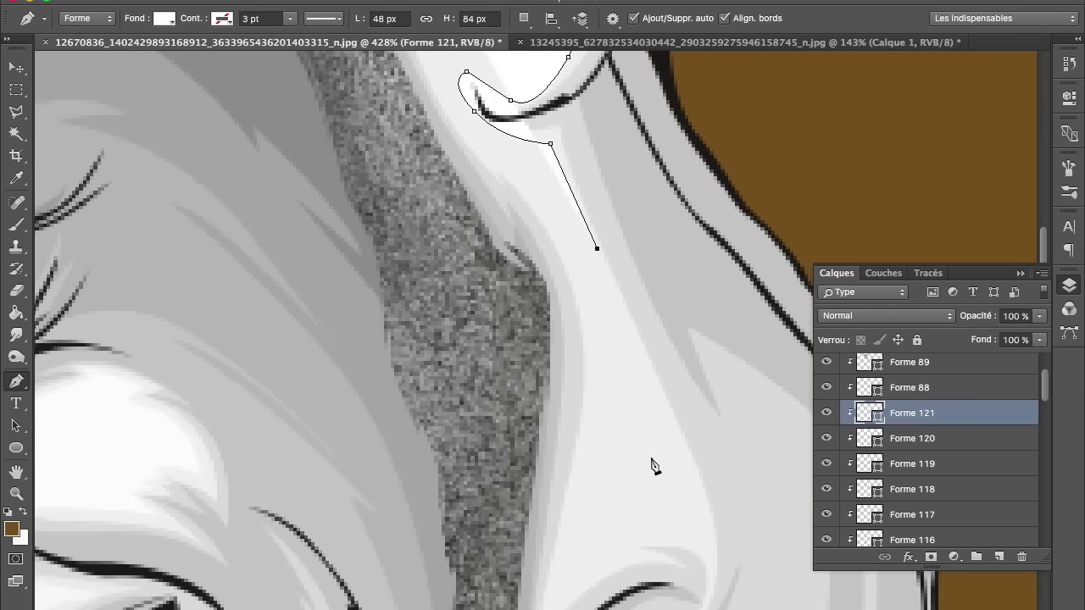
pyautogui.click(684, 466)
pyautogui.click(710, 545)
pyautogui.click(626, 528)
pyautogui.moveTo(660, 530); pyautogui.dragTo(685, 536)
pyautogui.click(616, 557)
pyautogui.click(558, 607)
pyautogui.moveTo(604, 430); pyautogui.dragTo(602, 381)
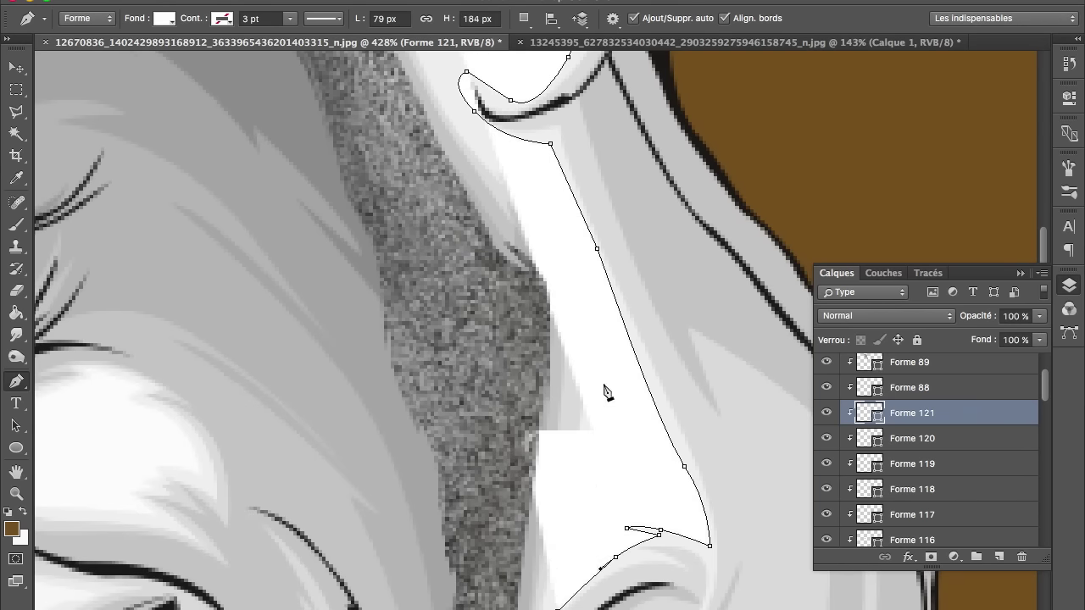
pyautogui.moveTo(531, 197); pyautogui.dragTo(498, 157)
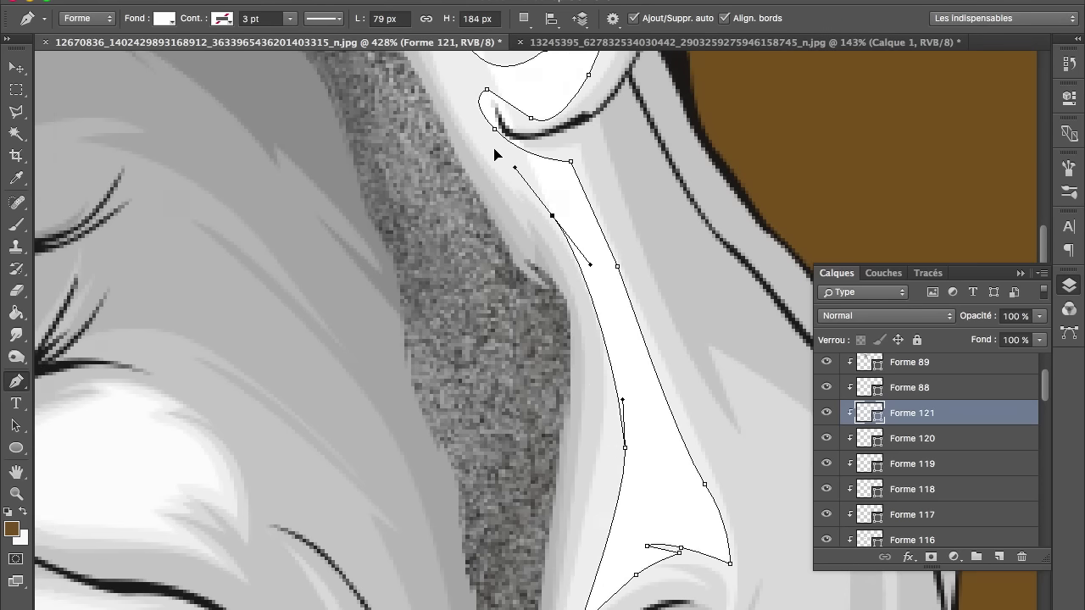
pyautogui.scroll(2, 495, 153)
pyautogui.moveTo(451, 160); pyautogui.dragTo(435, 125)
pyautogui.scroll(5, 441, 135)
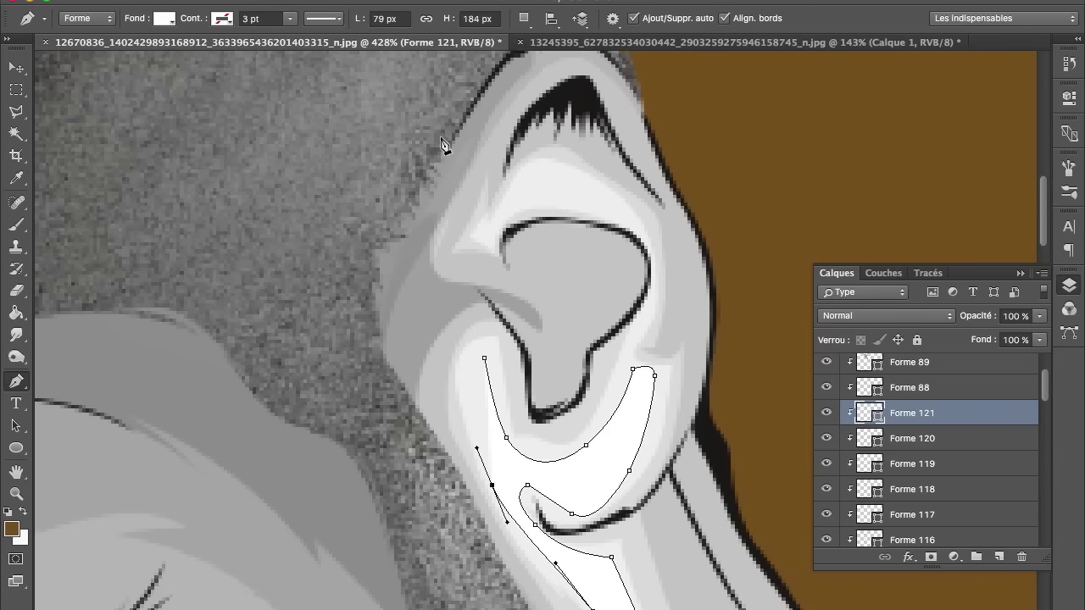
pyautogui.click(458, 364)
pyautogui.press('Escape')
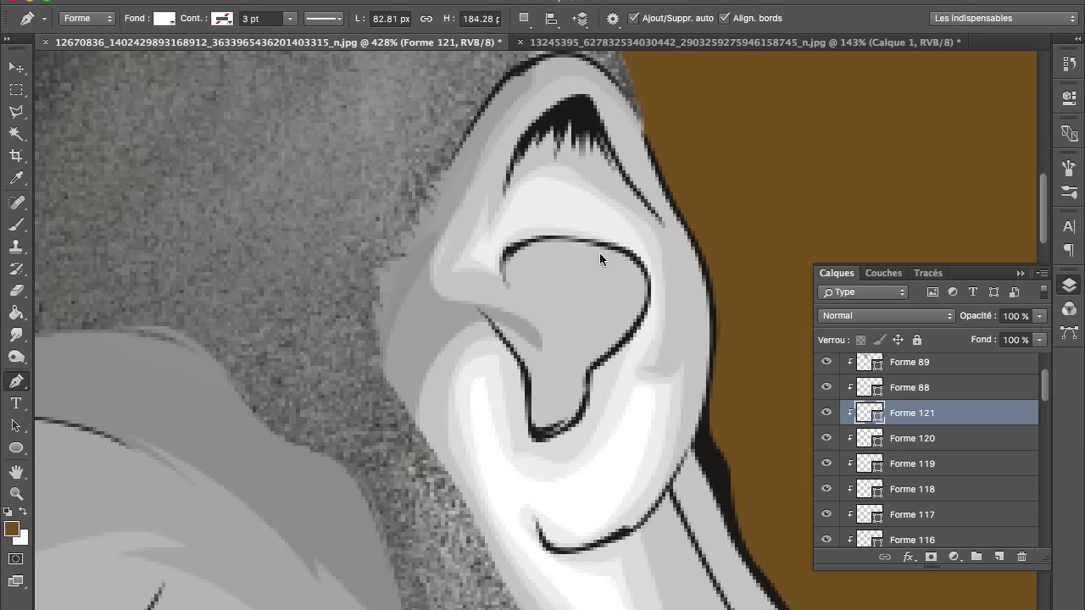
pyautogui.write('84')
pyautogui.press('Return')
# Draw a highlight shape along the ear's fold at 84% opacity.
pyautogui.click(478, 250)
pyautogui.click(495, 264)
pyautogui.moveTo(561, 224); pyautogui.dragTo(610, 237)
pyautogui.click(629, 245)
pyautogui.moveTo(539, 188)
pyautogui.mouseDown()
pyautogui.moveTo(520, 191)
pyautogui.moveTo(516, 206)
pyautogui.mouseUp()
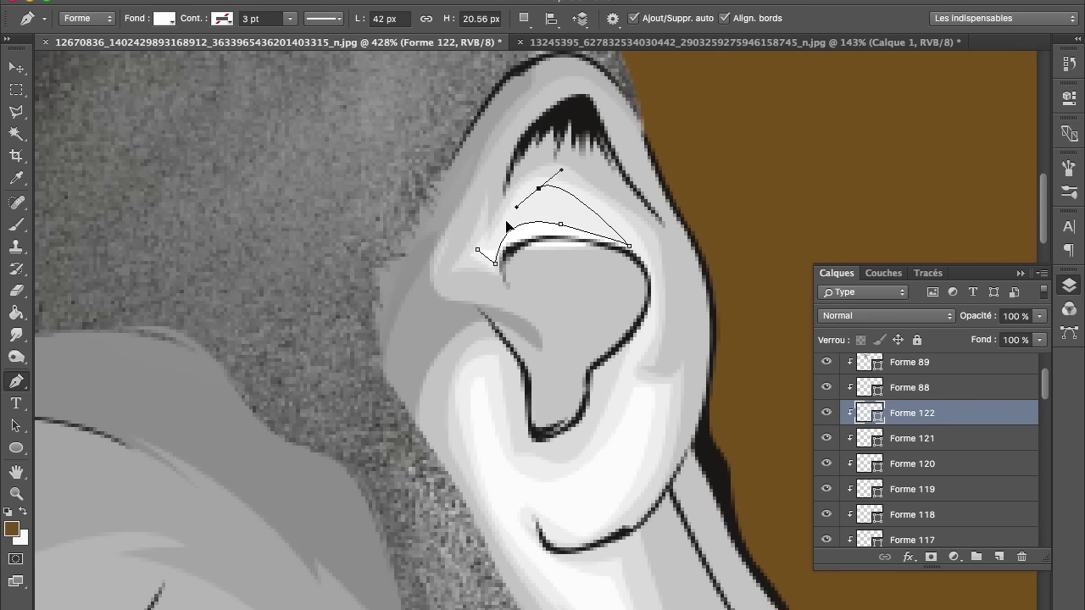
pyautogui.moveTo(492, 244); pyautogui.dragTo(486, 261)
pyautogui.click(486, 252)
pyautogui.click(977, 316)
pyautogui.write('84')
pyautogui.press('Return')
# Draw the inner-ear shape filling the ear bowl.
pyautogui.click(503, 256)
pyautogui.click(543, 247)
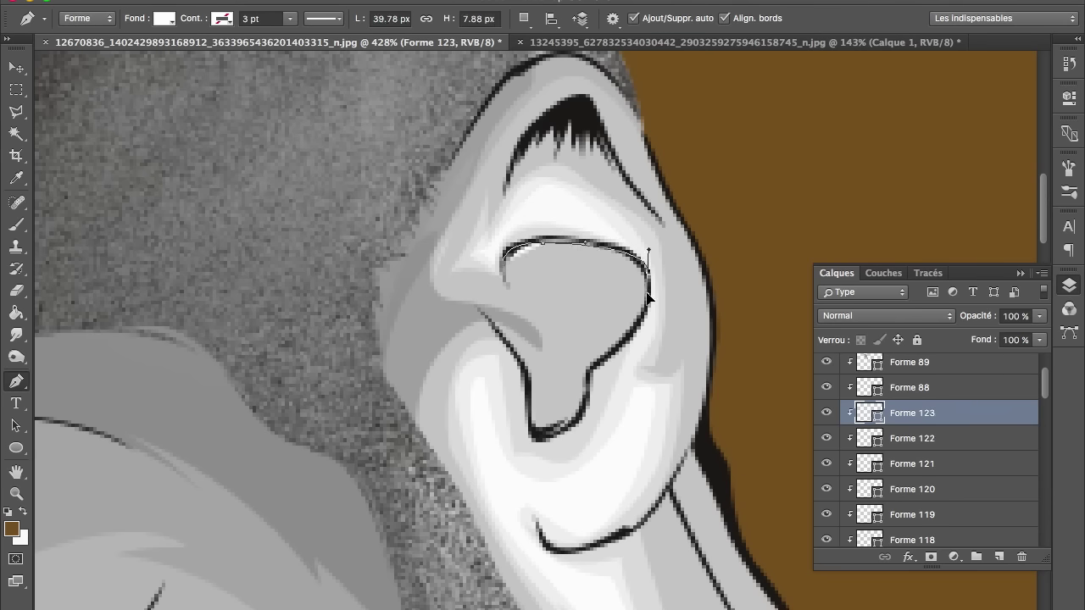
pyautogui.click(646, 270)
pyautogui.moveTo(623, 341); pyautogui.dragTo(584, 398)
pyautogui.click(542, 430)
pyautogui.moveTo(532, 423); pyautogui.dragTo(536, 390)
pyautogui.click(548, 394)
pyautogui.click(546, 350)
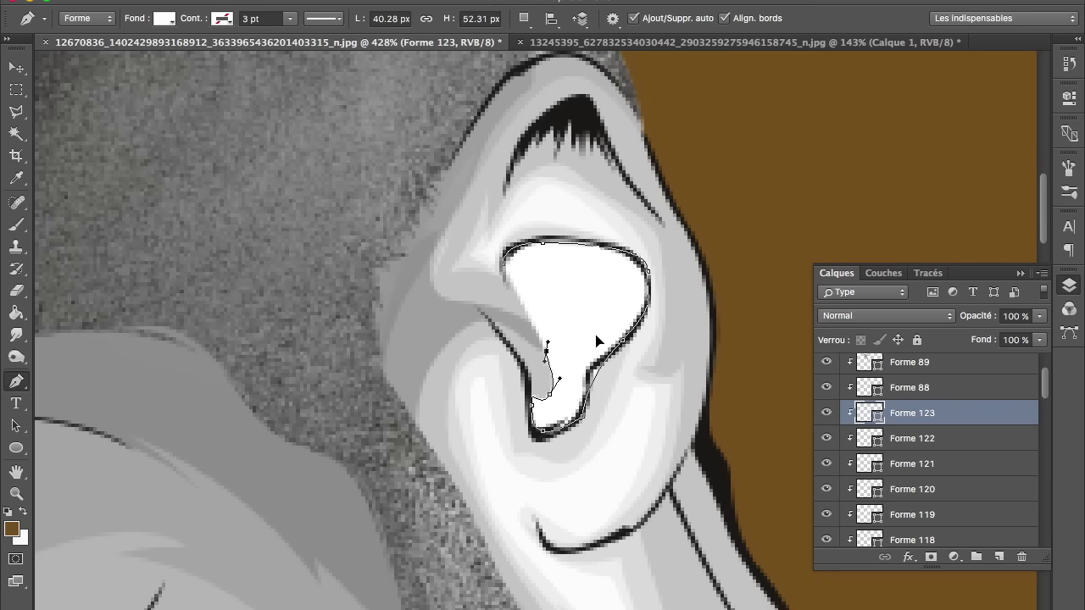
pyautogui.moveTo(585, 336); pyautogui.dragTo(594, 336)
pyautogui.moveTo(544, 289); pyautogui.dragTo(562, 289)
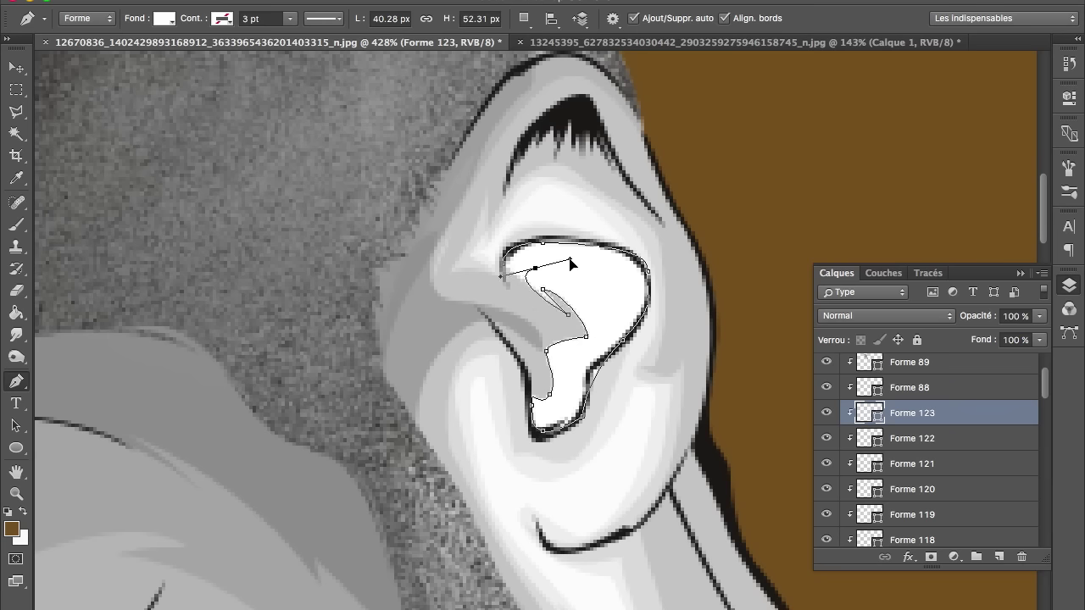
pyautogui.moveTo(505, 255); pyautogui.dragTo(484, 278)
pyautogui.press('Return')
# Fill the inner-ear shape grey and lower its opacity to 77%.
pyautogui.click(163, 18)
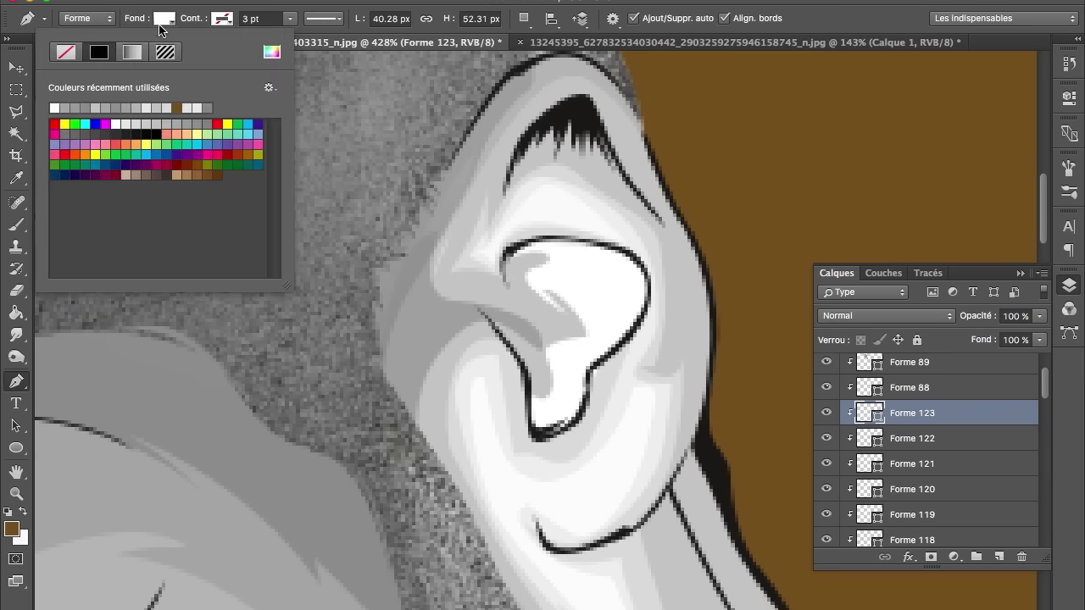
pyautogui.click(128, 103)
pyautogui.press('Return')
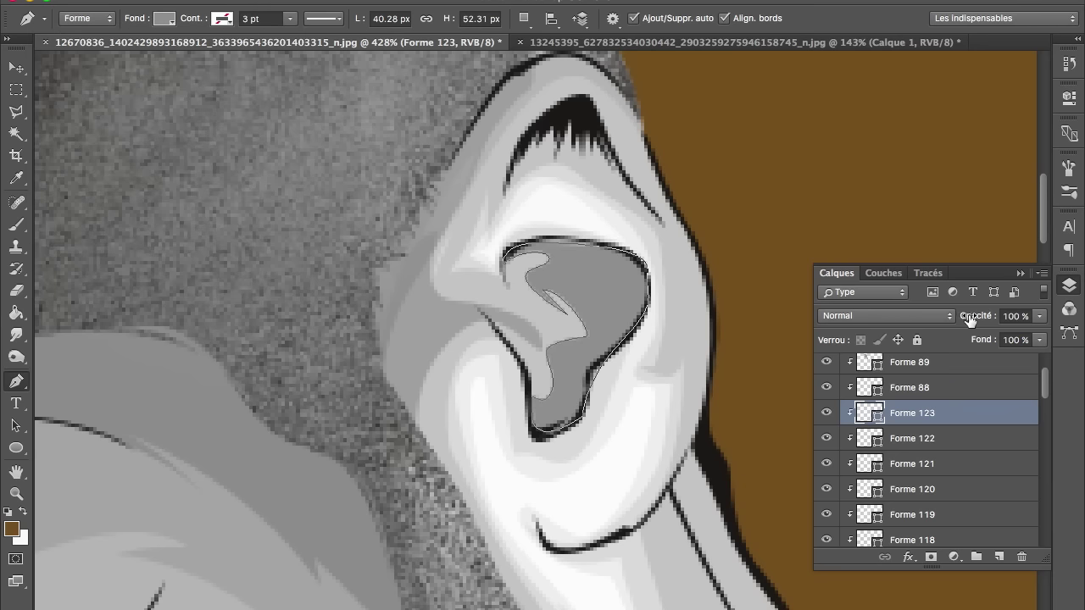
pyautogui.moveTo(971, 318); pyautogui.dragTo(950, 318)
# Draw a shape following the ear's outer rim.
pyautogui.click(564, 76)
pyautogui.click(626, 134)
pyautogui.moveTo(679, 249); pyautogui.dragTo(683, 291)
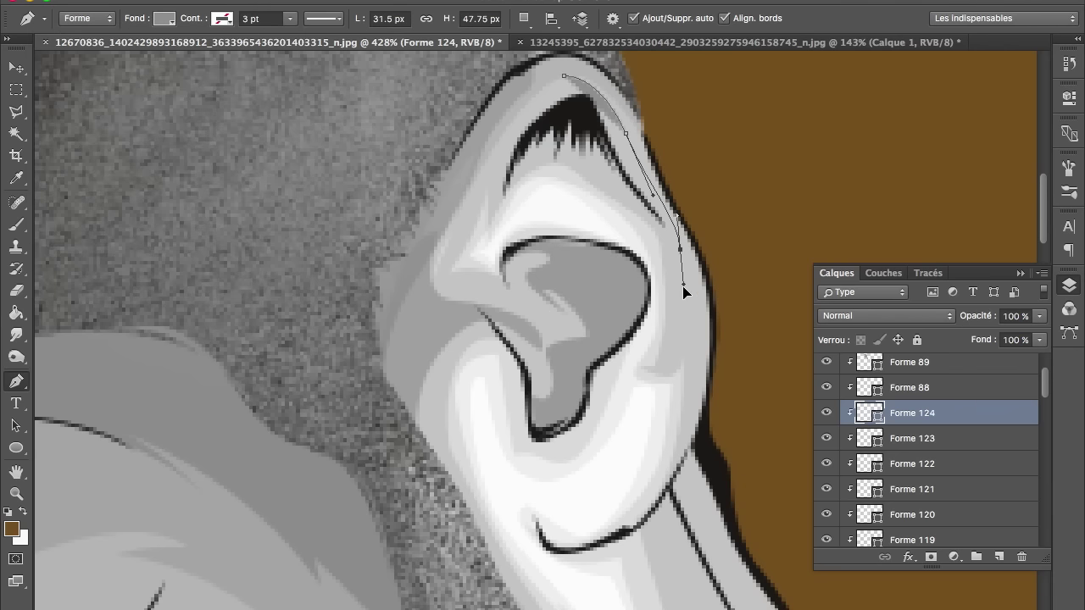
pyautogui.moveTo(673, 343); pyautogui.dragTo(691, 307)
pyautogui.click(695, 419)
pyautogui.moveTo(742, 368); pyautogui.dragTo(742, 218)
pyautogui.click(741, 175)
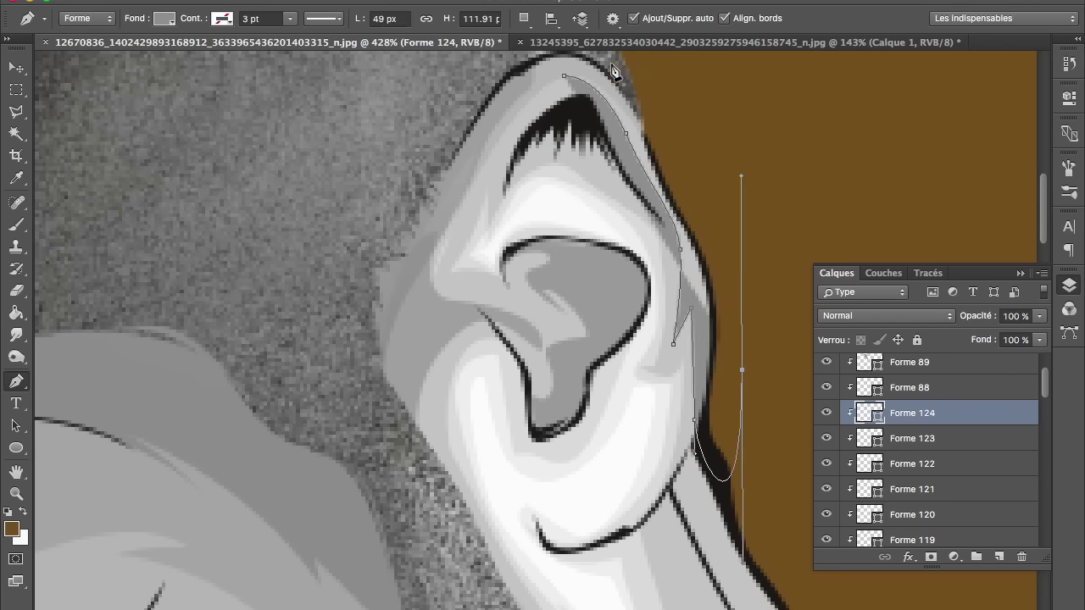
pyautogui.moveTo(673, 101); pyautogui.dragTo(598, 54)
# Fill the rim shape with light grey #b4b4b4.
pyautogui.click(222, 18)
pyautogui.click(271, 52)
pyautogui.click(535, 80)
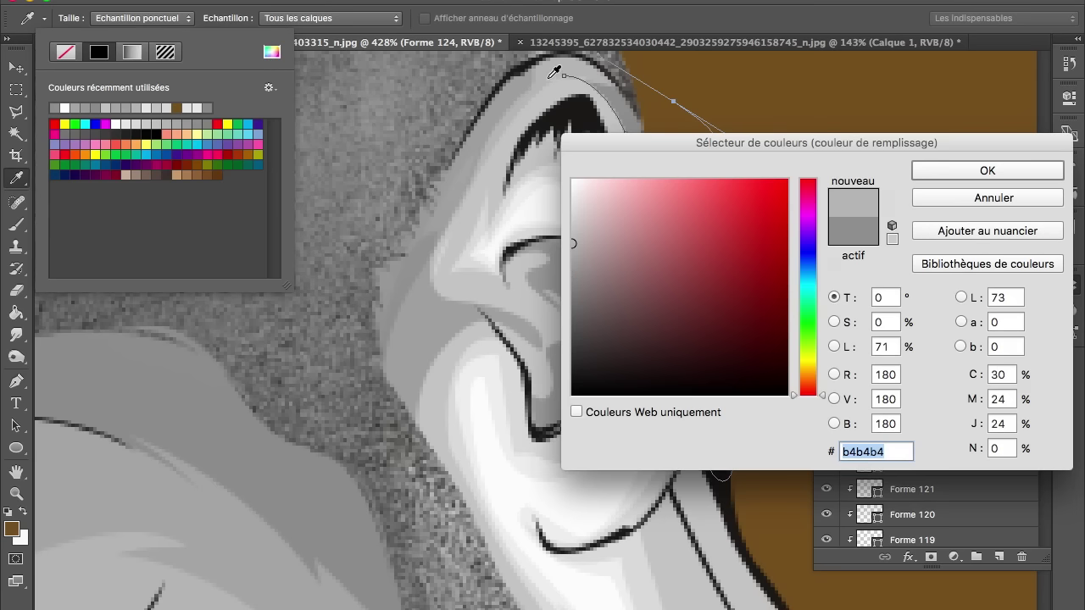
pyautogui.press('Return')
pyautogui.press('Return')
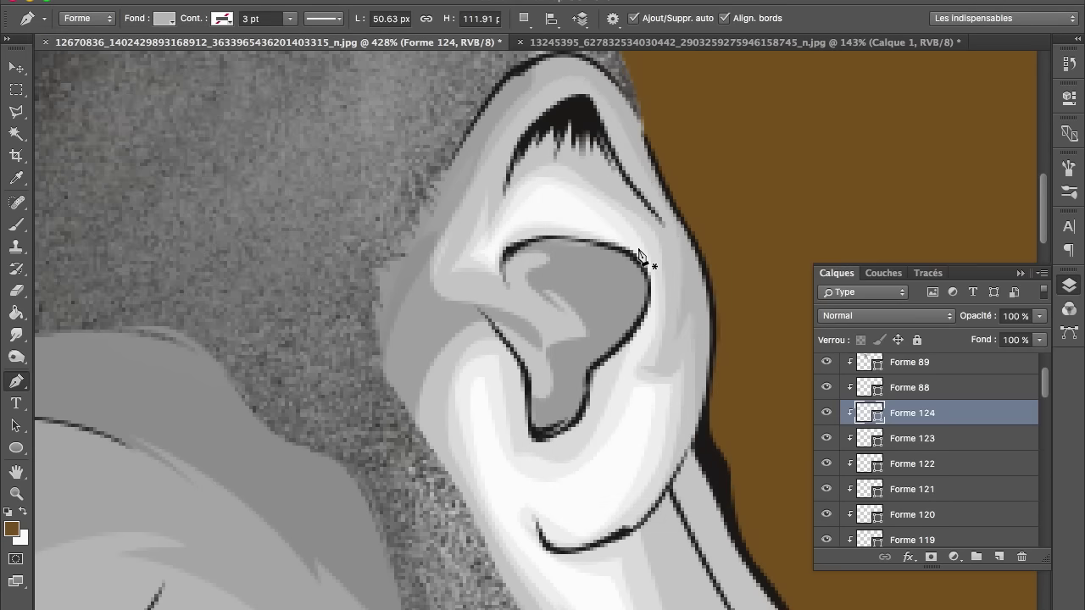
pyautogui.scroll(-10, 641, 255)
pyautogui.hscroll(6, 641, 339)
pyautogui.hscroll(1, 642, 363)
# Start a highlight shape along the neck outline, curving down the neck edge.
pyautogui.click(404, 111)
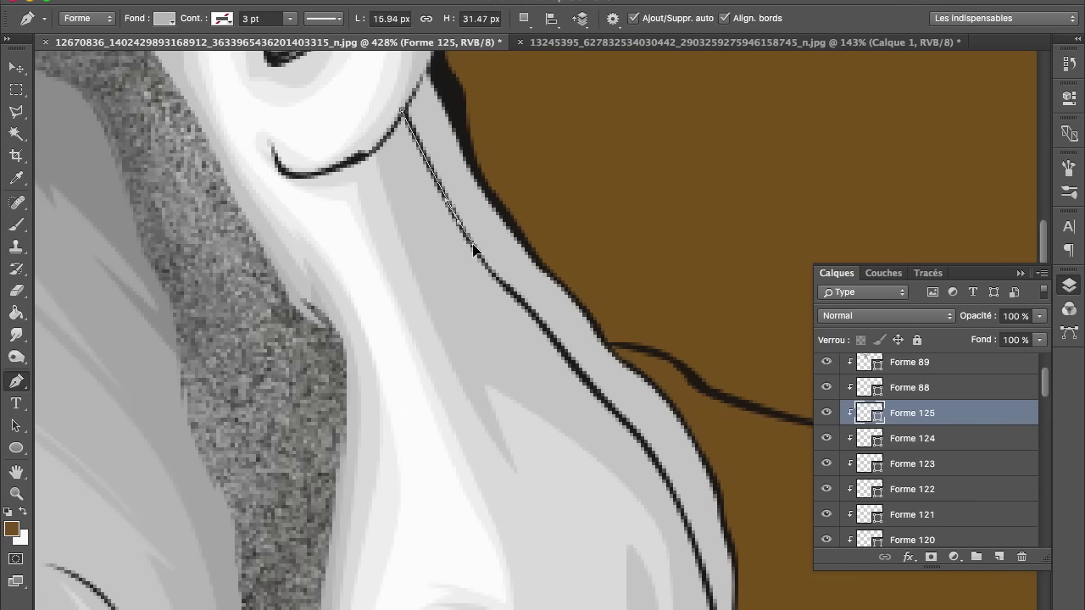
pyautogui.click(526, 312)
pyautogui.click(589, 381)
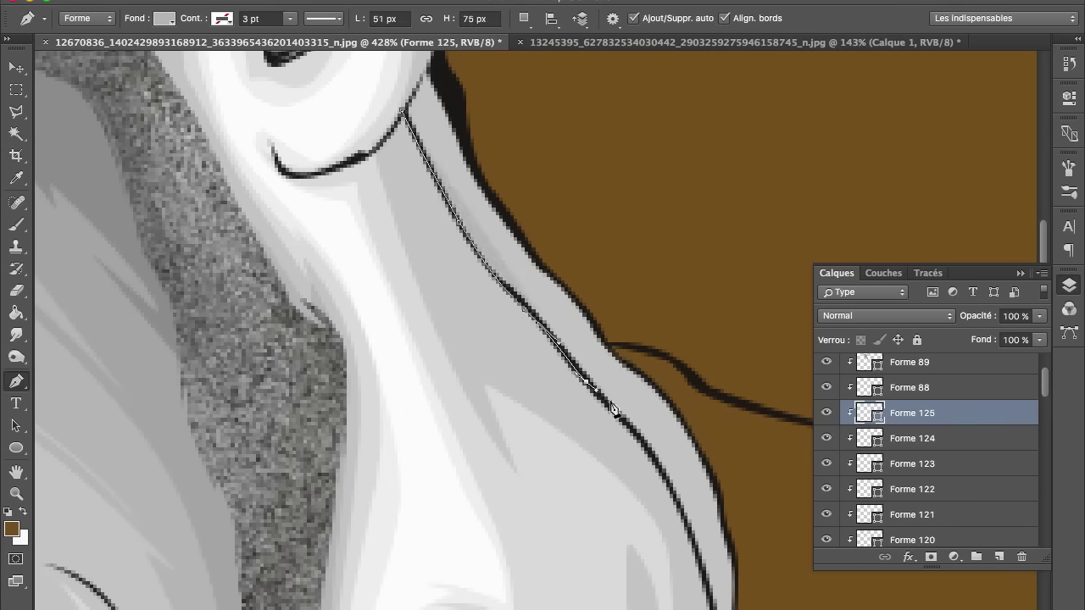
pyautogui.scroll(-2, 663, 477)
pyautogui.hscroll(2, 663, 477)
pyautogui.moveTo(612, 481); pyautogui.dragTo(639, 606)
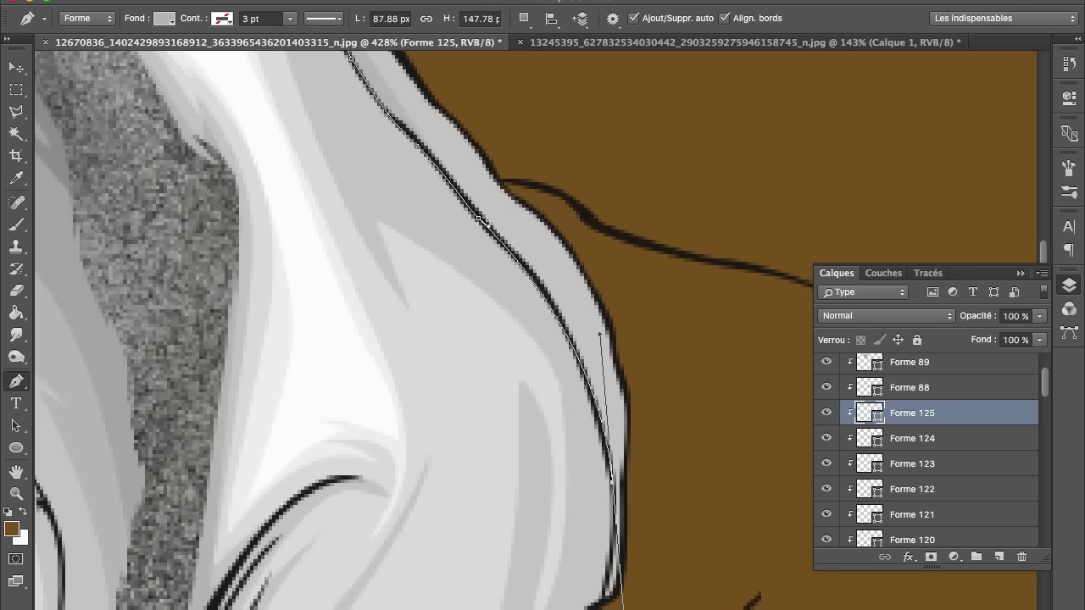
pyautogui.click(595, 575)
# Bring the neck shape back toward the ear and fill it white.
pyautogui.click(683, 219)
pyautogui.scroll(5, 682, 219)
pyautogui.hscroll(-1, 682, 219)
pyautogui.moveTo(617, 186); pyautogui.dragTo(495, 188)
pyautogui.click(388, 208)
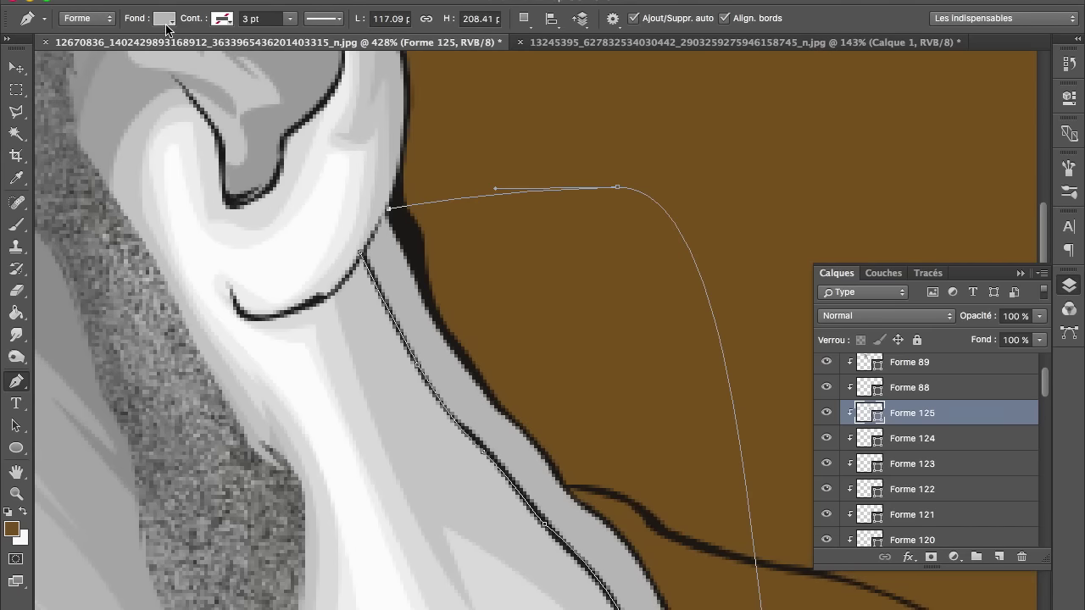
pyautogui.click(165, 19)
pyautogui.click(411, 260)
pyautogui.press('Return')
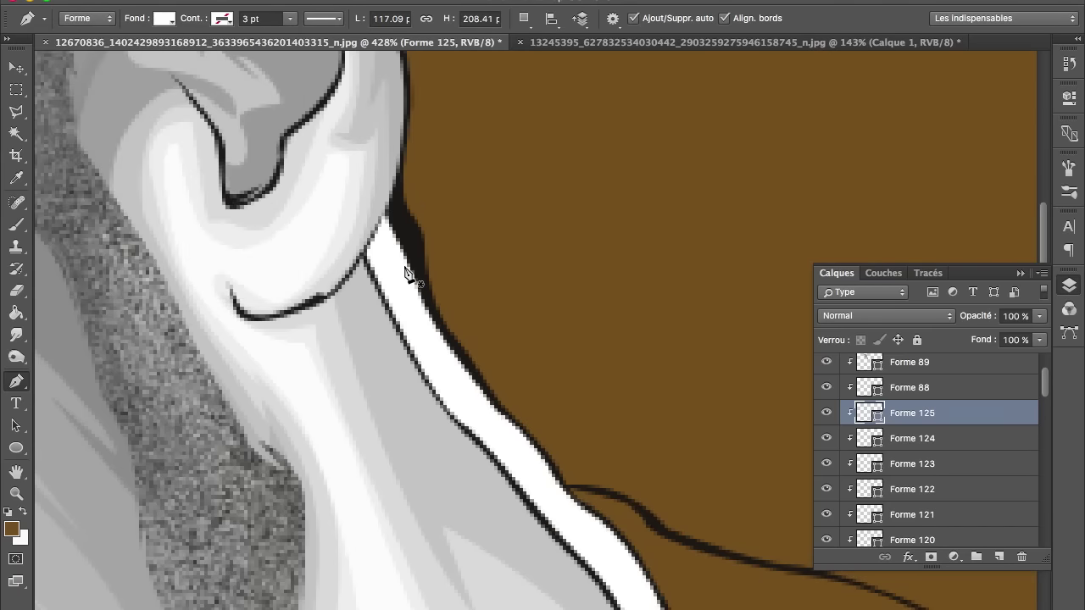
# Begin a second white highlight shape down the side of the neck.
pyautogui.scroll(5, 407, 271)
pyautogui.hscroll(-5, 573, 305)
pyautogui.scroll(2, 657, 212)
pyautogui.click(576, 184)
pyautogui.moveTo(645, 368); pyautogui.dragTo(645, 456)
pyautogui.click(580, 529)
pyautogui.click(692, 518)
pyautogui.moveTo(714, 387); pyautogui.dragTo(706, 274)
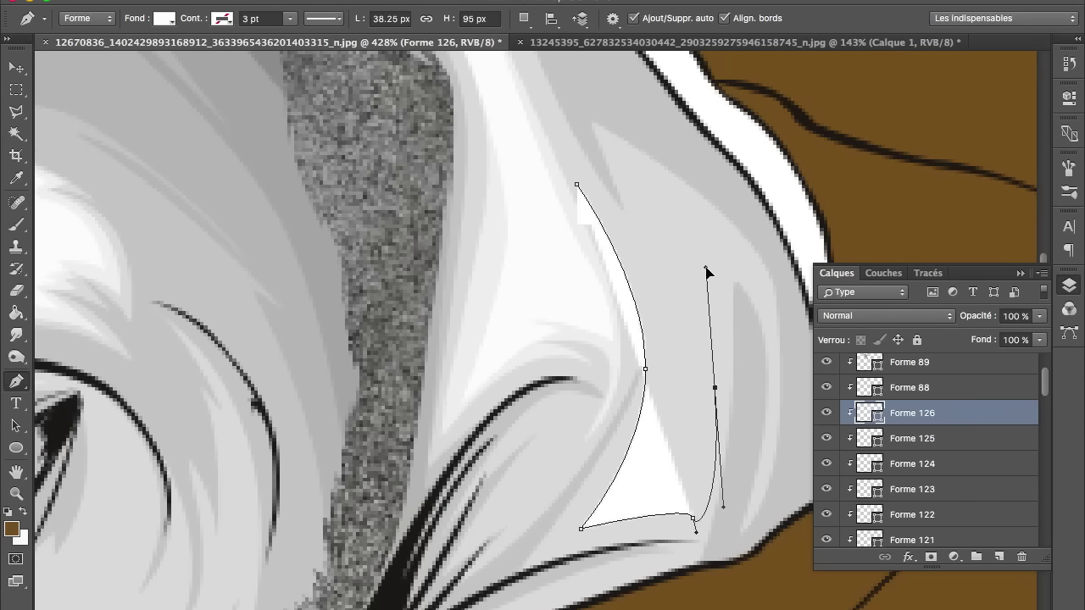
pyautogui.moveTo(689, 238); pyautogui.dragTo(721, 276)
# Curve the neck highlight toward the ear, close it, and set opacity to 100%.
pyautogui.click(700, 229)
pyautogui.moveTo(773, 325); pyautogui.dragTo(777, 366)
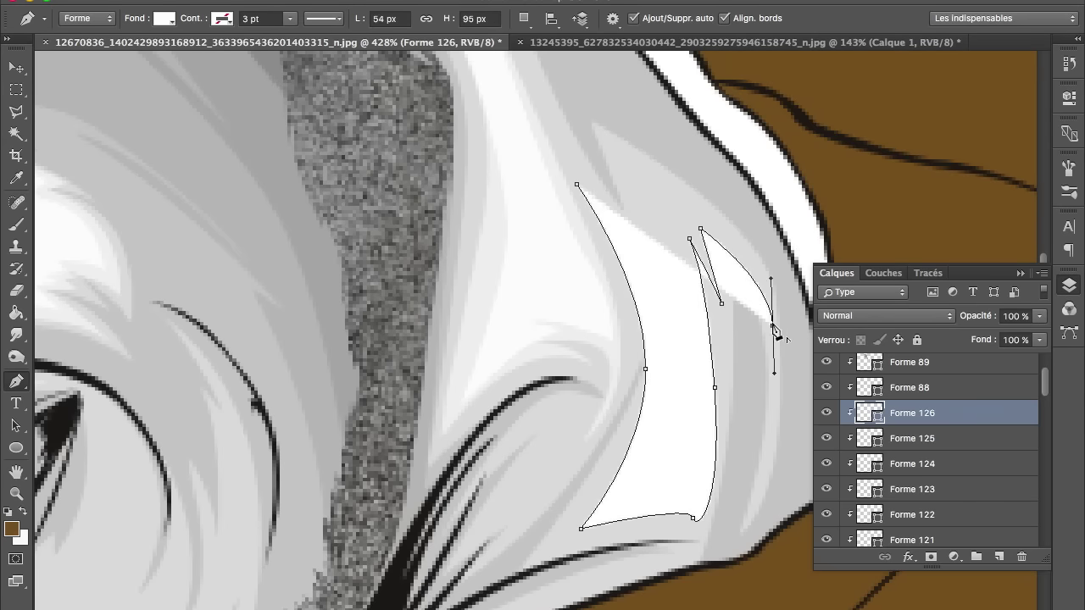
pyautogui.moveTo(609, 141); pyautogui.dragTo(454, 62)
pyautogui.keyDown('alt'); pyautogui.click(610, 141); pyautogui.keyUp('alt')
pyautogui.moveTo(642, 261); pyautogui.dragTo(641, 300)
pyautogui.click(577, 185)
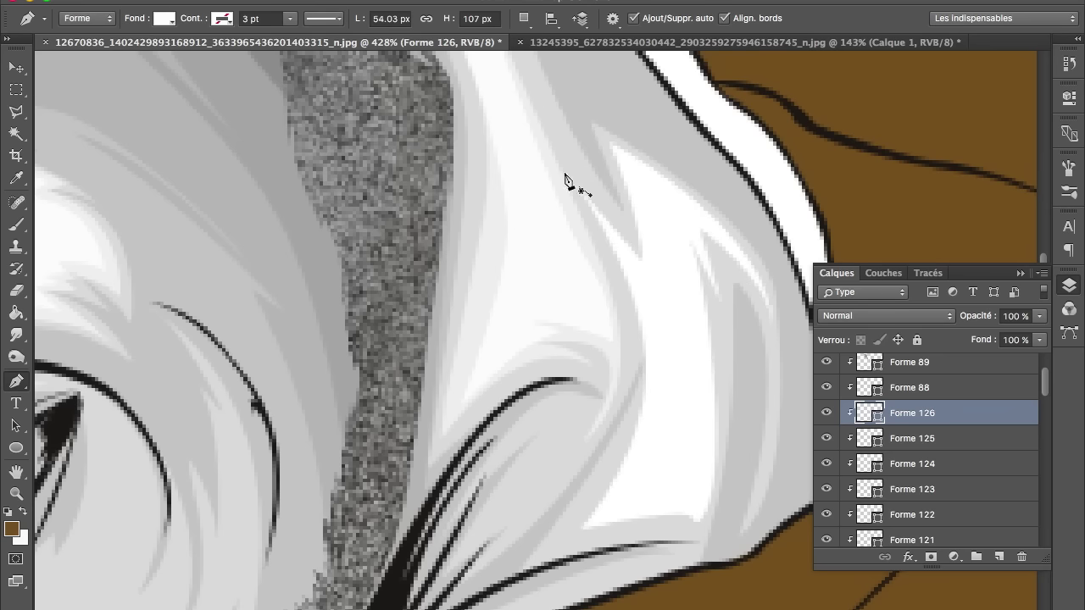
pyautogui.write('50100')
pyautogui.press('Return')
# Draw another neck highlight (Forme 127) and set its opacity to 68%.
pyautogui.click(638, 279)
pyautogui.moveTo(664, 421); pyautogui.dragTo(661, 453)
pyautogui.click(627, 497)
pyautogui.click(696, 494)
pyautogui.moveTo(686, 296); pyautogui.dragTo(686, 254)
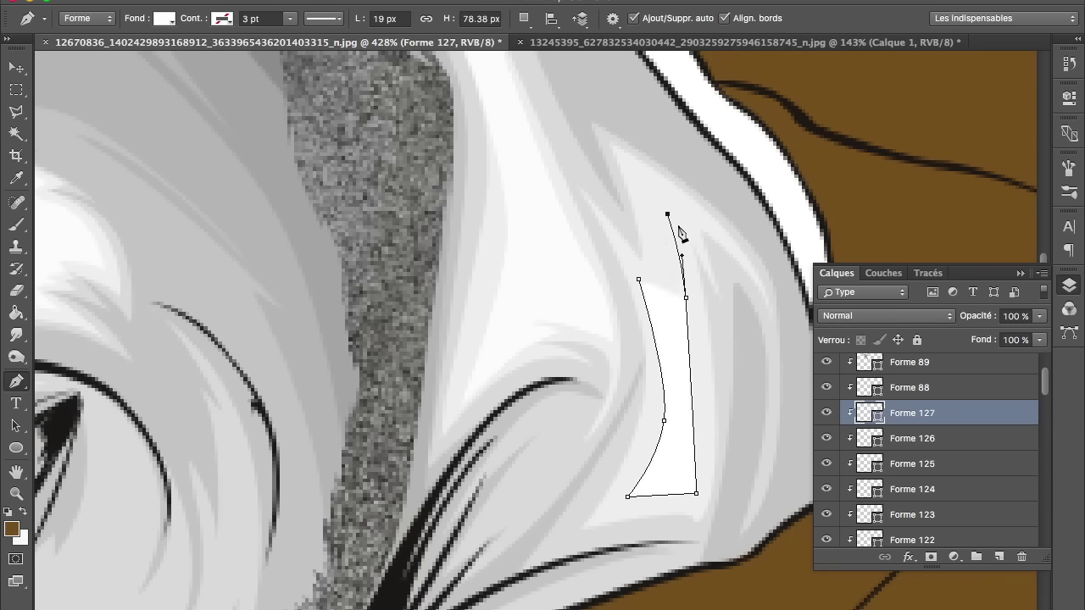
pyautogui.moveTo(667, 214); pyautogui.dragTo(628, 166)
pyautogui.moveTo(638, 280); pyautogui.dragTo(664, 327)
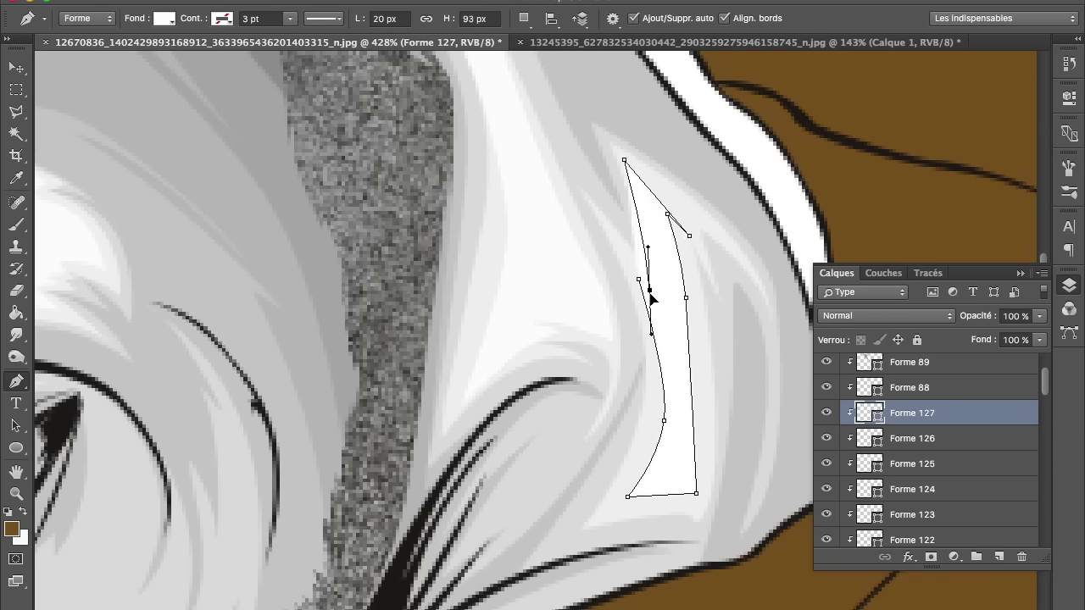
pyautogui.press('Return')
pyautogui.press('6')
pyautogui.press('8')
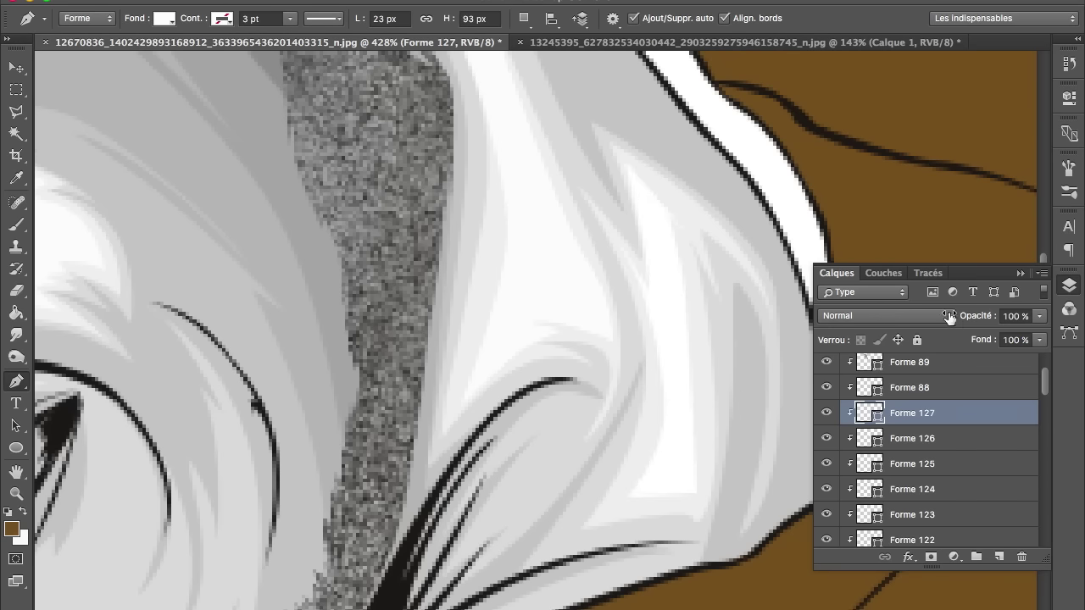
pyautogui.hscroll(-10, 682, 407)
pyautogui.scroll(-5, 682, 407)
pyautogui.hscroll(5, 682, 407)
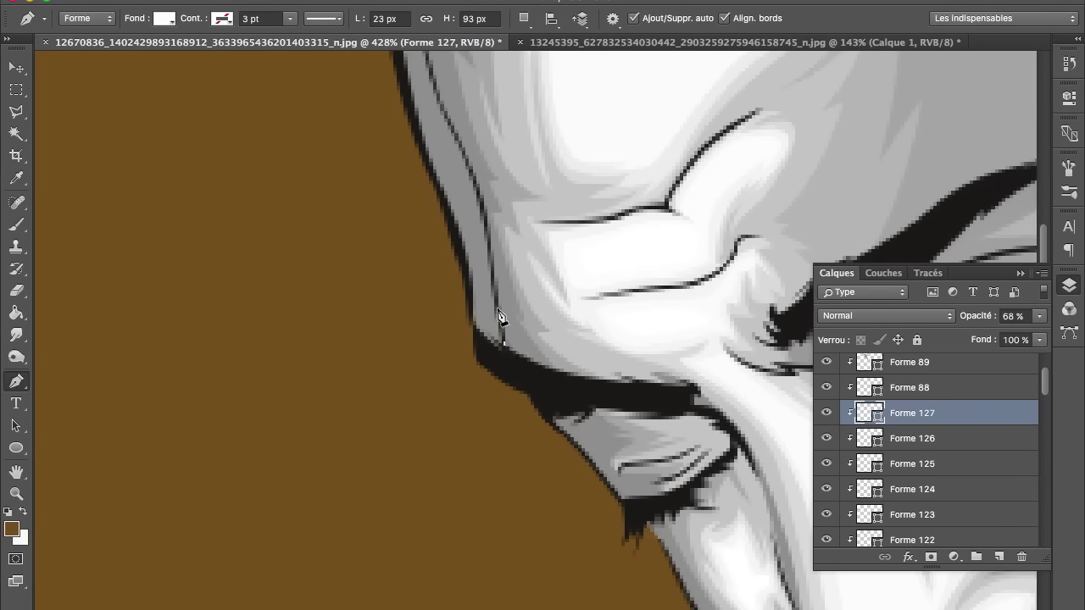
# Draw a white highlight (Forme 128) up the jaw edge toward the hair.
pyautogui.click(497, 297)
pyautogui.click(487, 208)
pyautogui.scroll(5, 467, 266)
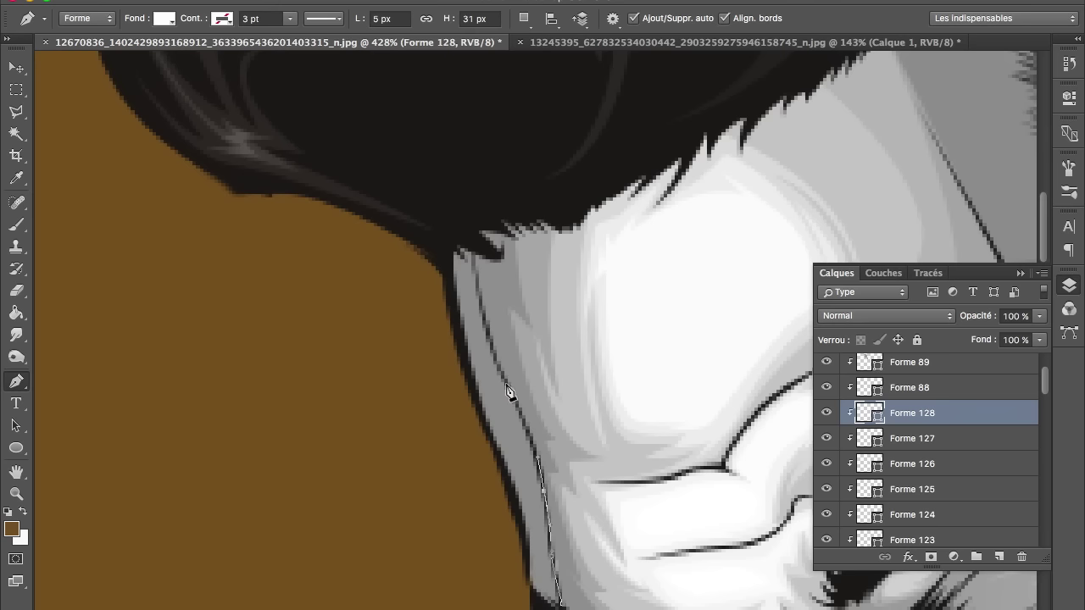
pyautogui.moveTo(478, 219); pyautogui.dragTo(497, 181)
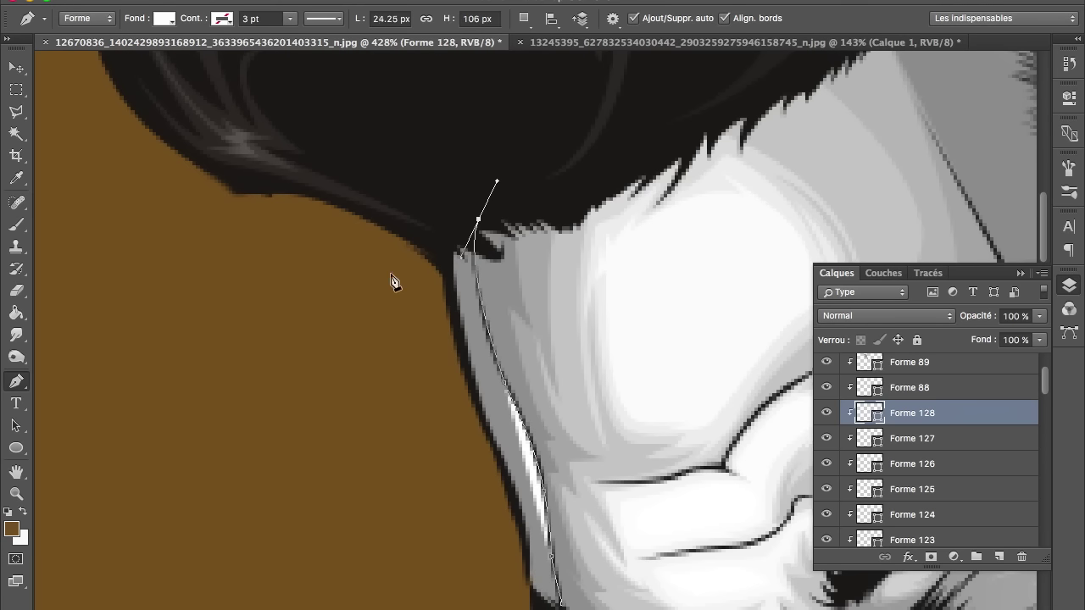
pyautogui.scroll(-3, 402, 399)
pyautogui.scroll(-3, 571, 235)
pyautogui.moveTo(557, 197); pyautogui.dragTo(598, 203)
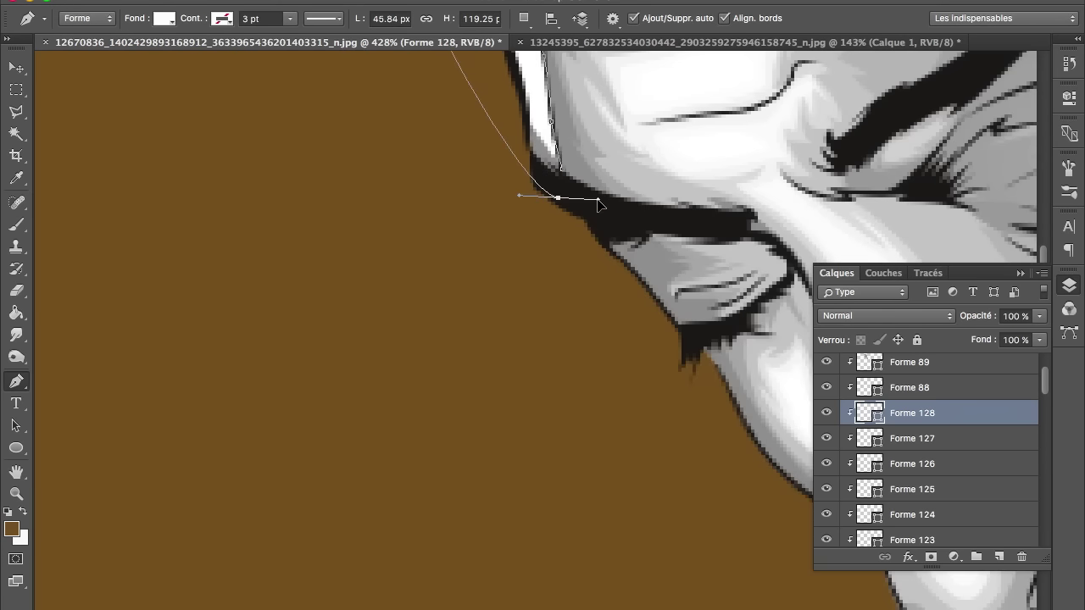
pyautogui.press('Return')
pyautogui.click(16, 494)
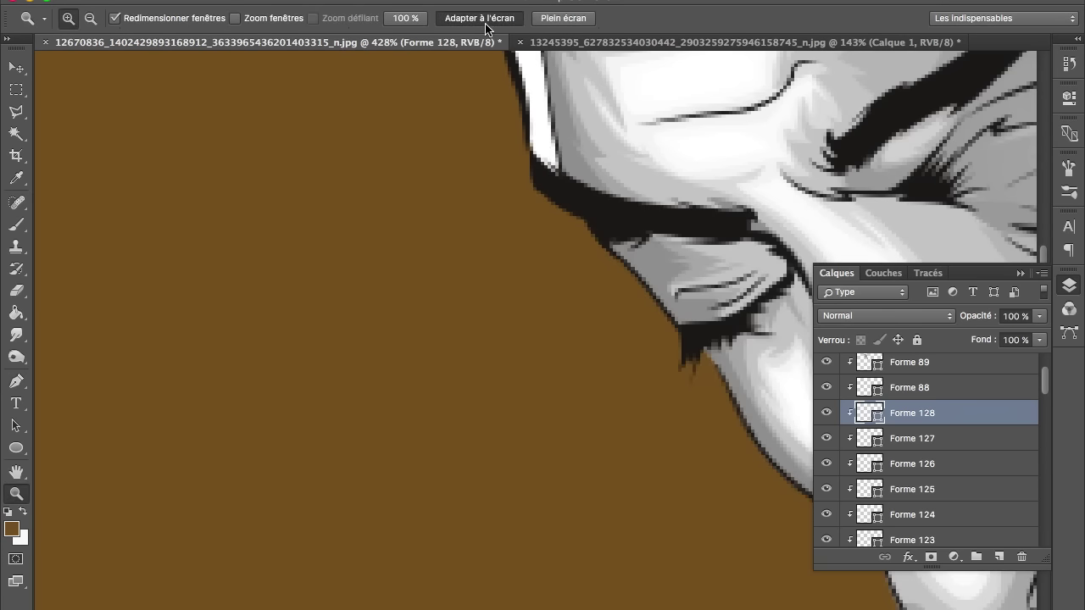
# Fit the portrait on screen, then zoom in on the mouth and chin.
pyautogui.click(488, 28)
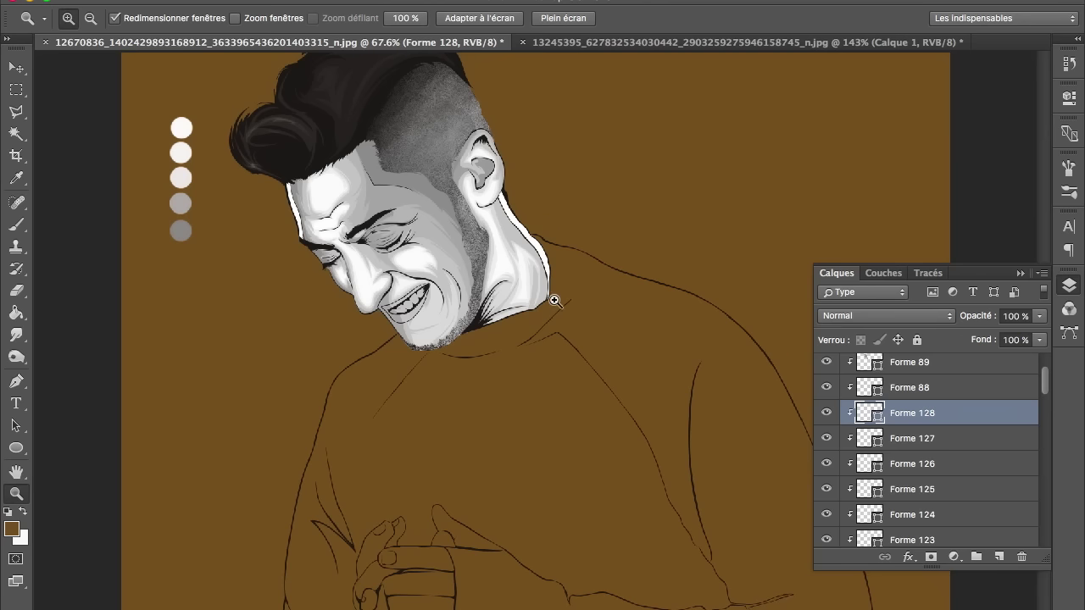
pyautogui.click(555, 300)
pyautogui.click(420, 303)
pyautogui.click(420, 303)
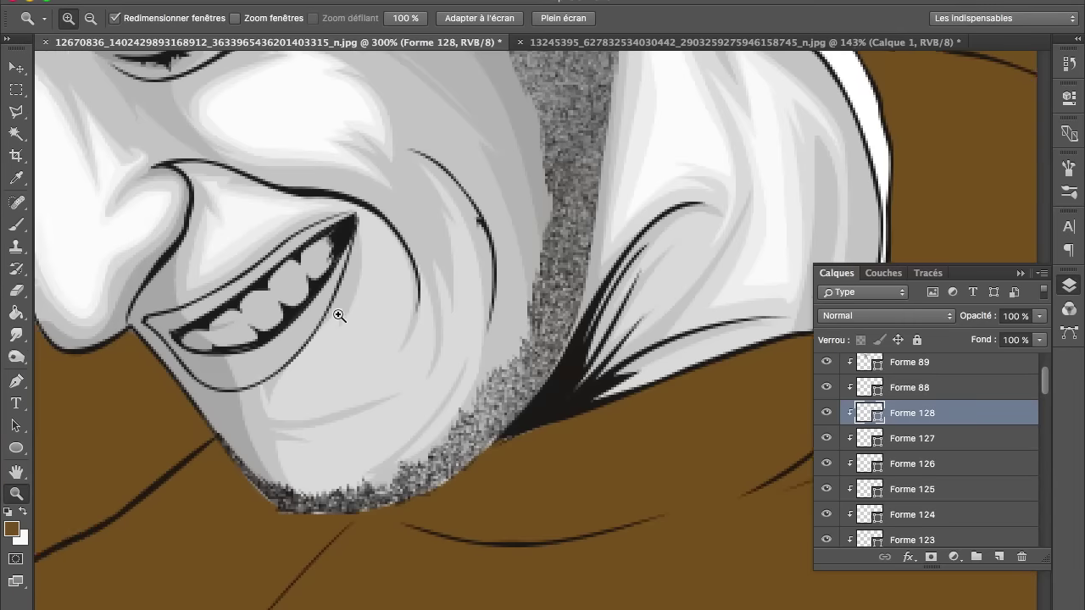
# With the Pen tool, start Forme 129 below the mouth, curving it up to the mouth corner and down the cheek.
pyautogui.press('p')
pyautogui.click(382, 450)
pyautogui.moveTo(432, 387); pyautogui.dragTo(440, 388)
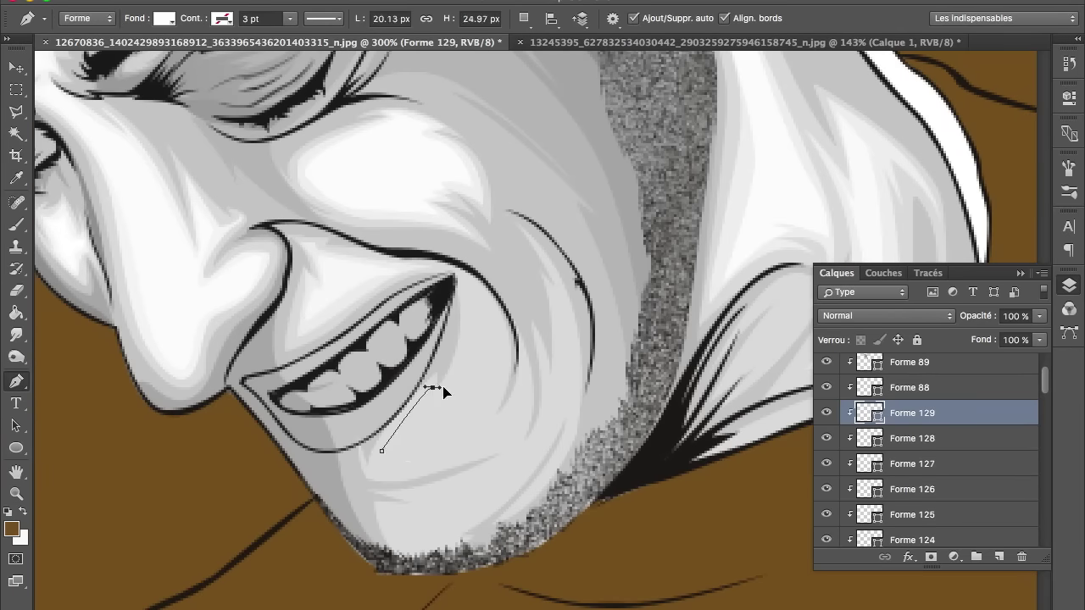
pyautogui.rightClick(432, 388)
pyautogui.click(430, 407)
pyautogui.click(430, 402)
pyautogui.moveTo(470, 336); pyautogui.dragTo(464, 287)
pyautogui.click(464, 278)
pyautogui.moveTo(491, 415); pyautogui.dragTo(457, 526)
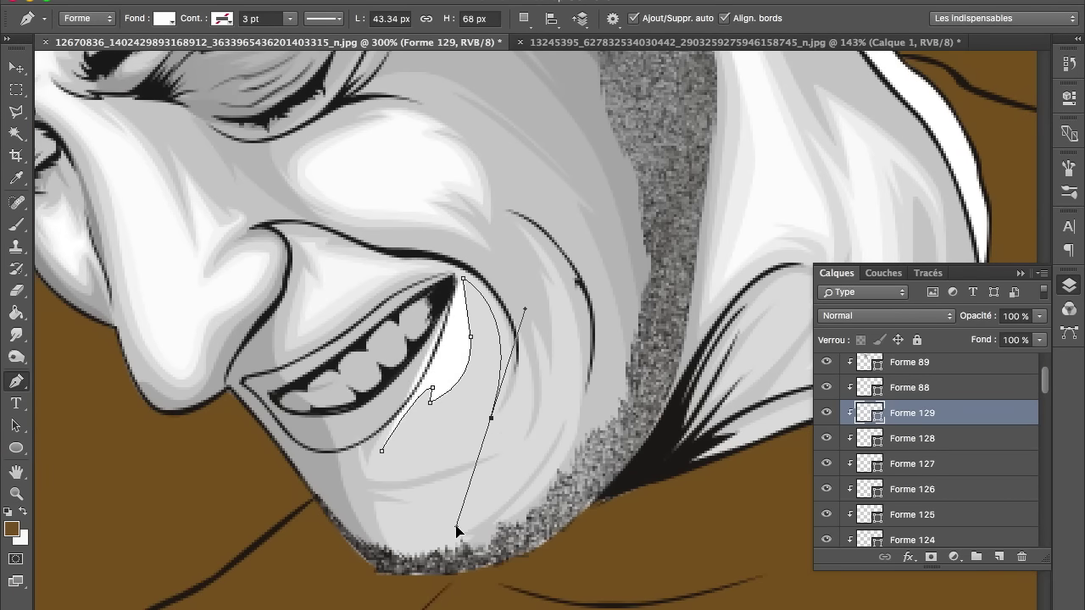
pyautogui.click(492, 424)
# Add two highlight streaks to Forme 129 and extend its outline down along the chin.
pyautogui.click(522, 386)
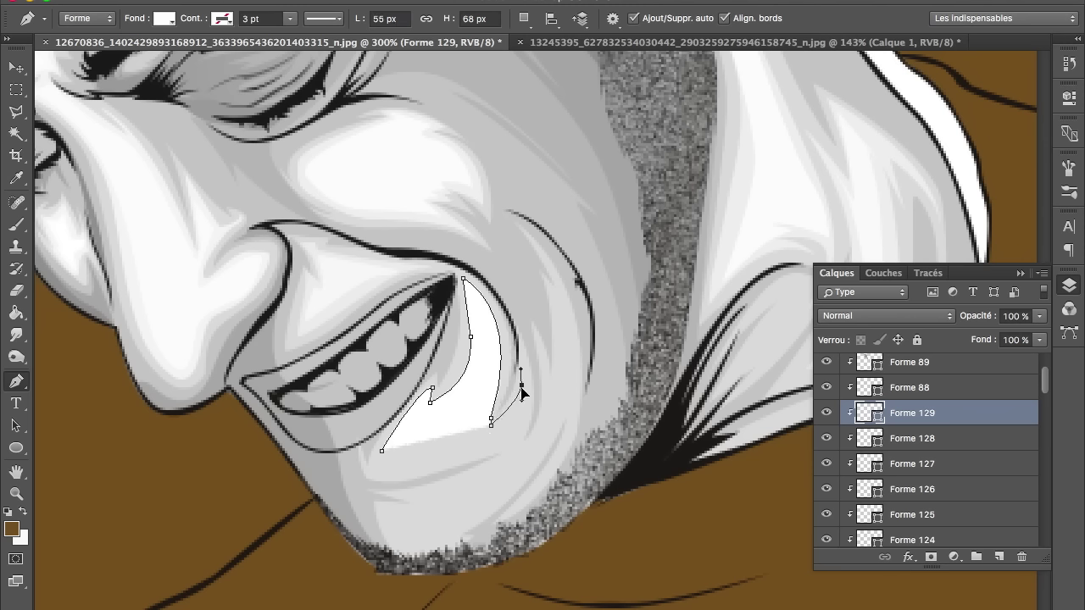
pyautogui.click(515, 442)
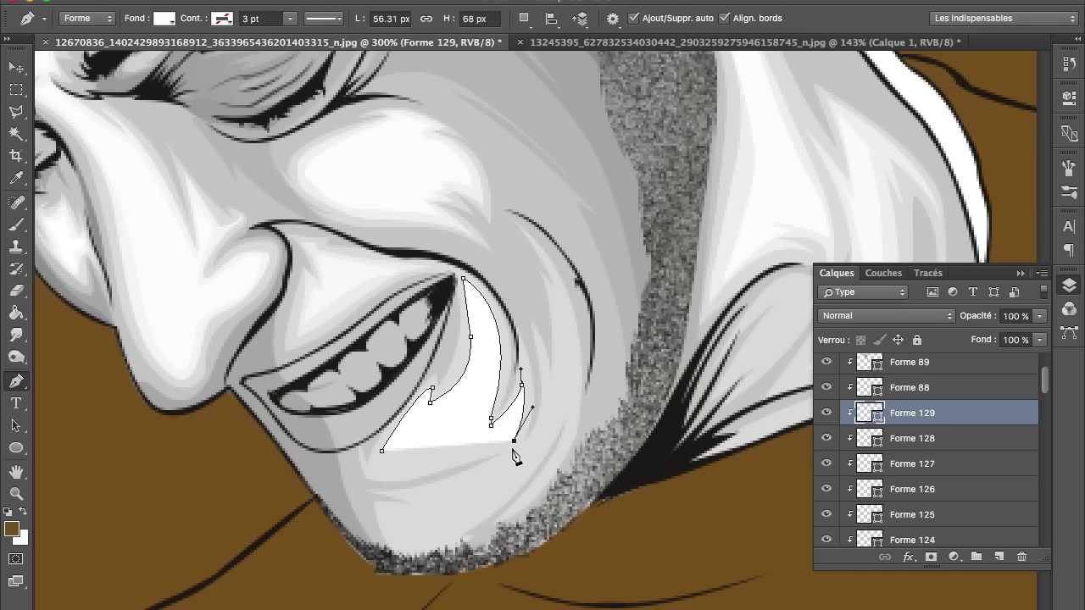
pyautogui.moveTo(520, 455); pyautogui.dragTo(519, 465)
pyautogui.click(550, 397)
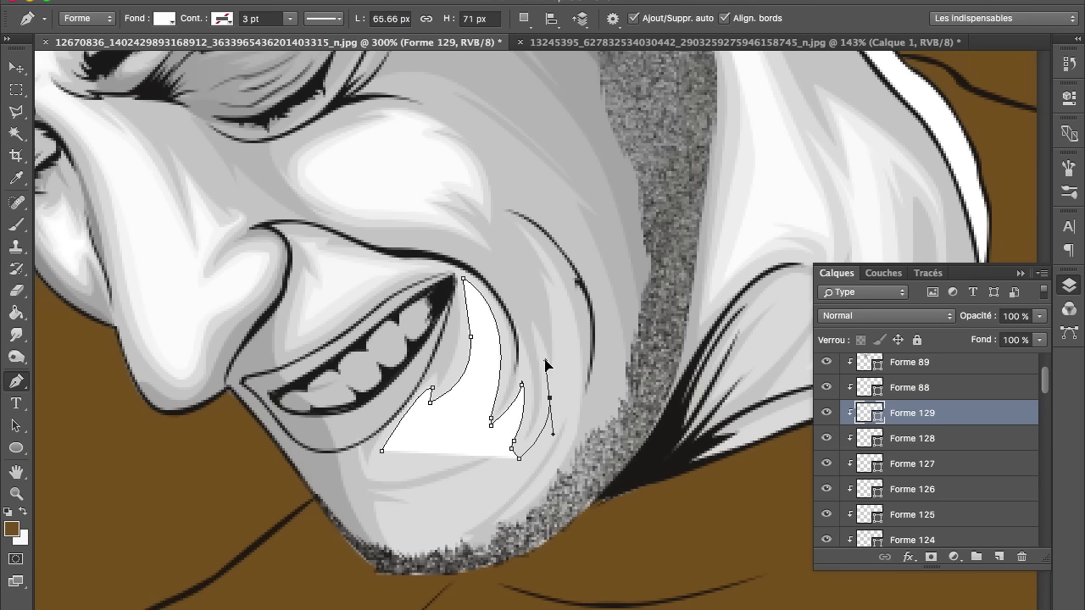
pyautogui.click(541, 347)
pyautogui.click(557, 397)
pyautogui.moveTo(552, 293); pyautogui.dragTo(544, 273)
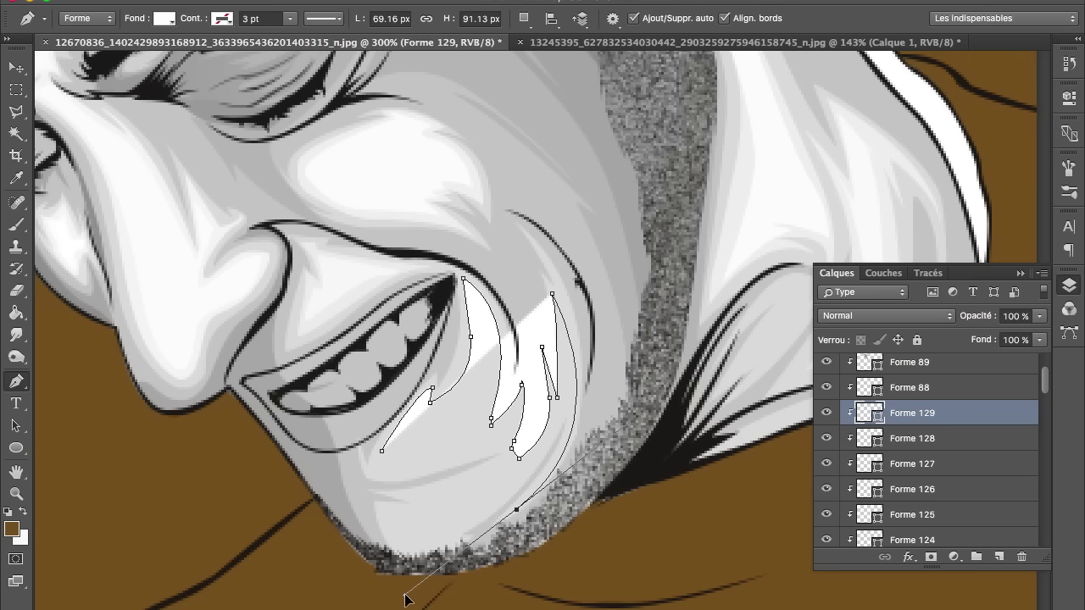
pyautogui.moveTo(516, 509); pyautogui.dragTo(628, 423)
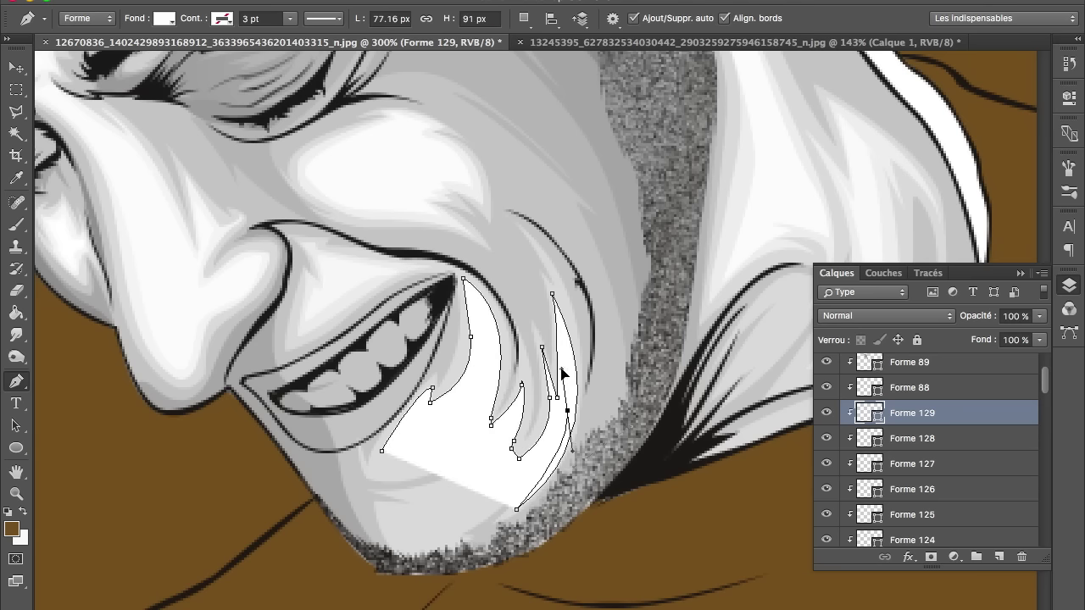
pyautogui.click(569, 411)
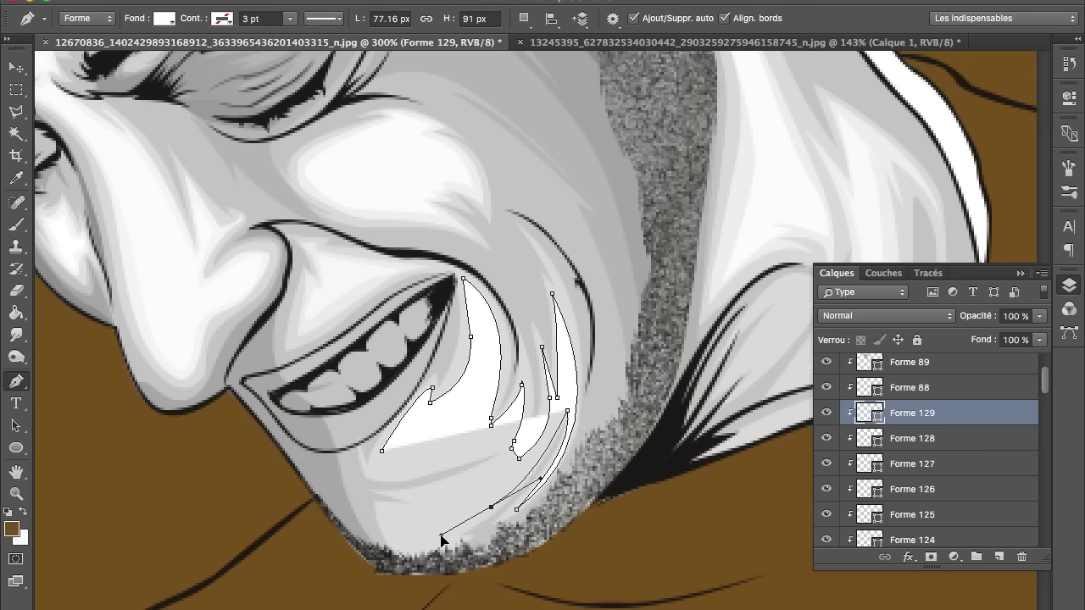
pyautogui.click(490, 507)
pyautogui.moveTo(445, 542); pyautogui.dragTo(382, 534)
# Undo the misplaced point, finish and commit Forme 129's chin edge, then set its opacity to 31%.
pyautogui.hotkey('ctrl', 'z')
pyautogui.click(379, 509)
pyautogui.click(389, 492)
pyautogui.moveTo(475, 468)
pyautogui.mouseDown()
pyautogui.moveTo(487, 443)
pyautogui.moveTo(480, 463)
pyautogui.mouseUp()
pyautogui.moveTo(405, 483); pyautogui.dragTo(386, 457)
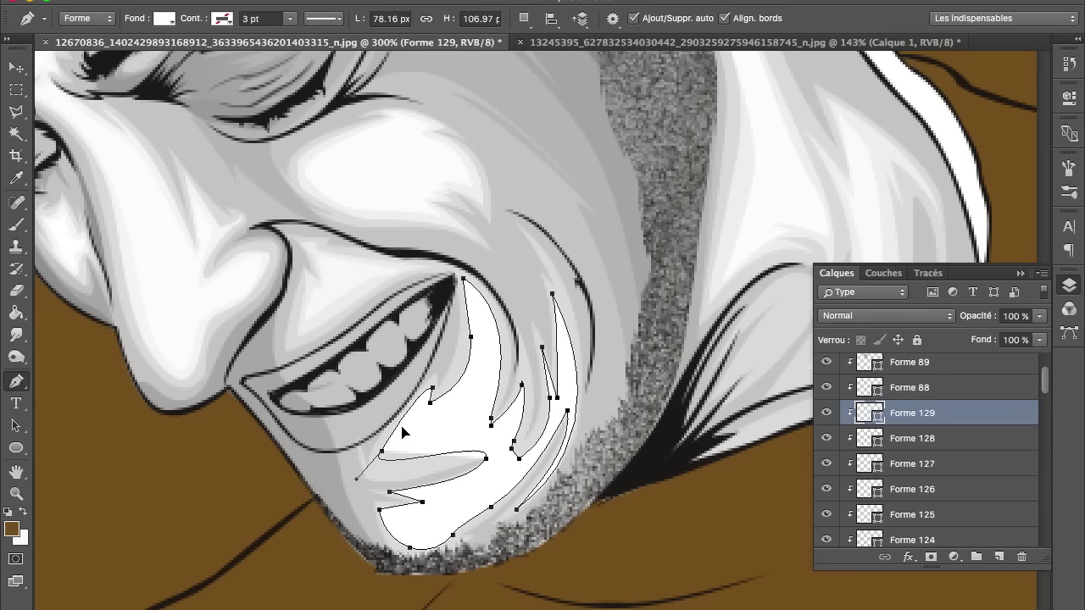
pyautogui.press('Return')
pyautogui.moveTo(979, 316)
pyautogui.mouseDown()
pyautogui.moveTo(923, 315)
pyautogui.moveTo(952, 315)
pyautogui.mouseUp()
# Start white highlight Forme 130 on the chin and shape its lower curved edge.
pyautogui.click(422, 403)
pyautogui.moveTo(388, 461); pyautogui.dragTo(394, 463)
pyautogui.moveTo(476, 445)
pyautogui.mouseDown()
pyautogui.moveTo(495, 451)
pyautogui.moveTo(449, 496)
pyautogui.mouseUp()
pyautogui.click(420, 494)
pyautogui.click(433, 504)
pyautogui.moveTo(400, 524)
pyautogui.mouseDown()
pyautogui.moveTo(406, 533)
pyautogui.moveTo(458, 523)
pyautogui.mouseUp()
pyautogui.moveTo(529, 465); pyautogui.dragTo(547, 445)
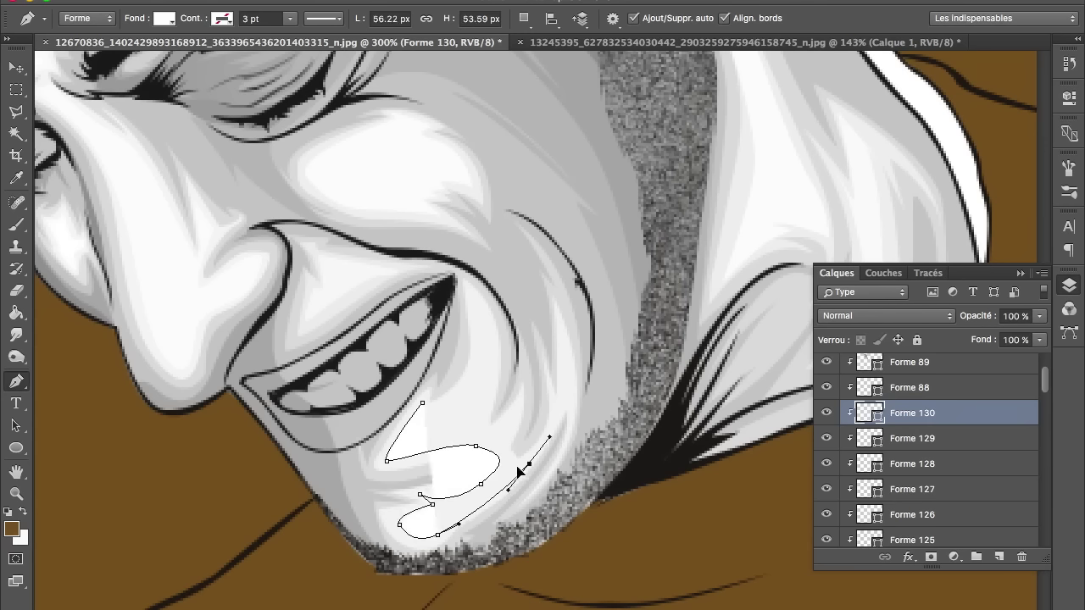
# Extend Forme 130 up the cheek to the mouth corner, close it, and commit.
pyautogui.click(514, 466)
pyautogui.click(504, 442)
pyautogui.click(516, 406)
pyautogui.moveTo(478, 431); pyautogui.dragTo(462, 433)
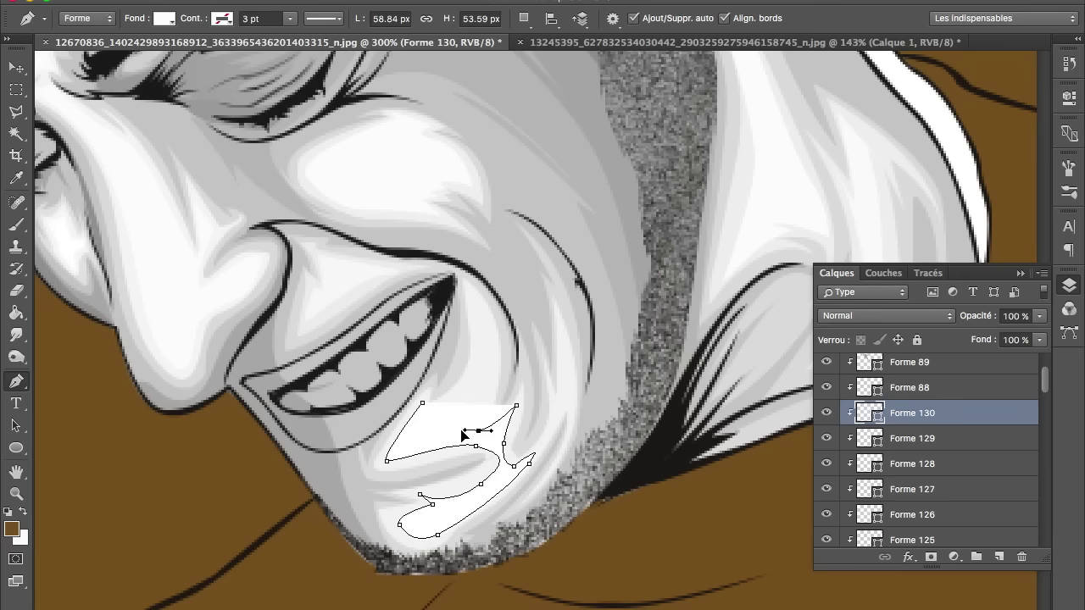
pyautogui.moveTo(475, 299); pyautogui.dragTo(511, 358)
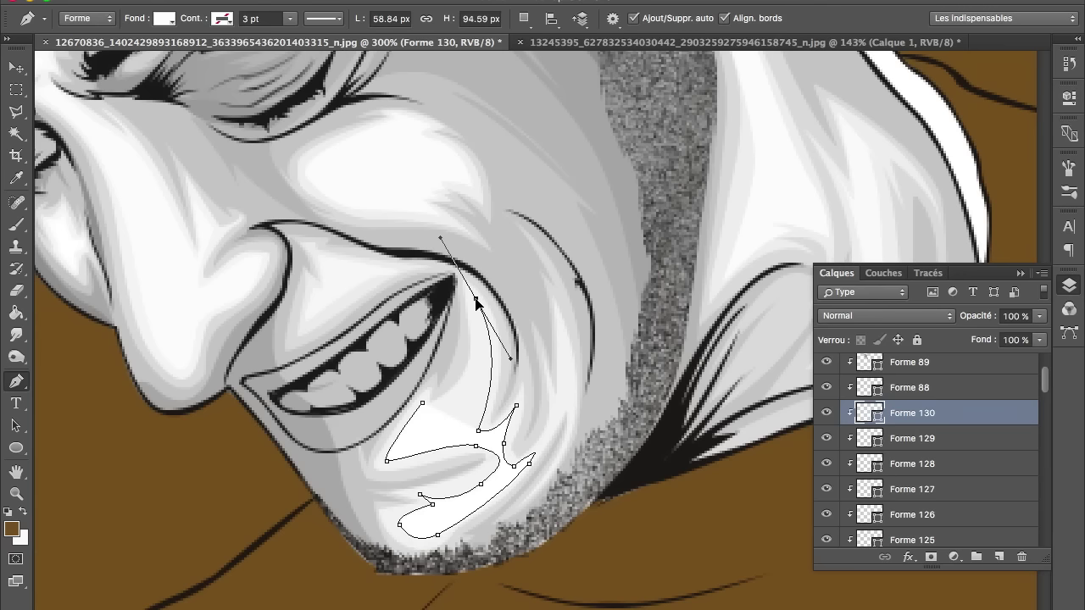
pyautogui.moveTo(422, 404); pyautogui.dragTo(353, 411)
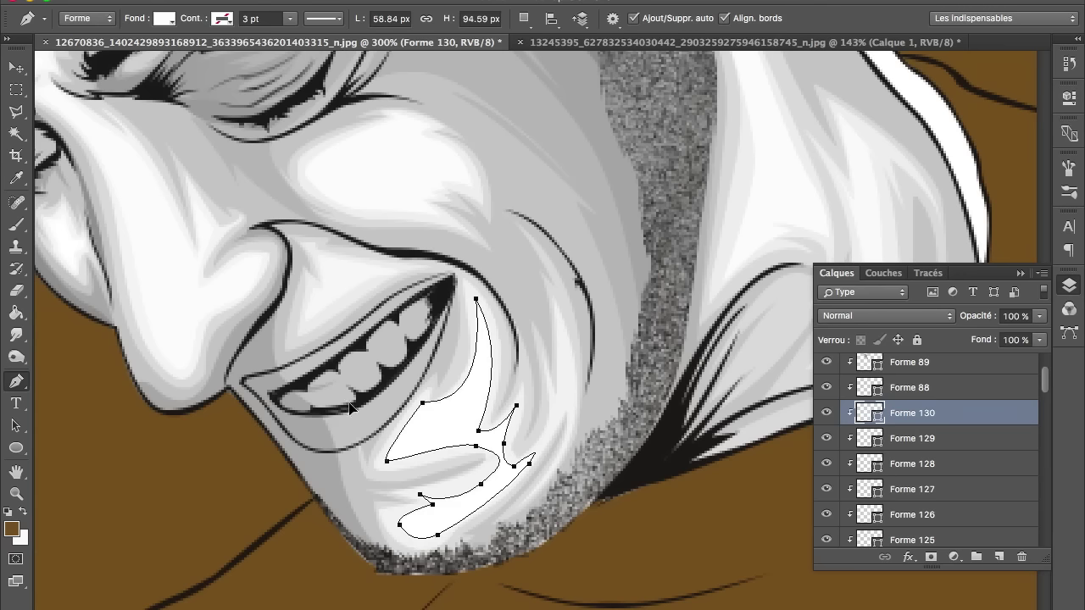
pyautogui.press('Return')
# Begin a small Forme 131 highlight path just below the lip.
pyautogui.click(427, 416)
pyautogui.click(405, 447)
pyautogui.moveTo(480, 438); pyautogui.dragTo(497, 443)
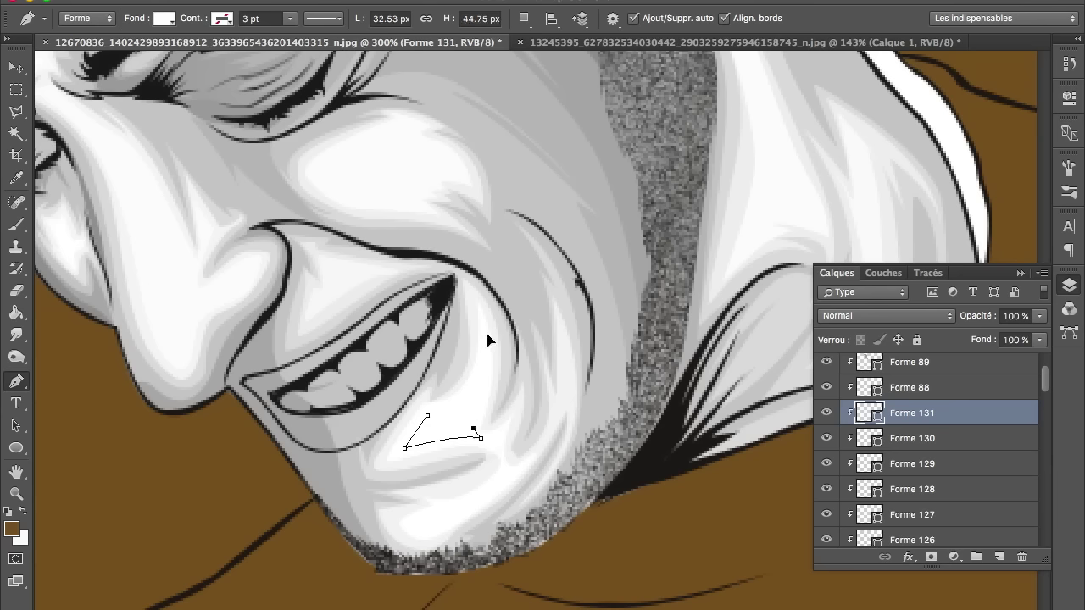
# Close the cheek highlight and draw a white highlight shape along the jaw.
pyautogui.click(427, 416)
pyautogui.press('Return')
pyautogui.click(551, 419)
pyautogui.click(562, 407)
pyautogui.click(562, 329)
pyautogui.moveTo(554, 467)
pyautogui.mouseDown()
pyautogui.moveTo(510, 514)
pyautogui.moveTo(518, 511)
pyautogui.mouseUp()
pyautogui.click(555, 467)
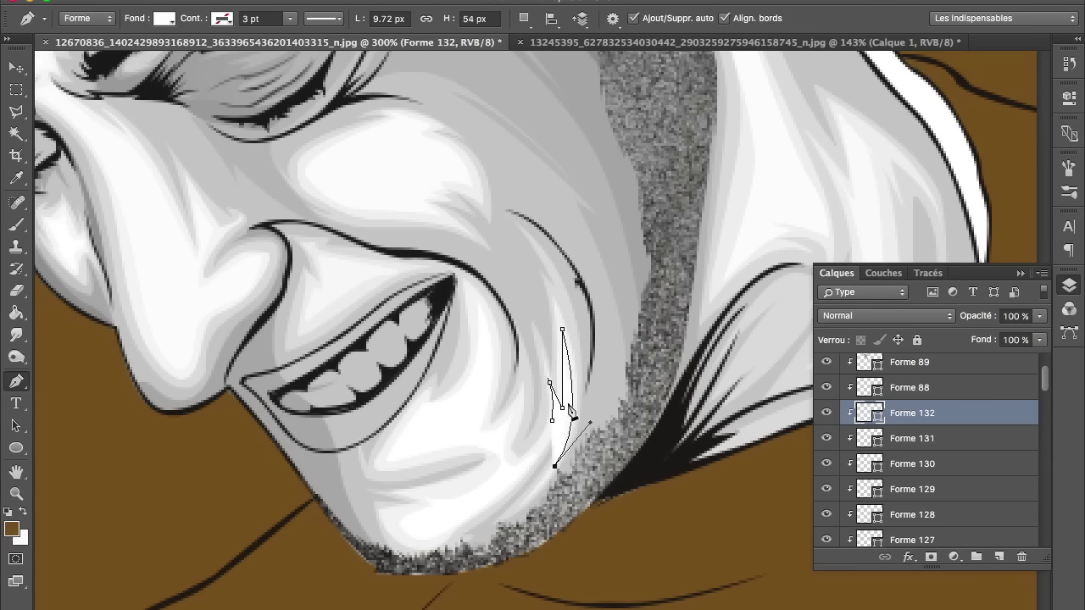
pyautogui.moveTo(566, 408); pyautogui.dragTo(572, 428)
pyautogui.press('Escape')
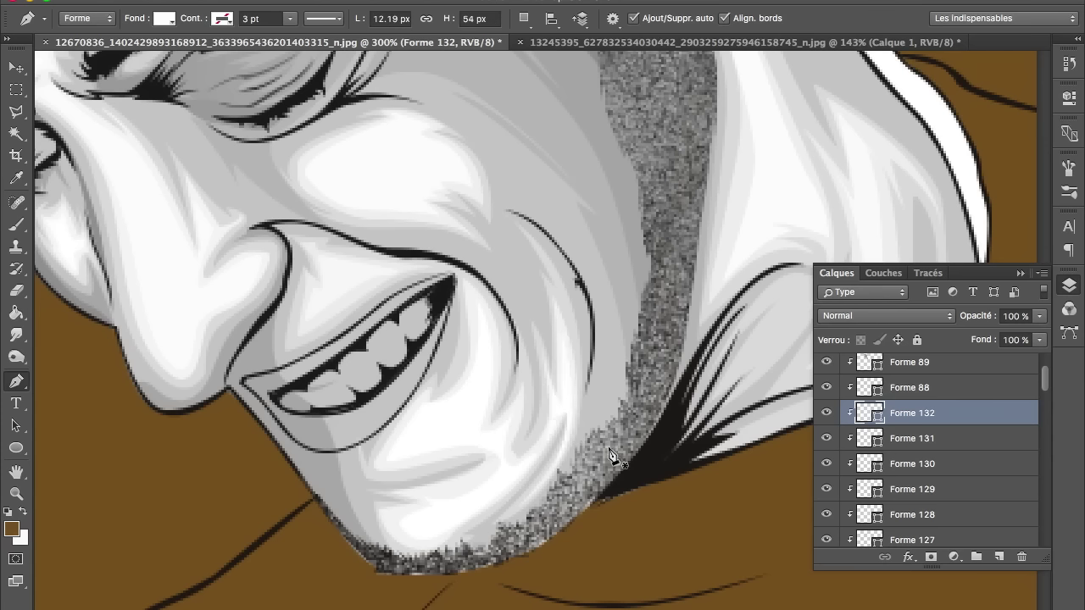
# Draw white highlight shapes on the neck and above the eye.
pyautogui.scroll(-3, 608, 455)
pyautogui.scroll(2, 608, 455)
pyautogui.click(426, 441)
pyautogui.moveTo(438, 364); pyautogui.dragTo(424, 339)
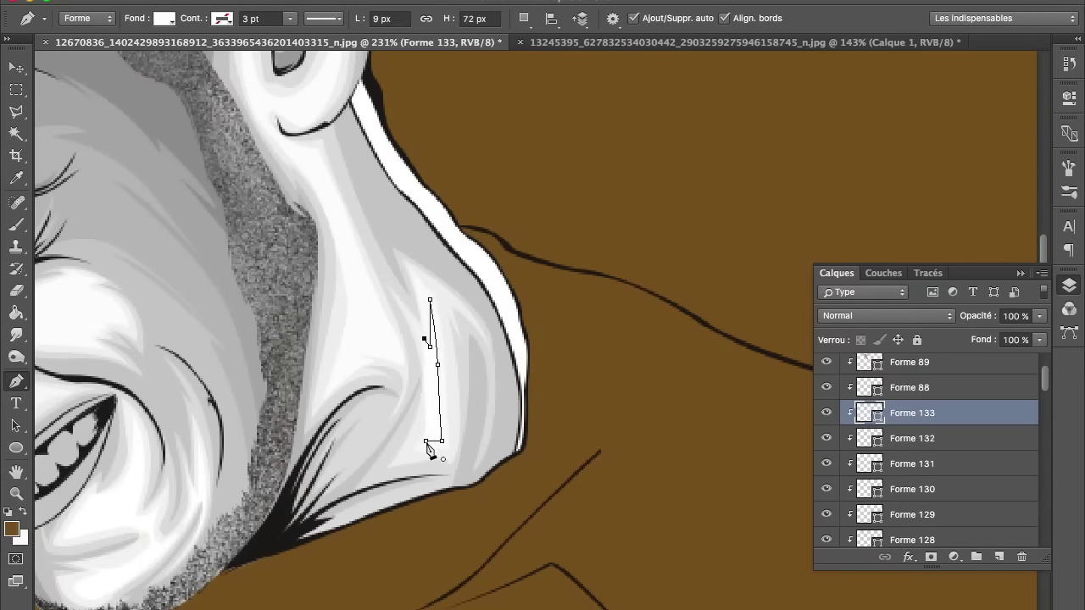
pyautogui.click(427, 443)
pyautogui.hscroll(-5, 416, 455)
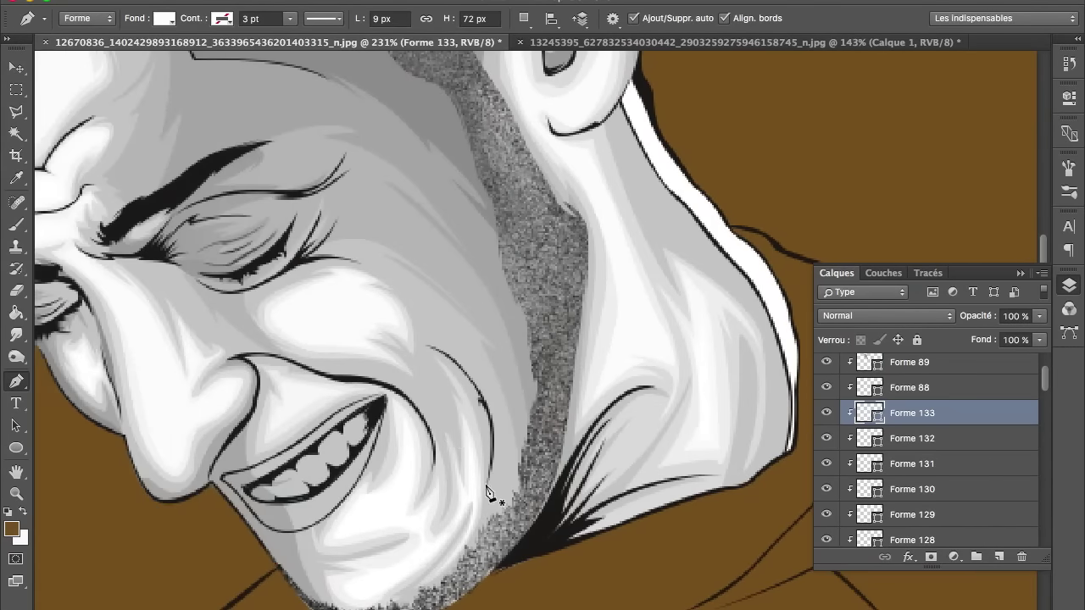
pyautogui.hscroll(-3, 489, 458)
pyautogui.scroll(2, 480, 291)
pyautogui.click(478, 283)
pyautogui.click(674, 230)
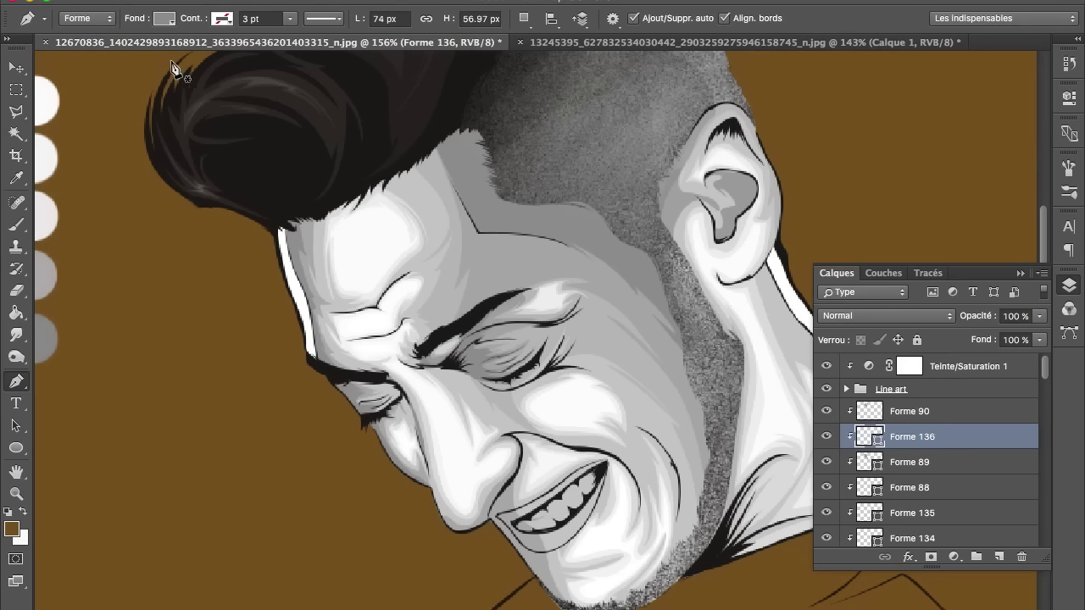
# Give the eyelid highlight a recently used grey fill from the Fond swatches.
pyautogui.click(170, 18)
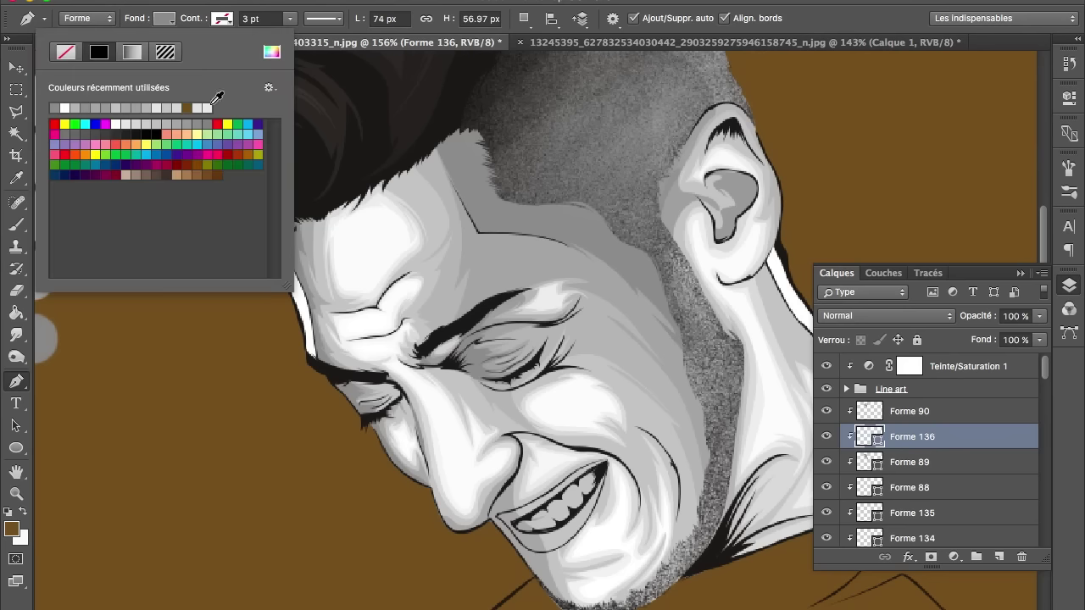
pyautogui.click(204, 123)
pyautogui.scroll(-2, 620, 426)
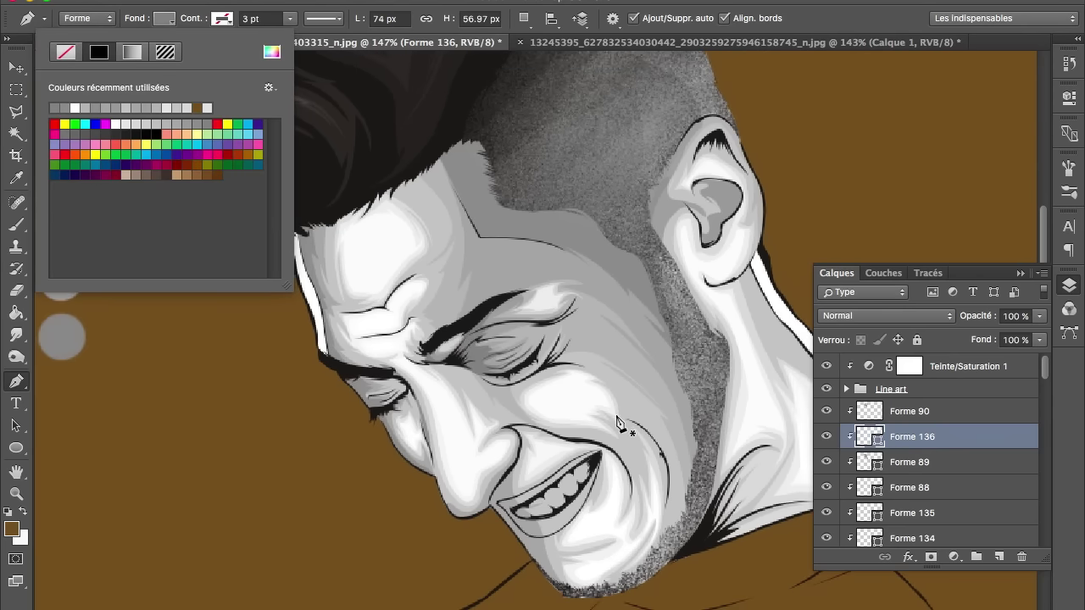
pyautogui.scroll(4, 731, 449)
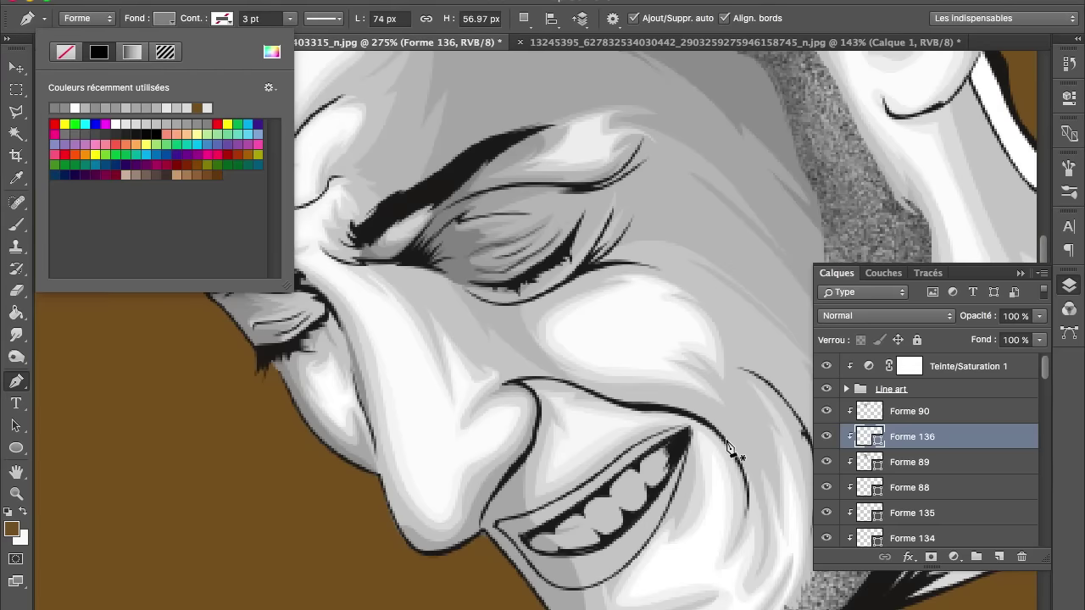
pyautogui.click(925, 410)
# Gather the face shape layers into a new group, Groupe 1.
pyautogui.click(976, 557)
pyautogui.click(939, 438)
pyautogui.scroll(-5, 939, 457)
# Hide Groupe 1, sample the pink lip colour from the photo with the Brush, then show it again.
pyautogui.keyDown('shift'); pyautogui.click(927, 457); pyautogui.keyUp('shift')
pyautogui.scroll(10, 898, 441)
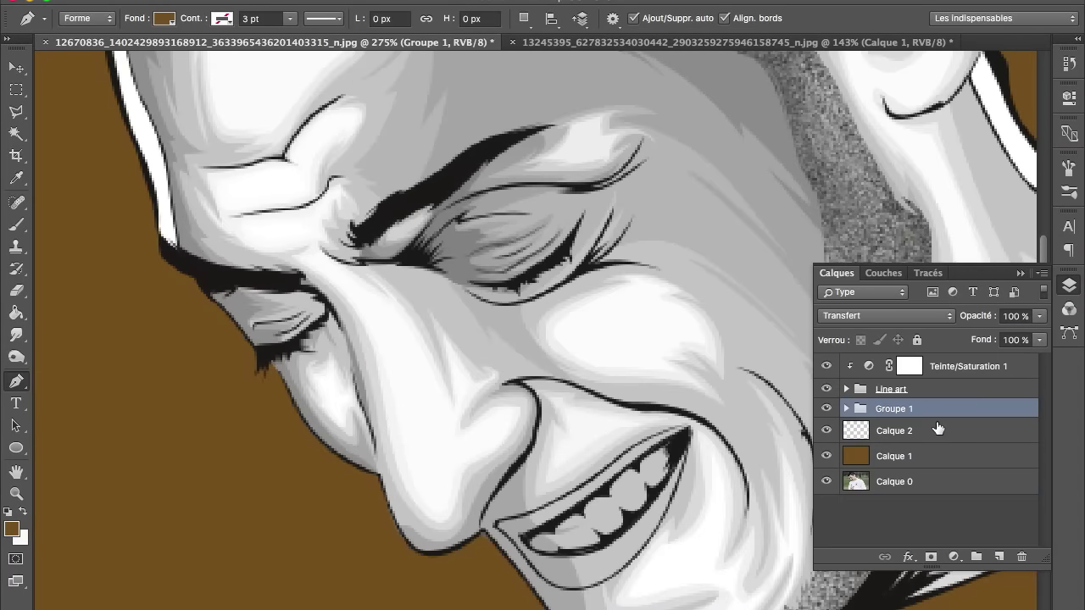
pyautogui.scroll(5, 759, 504)
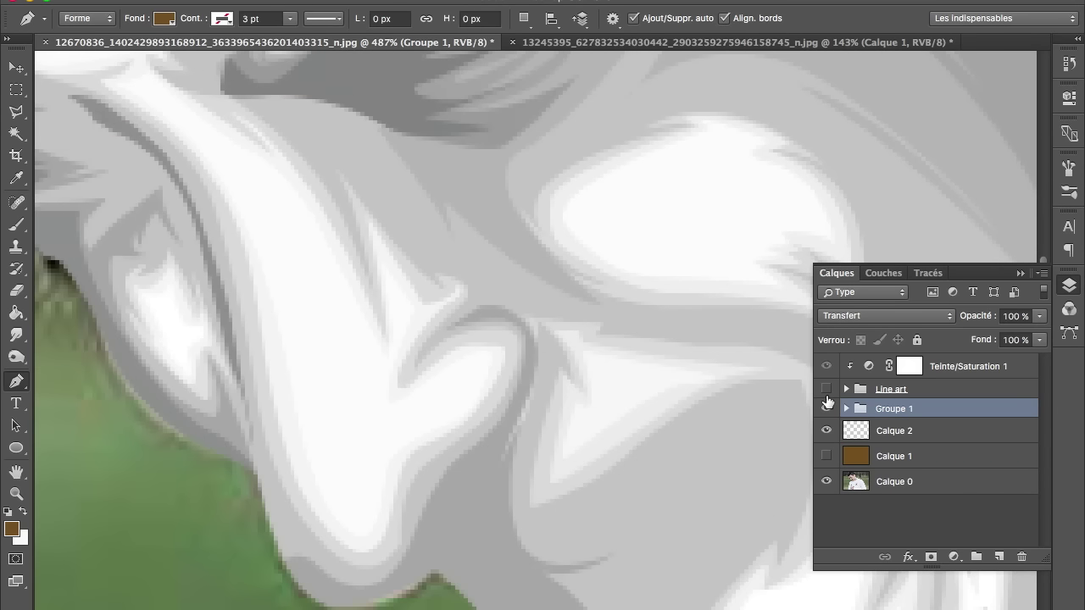
pyautogui.click(825, 409)
pyautogui.press('b')
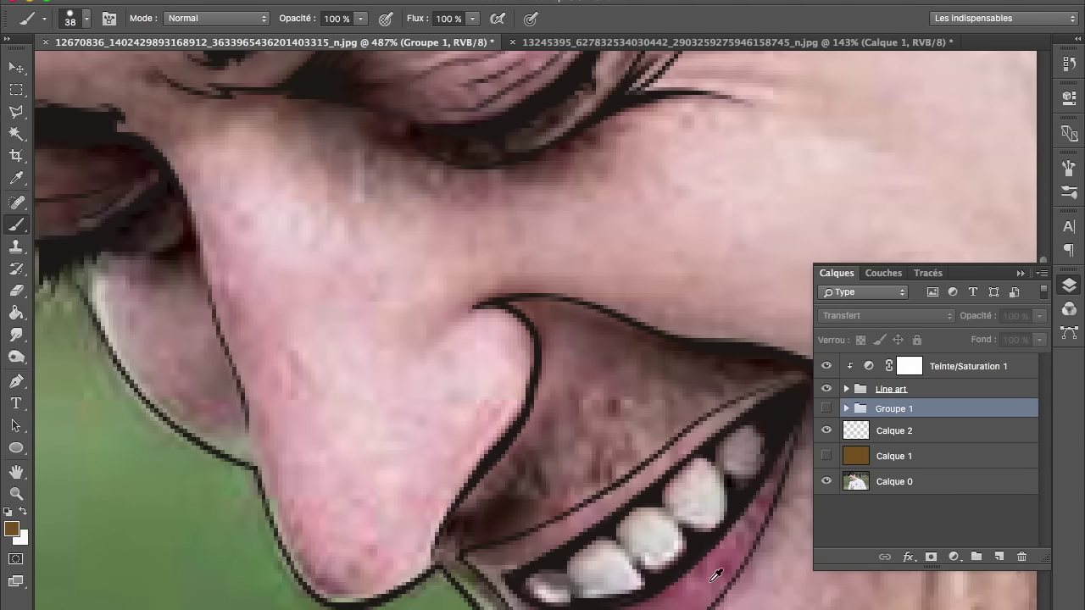
pyautogui.click(825, 408)
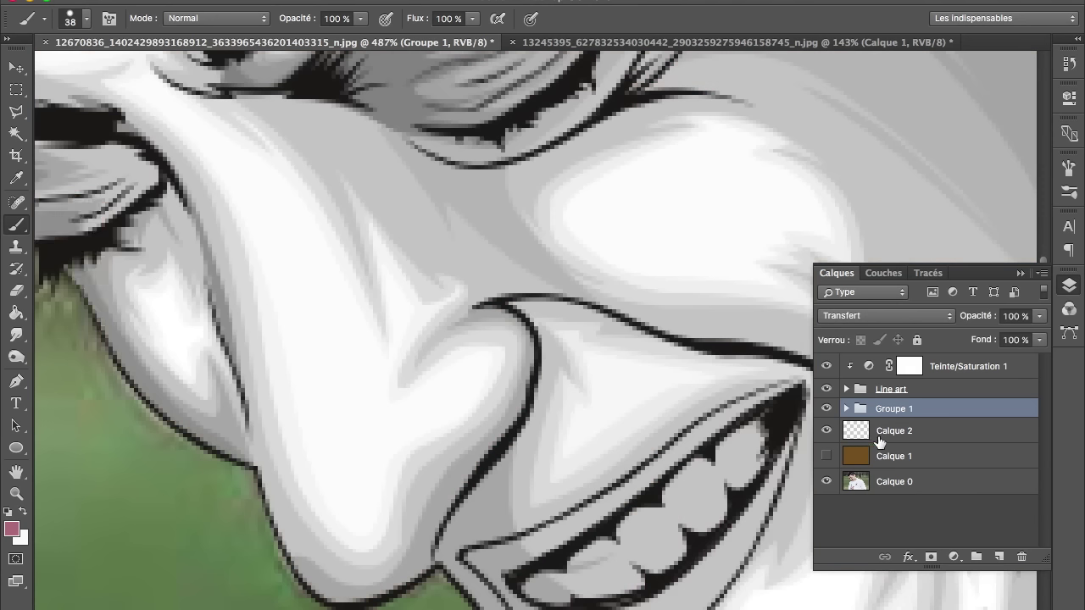
# Begin a new pink-filled Pen shape, Forme 137, at the mouth corner.
pyautogui.press('p')
pyautogui.scroll(-2, 653, 407)
pyautogui.hscroll(3, 652, 407)
pyautogui.click(657, 328)
pyautogui.click(545, 387)
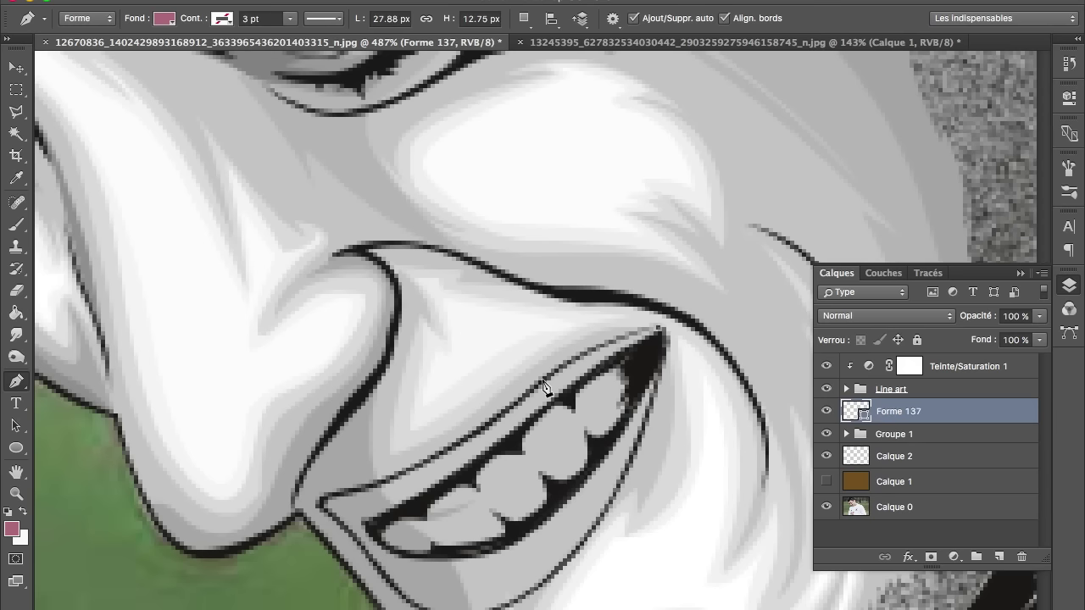
# Trace the mouth outline along the upper and lower lips with the Pen tool.
pyautogui.click(385, 482)
pyautogui.click(356, 490)
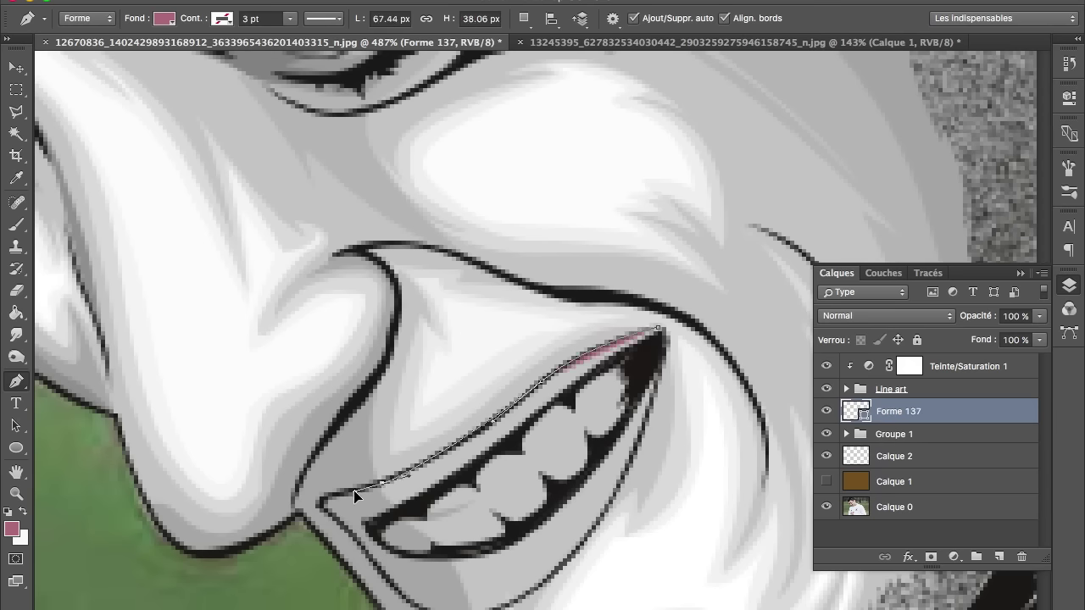
pyautogui.click(349, 537)
pyautogui.scroll(-2, 343, 519)
pyautogui.hscroll(2, 343, 518)
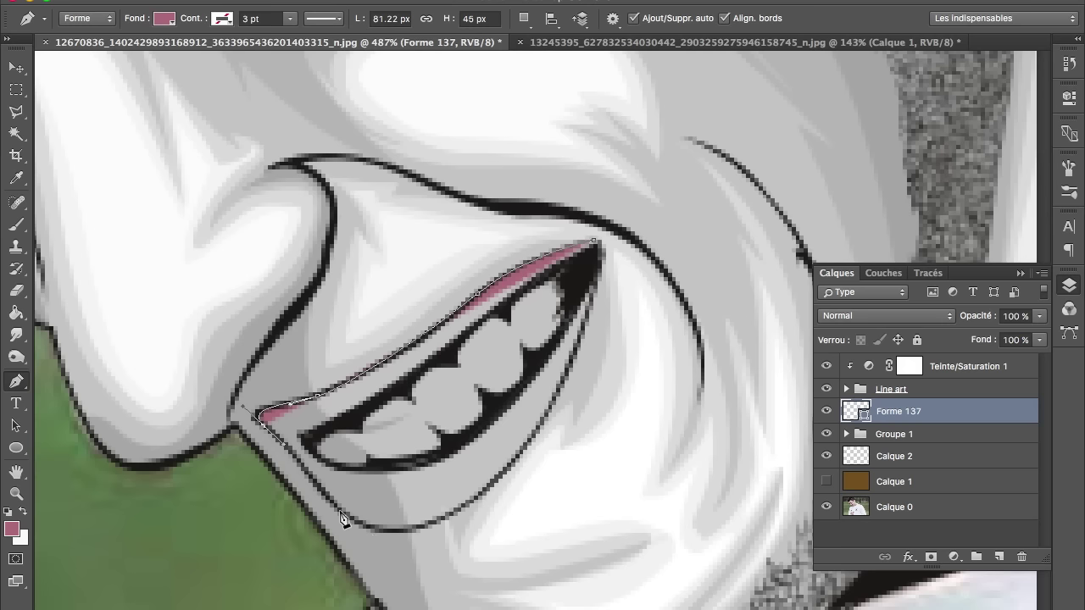
pyautogui.moveTo(445, 516); pyautogui.dragTo(507, 485)
pyautogui.rightClick(444, 516)
pyautogui.click(450, 520)
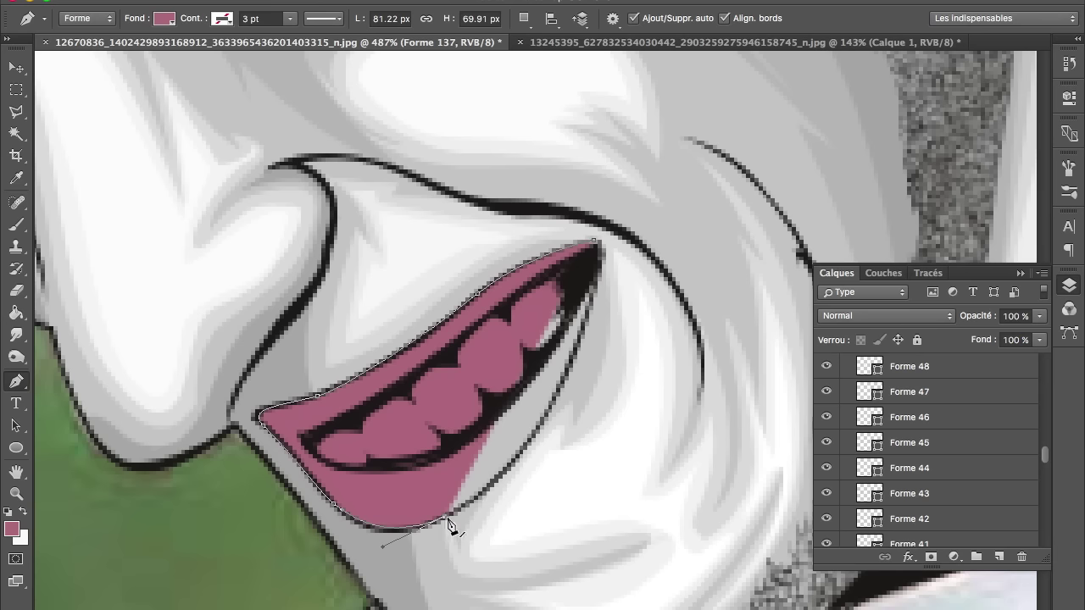
pyautogui.moveTo(443, 520); pyautogui.dragTo(455, 518)
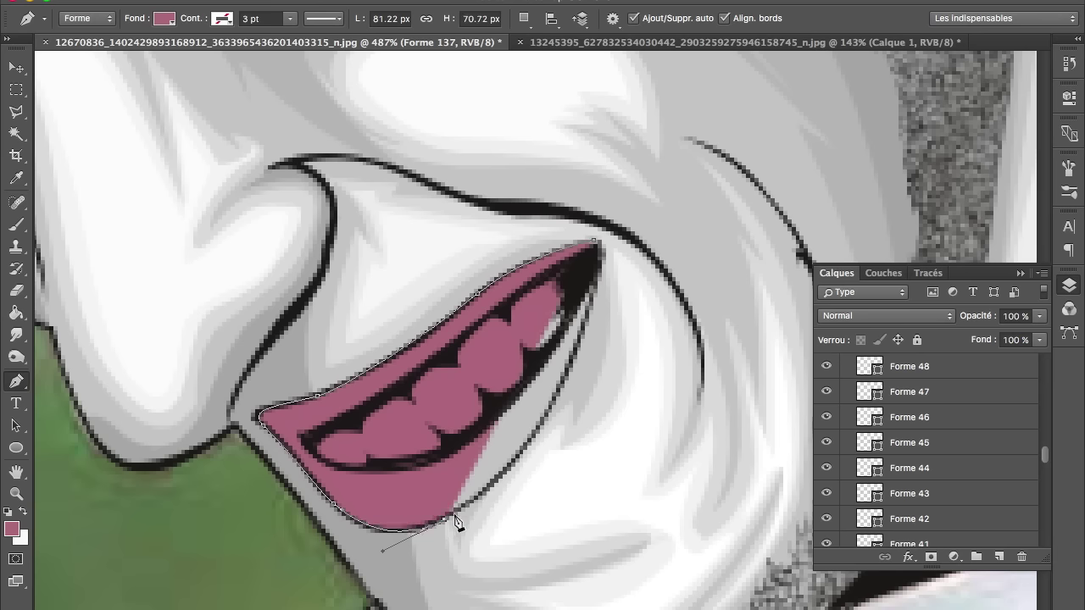
pyautogui.press('Return')
# Step back in the History panel to an earlier anchor point of the mouth path.
pyautogui.scroll(10, 959, 390)
pyautogui.click(888, 411)
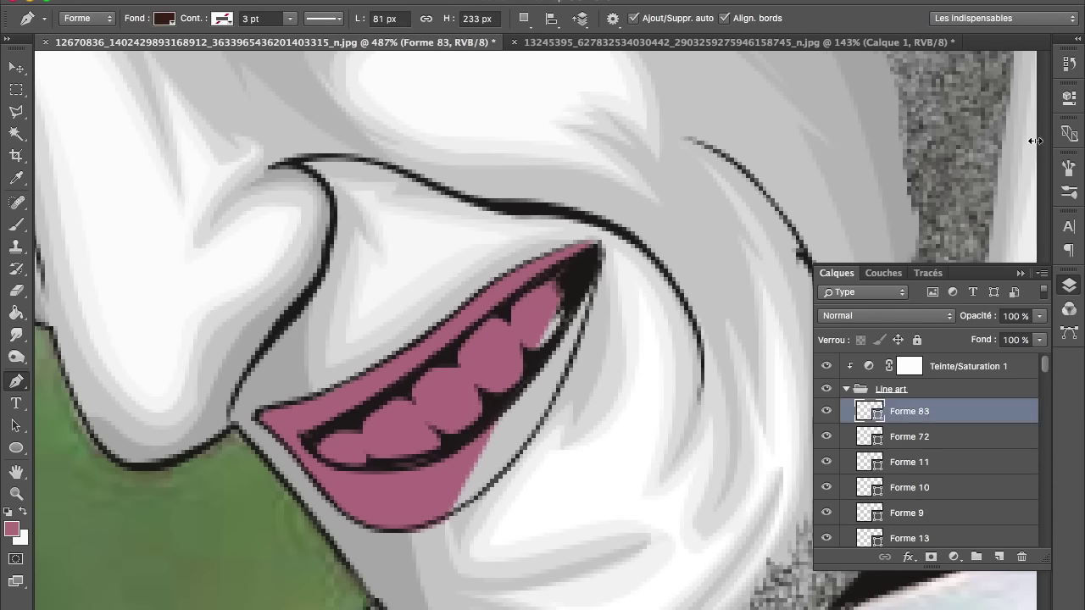
pyautogui.click(1069, 64)
pyautogui.click(966, 100)
pyautogui.click(983, 87)
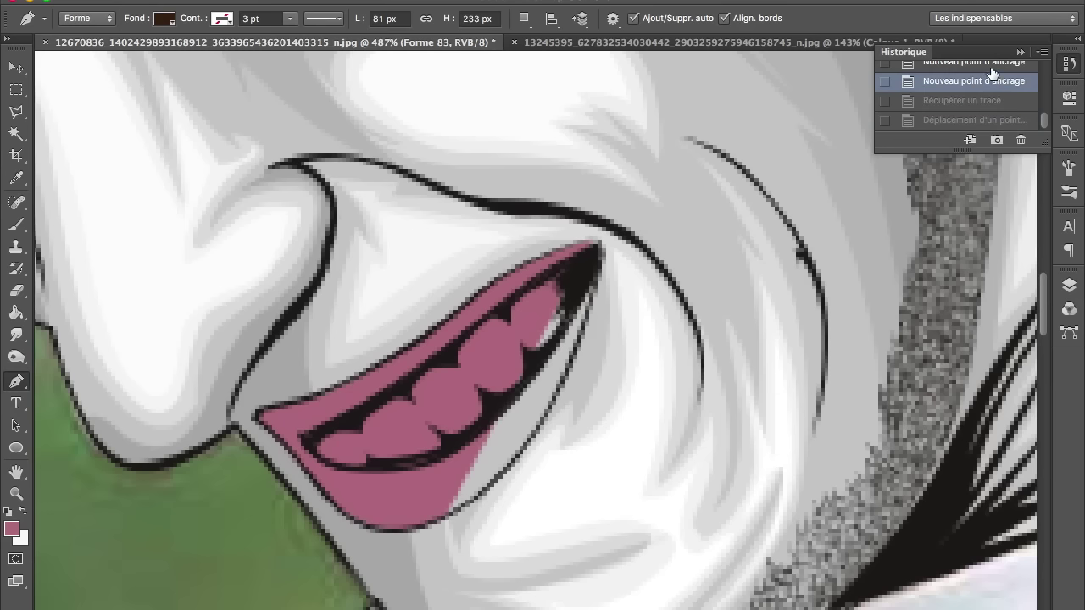
pyautogui.click(1069, 285)
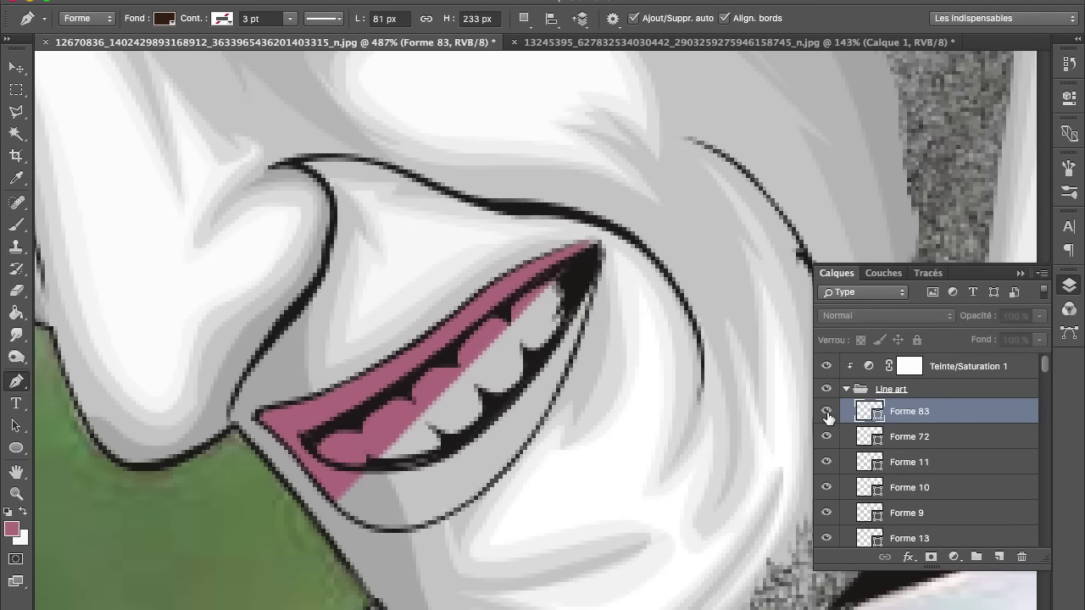
# Reshape the lower lip curve, close the mouth shape, and add empty layer Calque 3.
pyautogui.click(845, 388)
pyautogui.moveTo(852, 391); pyautogui.dragTo(882, 419)
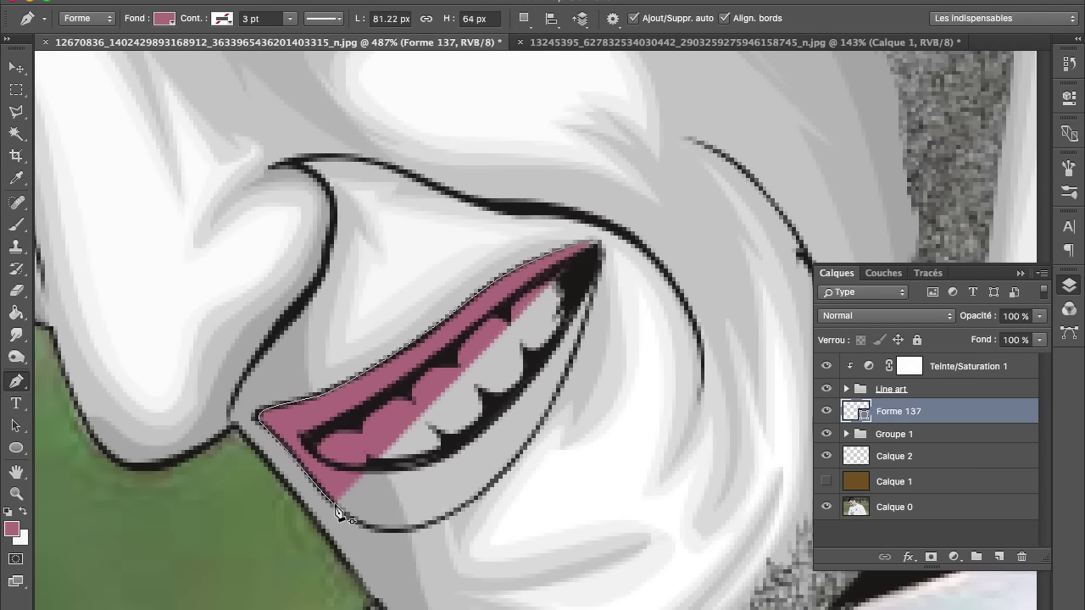
pyautogui.moveTo(566, 433); pyautogui.dragTo(567, 427)
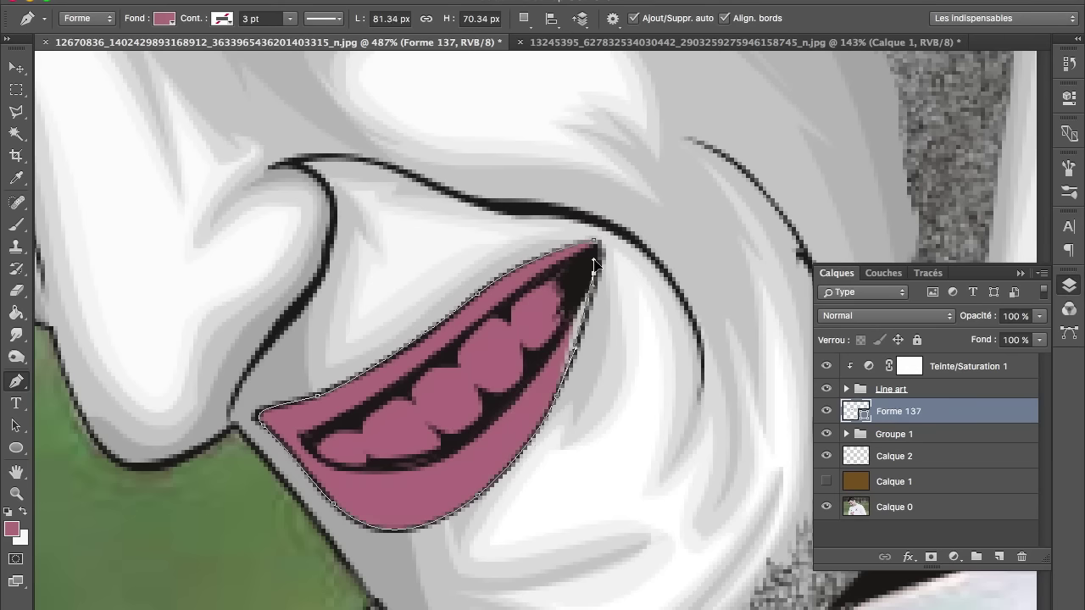
pyautogui.click(593, 251)
pyautogui.click(999, 557)
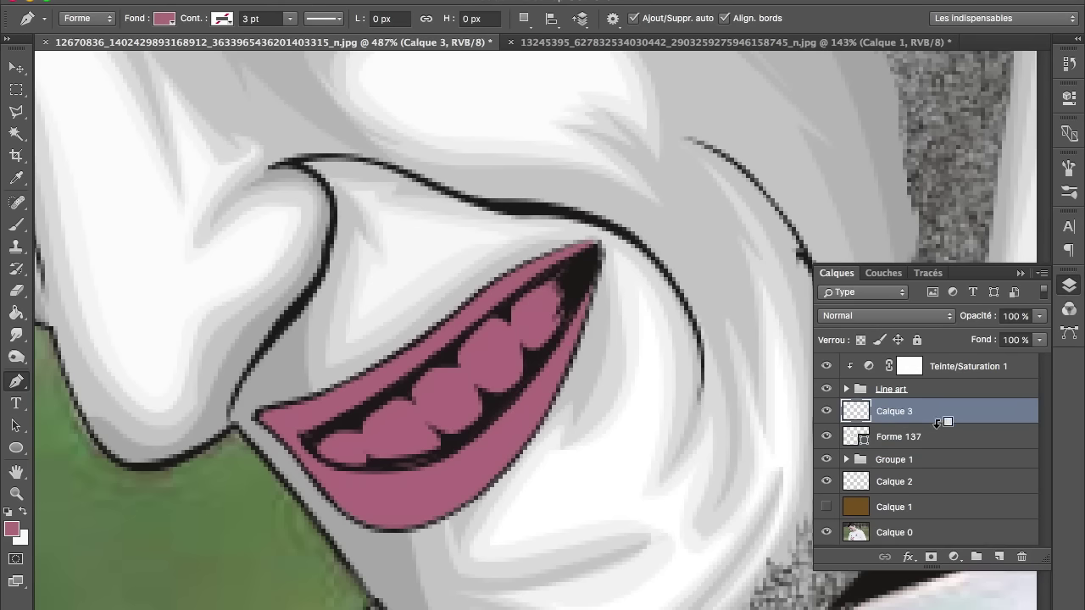
# Clip the new layer to the mouth shape and trace a shading shape inside the mouth.
pyautogui.keyDown('alt'); pyautogui.click(941, 423); pyautogui.keyUp('alt')
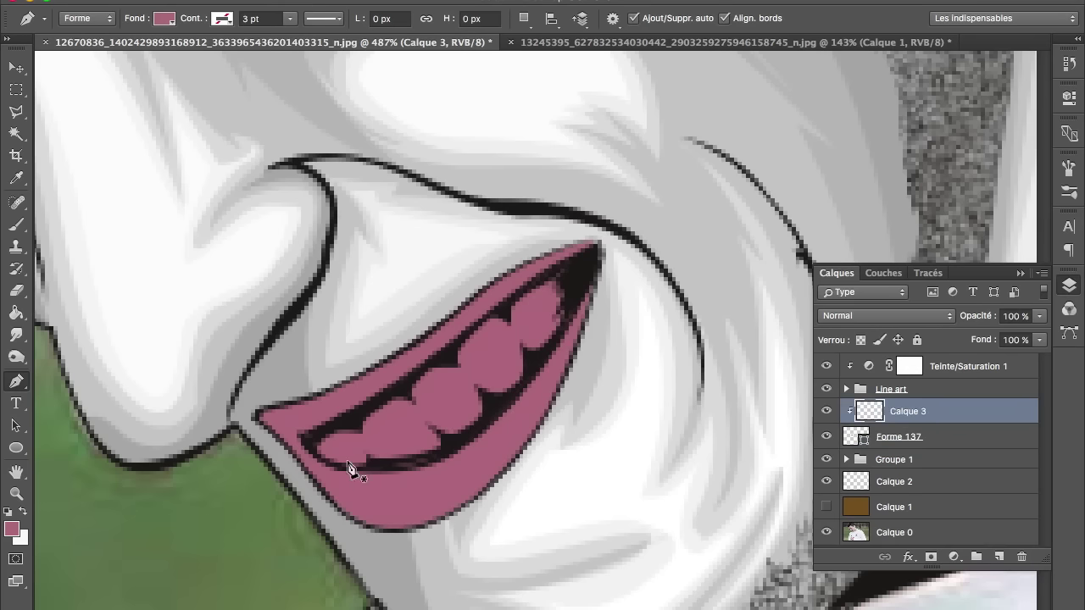
pyautogui.click(419, 445)
pyautogui.moveTo(412, 371); pyautogui.dragTo(390, 396)
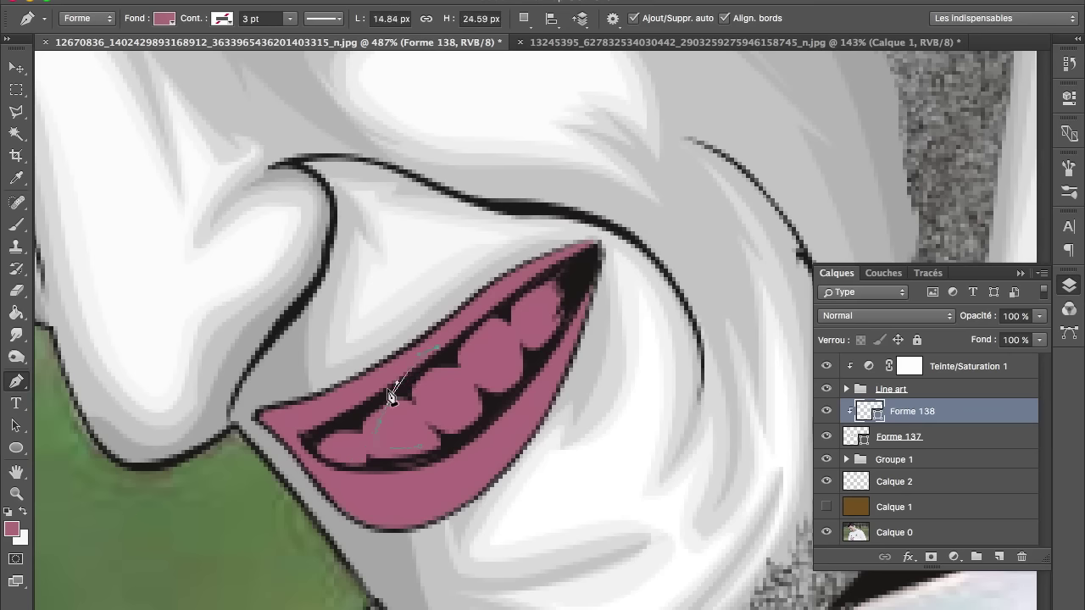
pyautogui.moveTo(379, 413); pyautogui.dragTo(378, 413)
pyautogui.moveTo(528, 374); pyautogui.dragTo(498, 441)
pyautogui.rightClick(497, 441)
pyautogui.press('Escape')
pyautogui.moveTo(598, 223); pyautogui.dragTo(519, 219)
pyautogui.moveTo(354, 338)
pyautogui.mouseDown()
pyautogui.moveTo(280, 416)
pyautogui.moveTo(268, 388)
pyautogui.mouseUp()
pyautogui.moveTo(436, 549); pyautogui.dragTo(454, 549)
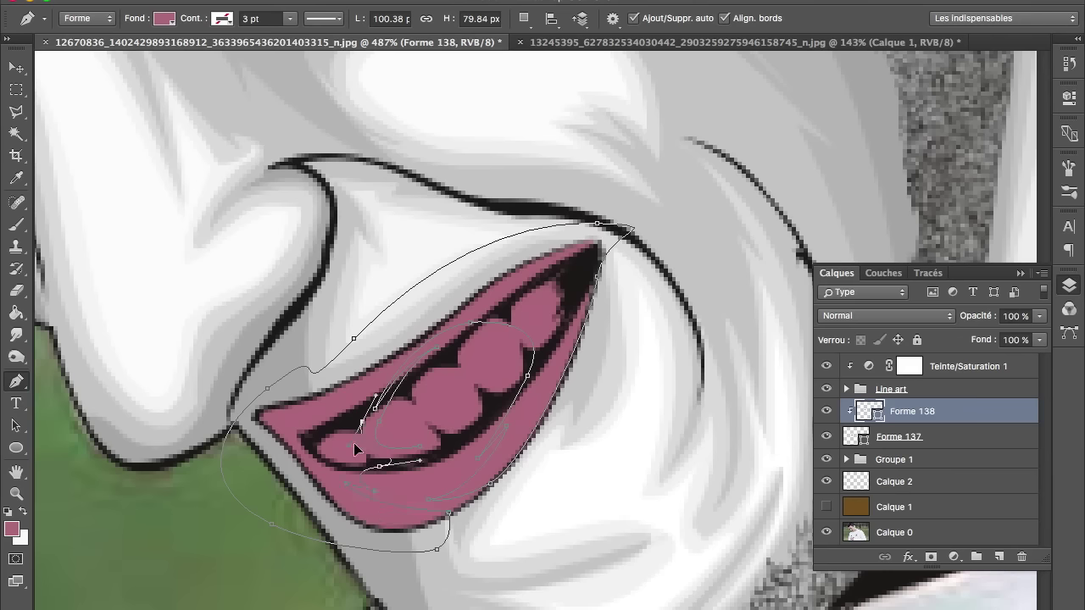
# Fill the mouth shading shape with darker pink 915465.
pyautogui.click(165, 18)
pyautogui.click(271, 51)
pyautogui.click(664, 273)
pyautogui.press('Return')
pyautogui.press('Return')
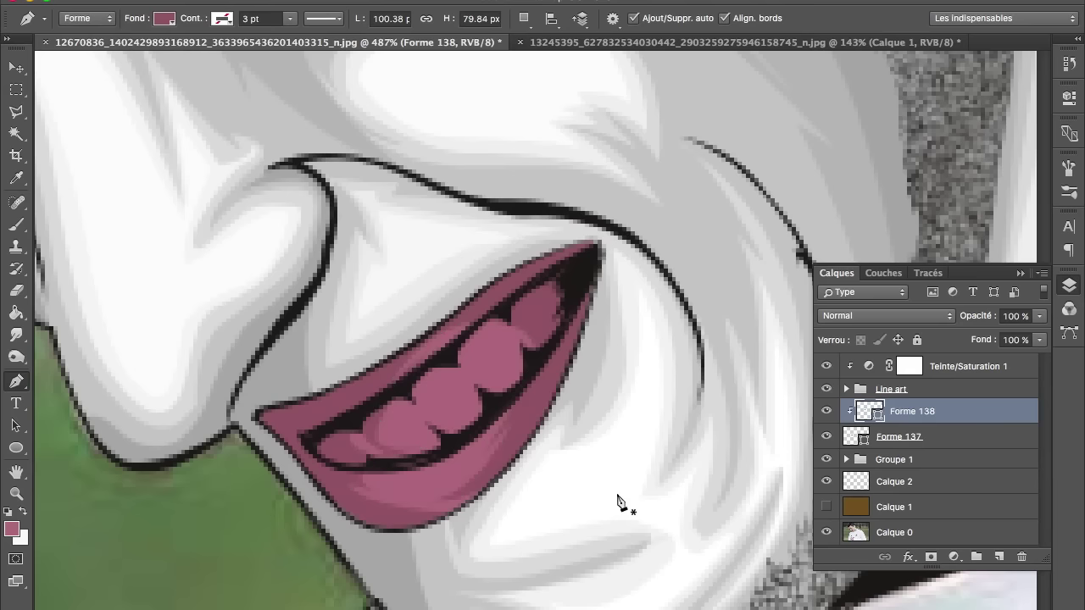
pyautogui.click(511, 458)
# Trace a lip shading shape around the upper and lower lips.
pyautogui.moveTo(555, 339); pyautogui.dragTo(547, 293)
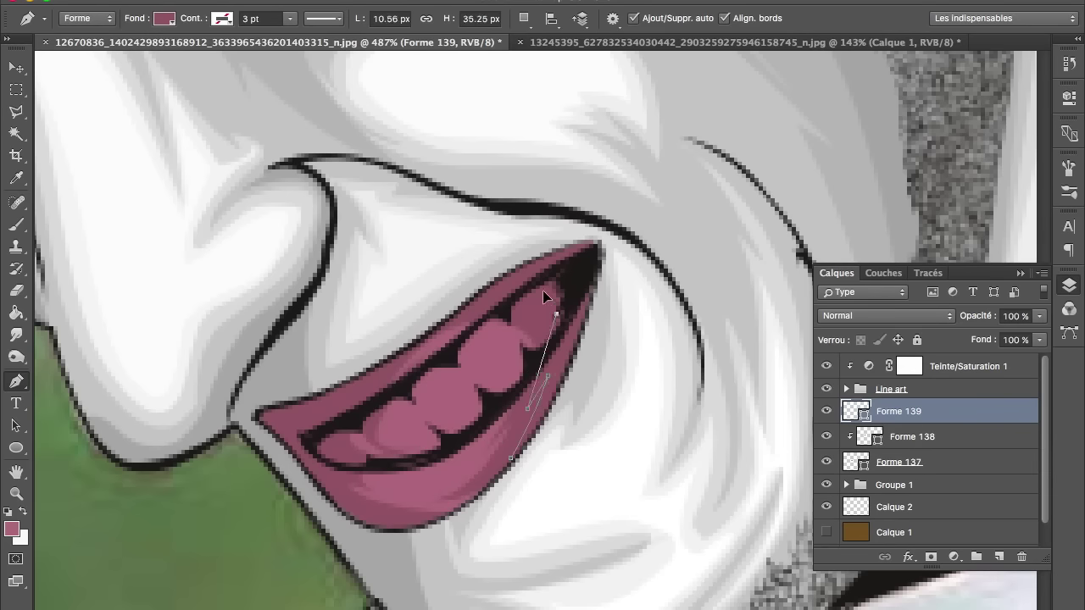
pyautogui.click(523, 314)
pyautogui.moveTo(364, 388); pyautogui.dragTo(363, 412)
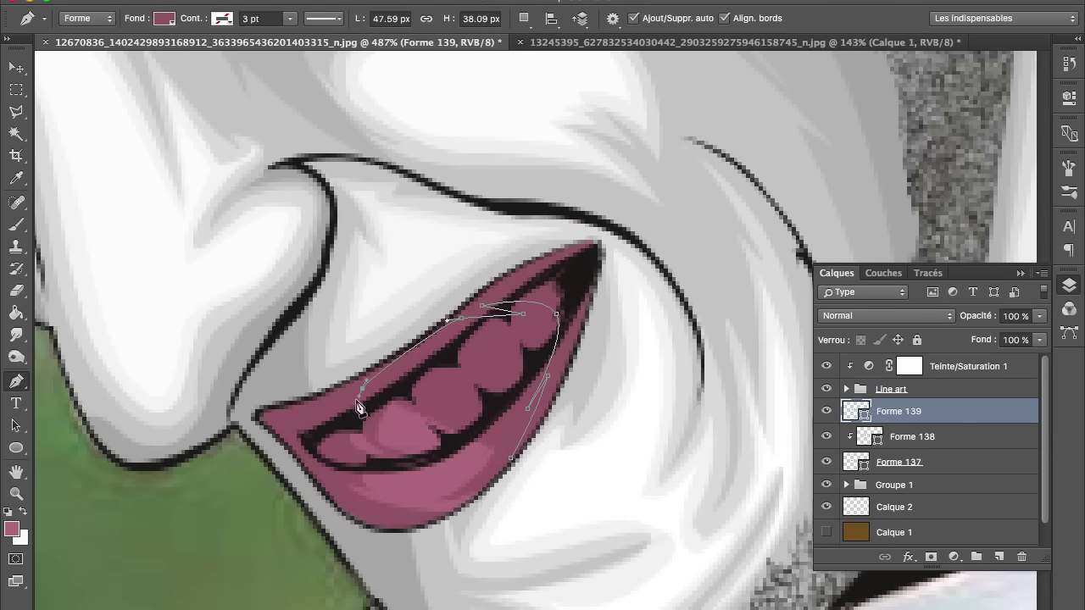
pyautogui.click(313, 440)
pyautogui.click(348, 483)
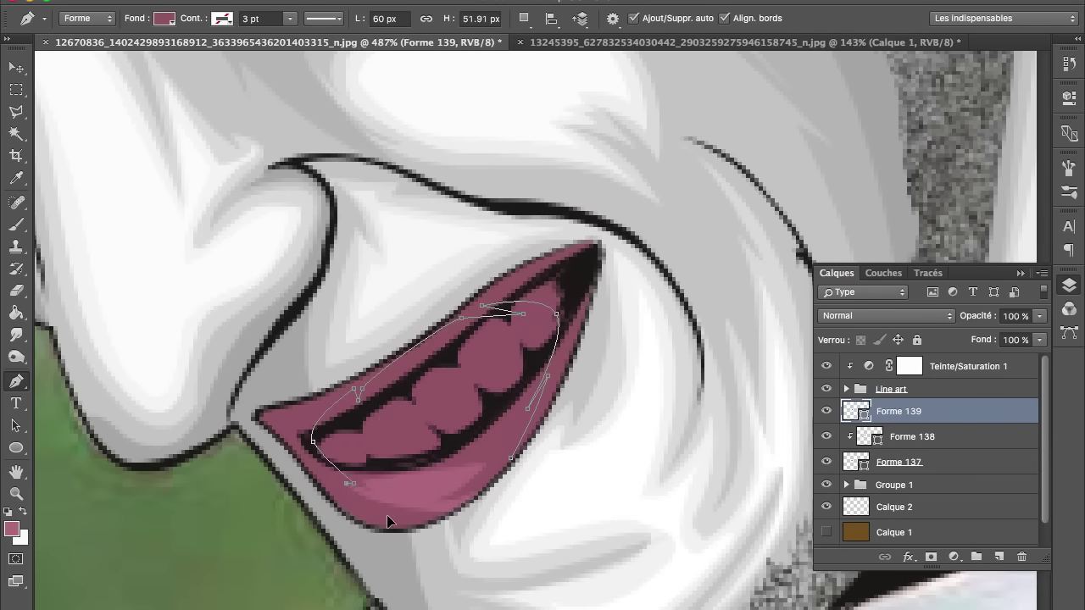
pyautogui.moveTo(383, 516); pyautogui.dragTo(427, 522)
pyautogui.click(268, 495)
pyautogui.click(218, 433)
pyautogui.click(258, 395)
pyautogui.click(429, 259)
pyautogui.moveTo(503, 241); pyautogui.dragTo(606, 262)
pyautogui.moveTo(623, 219); pyautogui.dragTo(654, 288)
# Fill the lip shading shape with a slightly different pink and finish it.
pyautogui.click(163, 18)
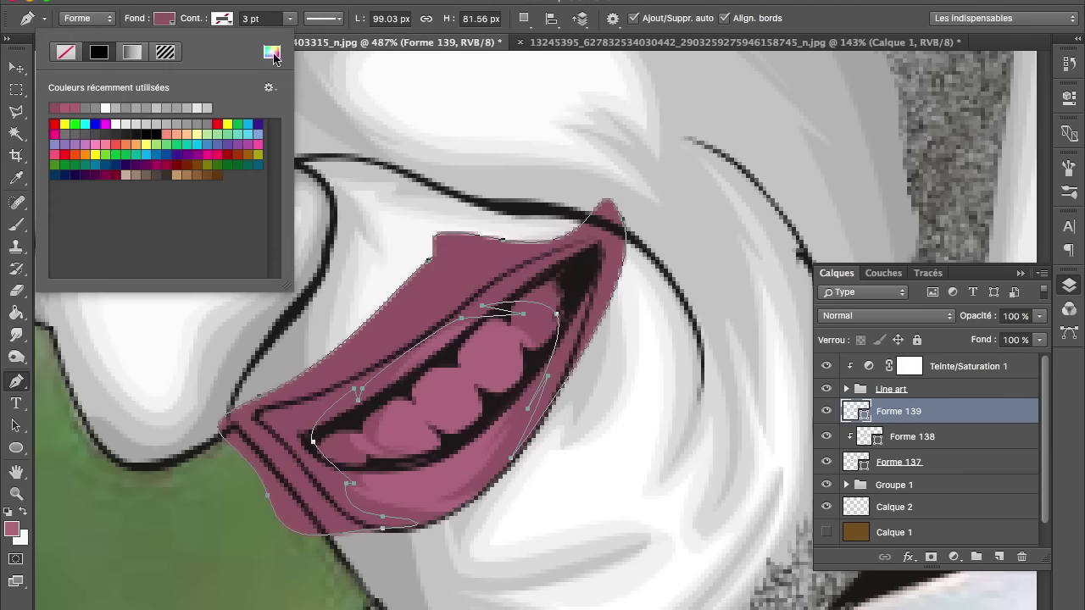
pyautogui.click(271, 51)
pyautogui.click(662, 282)
pyautogui.press('Return')
pyautogui.click(971, 416)
pyautogui.press('Return')
# Draw a lighter pink lower-lip highlight and clip it inside the lip shape with Ctrl+Alt+G.
pyautogui.click(478, 466)
pyautogui.moveTo(391, 495)
pyautogui.mouseDown()
pyautogui.moveTo(376, 500)
pyautogui.moveTo(384, 494)
pyautogui.mouseUp()
pyautogui.moveTo(476, 463); pyautogui.dragTo(491, 460)
pyautogui.click(164, 17)
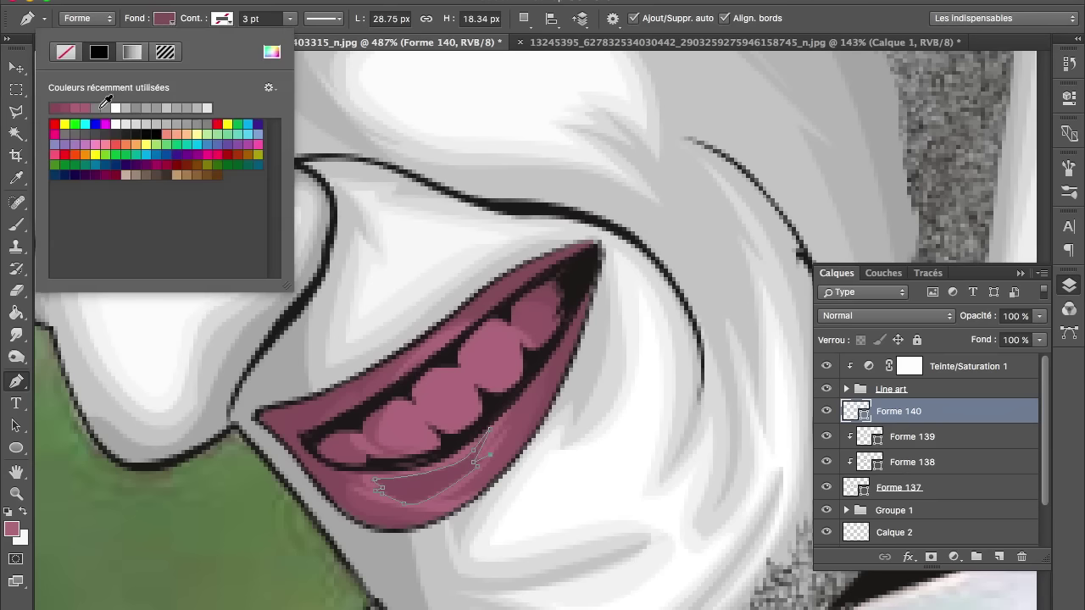
pyautogui.click(271, 51)
pyautogui.click(656, 239)
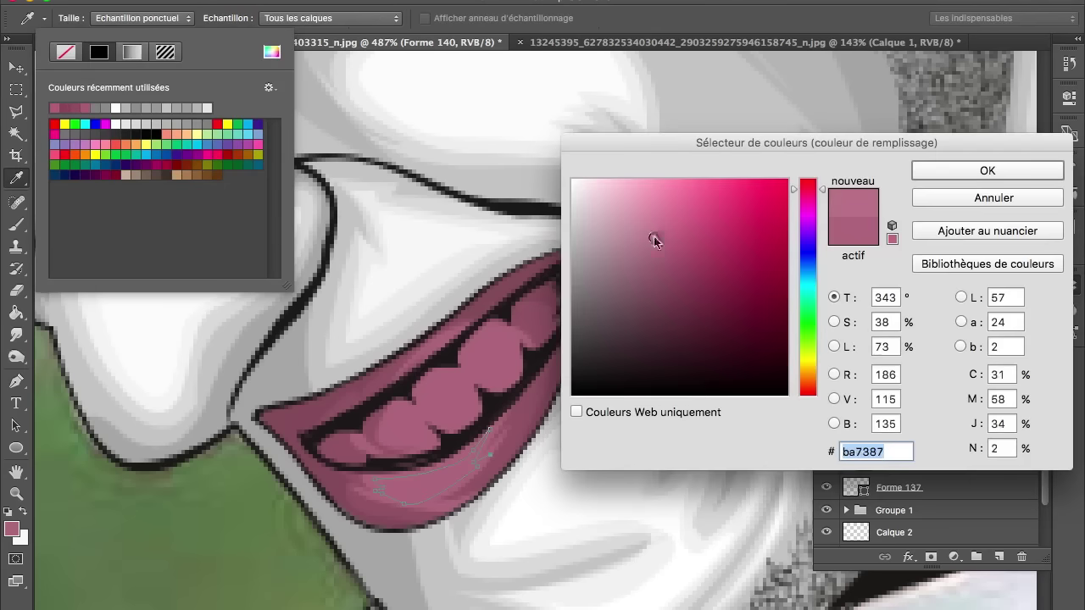
pyautogui.press('Return')
pyautogui.click(169, 19)
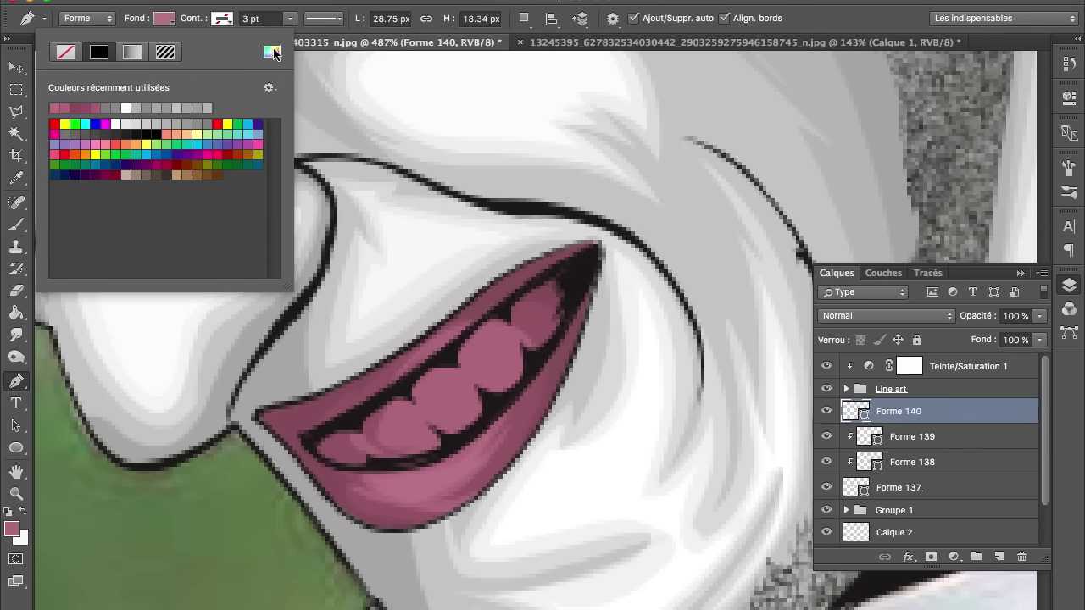
pyautogui.click(272, 52)
pyautogui.click(649, 228)
pyautogui.press('Return')
pyautogui.press('Return')
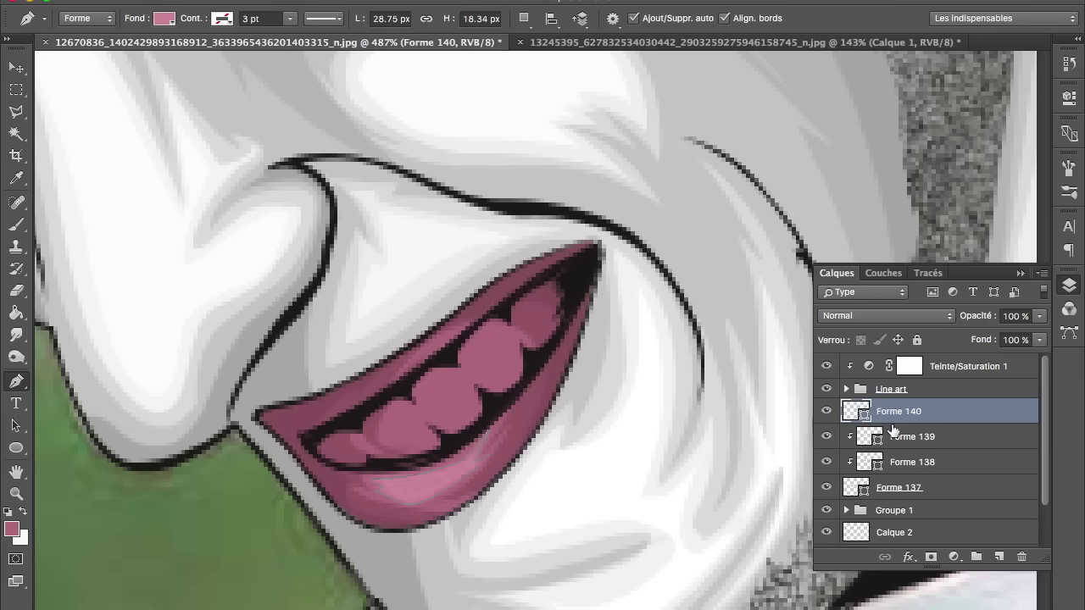
pyautogui.hotkey('ctrl', 'alt', 'g')
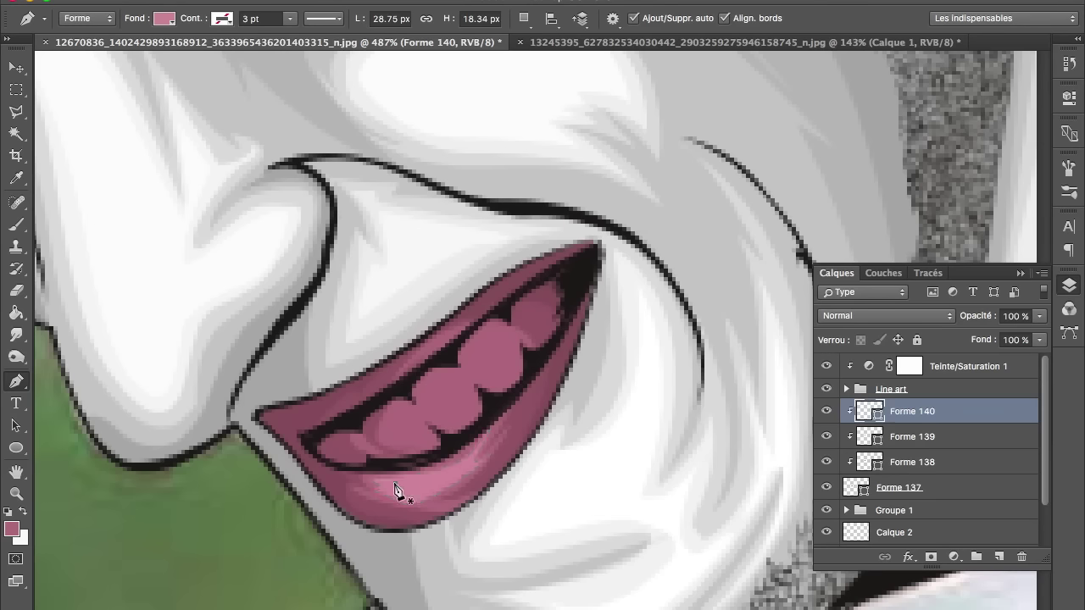
# Add a small triangular lower-lip highlight filled with lighter pink.
pyautogui.moveTo(394, 484); pyautogui.dragTo(419, 497)
pyautogui.click(404, 493)
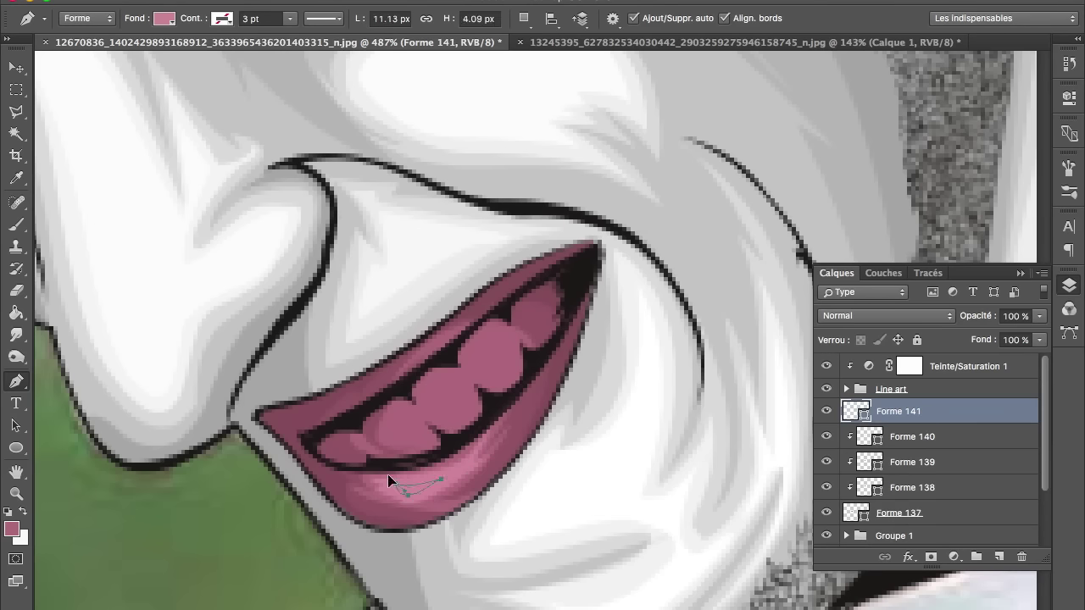
pyautogui.click(166, 17)
pyautogui.click(271, 52)
pyautogui.click(641, 213)
pyautogui.press('Return')
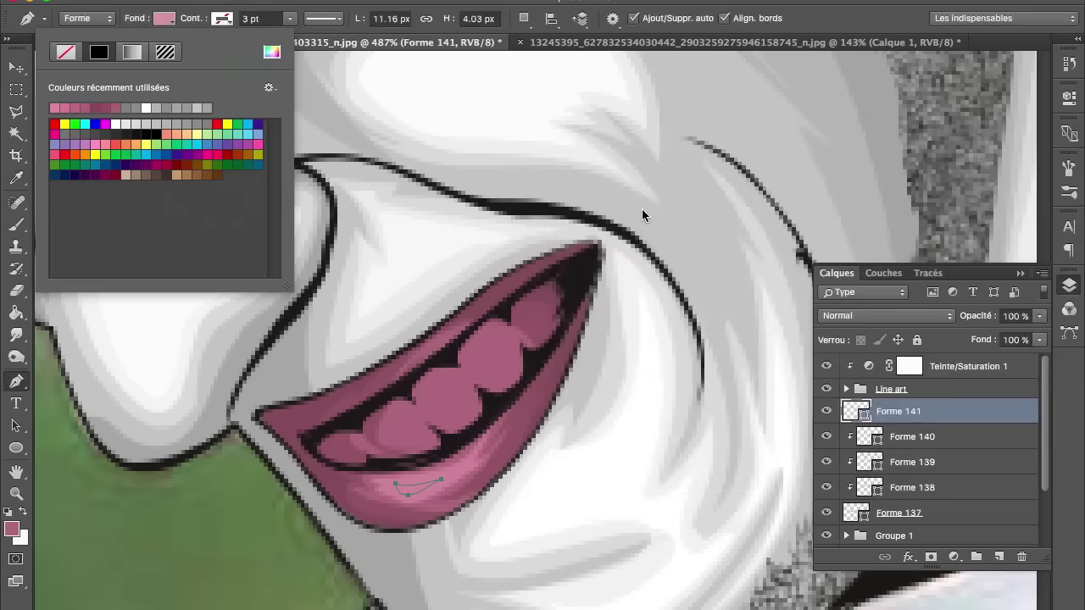
pyautogui.press('Return')
# Clip the lower-lip highlights inside the lips and soften the newest to 74% opacity.
pyautogui.click(439, 512)
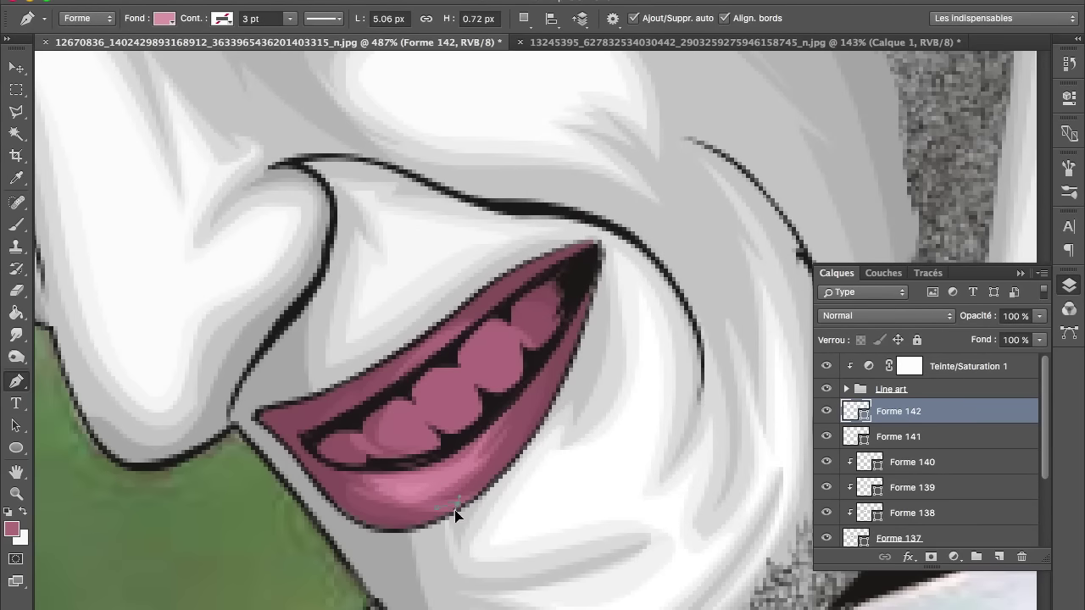
pyautogui.keyDown('alt'); pyautogui.click(924, 449); pyautogui.keyUp('alt')
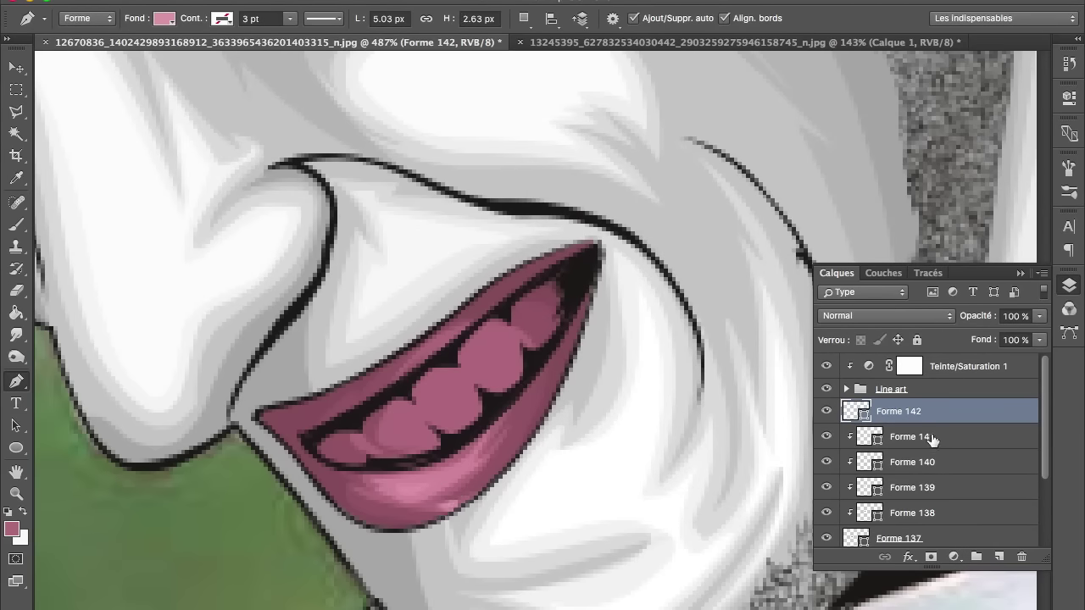
pyautogui.keyDown('alt'); pyautogui.click(943, 424); pyautogui.keyUp('alt')
pyautogui.moveTo(983, 319); pyautogui.dragTo(965, 321)
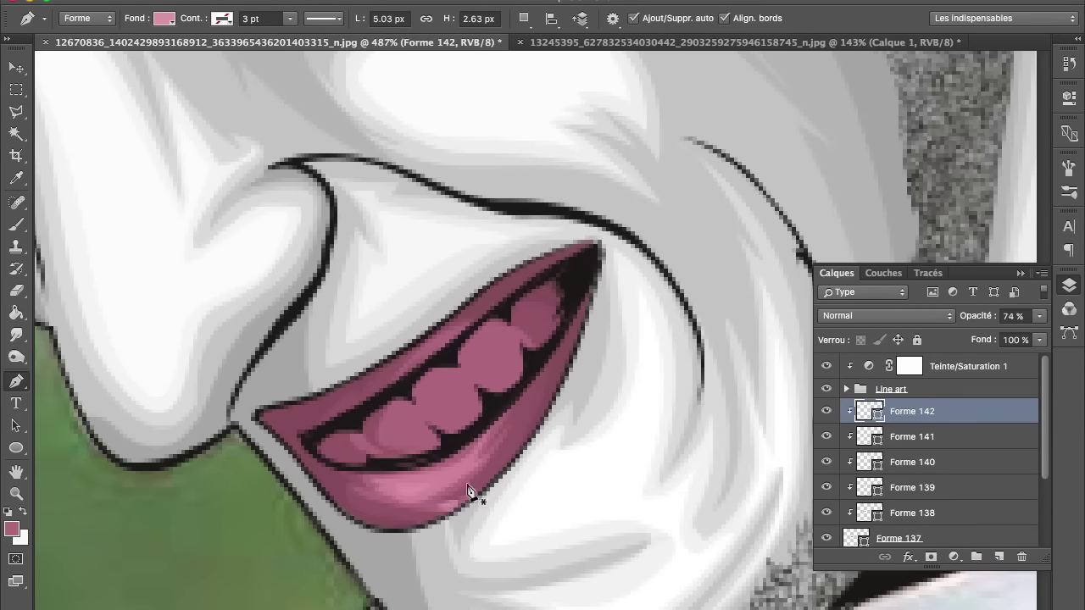
# Draw a small upper-lip highlight shape faded to 41% opacity.
pyautogui.click(421, 356)
pyautogui.click(447, 339)
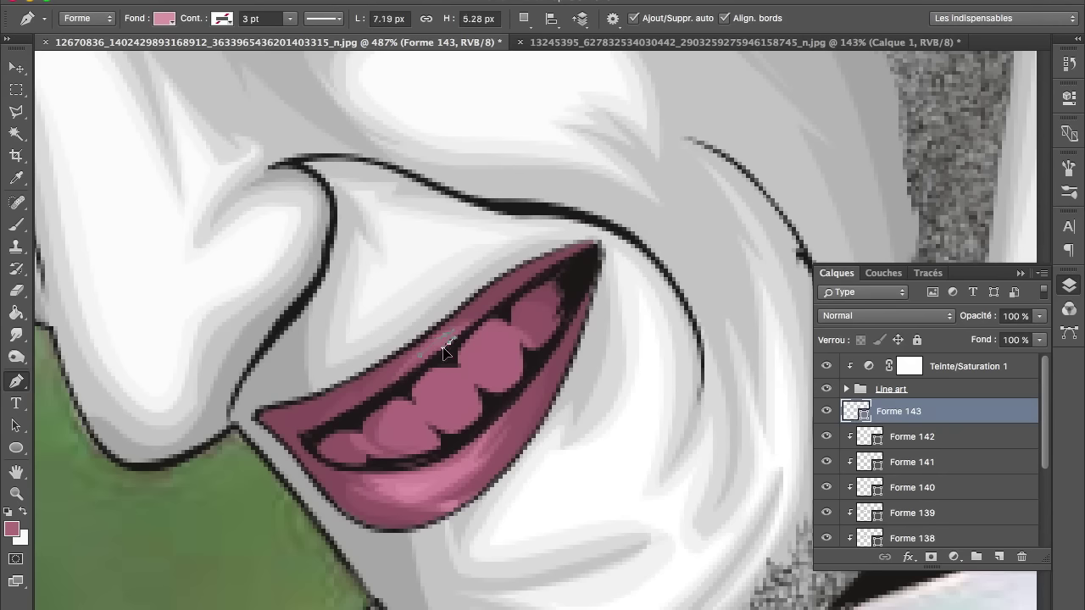
pyautogui.click(452, 341)
pyautogui.moveTo(984, 323); pyautogui.dragTo(952, 322)
# Begin a new pink lip shape, Forme 144, at the upper lip corner.
pyautogui.scroll(-5, 627, 405)
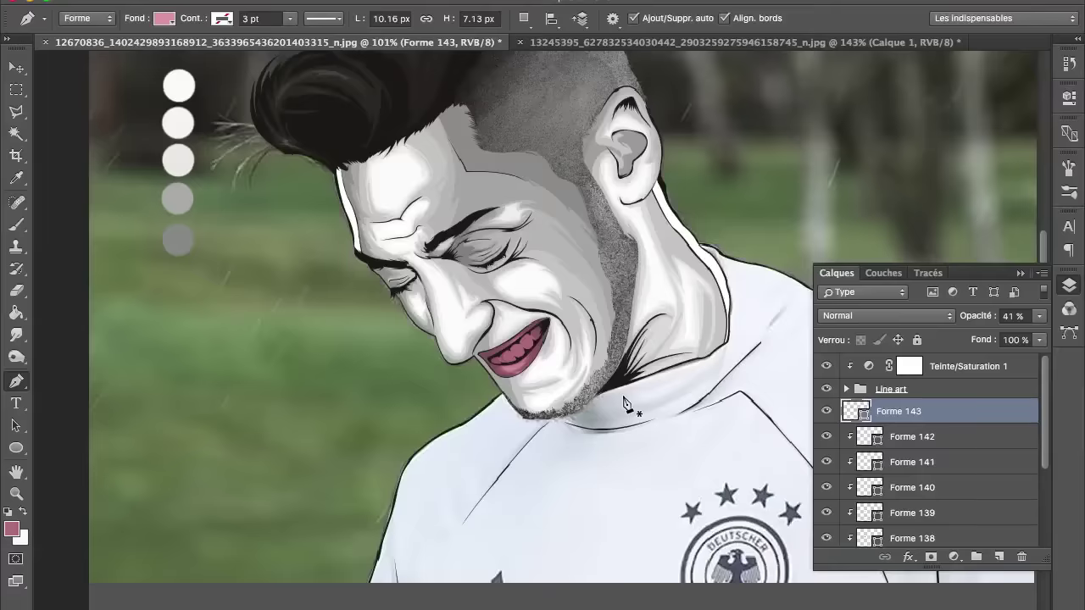
pyautogui.scroll(1, 623, 403)
pyautogui.scroll(1, 624, 402)
pyautogui.scroll(1, 623, 402)
pyautogui.scroll(2, 623, 403)
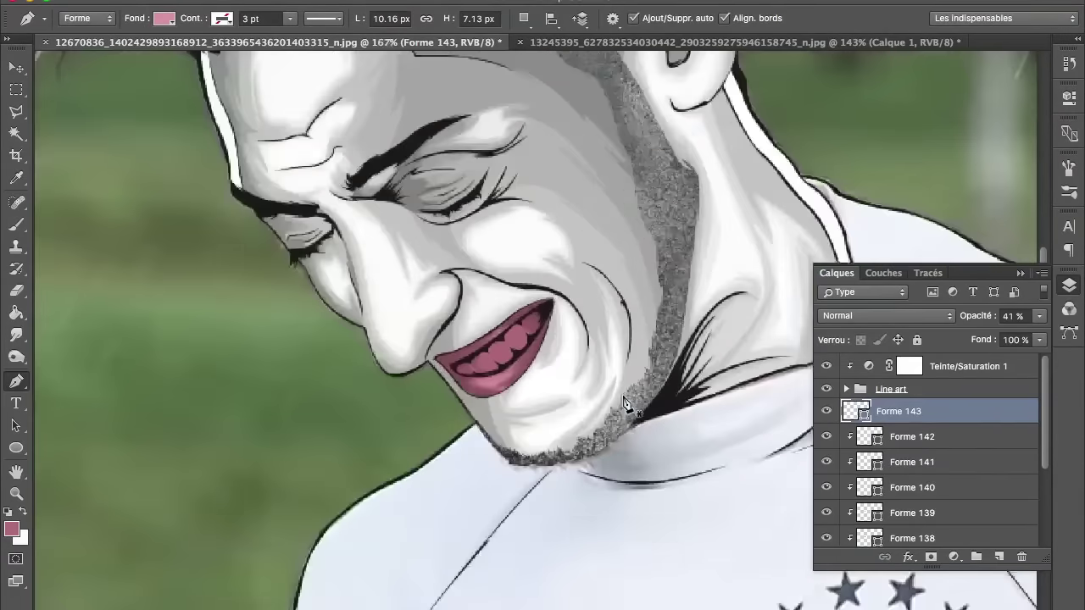
pyautogui.scroll(2, 624, 404)
pyautogui.scroll(2, 627, 405)
pyautogui.click(467, 390)
# Close the new lip shape and fill it with a darker mauve.
pyautogui.moveTo(439, 436); pyautogui.dragTo(444, 447)
pyautogui.moveTo(505, 492); pyautogui.dragTo(553, 497)
pyautogui.moveTo(388, 462); pyautogui.dragTo(373, 413)
pyautogui.click(438, 364)
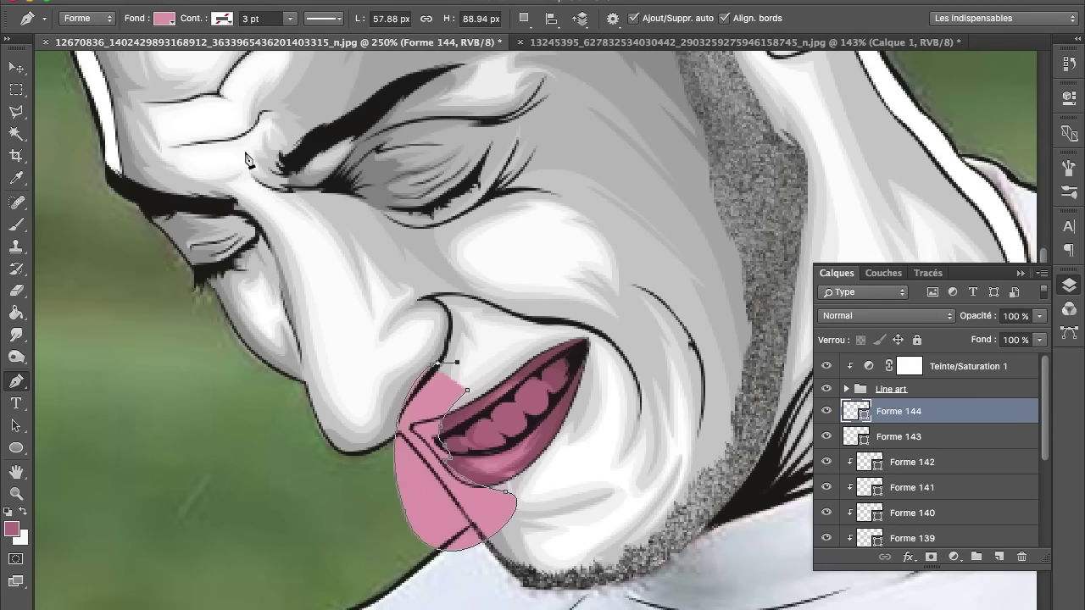
pyautogui.click(164, 18)
pyautogui.click(106, 107)
pyautogui.click(271, 51)
pyautogui.click(671, 306)
pyautogui.press('Return')
# Clip the faded upper-lip and dark mauve shapes inside the lips, then widen the dark shape slightly.
pyautogui.keyDown('alt'); pyautogui.click(976, 448); pyautogui.keyUp('alt')
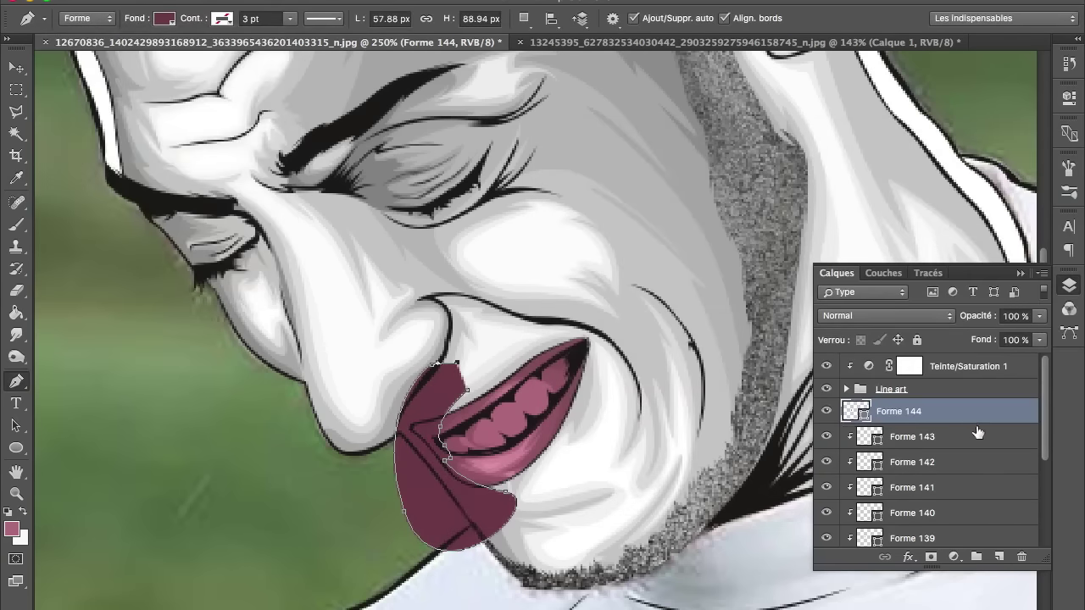
pyautogui.keyDown('alt'); pyautogui.click(983, 423); pyautogui.keyUp('alt')
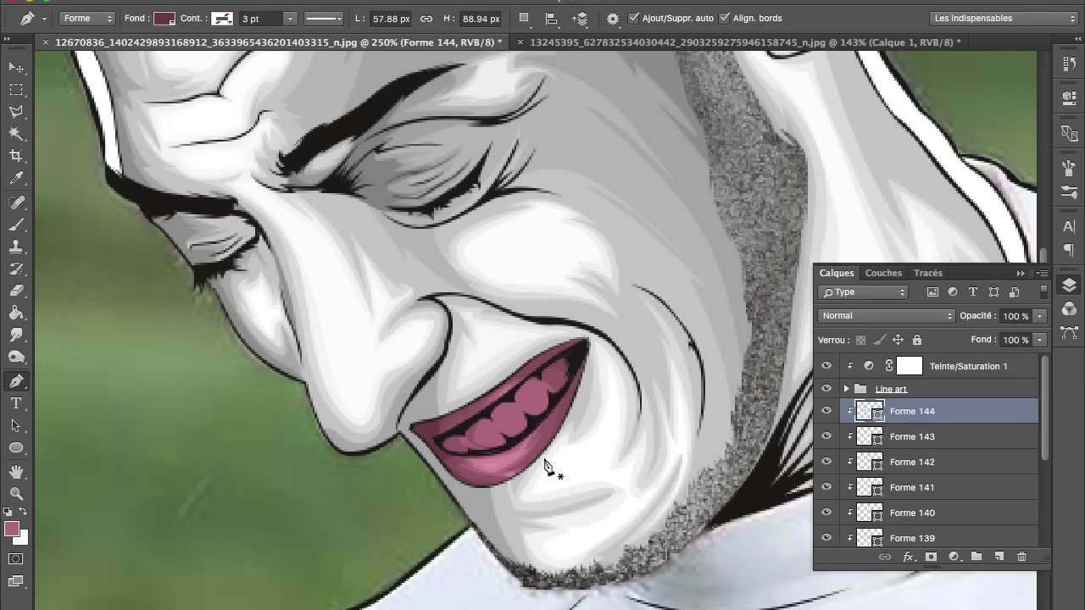
pyautogui.hotkey('ctrl', 't')
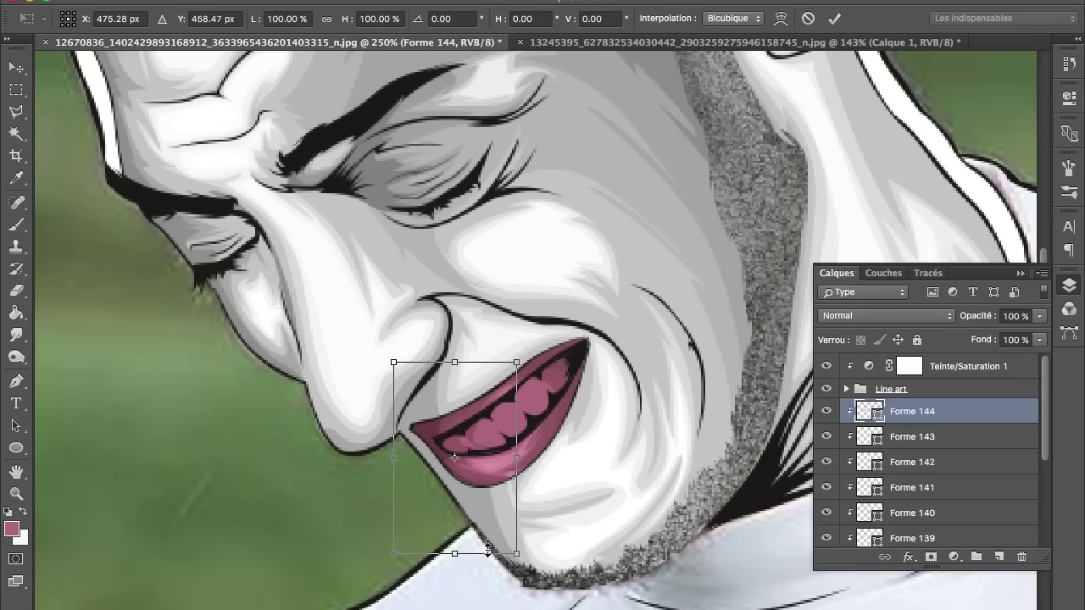
pyautogui.moveTo(487, 549); pyautogui.dragTo(525, 544)
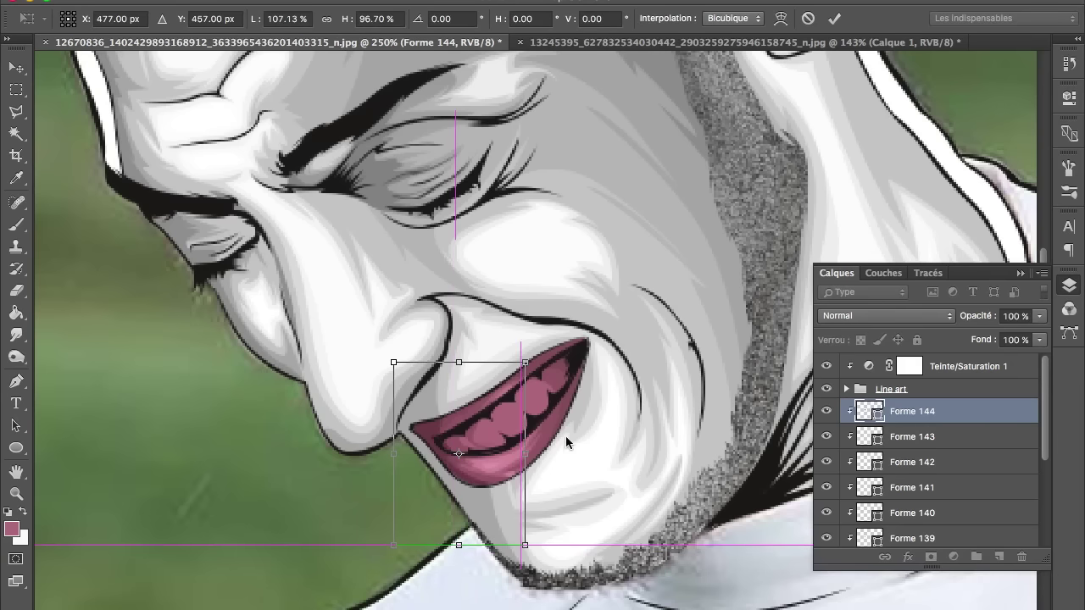
pyautogui.press('Return')
# Draw a small black-filled shape along the lower lip corner.
pyautogui.press('p')
pyautogui.click(431, 443)
pyautogui.scroll(3, 430, 444)
pyautogui.scroll(-2, 431, 444)
pyautogui.moveTo(380, 518)
pyautogui.mouseDown()
pyautogui.moveTo(373, 527)
pyautogui.moveTo(403, 570)
pyautogui.moveTo(392, 552)
pyautogui.mouseUp()
pyautogui.rightClick(392, 553)
pyautogui.press('Escape')
pyautogui.click(440, 547)
pyautogui.moveTo(420, 548); pyautogui.dragTo(397, 528)
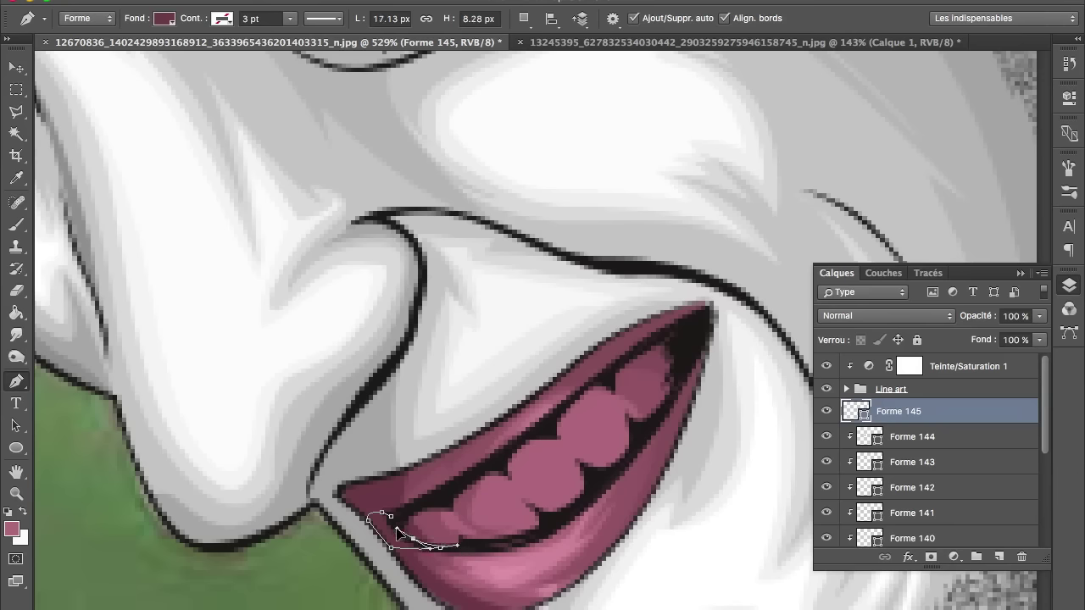
pyautogui.click(164, 18)
pyautogui.click(161, 127)
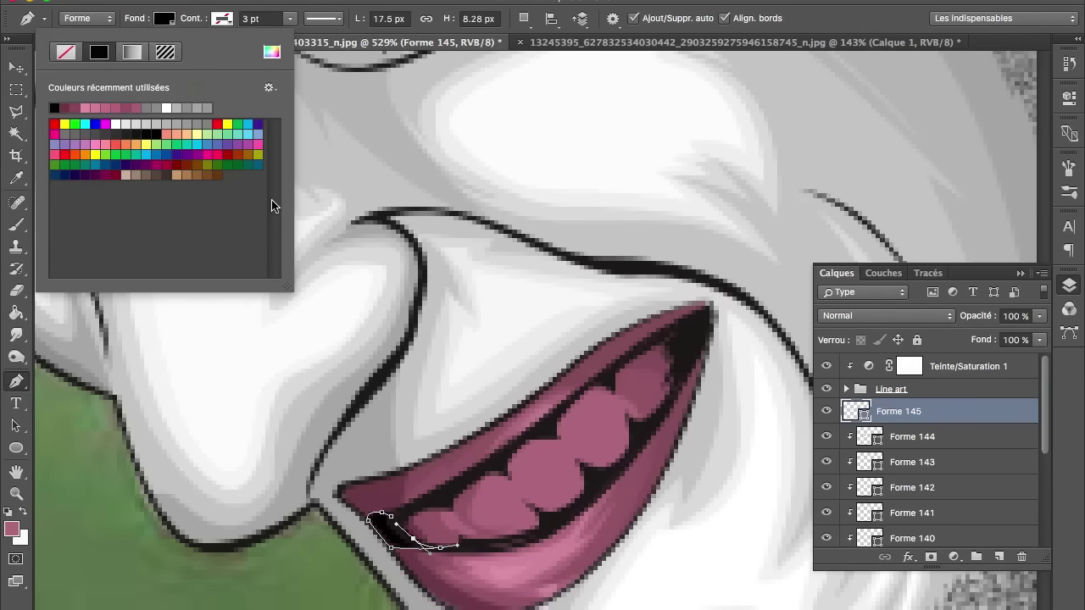
pyautogui.press('Return')
pyautogui.press('Escape')
# Hide and delete the black corner shape.
pyautogui.scroll(-5, 406, 343)
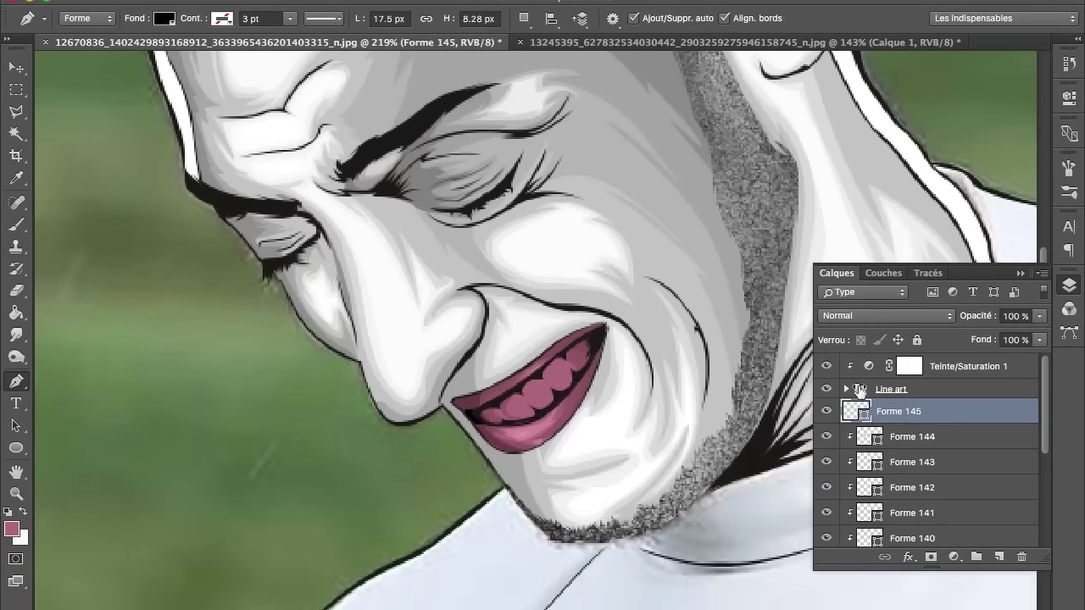
pyautogui.scroll(-2, 725, 407)
pyautogui.scroll(-2, 725, 406)
pyautogui.click(826, 411)
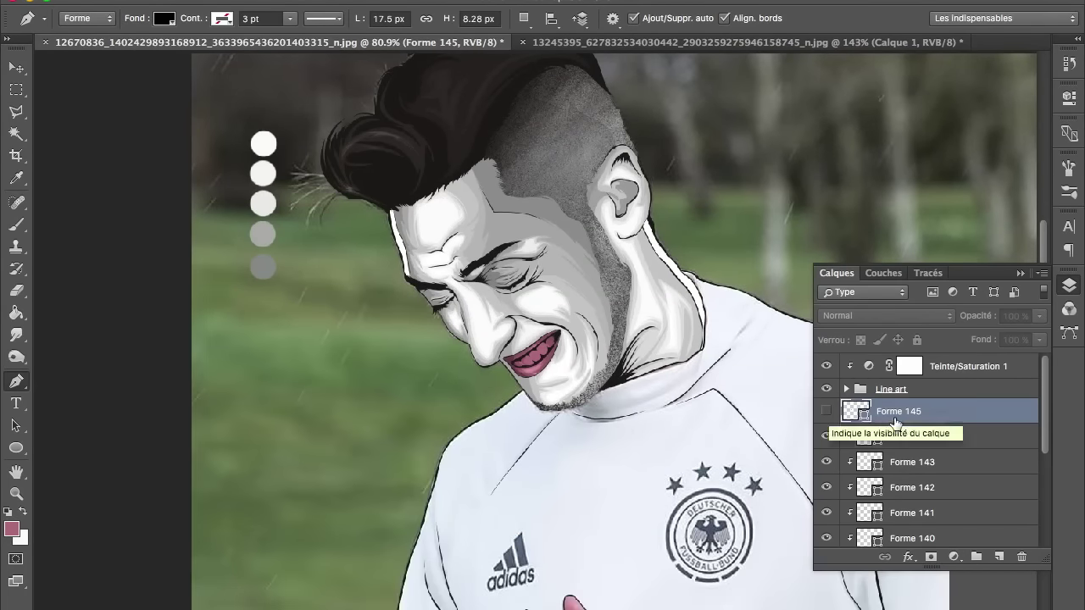
pyautogui.press('Delete')
# Trace the mouth-interior outline along the upper teeth to the mouth corner.
pyautogui.scroll(1, 487, 422)
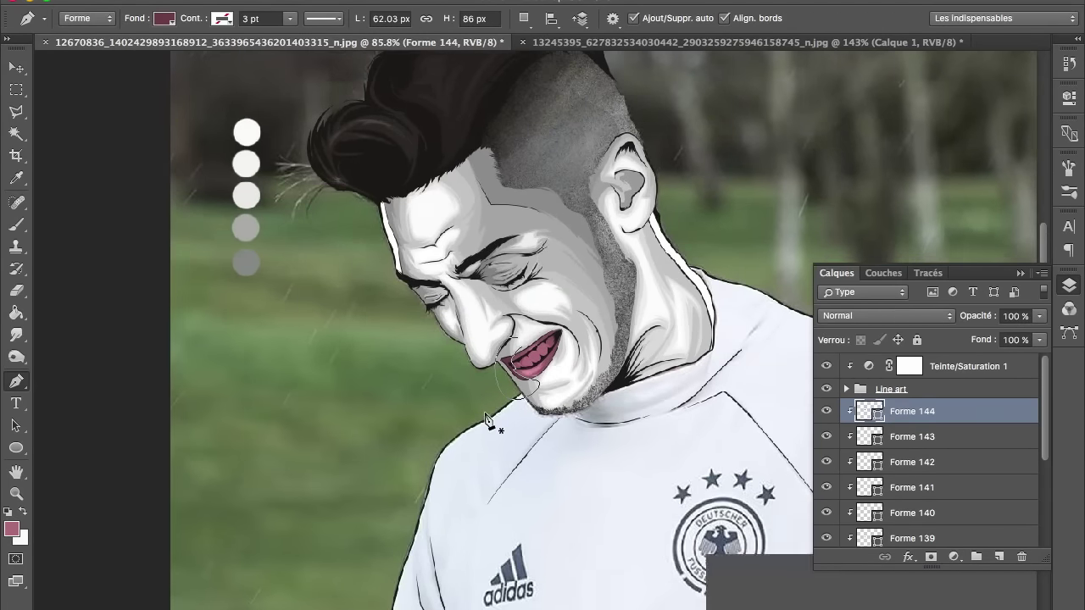
pyautogui.scroll(2, 475, 441)
pyautogui.scroll(2, 466, 458)
pyautogui.scroll(3, 454, 477)
pyautogui.scroll(1, 455, 477)
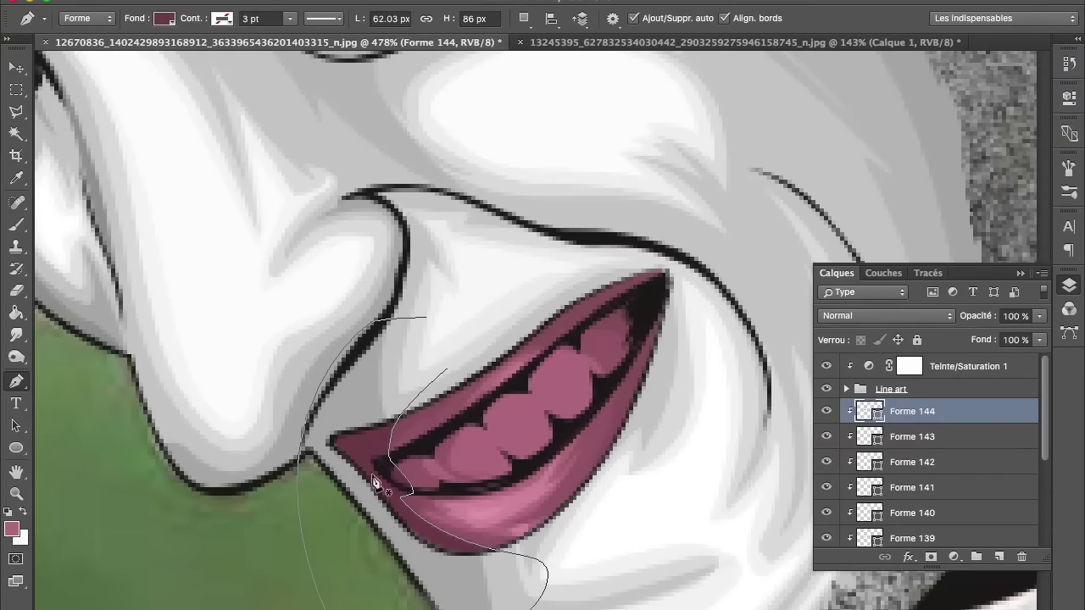
pyautogui.click(383, 466)
pyautogui.click(435, 435)
pyautogui.click(565, 345)
pyautogui.click(629, 293)
pyautogui.click(641, 333)
# Carry the outline down along the lower teeth and close the mouth-interior shape.
pyautogui.click(628, 352)
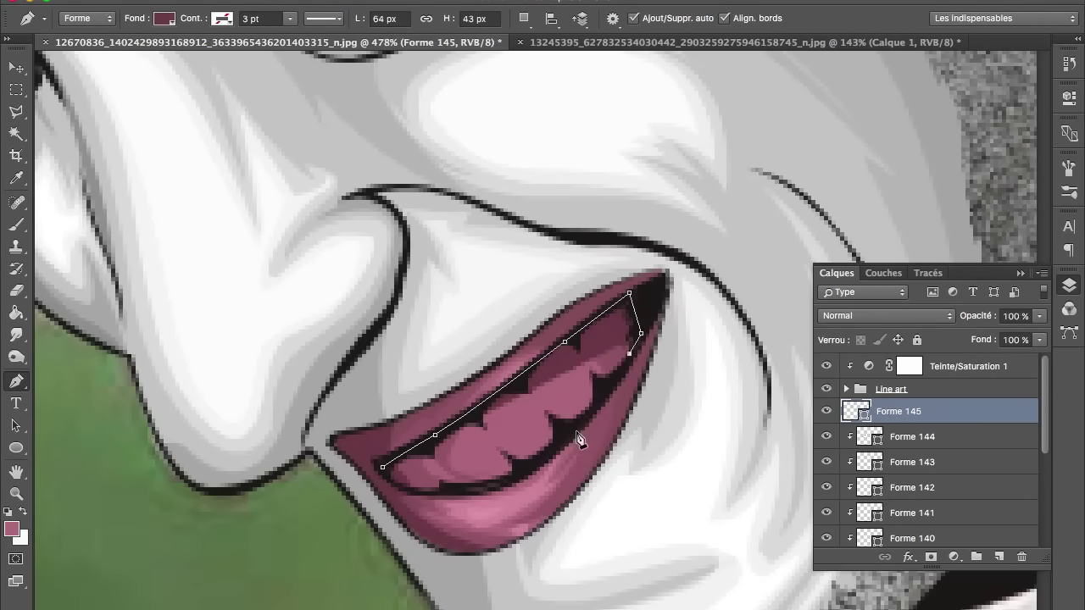
pyautogui.click(600, 402)
pyautogui.click(540, 463)
pyautogui.moveTo(467, 494); pyautogui.dragTo(443, 497)
pyautogui.moveTo(383, 466); pyautogui.dragTo(385, 434)
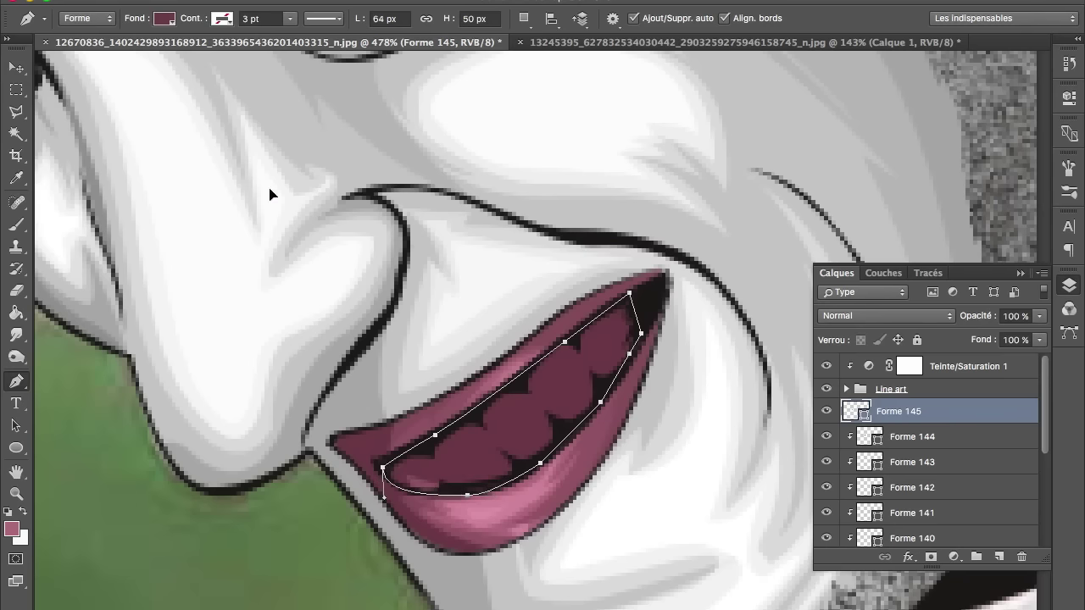
pyautogui.click(163, 18)
# Fill the teeth shape light grey and draw a large new shape around the mouth.
pyautogui.doubleClick(124, 125)
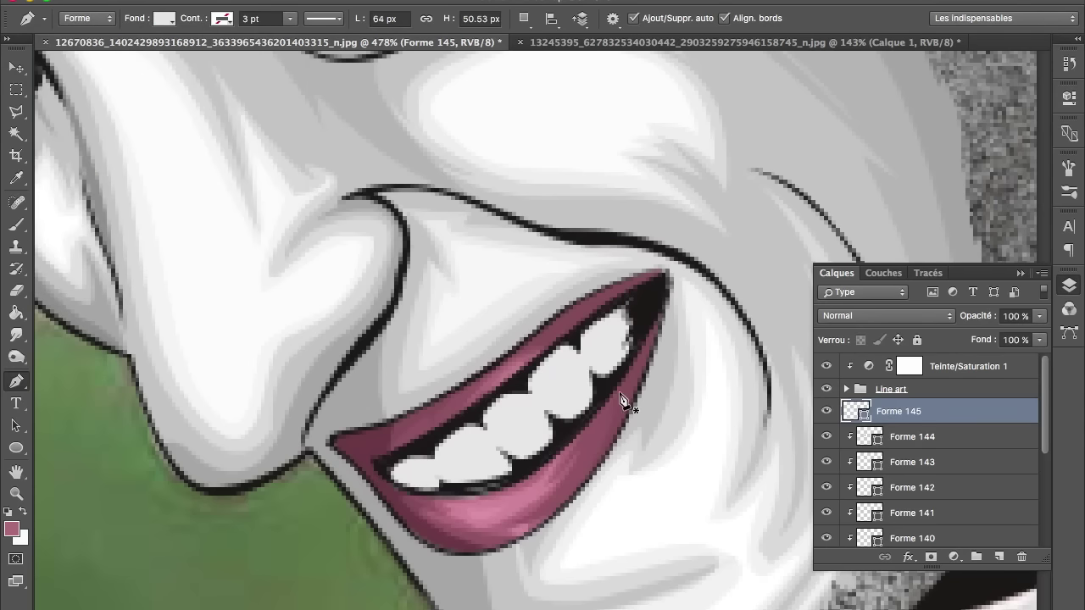
pyautogui.click(628, 365)
pyautogui.moveTo(601, 328); pyautogui.dragTo(583, 337)
pyautogui.click(576, 370)
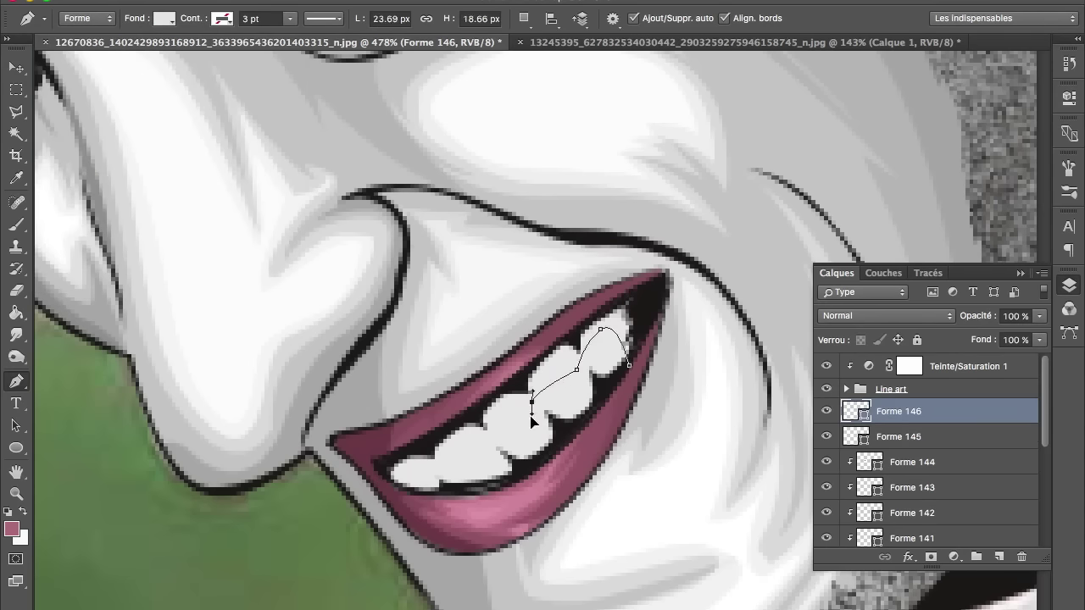
pyautogui.moveTo(544, 401); pyautogui.dragTo(547, 428)
pyautogui.click(495, 442)
pyautogui.moveTo(434, 467); pyautogui.dragTo(477, 314)
pyautogui.moveTo(568, 253); pyautogui.dragTo(610, 240)
pyautogui.click(697, 276)
pyautogui.click(739, 342)
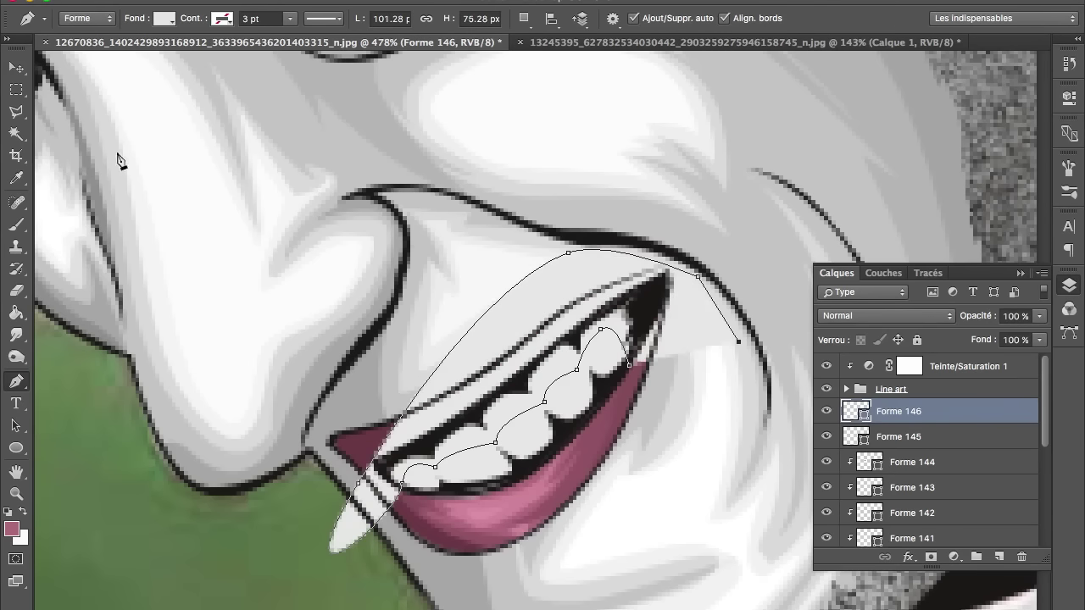
pyautogui.click(629, 365)
# Give the new shape a light grey fill and clip both grey shapes to the layer below.
pyautogui.click(164, 18)
pyautogui.doubleClick(155, 127)
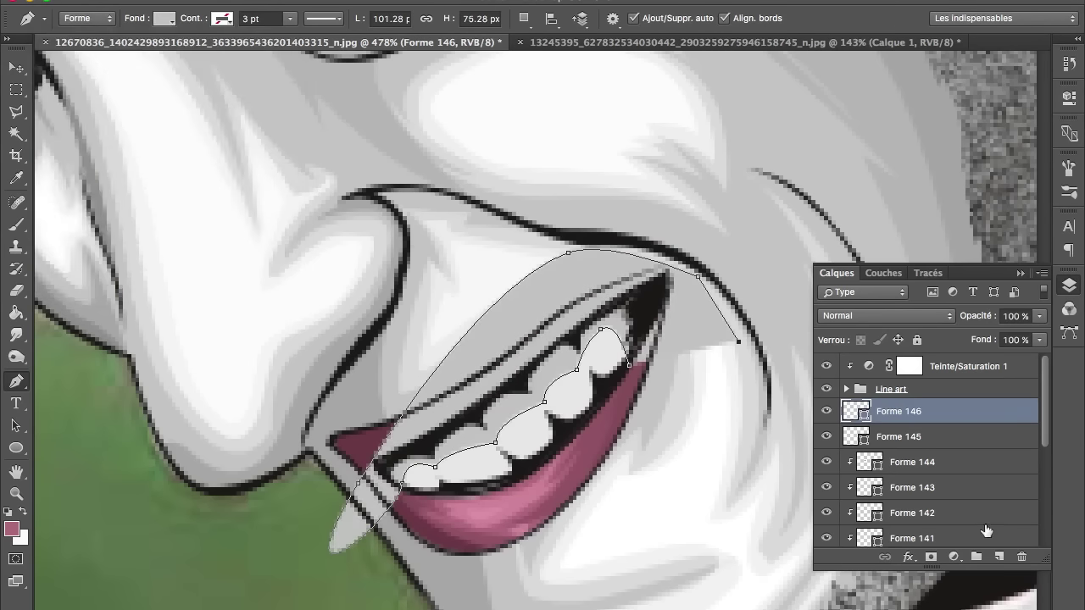
pyautogui.keyDown('alt'); pyautogui.click(943, 440); pyautogui.keyUp('alt')
pyautogui.keyDown('alt'); pyautogui.click(946, 424); pyautogui.keyUp('alt')
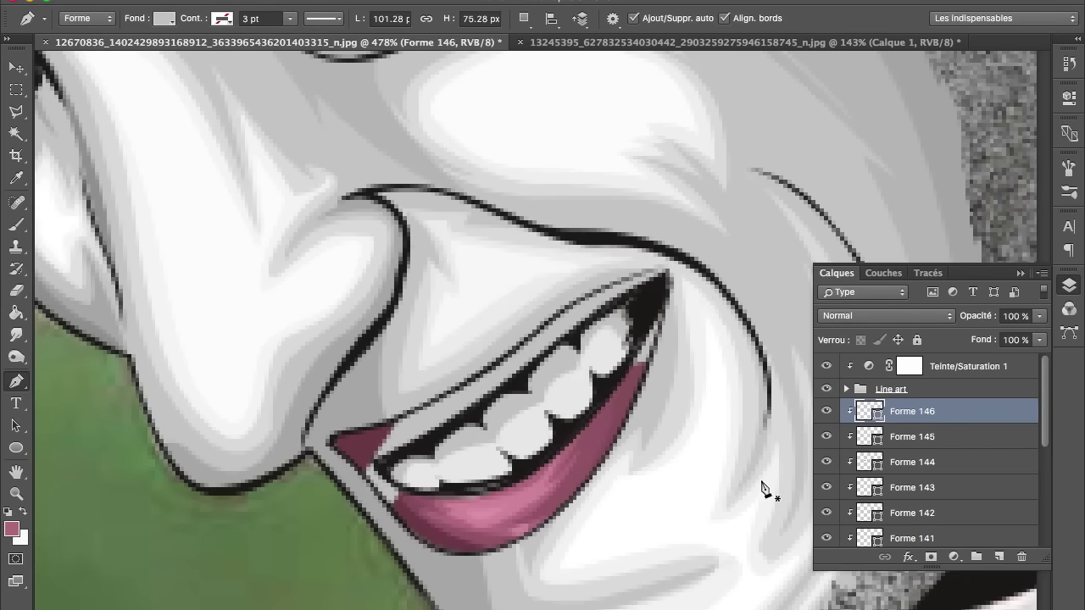
# Rasterize the grey shape and set the eraser to 6 px at 100% opacity.
pyautogui.click(17, 291)
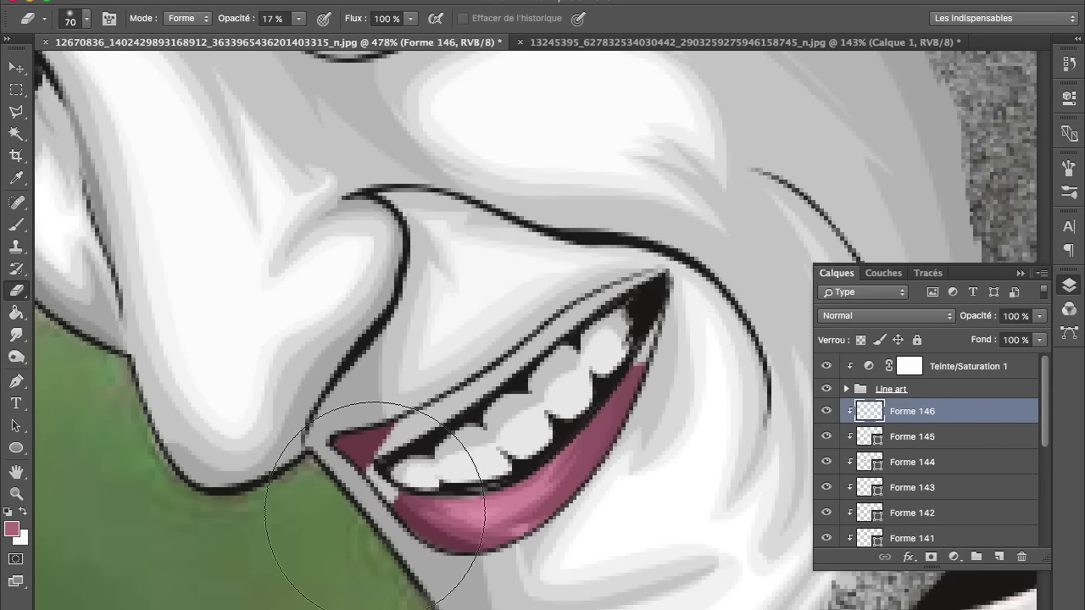
pyautogui.click(666, 220)
pyautogui.rightClick(344, 377)
pyautogui.moveTo(465, 419); pyautogui.dragTo(428, 421)
pyautogui.press('Return')
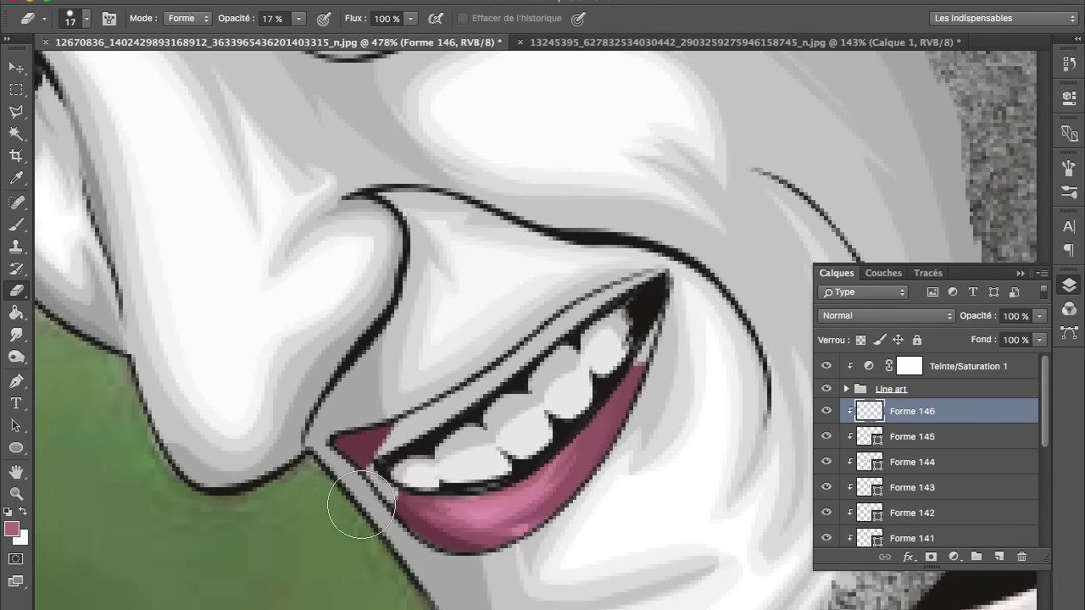
pyautogui.rightClick(369, 509)
pyautogui.rightClick(424, 541)
pyautogui.press('Escape')
pyautogui.moveTo(466, 421); pyautogui.dragTo(456, 421)
pyautogui.press('Return')
pyautogui.moveTo(224, 17); pyautogui.dragTo(317, 17)
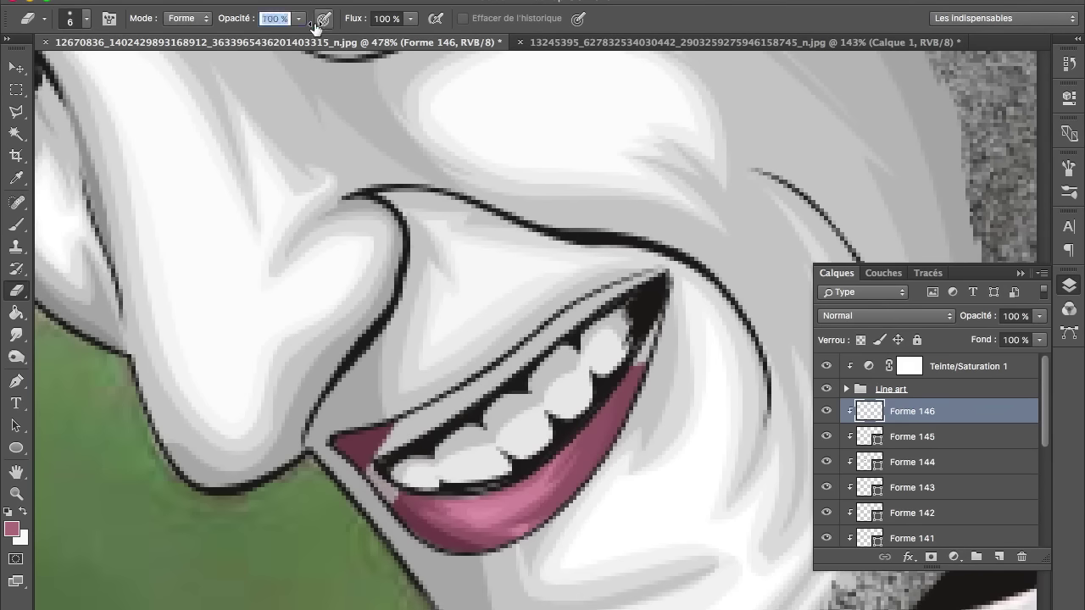
# Erase the grey highlight off the upper lip edge and lower its opacity to 59%.
pyautogui.moveTo(381, 456)
pyautogui.mouseDown()
pyautogui.moveTo(576, 315)
pyautogui.moveTo(657, 279)
pyautogui.moveTo(576, 302)
pyautogui.mouseUp()
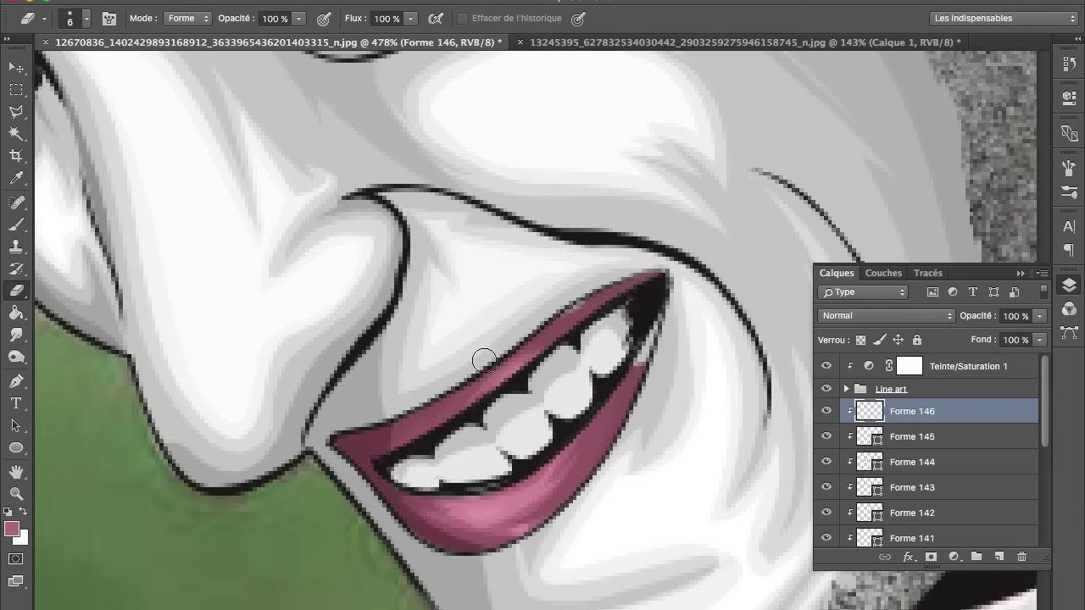
pyautogui.moveTo(640, 378); pyautogui.dragTo(638, 398)
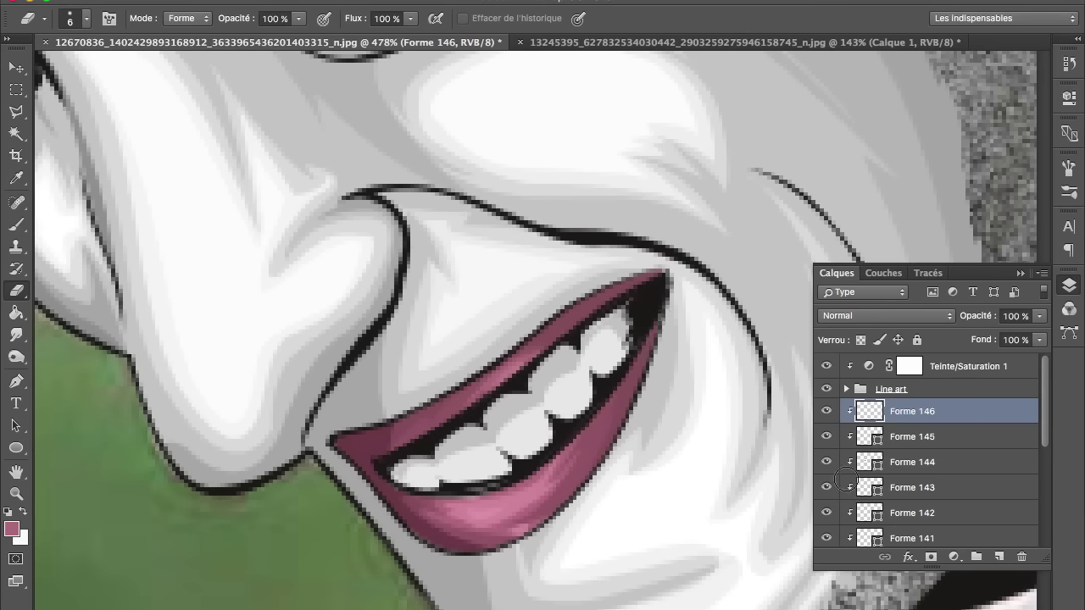
pyautogui.moveTo(978, 318); pyautogui.dragTo(944, 322)
pyautogui.click(16, 382)
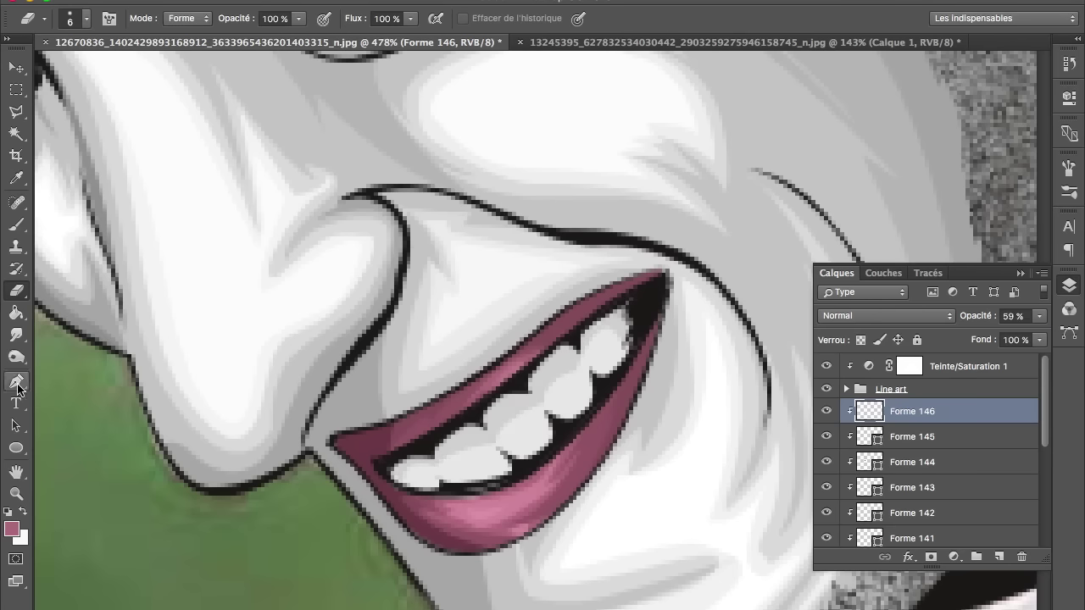
# Draw a small light grey shape at the left lip corner.
pyautogui.click(430, 446)
pyautogui.moveTo(421, 539); pyautogui.dragTo(395, 524)
pyautogui.click(373, 459)
pyautogui.moveTo(390, 439); pyautogui.dragTo(421, 432)
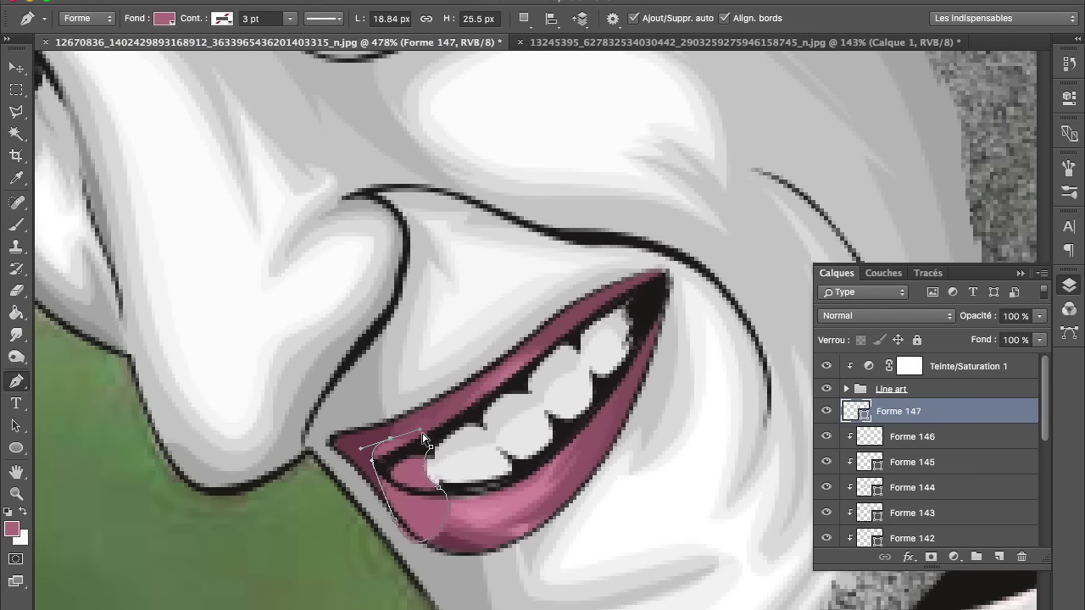
pyautogui.click(431, 447)
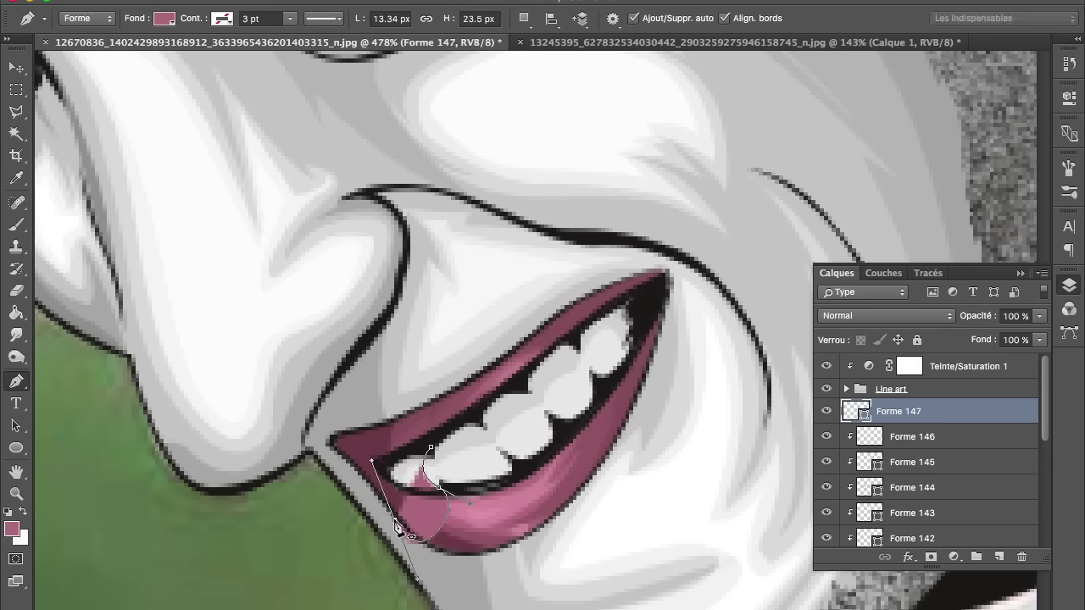
pyautogui.moveTo(426, 483); pyautogui.dragTo(444, 498)
pyautogui.moveTo(383, 468); pyautogui.dragTo(387, 442)
pyautogui.click(431, 446)
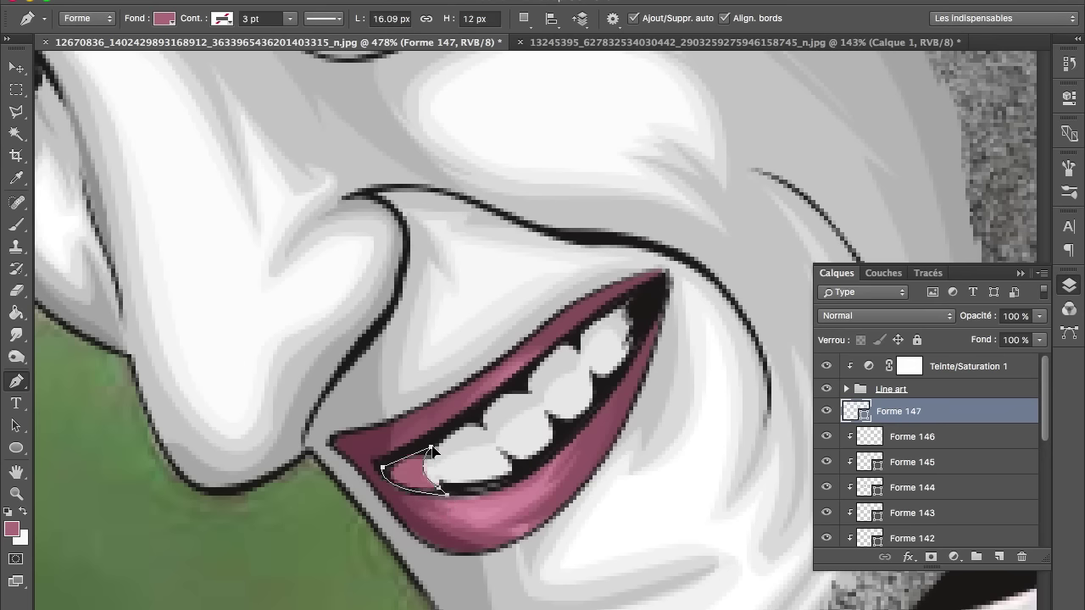
pyautogui.click(164, 18)
pyautogui.click(445, 213)
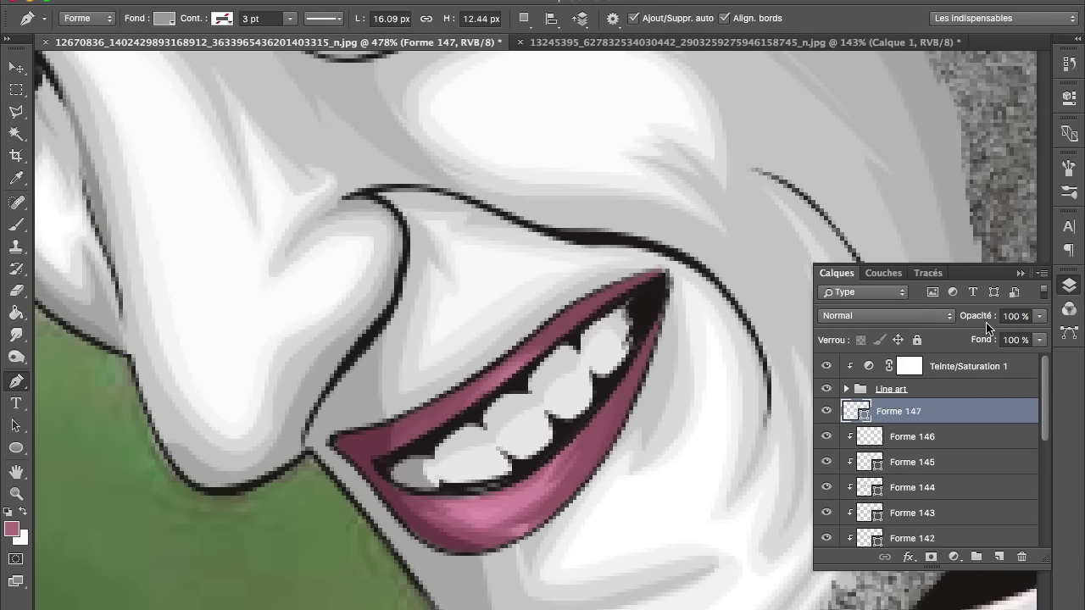
# Keep the corner shape at 100% opacity and clip it to the layer below.
pyautogui.moveTo(987, 329); pyautogui.dragTo(949, 322)
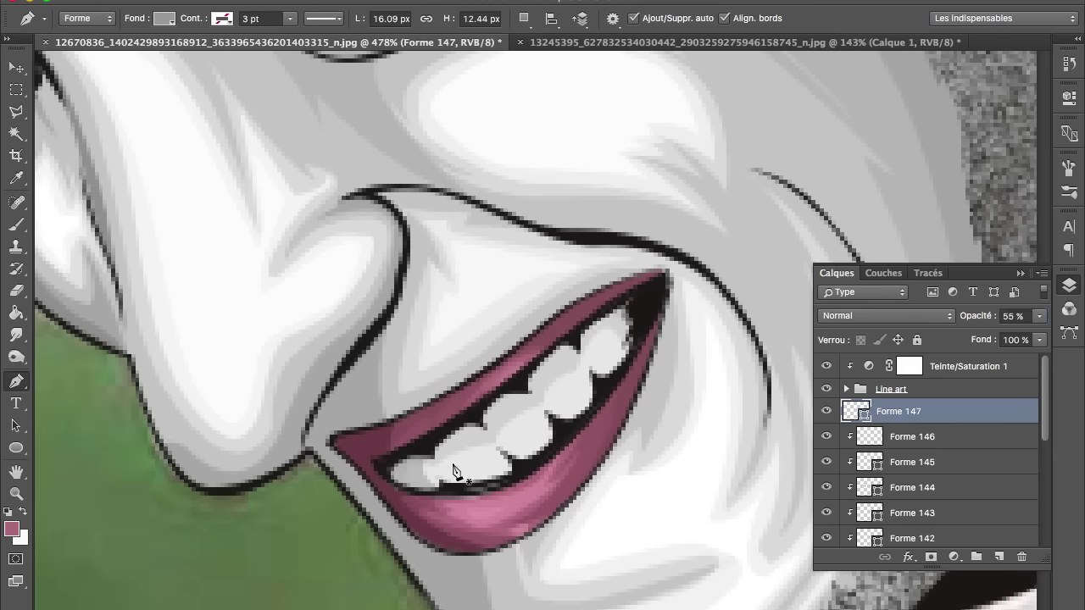
pyautogui.click(1013, 315)
pyautogui.write('100')
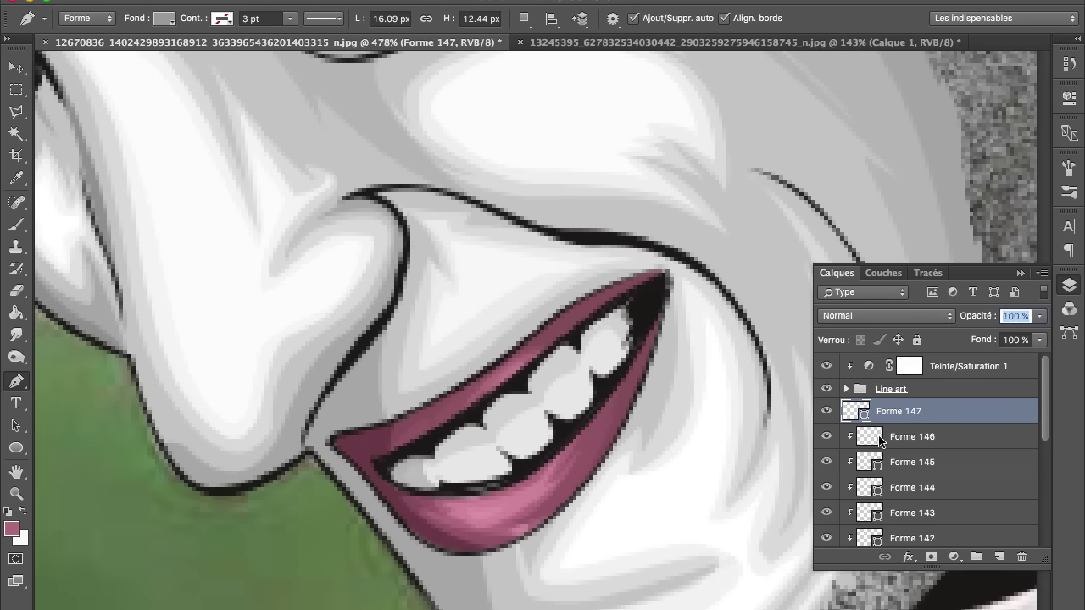
pyautogui.press('Return')
pyautogui.keyDown('alt'); pyautogui.click(903, 420); pyautogui.keyUp('alt')
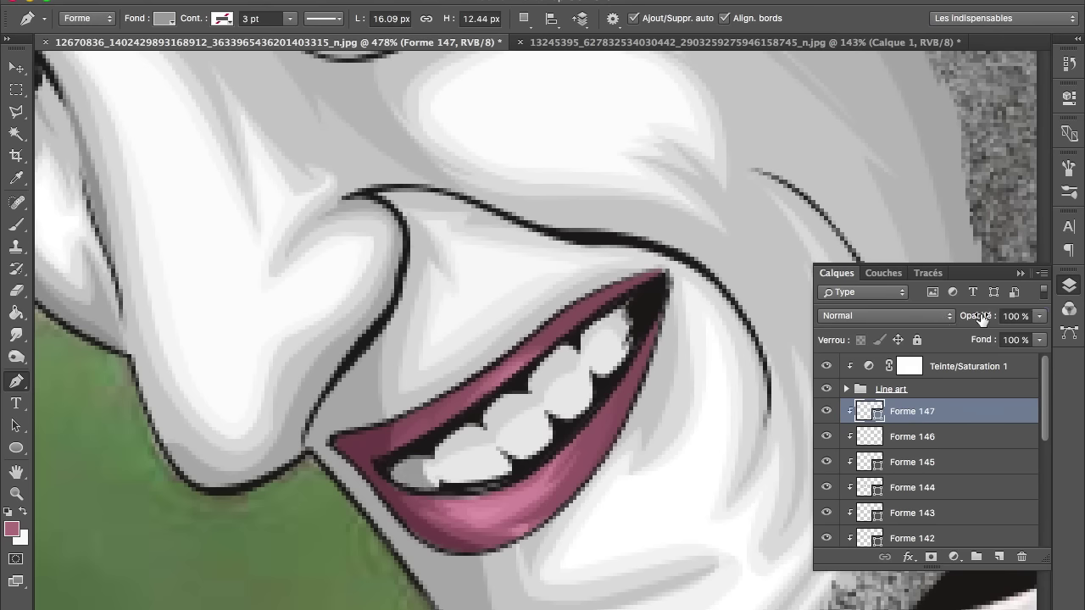
# Warp the translucent grey highlight shape Forme 146.
pyautogui.click(932, 437)
pyautogui.hotkey('ctrl', 't')
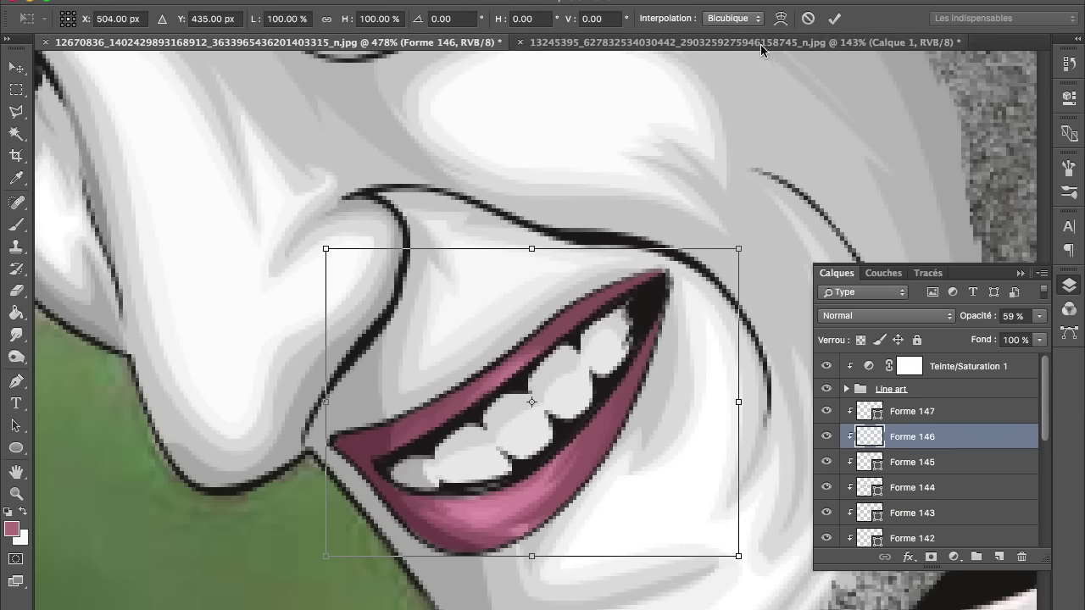
pyautogui.click(780, 18)
pyautogui.press('Escape')
pyautogui.press('p')
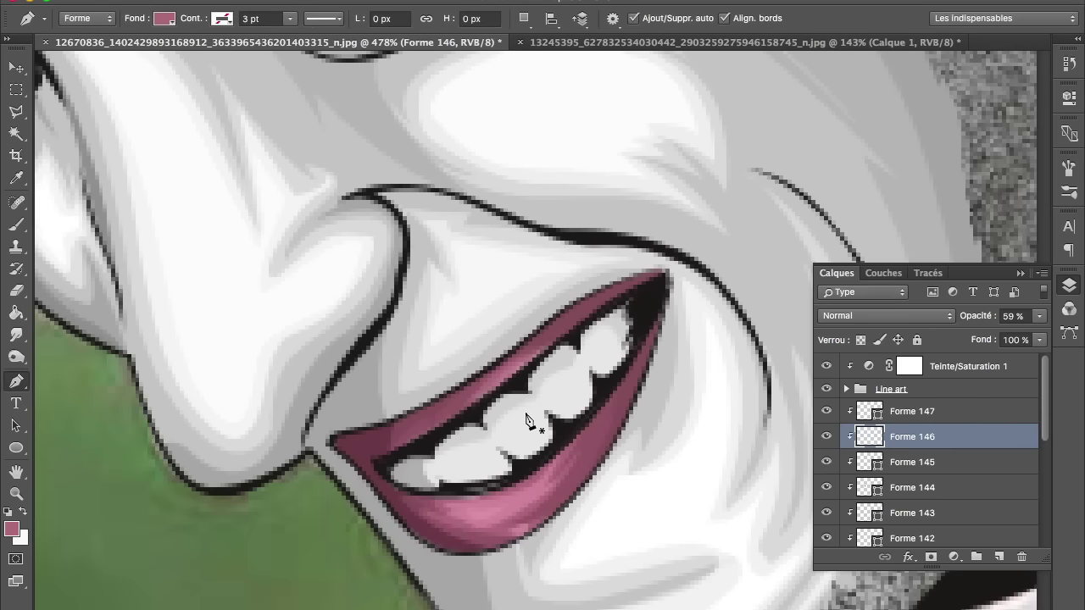
# Draw a white highlight shape on the first lower tooth.
pyautogui.click(431, 464)
pyautogui.rightClick(442, 471)
pyautogui.click(447, 458)
pyautogui.moveTo(483, 446)
pyautogui.mouseDown()
pyautogui.moveTo(494, 456)
pyautogui.moveTo(480, 477)
pyautogui.mouseUp()
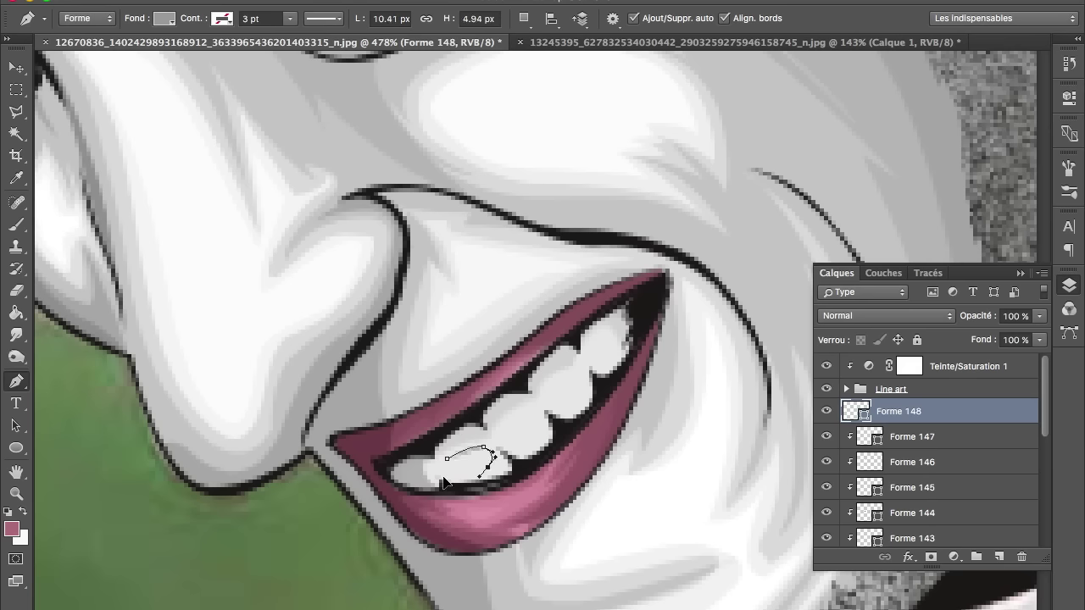
pyautogui.click(447, 458)
pyautogui.click(164, 19)
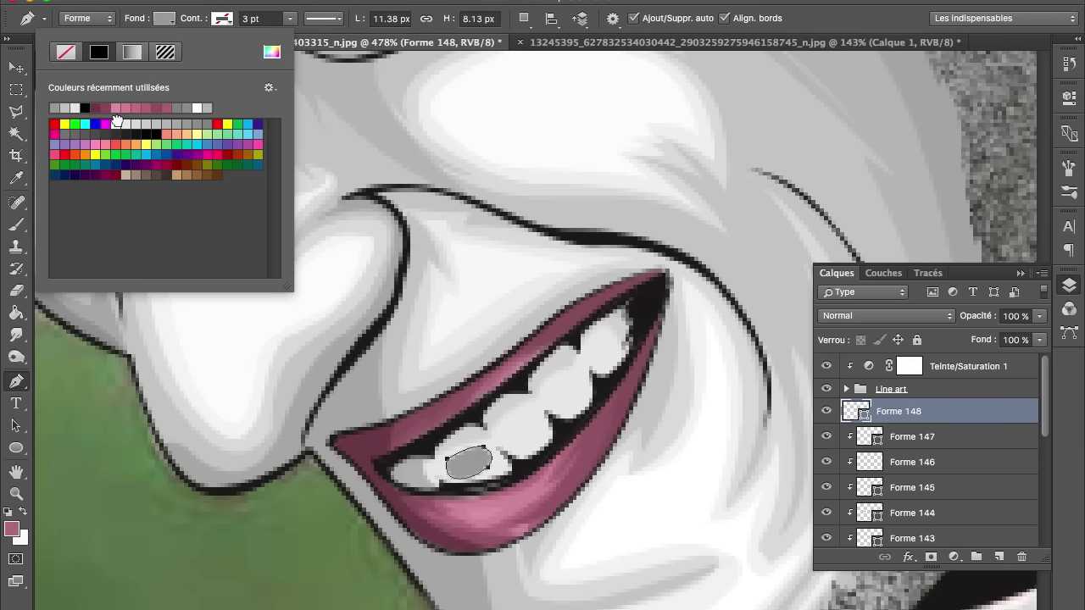
pyautogui.doubleClick(116, 124)
# Add white highlight shapes on the second, third and fourth teeth.
pyautogui.click(500, 438)
pyautogui.moveTo(517, 449)
pyautogui.mouseDown()
pyautogui.moveTo(540, 433)
pyautogui.moveTo(536, 410)
pyautogui.mouseUp()
pyautogui.click(500, 434)
pyautogui.click(560, 409)
pyautogui.click(582, 398)
pyautogui.click(579, 371)
pyautogui.click(559, 409)
pyautogui.click(603, 365)
pyautogui.click(599, 343)
# Clip the four tooth highlights to the layer below at 67% opacity.
pyautogui.click(603, 365)
pyautogui.keyDown('shift'); pyautogui.click(920, 490); pyautogui.keyUp('shift')
pyautogui.keyDown('alt'); pyautogui.click(927, 500); pyautogui.keyUp('alt')
pyautogui.moveTo(983, 320); pyautogui.dragTo(955, 322)
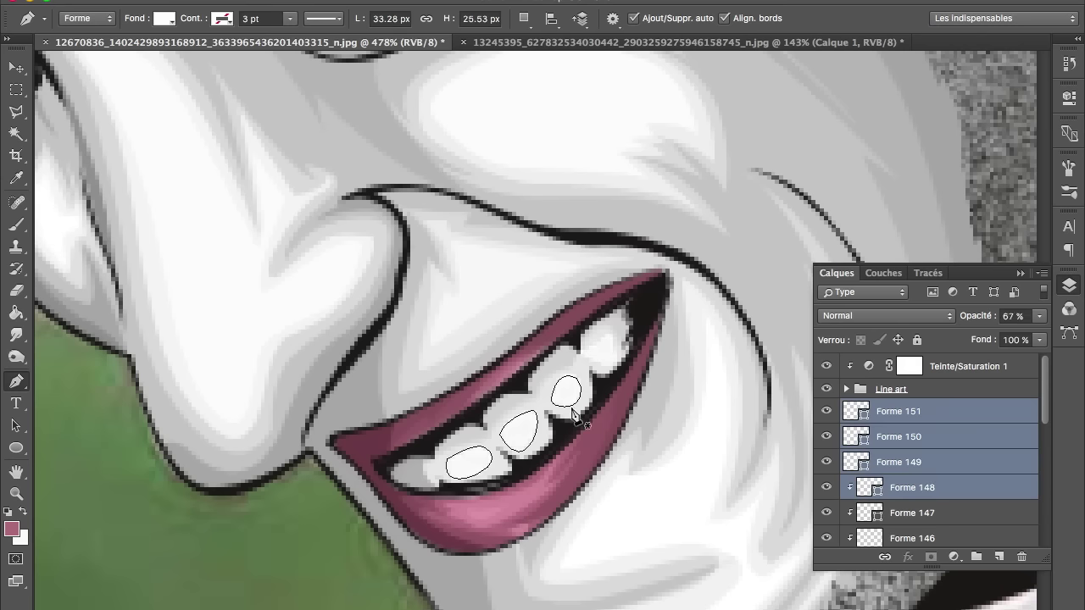
pyautogui.scroll(-1, 572, 416)
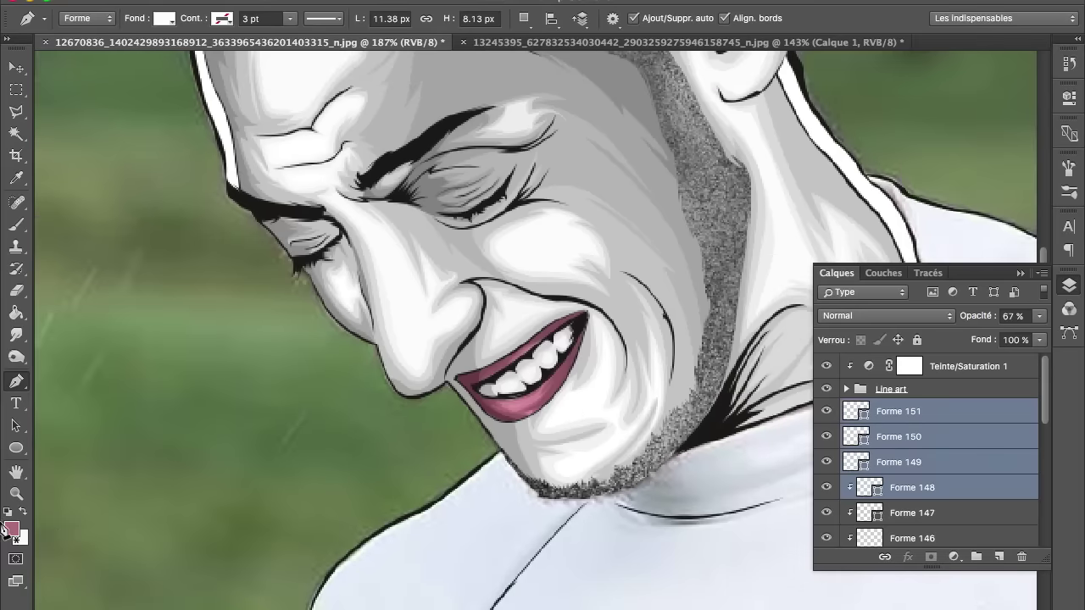
# Zoom out to 100%, then fit the whole portrait canvas in view.
pyautogui.hotkey('ctrl', '-')
pyautogui.click(16, 472)
pyautogui.click(214, 19)
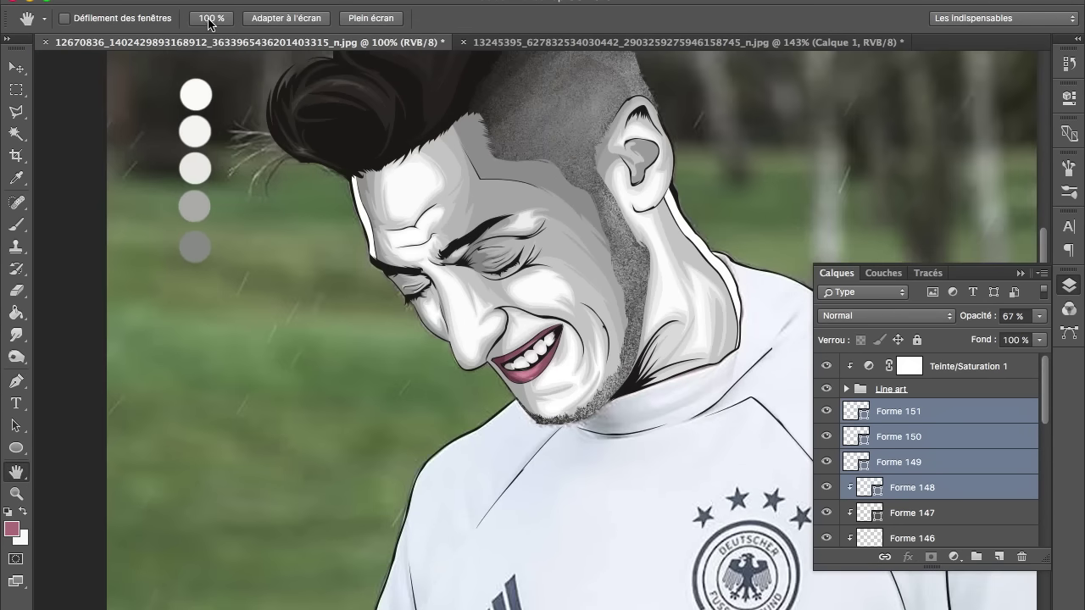
pyautogui.click(280, 18)
# Make the brown background layer Calque 1 visible again.
pyautogui.scroll(-5, 896, 484)
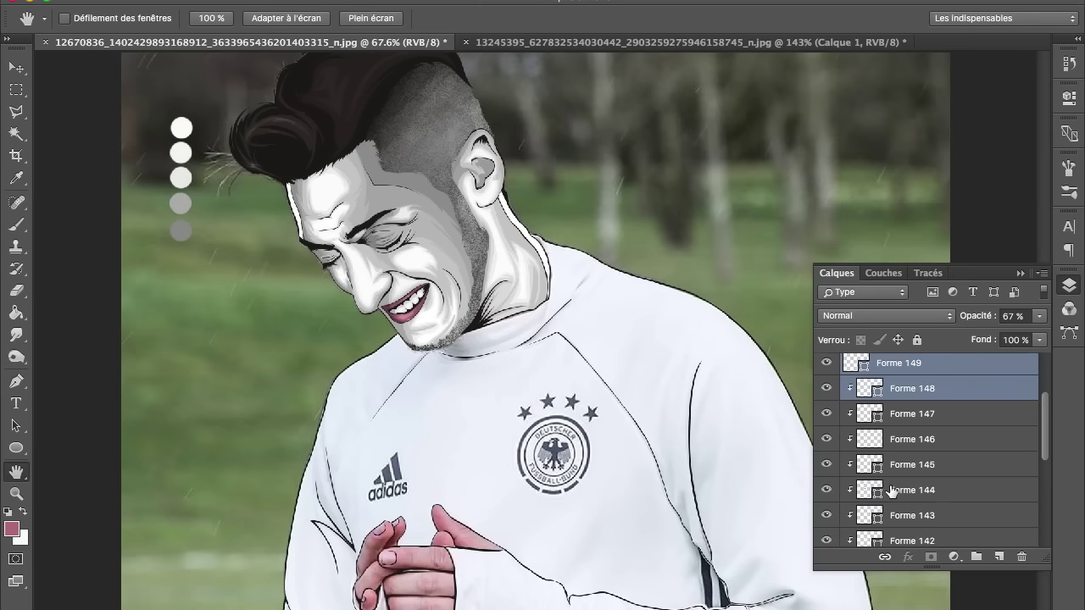
pyautogui.scroll(-5, 896, 484)
pyautogui.click(826, 508)
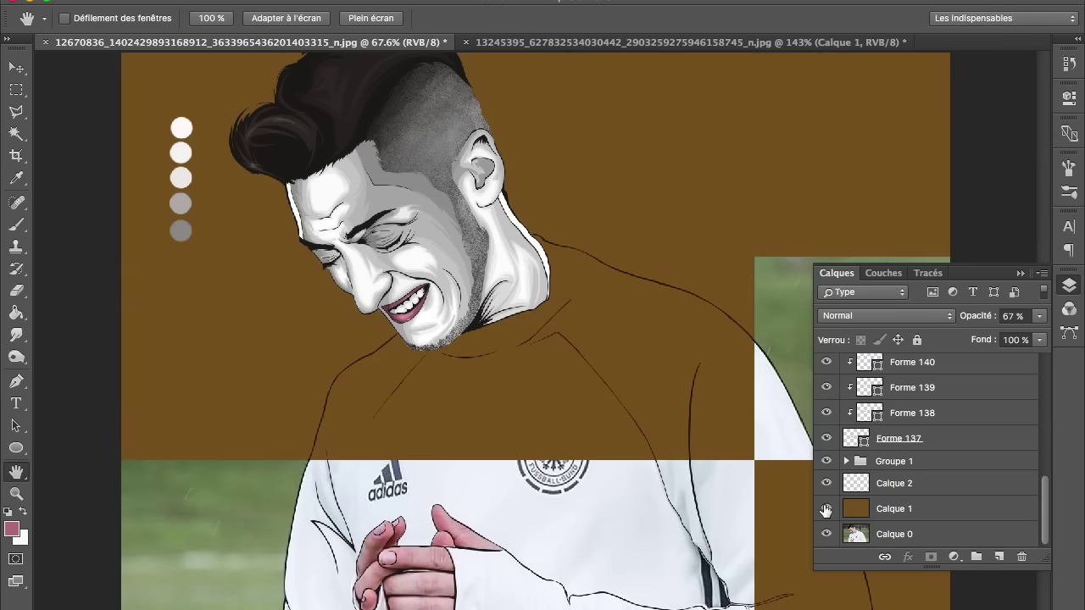